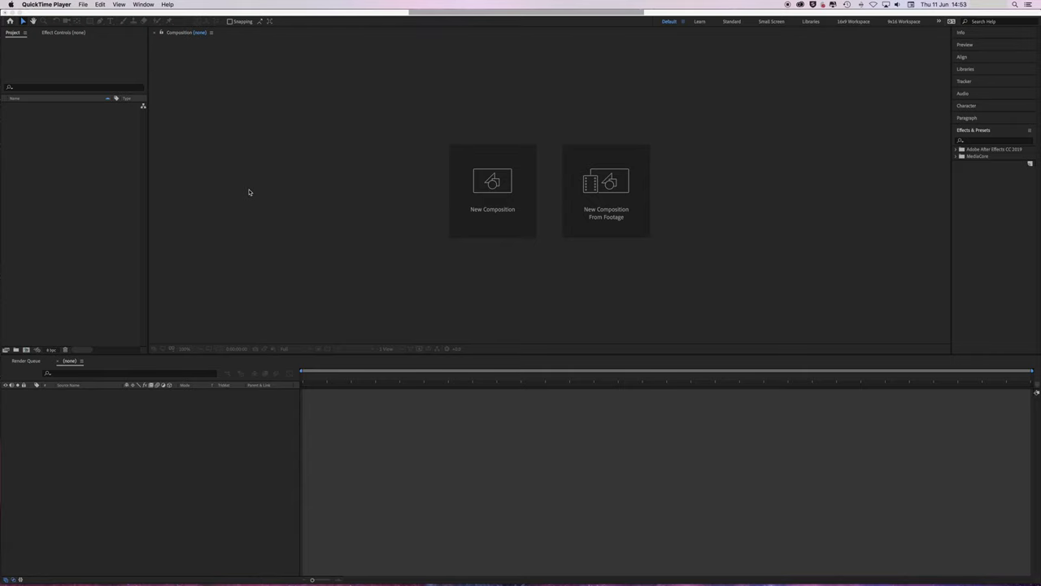
# - Create an HDTV 1080 25 fps composition called 'Contour Landscape' and focus its viewer
pyautogui.click(259, 201)
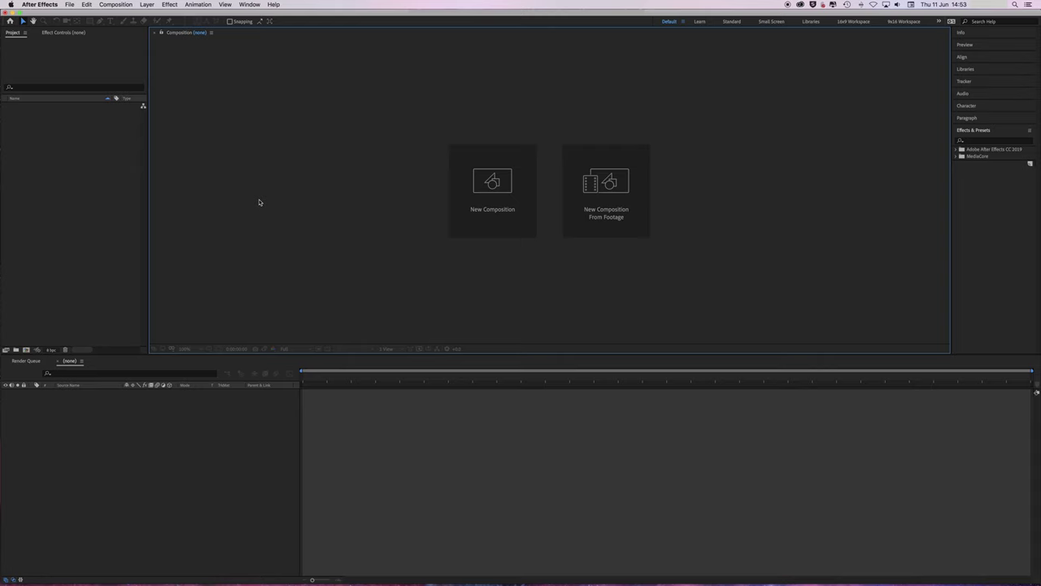
pyautogui.click(116, 4)
pyautogui.click(133, 17)
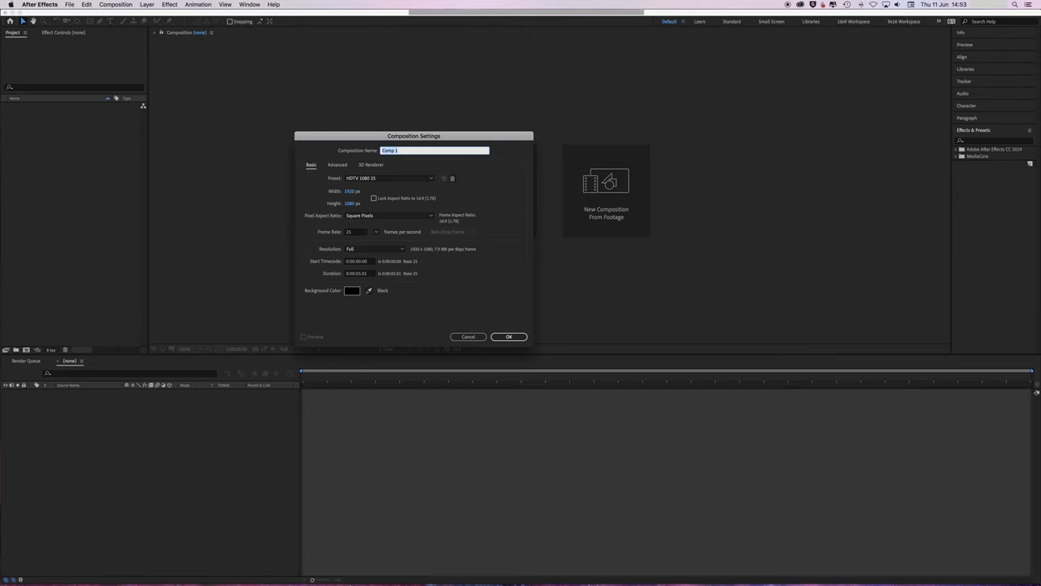
pyautogui.write('Ca')
pyautogui.press('Return')
pyautogui.click(309, 200)
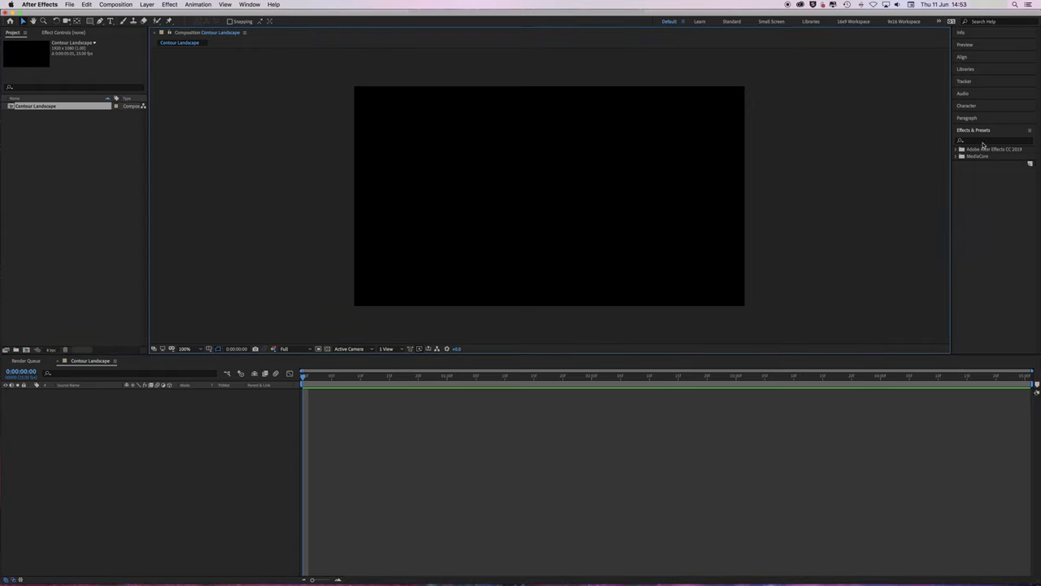
# - Add a new white solid layer named 'Form-Floor-X'
pyautogui.click(146, 4)
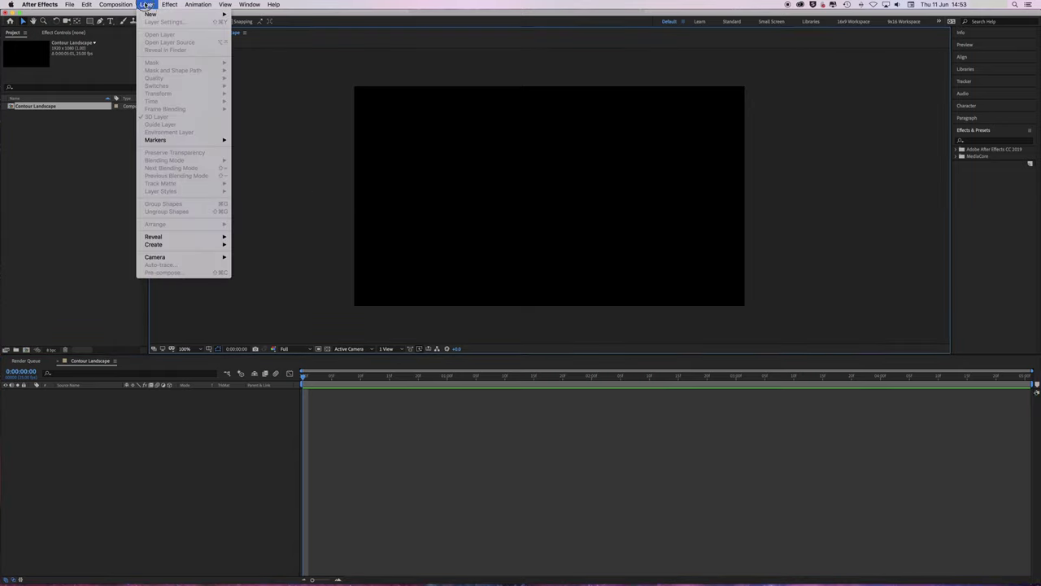
pyautogui.moveTo(159, 19)
pyautogui.click(269, 26)
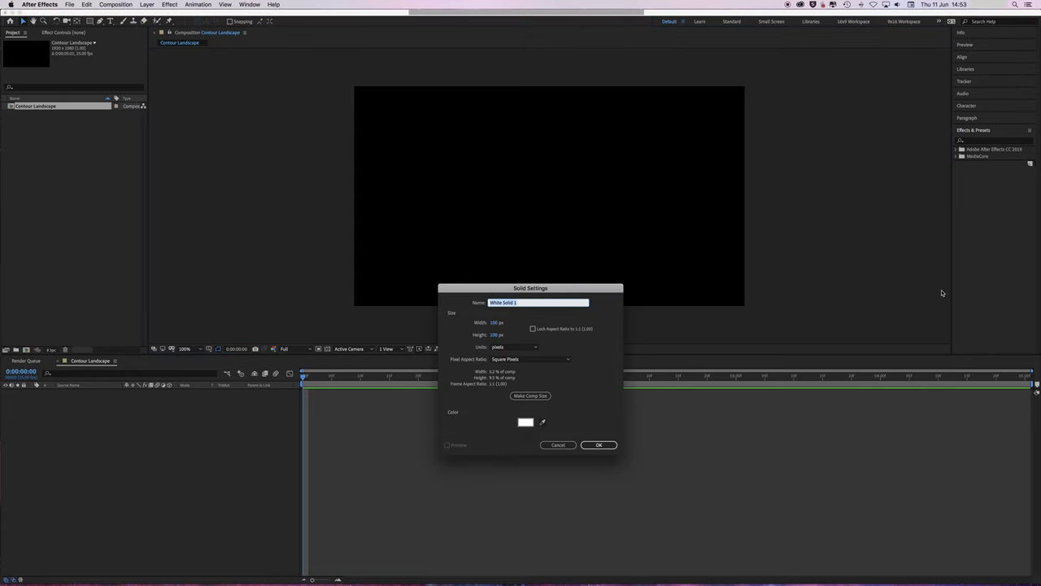
pyautogui.write('Form-Floor-X')
pyautogui.press('Return')
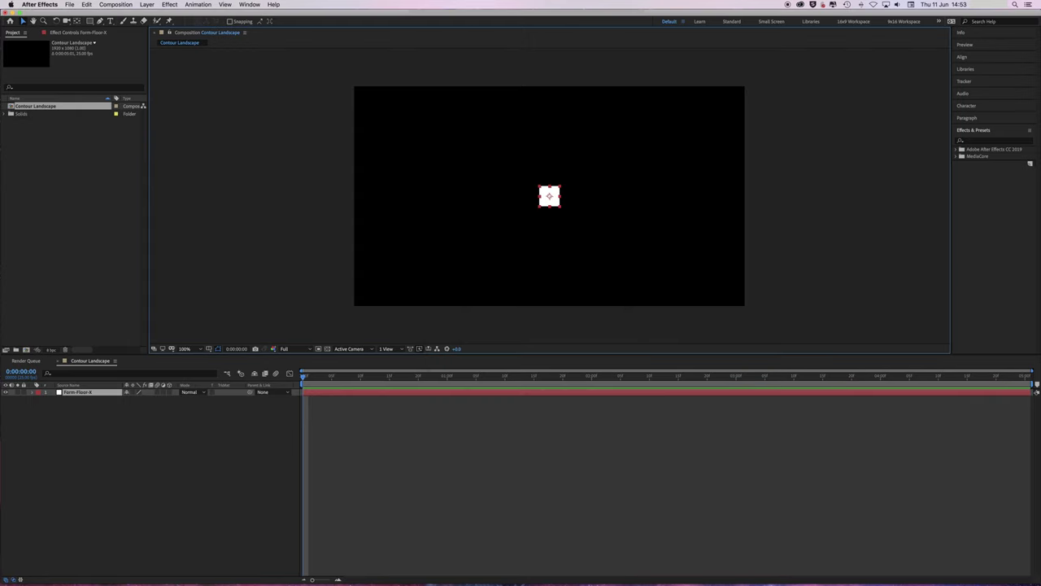
# - Resize the Form-Floor-X solid to the composition size, 1920×1080
pyautogui.click(147, 4)
pyautogui.click(167, 24)
pyautogui.click(362, 317)
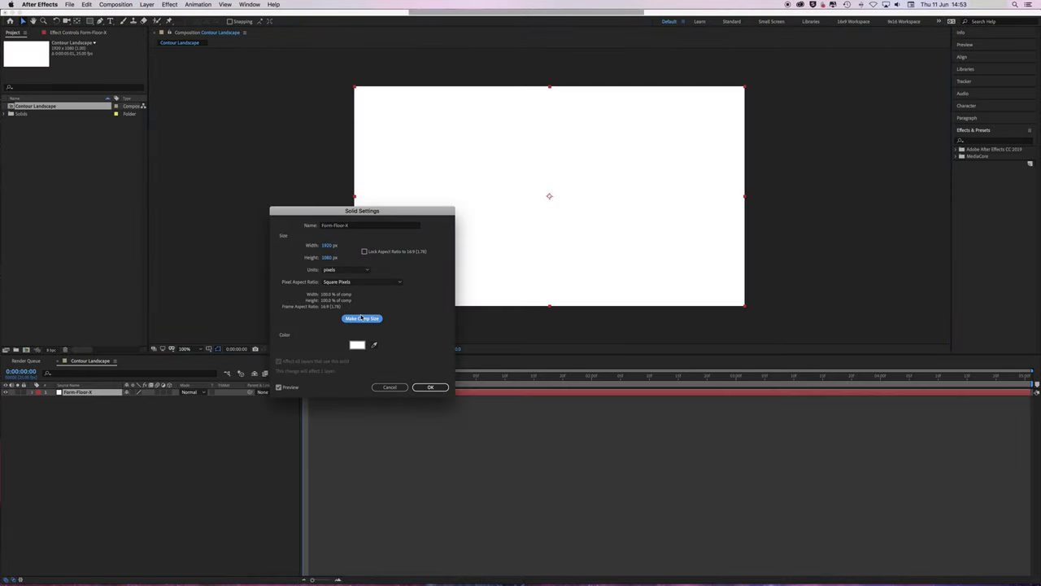
pyautogui.click(432, 388)
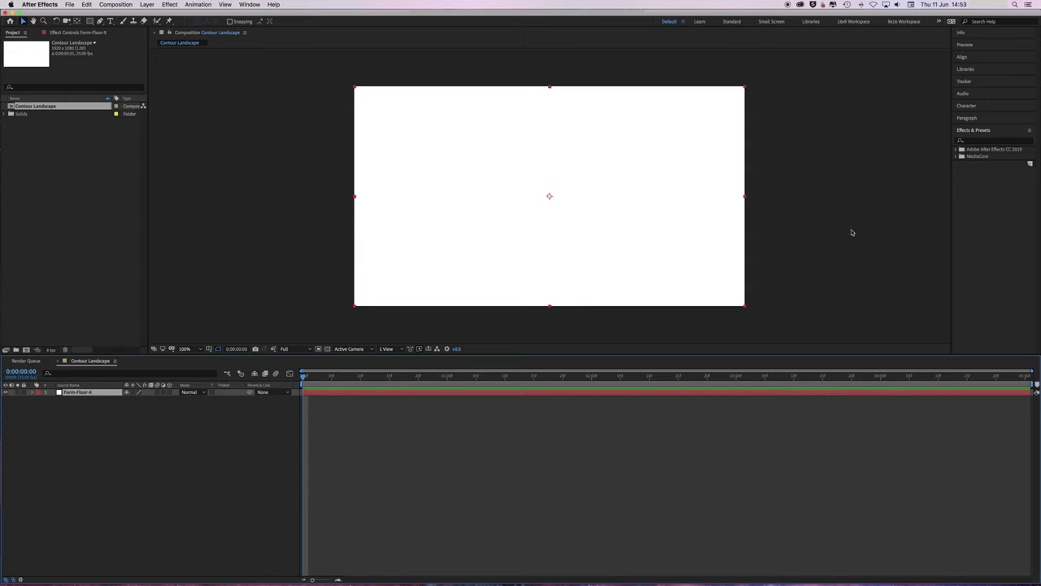
# - Apply the Trapcode Form effect to the Form-Floor-X solid
pyautogui.click(986, 141)
pyautogui.write('form')
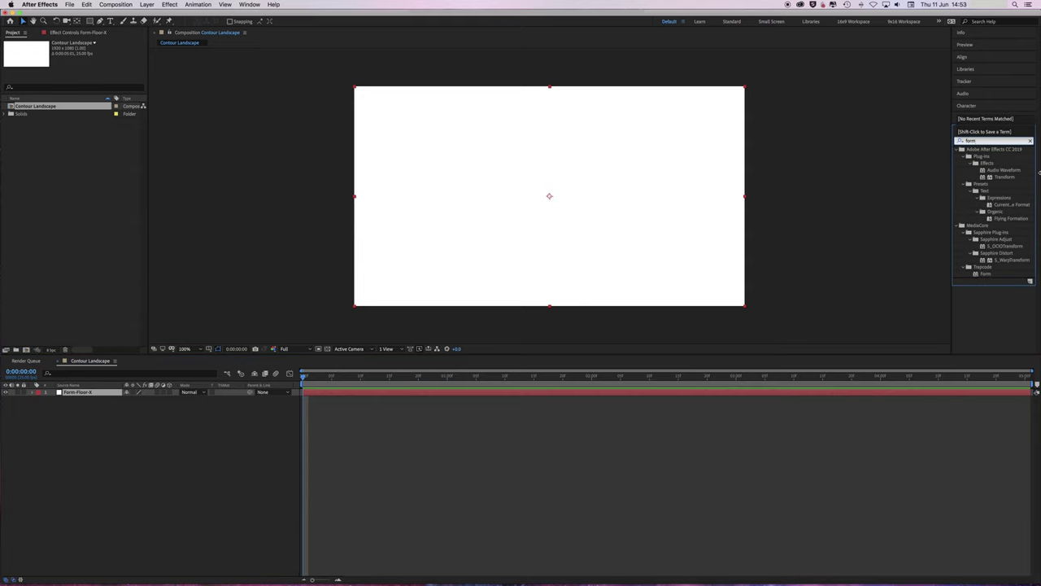
pyautogui.click(985, 274)
pyautogui.doubleClick(987, 273)
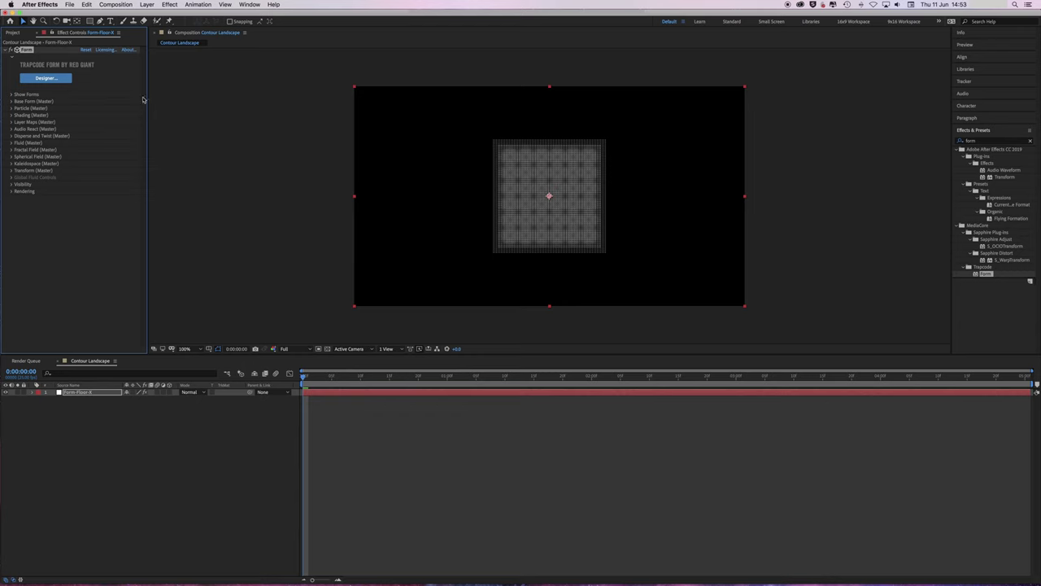
# - Set Form's Base Form to individual XYZ sizes of 2000, 1 and 2000
pyautogui.click(11, 101)
pyautogui.click(107, 122)
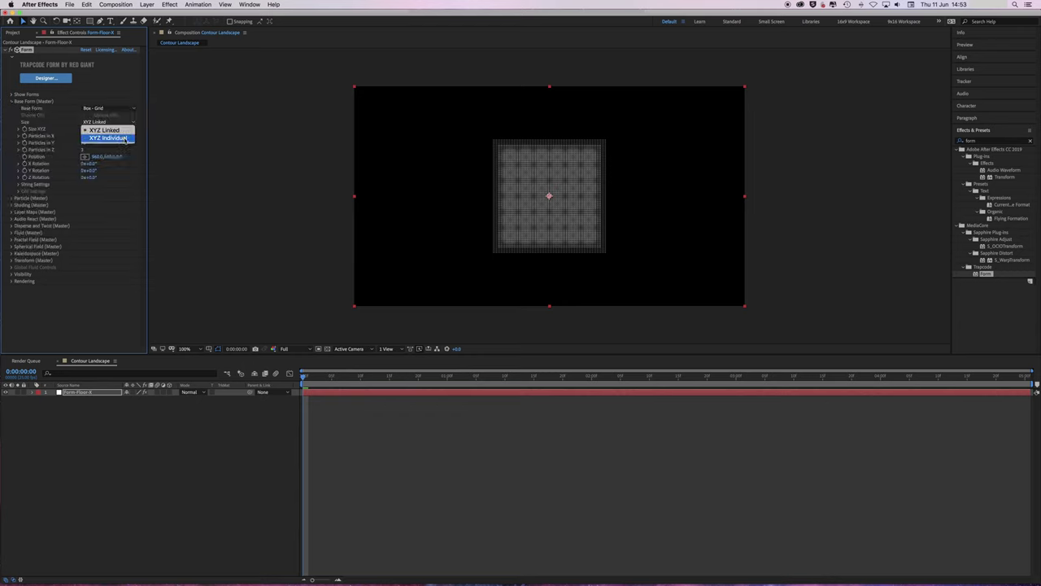
pyautogui.click(131, 138)
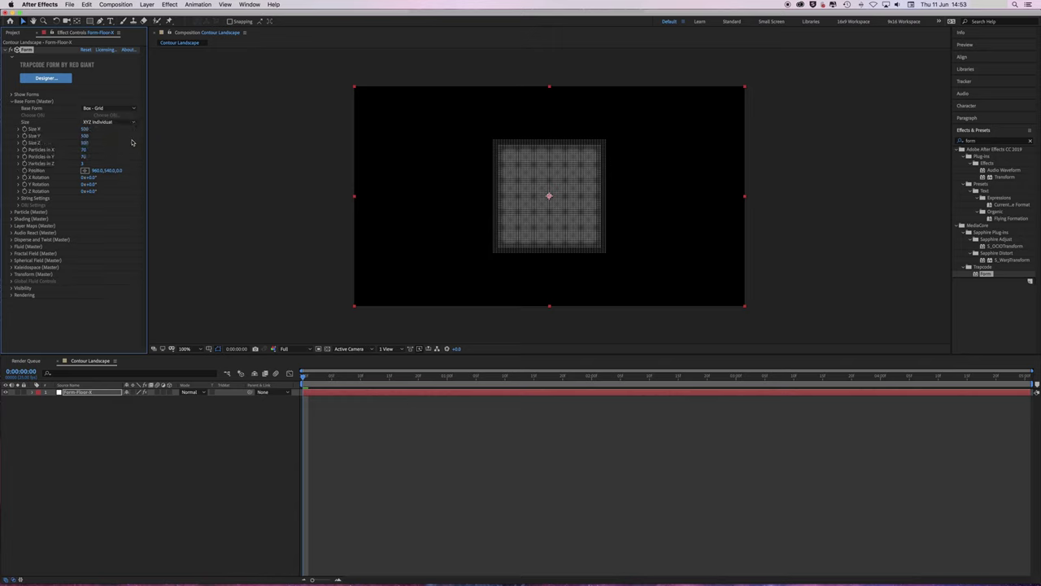
pyautogui.click(87, 129)
pyautogui.press('Tab')
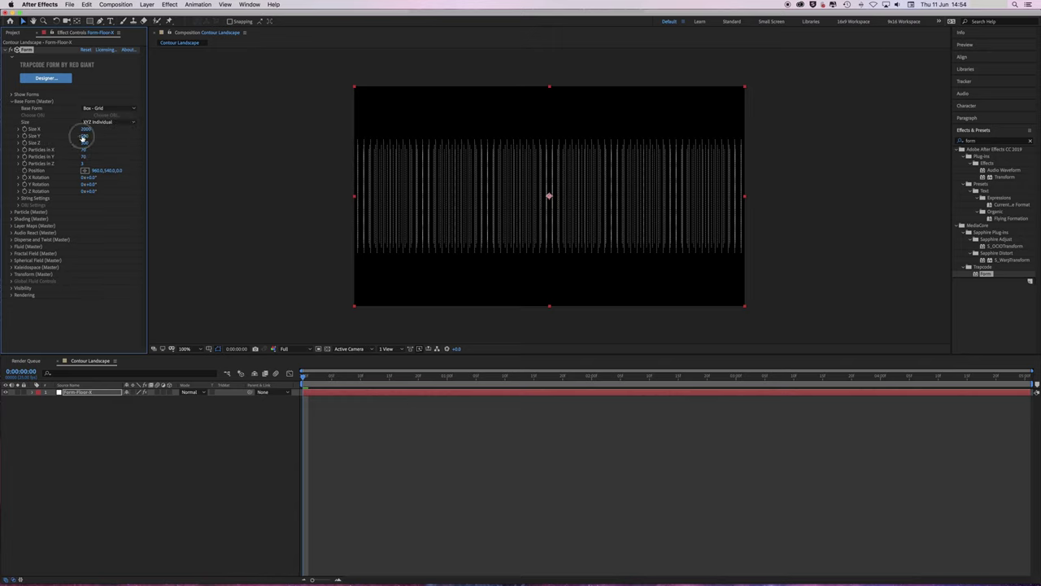
pyautogui.write('1')
pyautogui.press('Return')
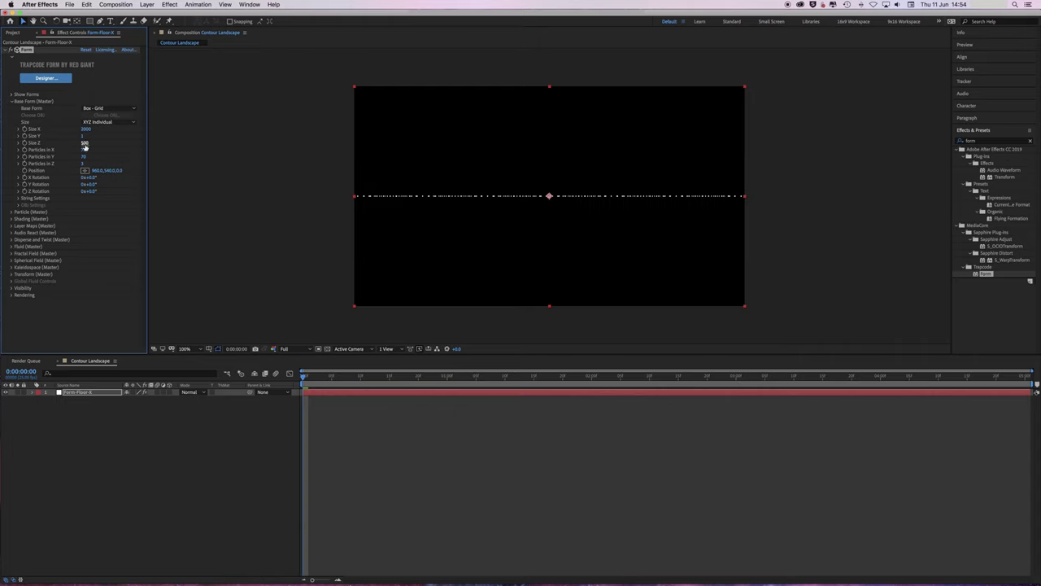
pyautogui.click(85, 143)
pyautogui.press('Return')
# - Set Form's particle counts to 150 in X, 1 in Y and 10 in Z
pyautogui.click(84, 151)
pyautogui.write('150')
pyautogui.press('Return')
pyautogui.click(84, 157)
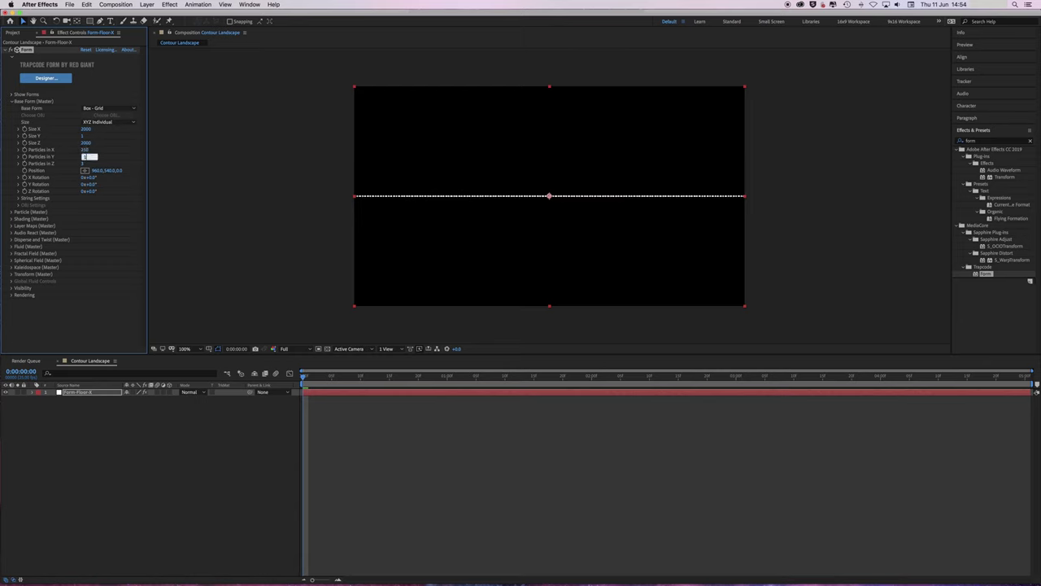
pyautogui.write('1')
pyautogui.press('Return')
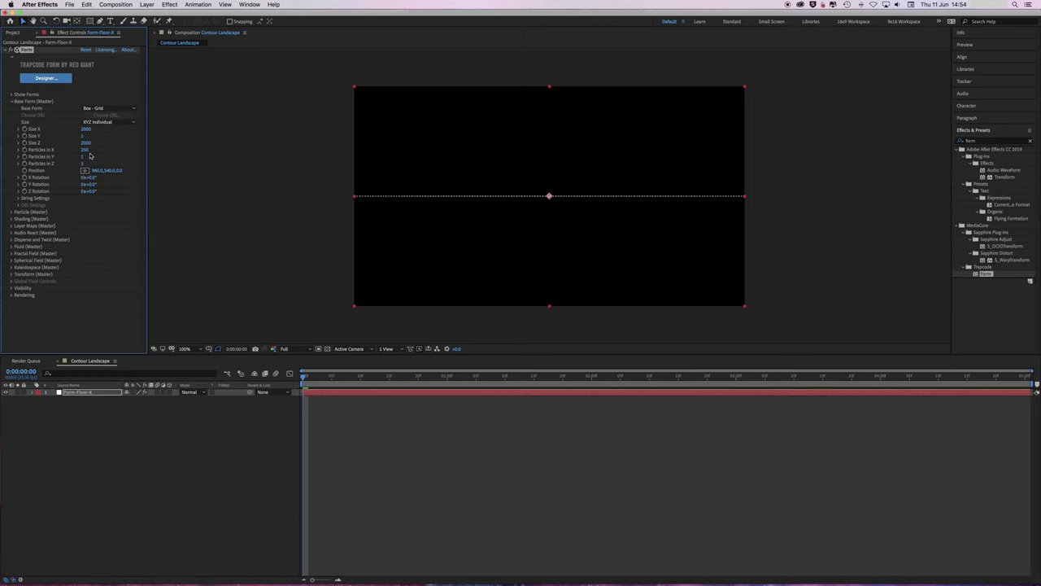
pyautogui.click(85, 164)
pyautogui.write('10')
pyautogui.press('Return')
# - Add a Camera 1 layer using the 50mm lens preset
pyautogui.click(116, 4)
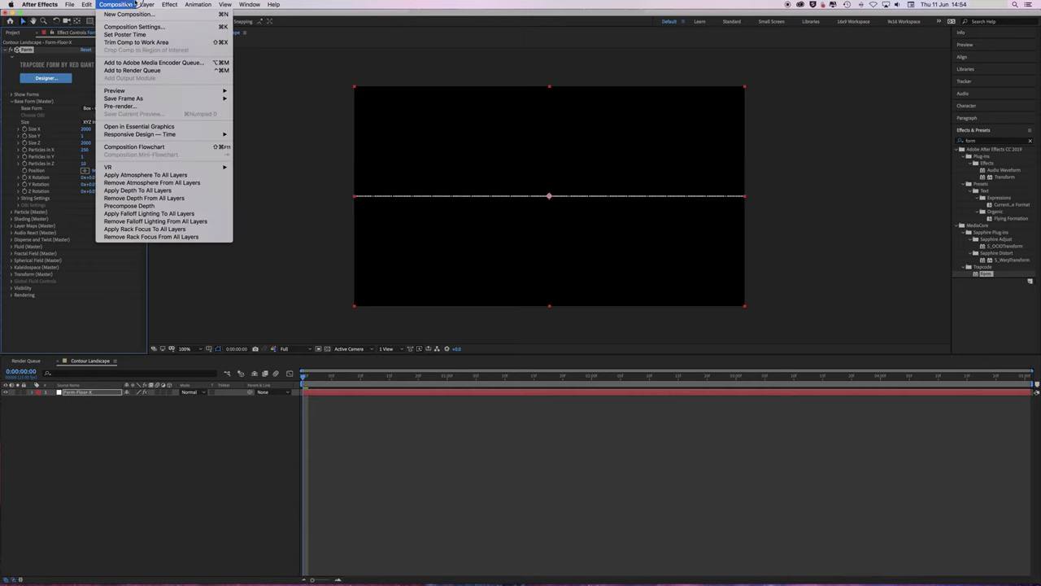
pyautogui.moveTo(146, 5)
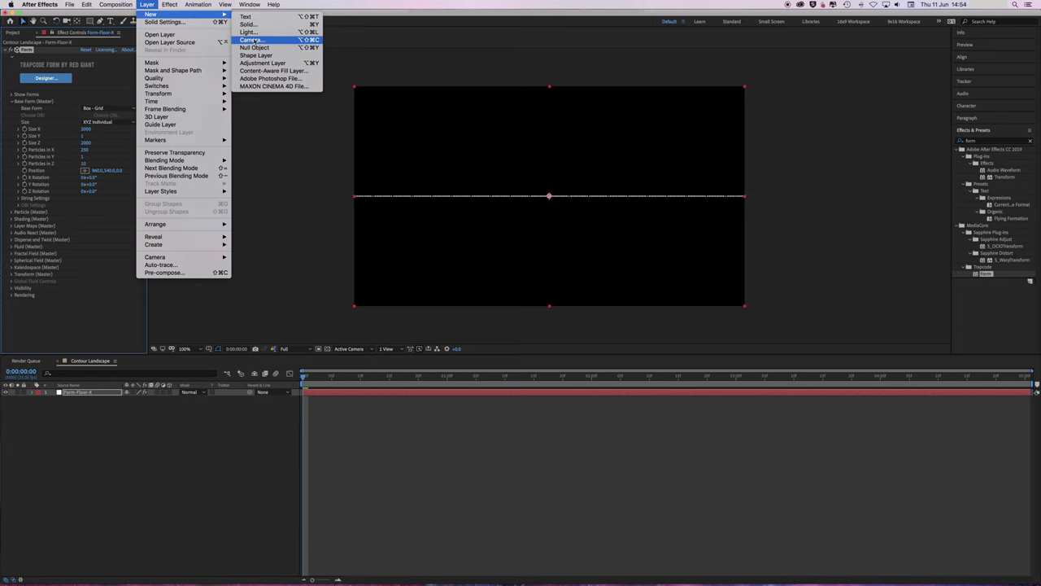
pyautogui.click(254, 38)
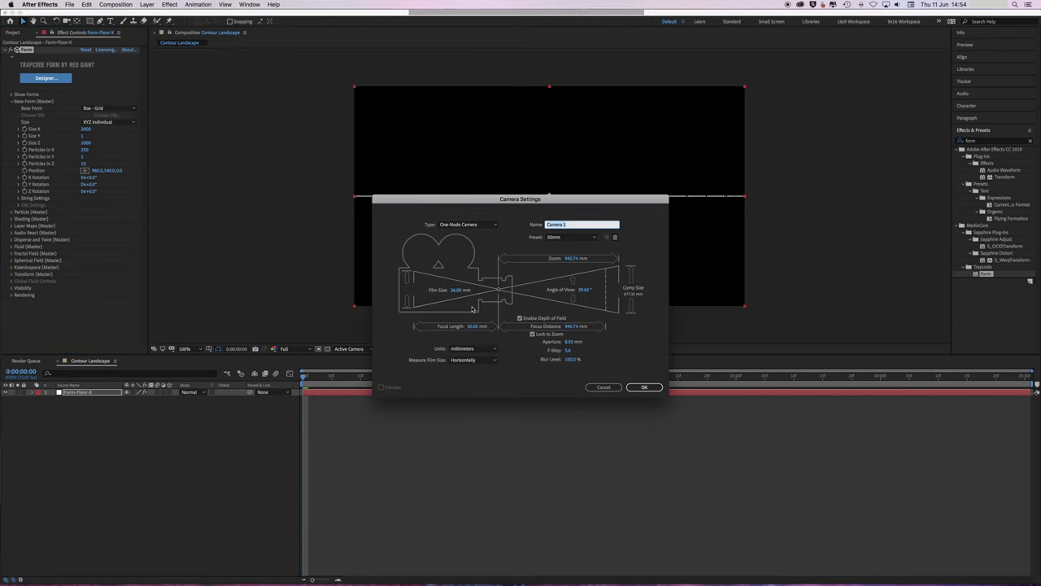
pyautogui.click(570, 237)
pyautogui.click(574, 299)
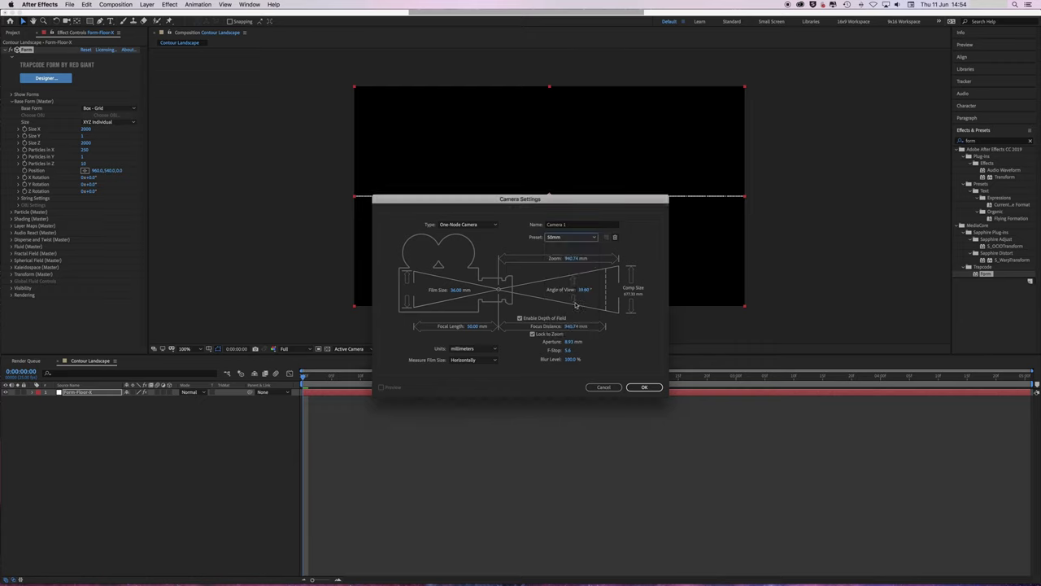
pyautogui.click(643, 386)
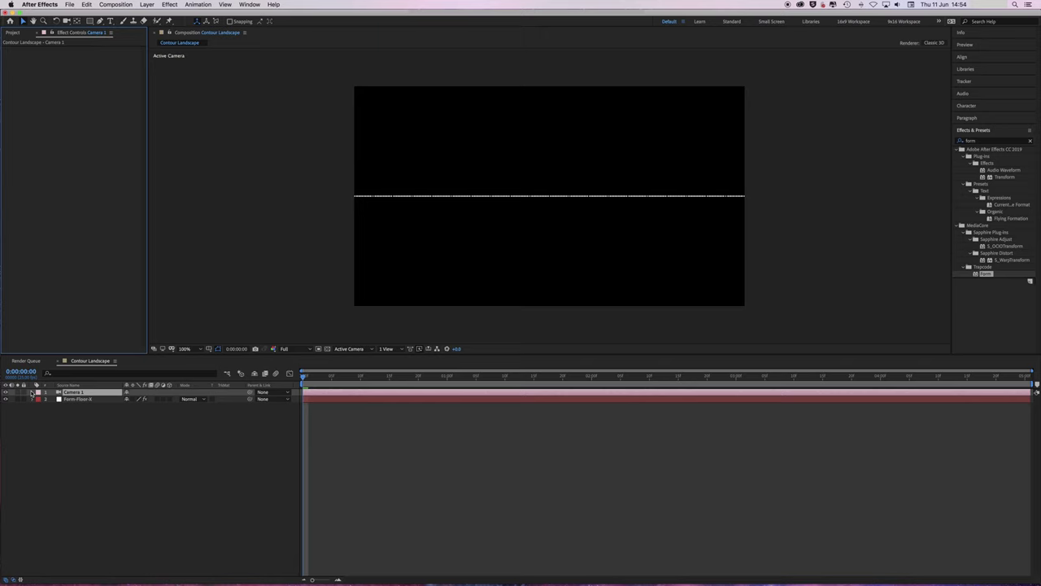
# - Raise Camera 1 above the floor, tilt it to -20° X Rotation, and move it closer along Z
pyautogui.click(33, 392)
pyautogui.click(38, 399)
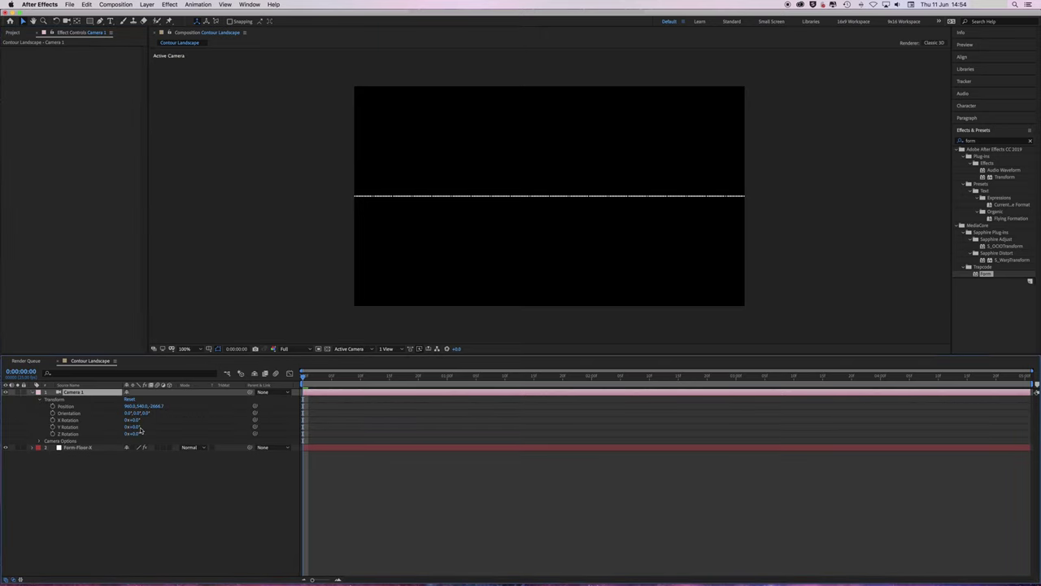
pyautogui.moveTo(146, 406); pyautogui.dragTo(90, 282)
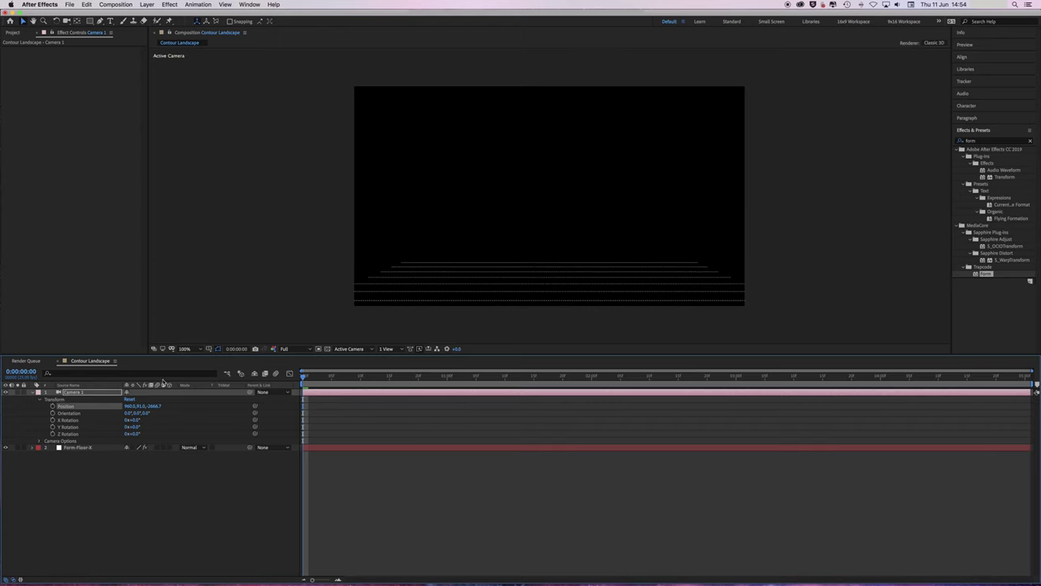
pyautogui.click(362, 349)
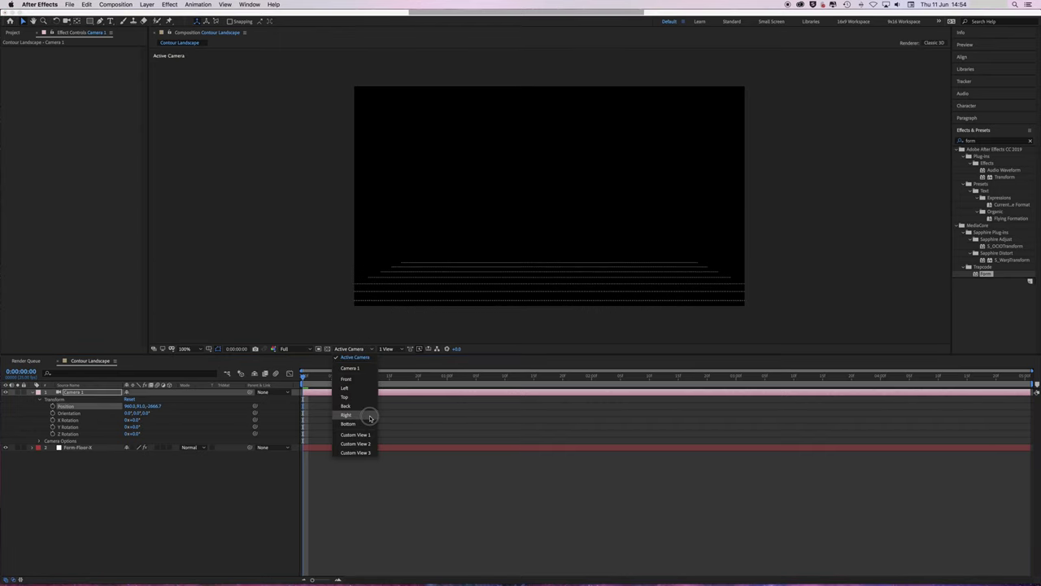
pyautogui.click(370, 416)
pyautogui.moveTo(134, 423); pyautogui.dragTo(132, 423)
pyautogui.click(135, 420)
pyautogui.write('-20')
pyautogui.press('Return')
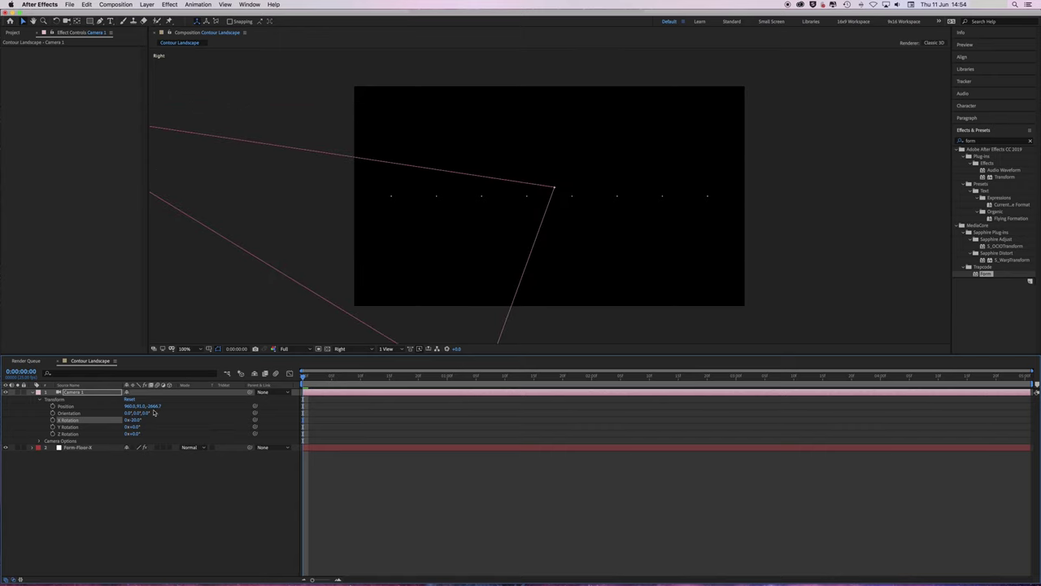
pyautogui.moveTo(156, 405); pyautogui.dragTo(542, 381)
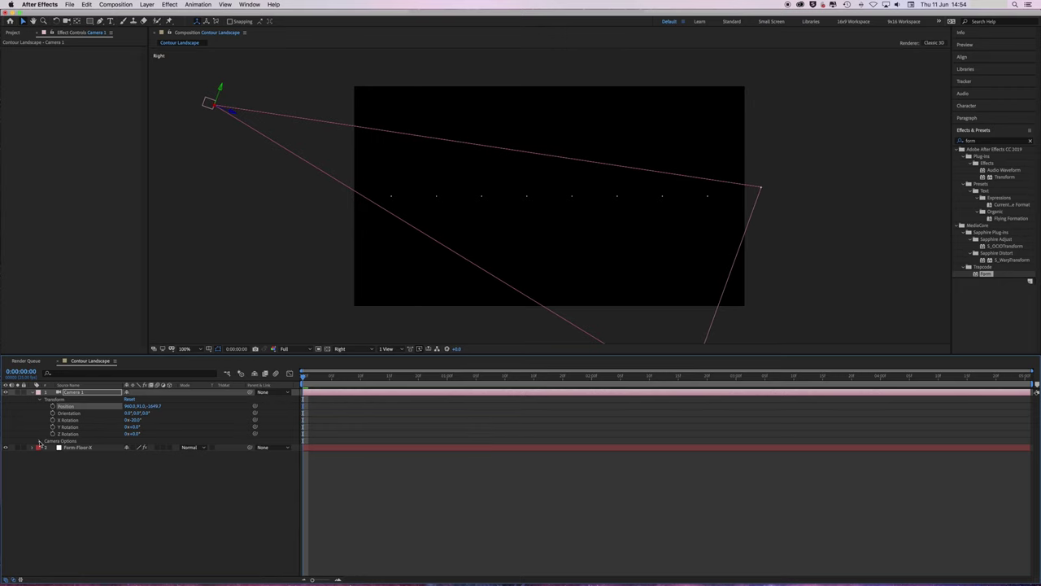
# - Turn on Camera 1's depth of field with Aperture 250 and a closer focus distance
pyautogui.click(39, 441)
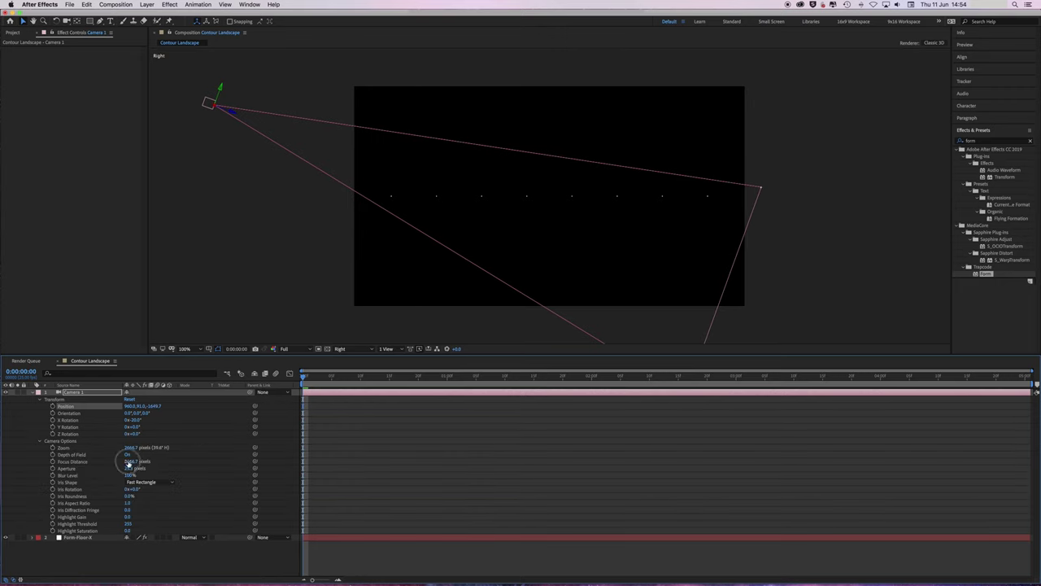
pyautogui.moveTo(140, 460); pyautogui.dragTo(3, 514)
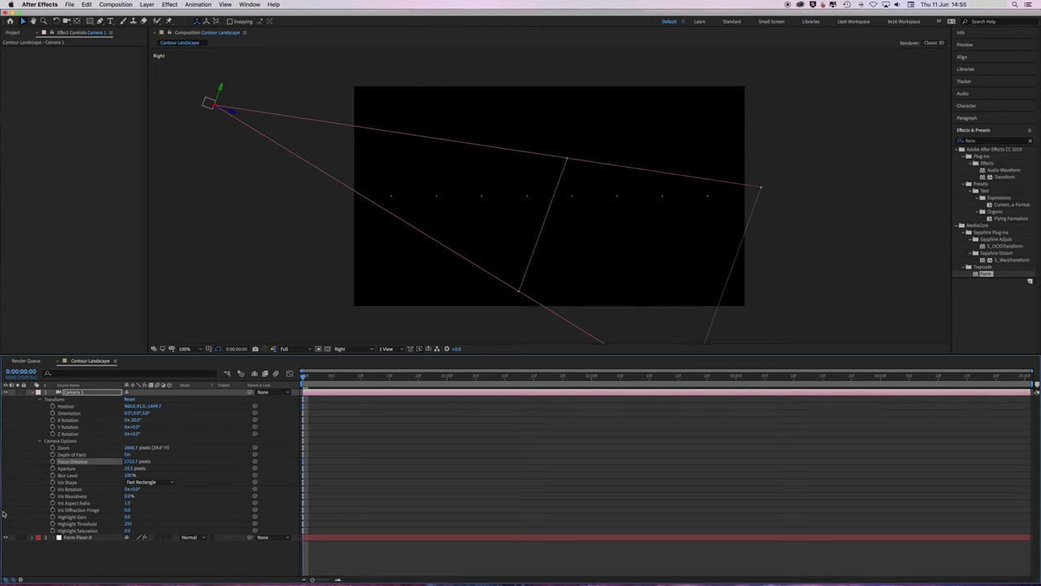
pyautogui.click(358, 348)
pyautogui.click(355, 357)
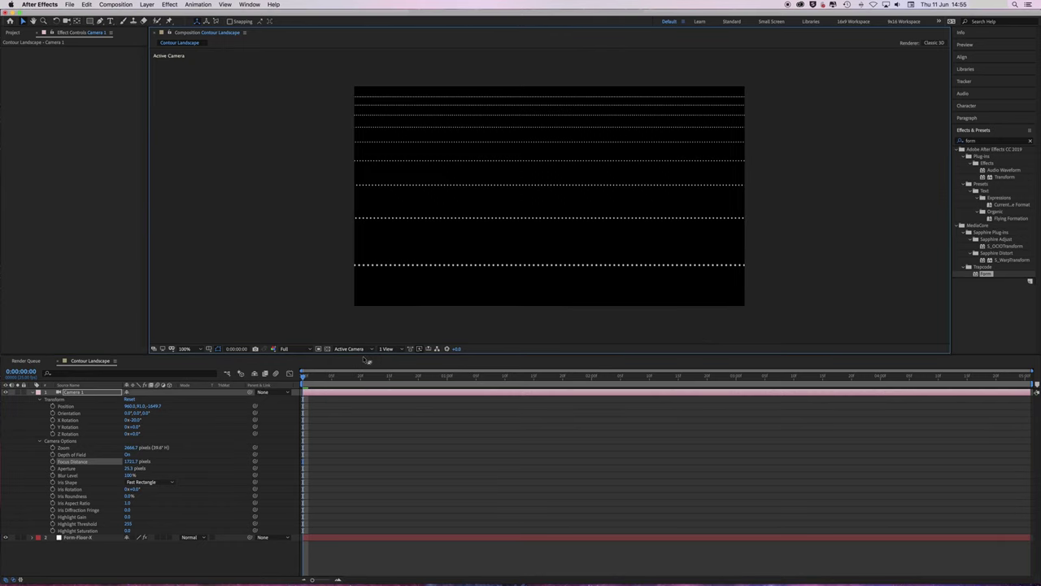
pyautogui.click(131, 469)
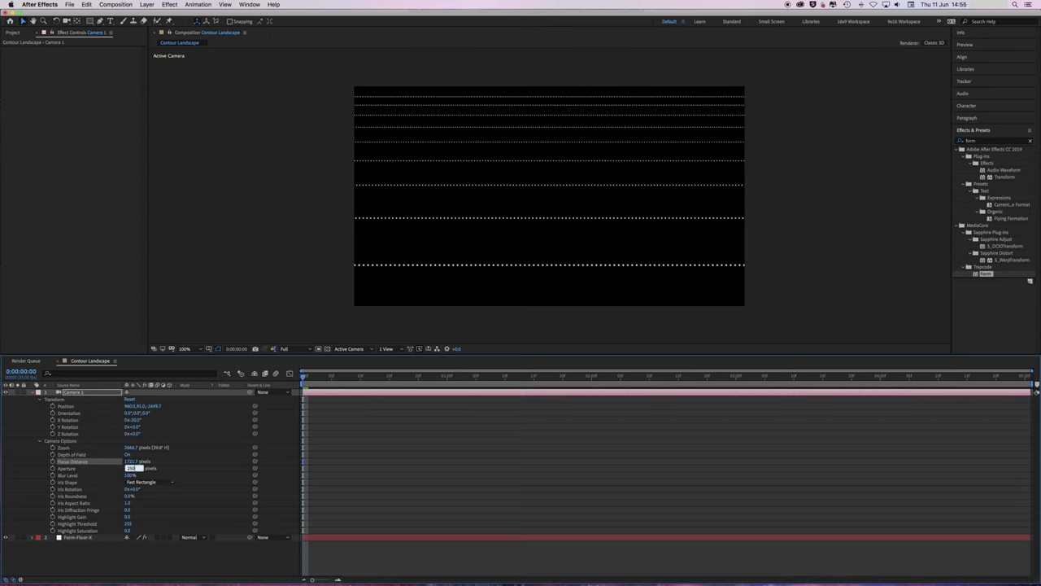
pyautogui.press('Return')
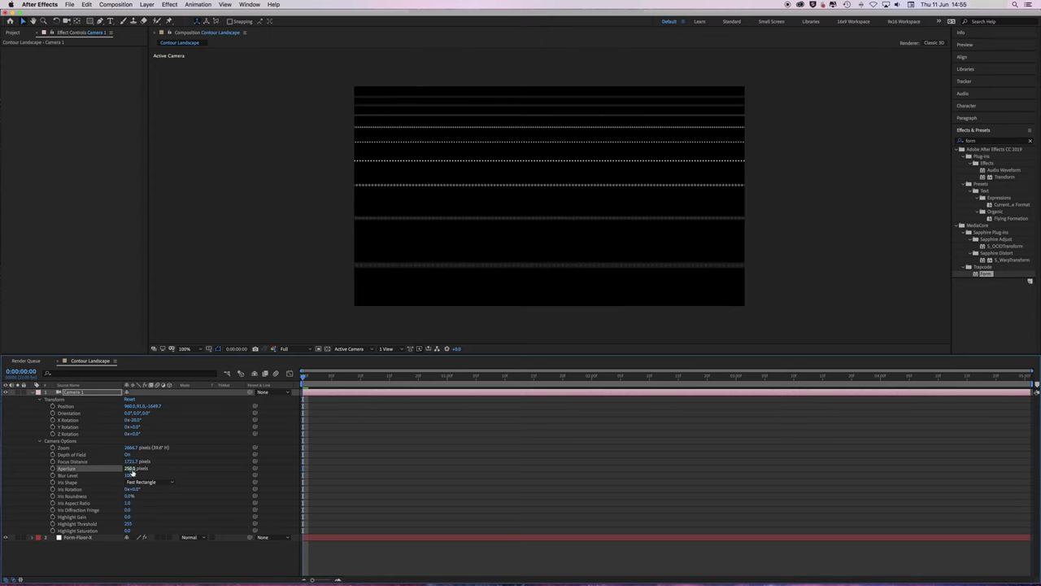
pyautogui.moveTo(134, 462); pyautogui.dragTo(78, 465)
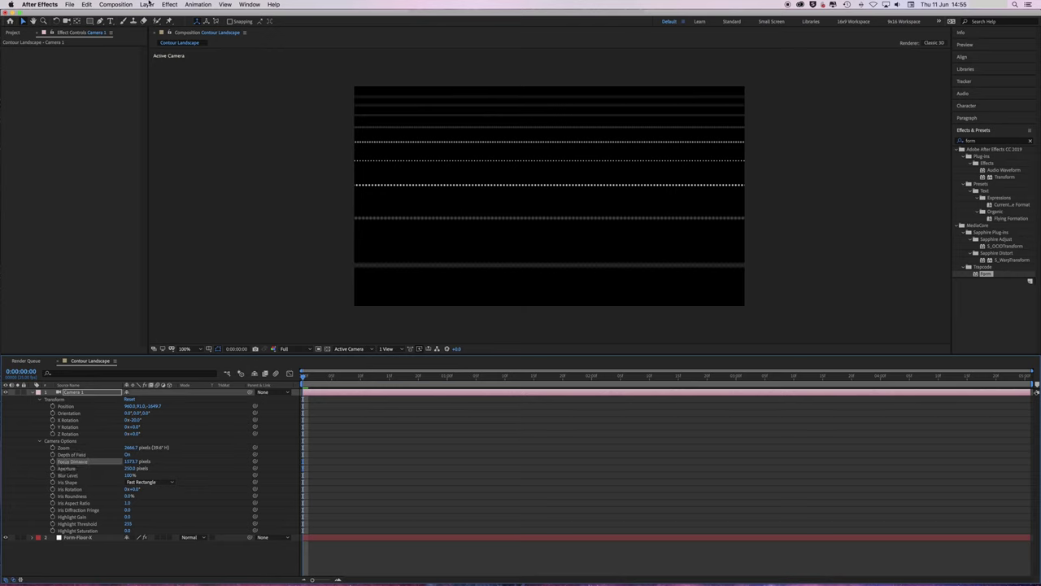
# - Set Form's particle Size to 1 and Camera 1's focus distance to 1415.7 pixels
pyautogui.click(80, 538)
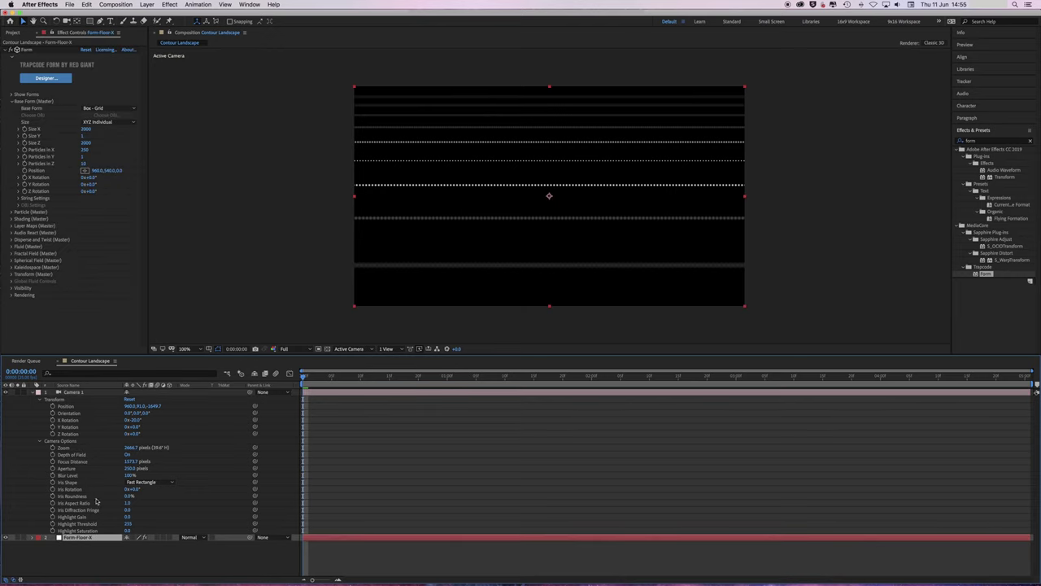
pyautogui.click(13, 102)
pyautogui.click(11, 108)
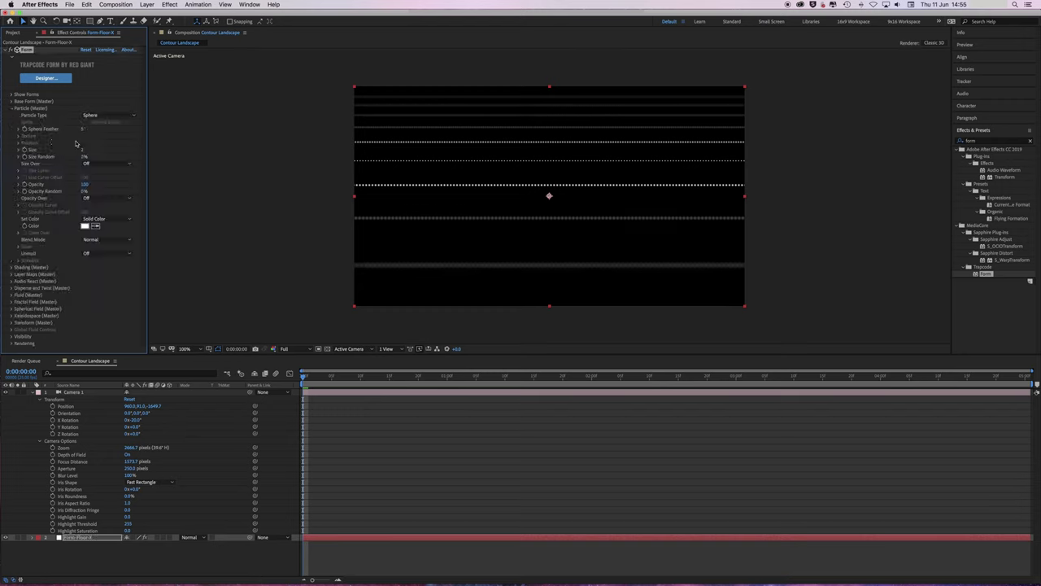
pyautogui.click(83, 150)
pyautogui.write('1')
pyautogui.press('Return')
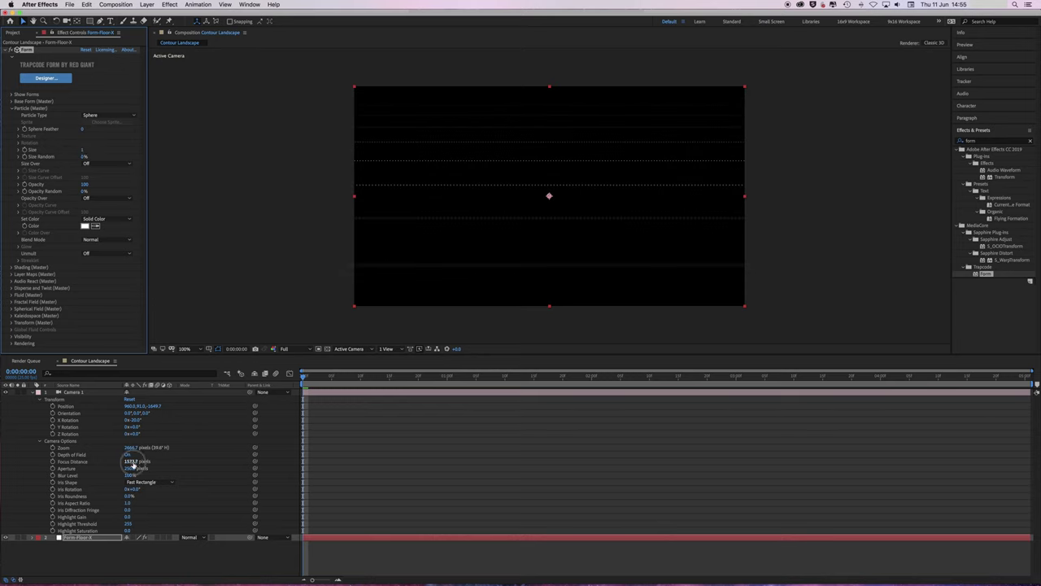
pyautogui.click(113, 464)
pyautogui.click(73, 392)
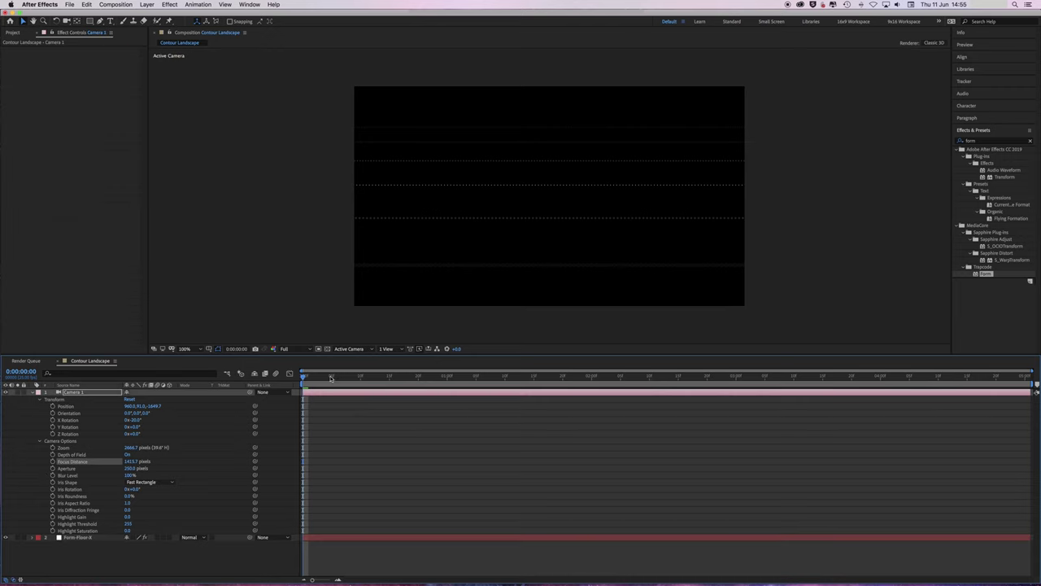
# - Add a 3D null named 'Camera Rotate' and parent Camera 1 to it
pyautogui.click(146, 4)
pyautogui.moveTo(155, 14)
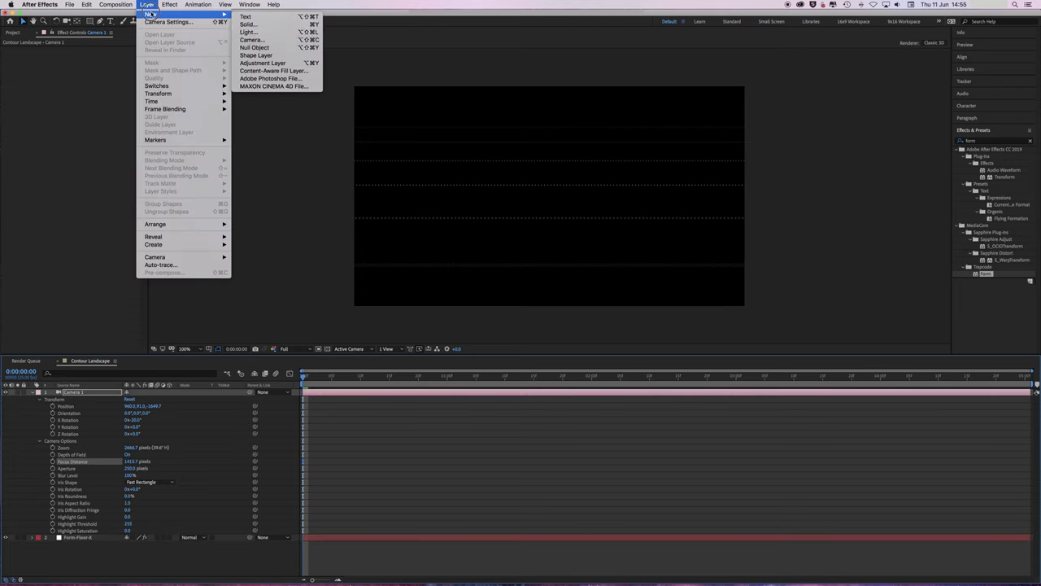
pyautogui.click(254, 48)
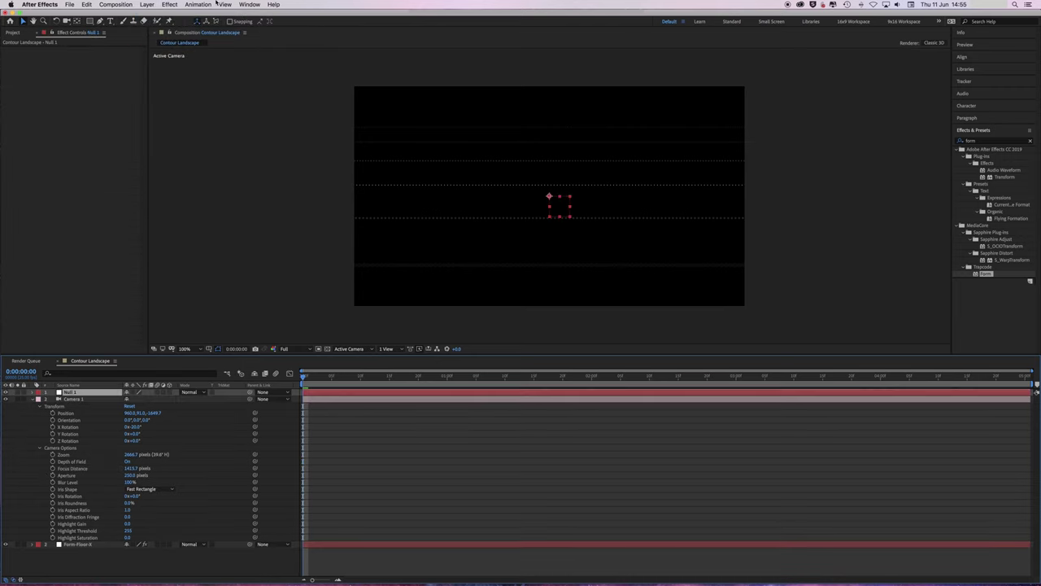
pyautogui.click(142, 4)
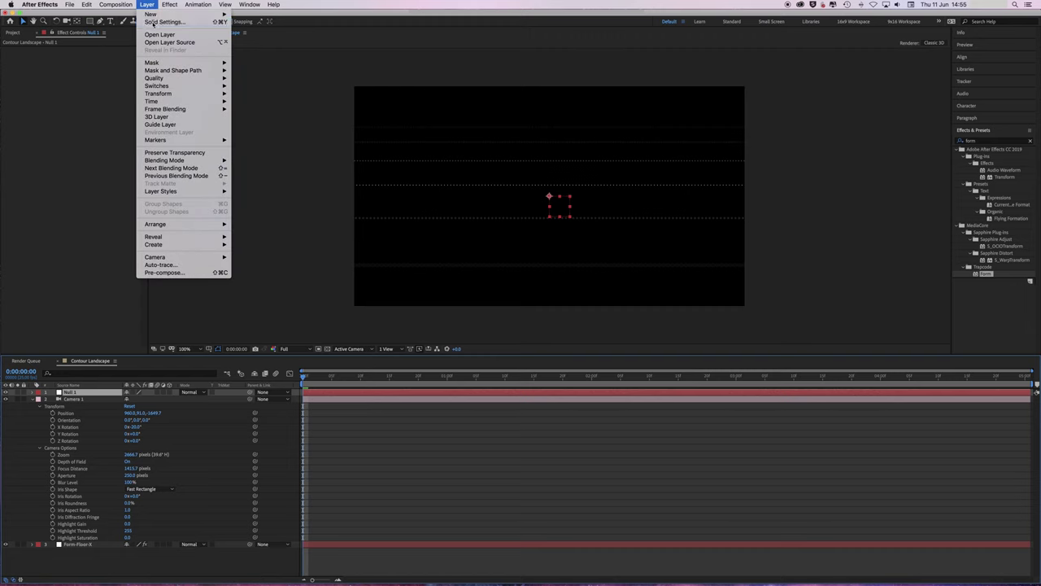
pyautogui.click(155, 21)
pyautogui.write('Camera Rotate')
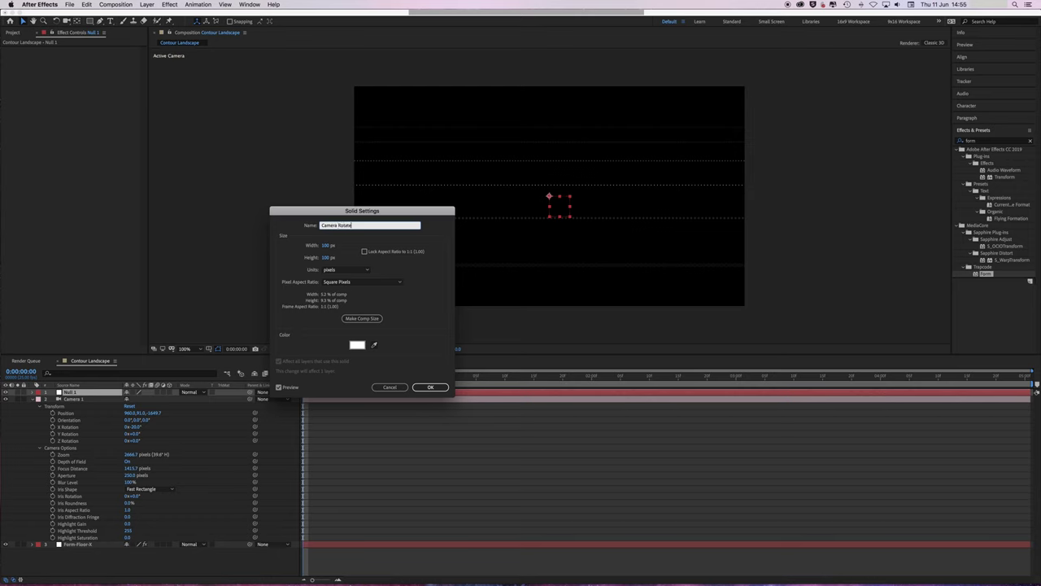
pyautogui.press('Return')
pyautogui.click(281, 399)
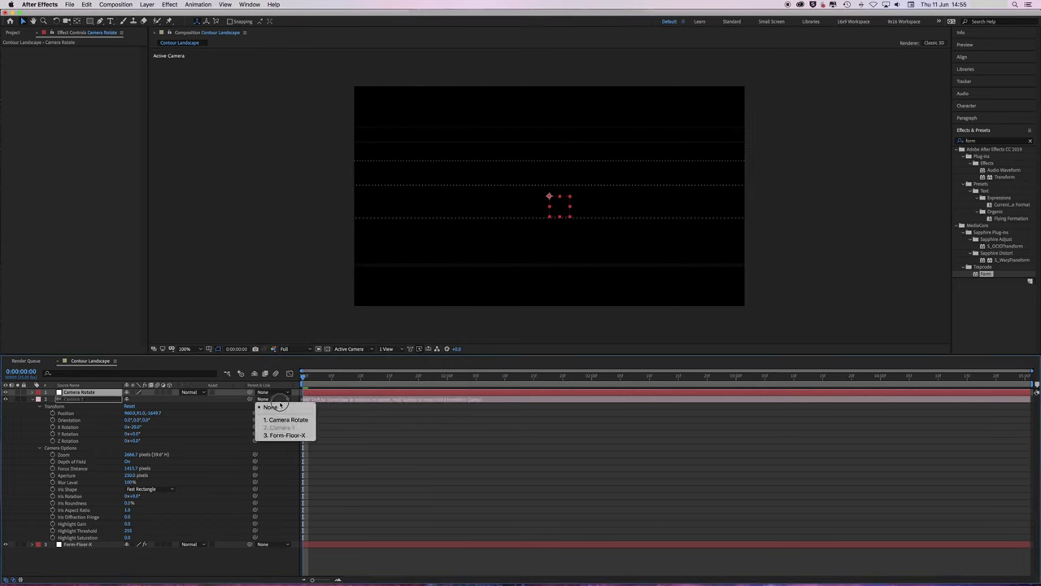
pyautogui.click(276, 419)
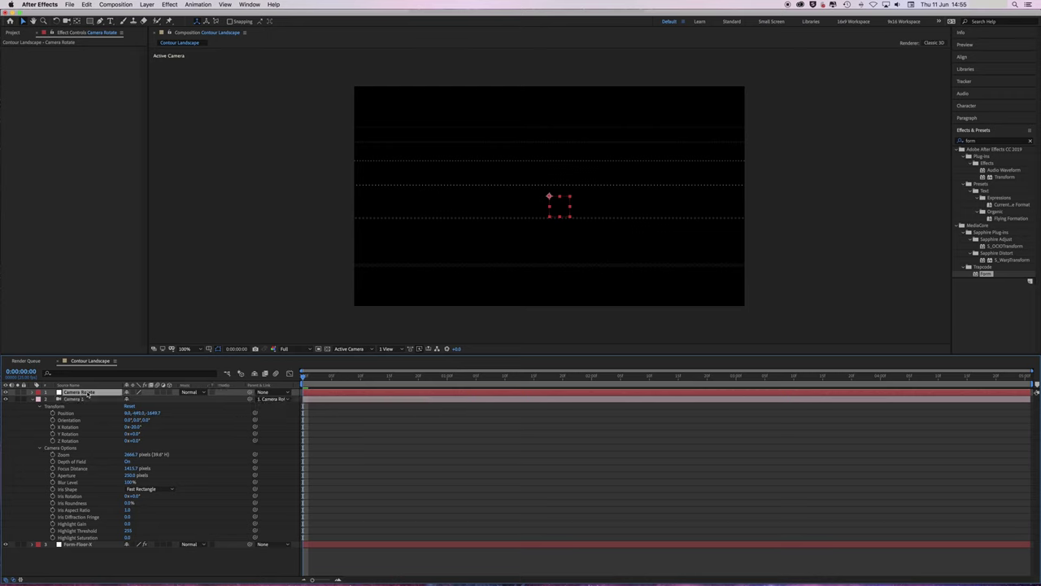
pyautogui.press('r')
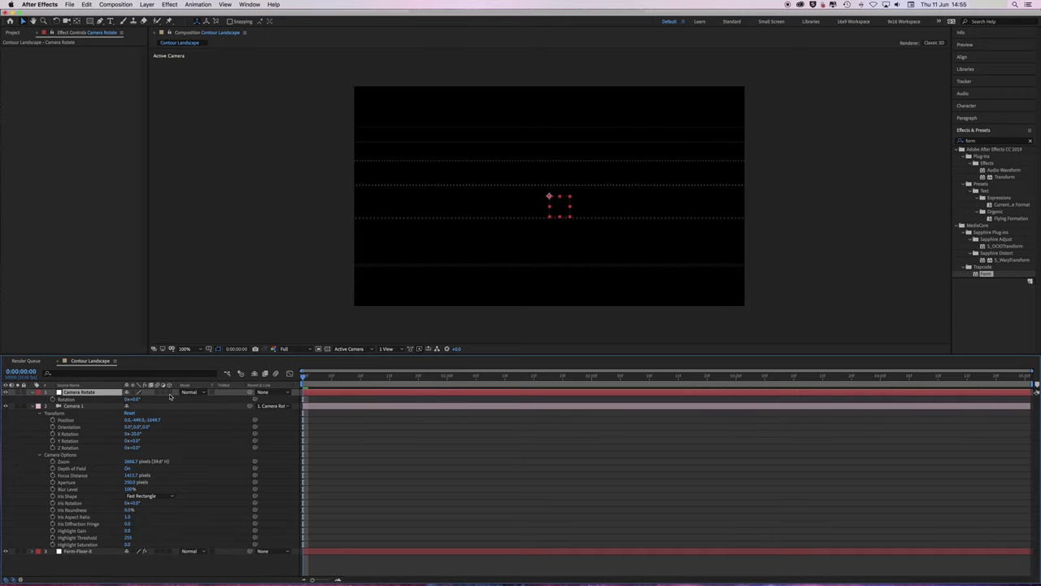
pyautogui.click(170, 393)
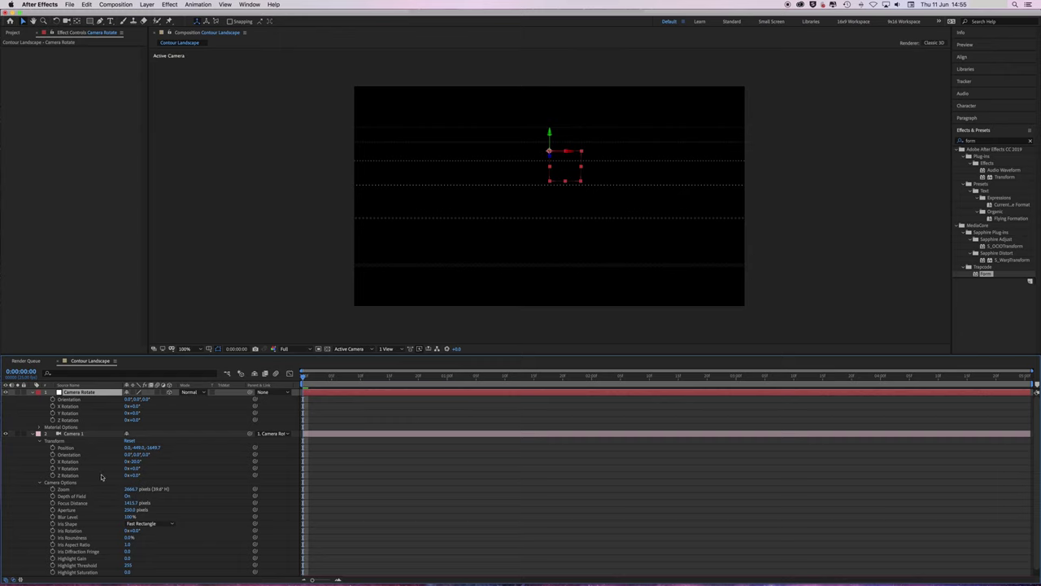
# - Move Camera 1 closer to the floor, to Z position -1234.7
pyautogui.click(74, 434)
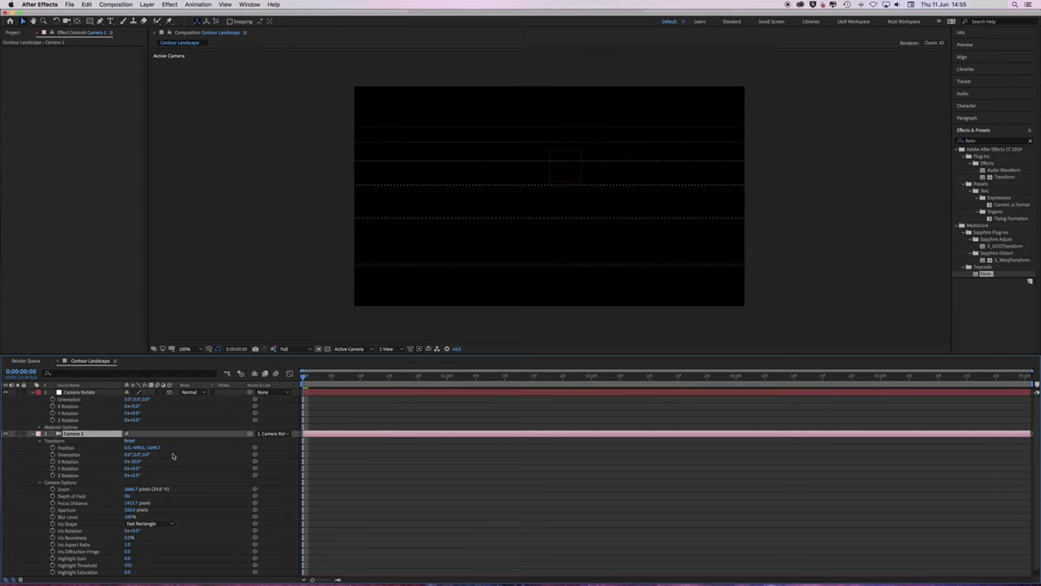
pyautogui.moveTo(154, 448); pyautogui.dragTo(309, 448)
pyautogui.click(208, 349)
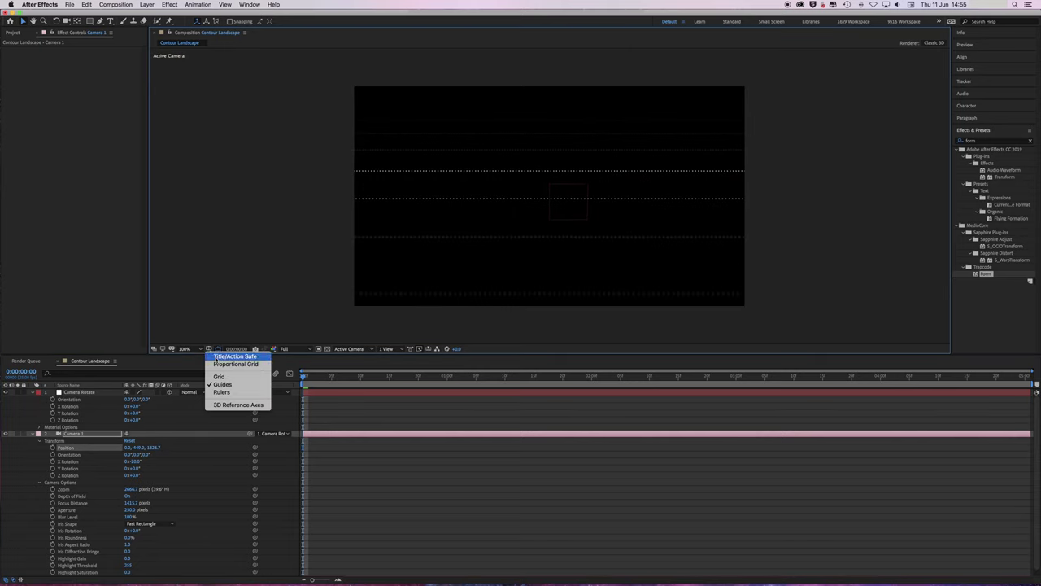
pyautogui.click(218, 356)
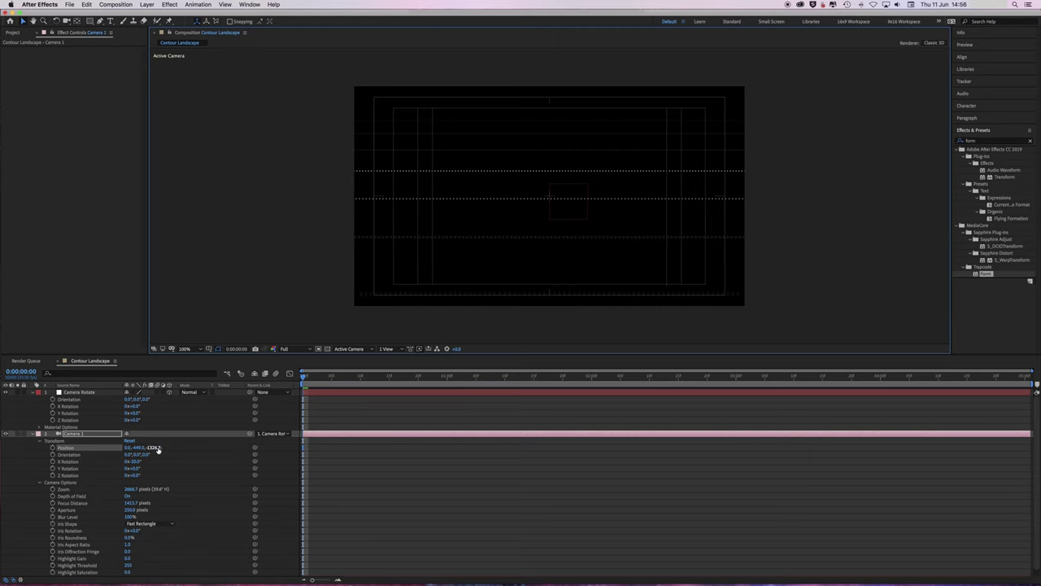
pyautogui.moveTo(154, 449); pyautogui.dragTo(177, 446)
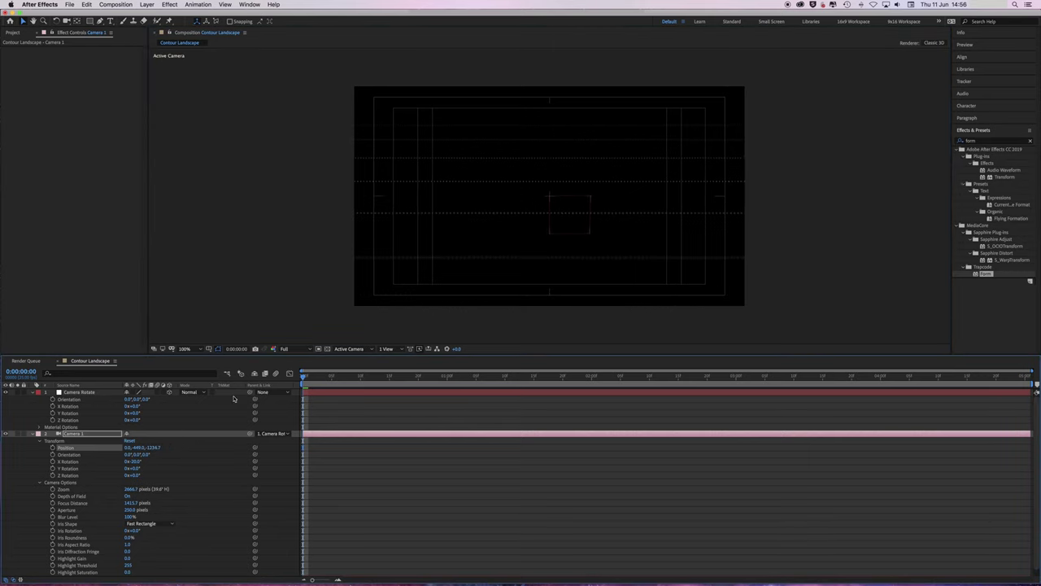
pyautogui.click(209, 349)
pyautogui.click(214, 357)
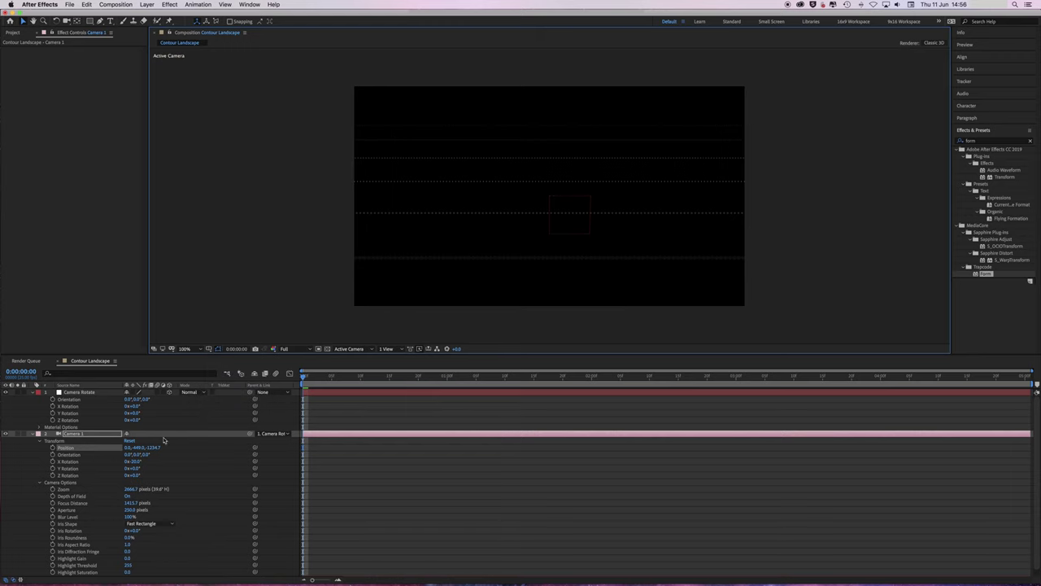
# - Keyframe Camera Rotate's Y Rotation from 0 s to a new angle at 5 s, then preview
pyautogui.click(86, 393)
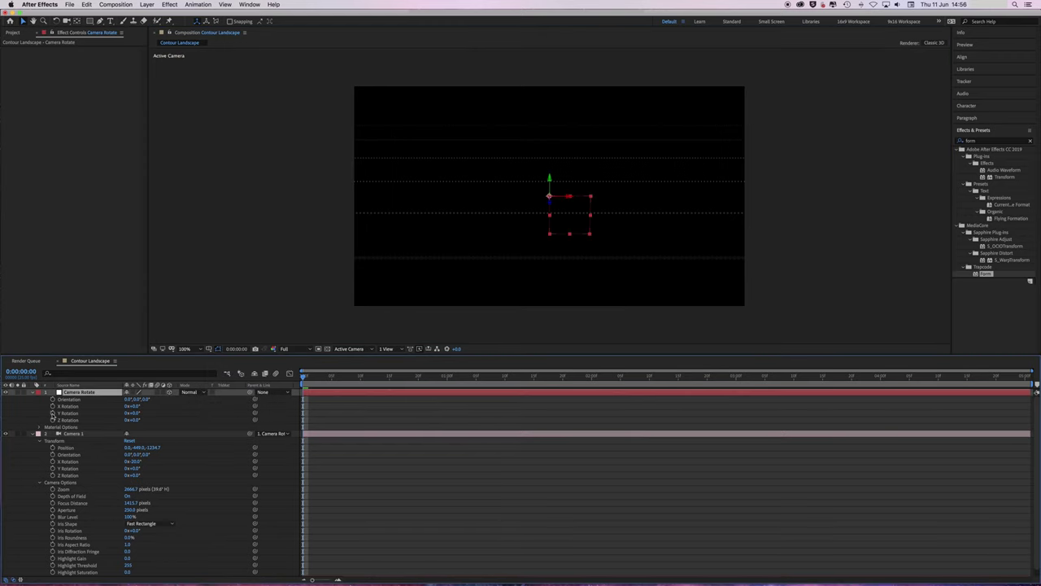
pyautogui.click(52, 414)
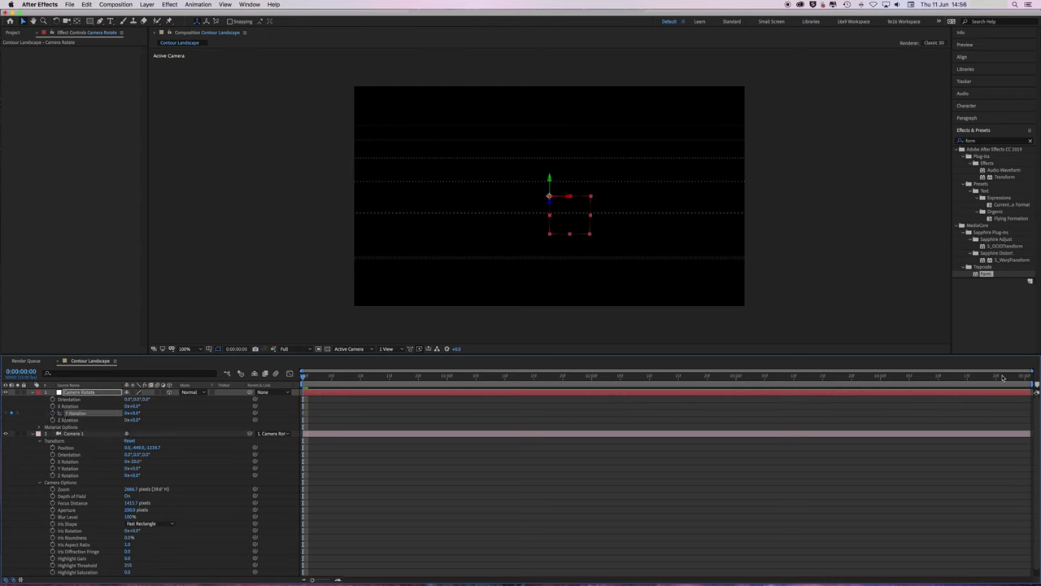
pyautogui.moveTo(1003, 379); pyautogui.dragTo(1025, 379)
pyautogui.moveTo(134, 414)
pyautogui.mouseDown()
pyautogui.moveTo(147, 414)
pyautogui.moveTo(106, 417)
pyautogui.moveTo(117, 415)
pyautogui.mouseUp()
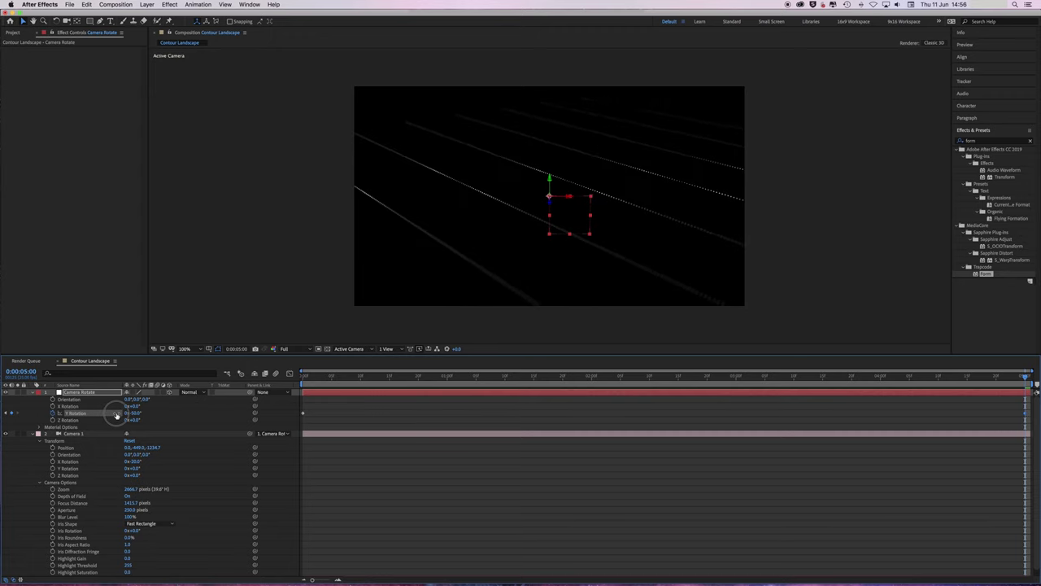
pyautogui.press('space')
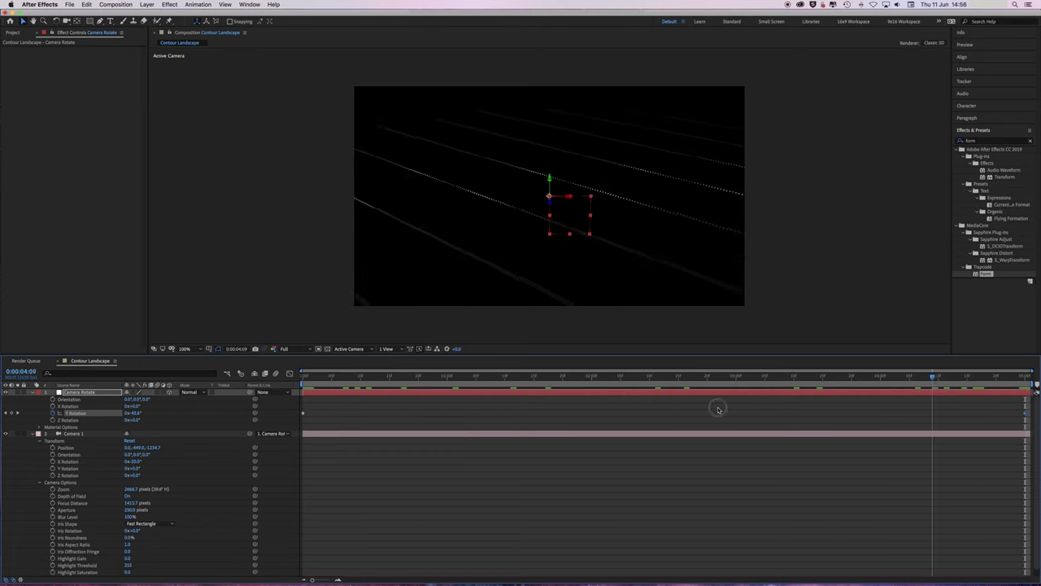
pyautogui.press('space')
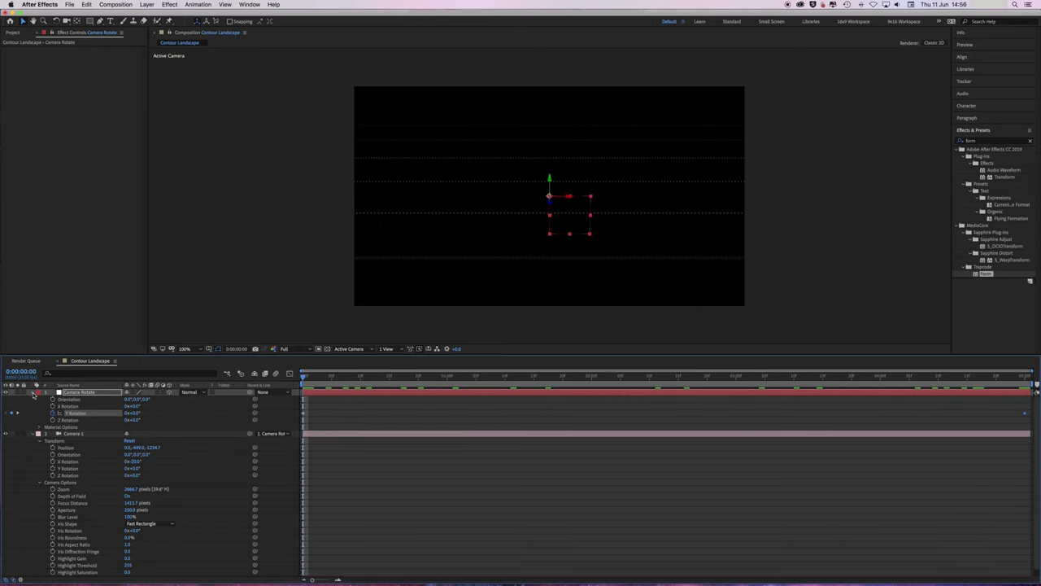
# - Collapse the layer properties and select the Form-Floor-X layer
pyautogui.click(32, 392)
pyautogui.click(32, 399)
pyautogui.click(65, 432)
pyautogui.click(82, 405)
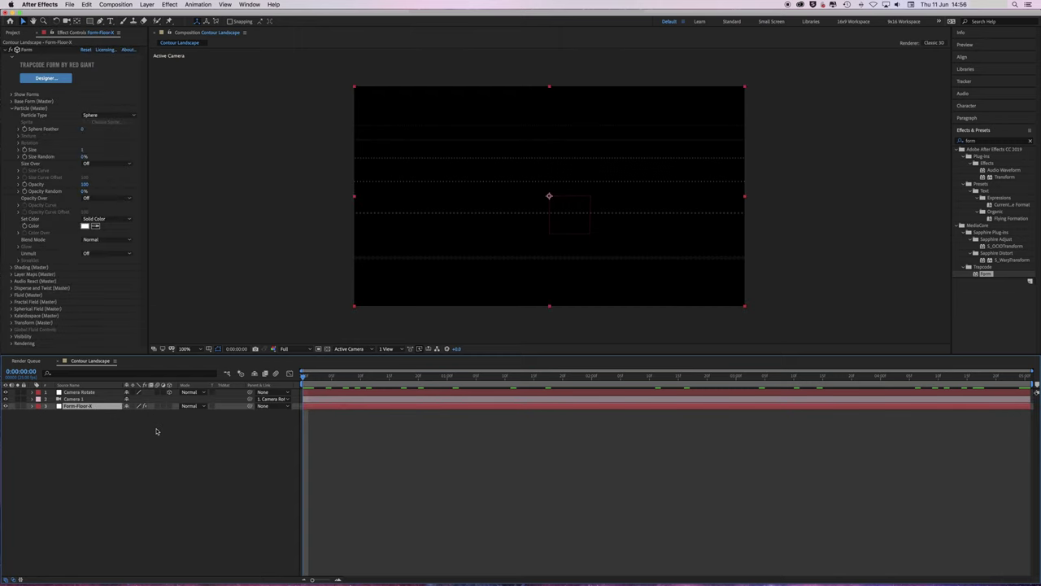
# - Duplicate Form-Floor-X and rename the copy 'Form-Floor-Z'
pyautogui.click(86, 4)
pyautogui.click(113, 103)
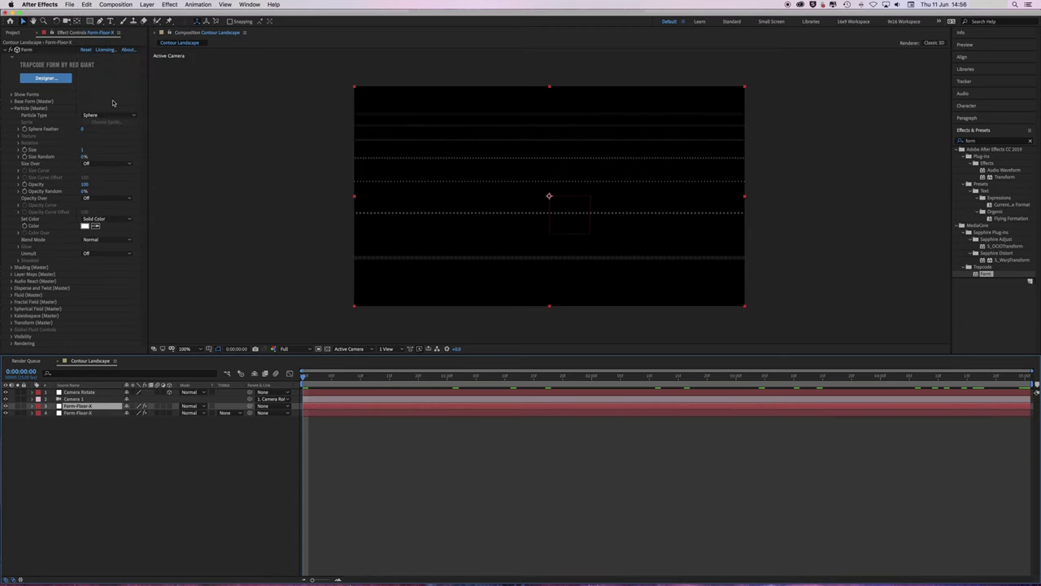
pyautogui.click(147, 4)
pyautogui.click(161, 24)
pyautogui.click(354, 226)
pyautogui.press('Left')
pyautogui.press('BackSpace')
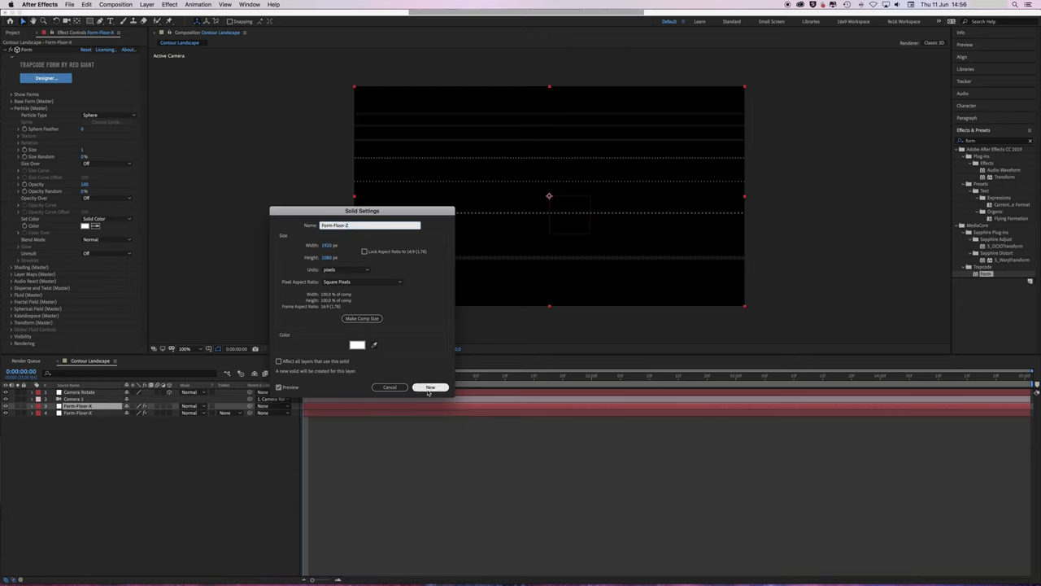
pyautogui.click(430, 388)
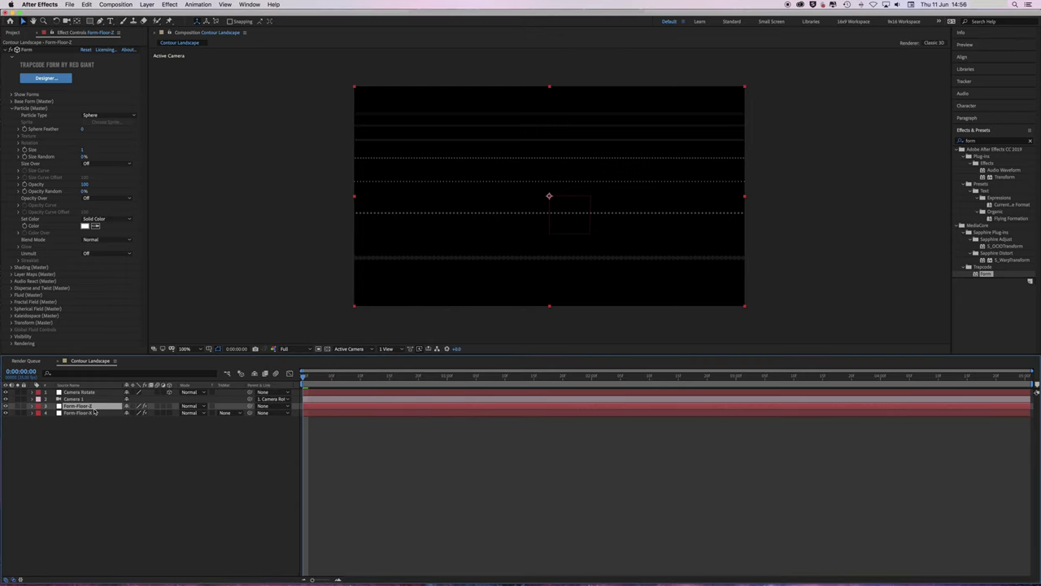
# - Set Form-Floor-Z's particle counts to 10 in X and 250 in Z
pyautogui.click(12, 108)
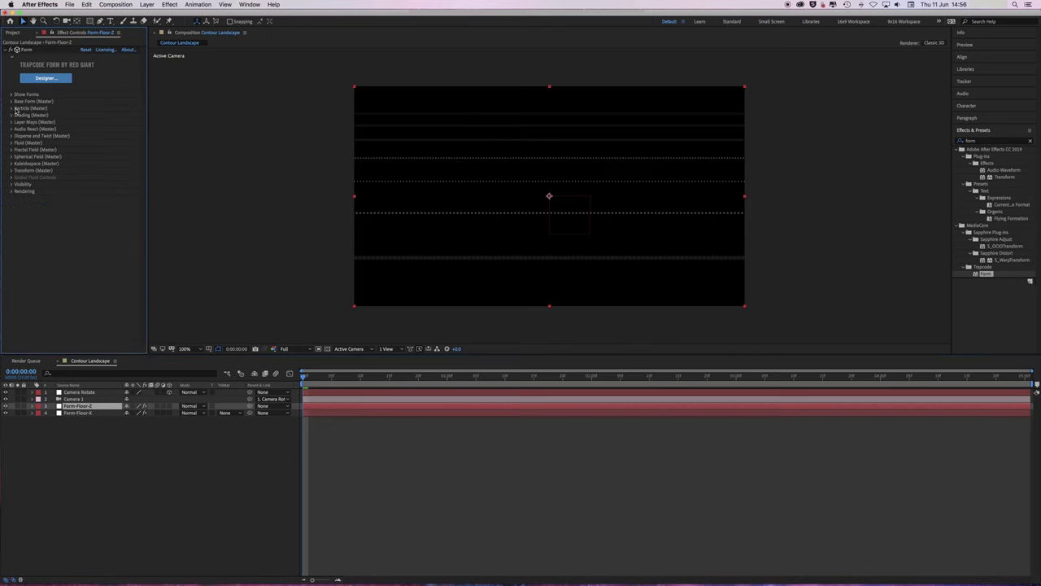
pyautogui.click(13, 102)
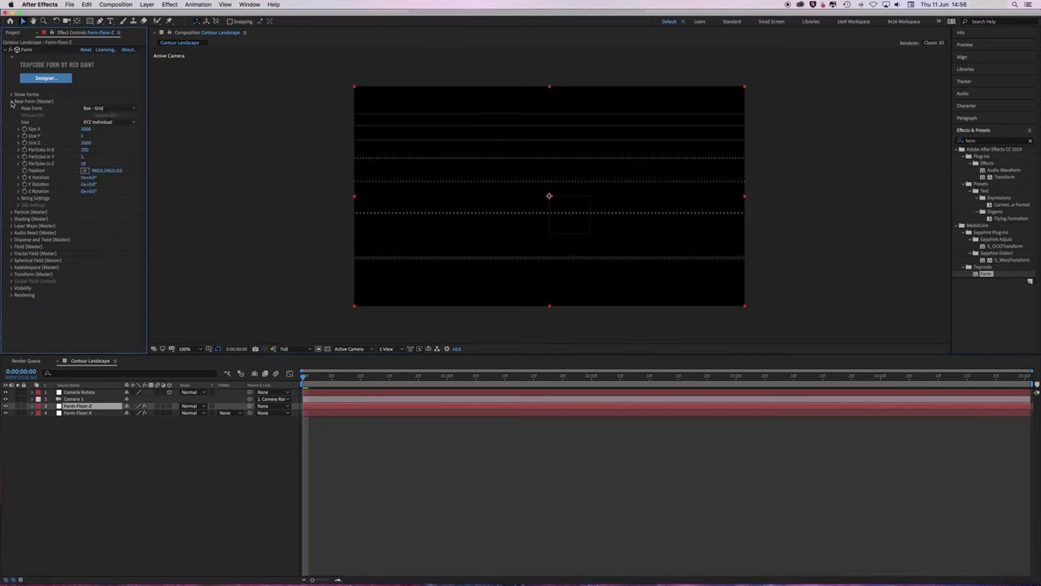
pyautogui.click(86, 151)
pyautogui.write('10')
pyautogui.press('Return')
pyautogui.click(86, 164)
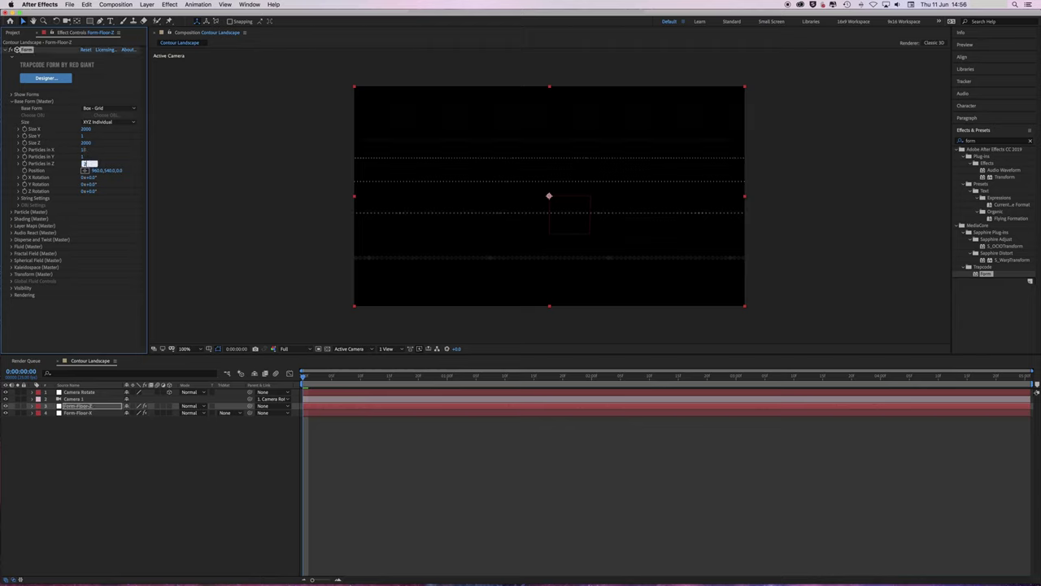
pyautogui.write('250')
pyautogui.press('Return')
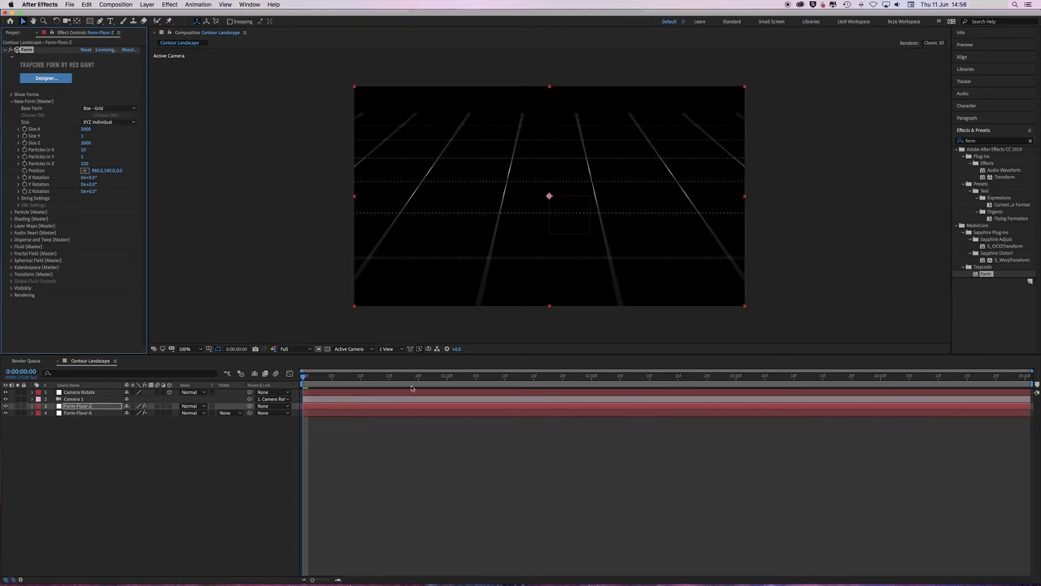
pyautogui.moveTo(329, 377); pyautogui.dragTo(106, 385)
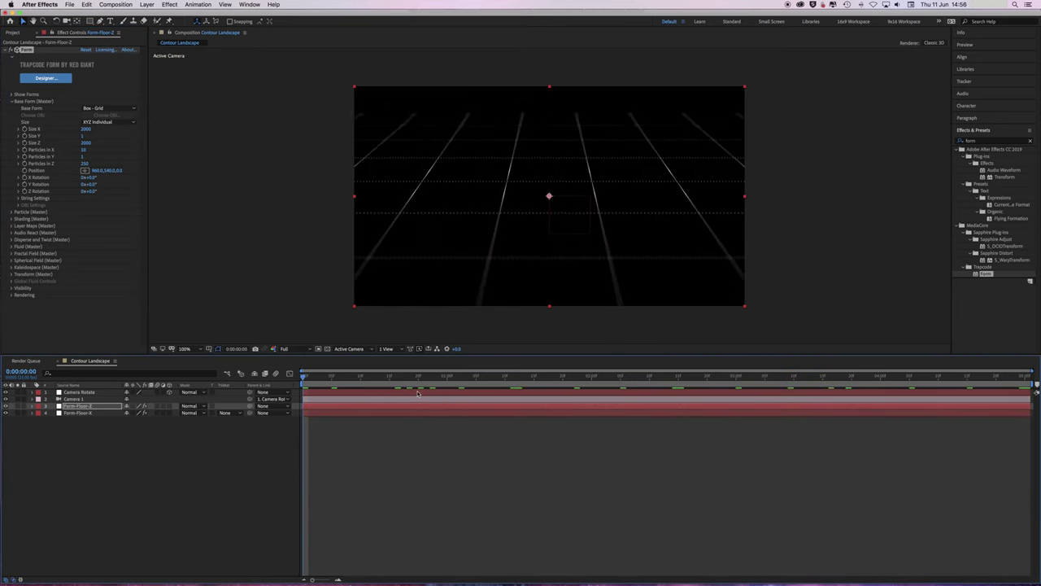
pyautogui.click(11, 101)
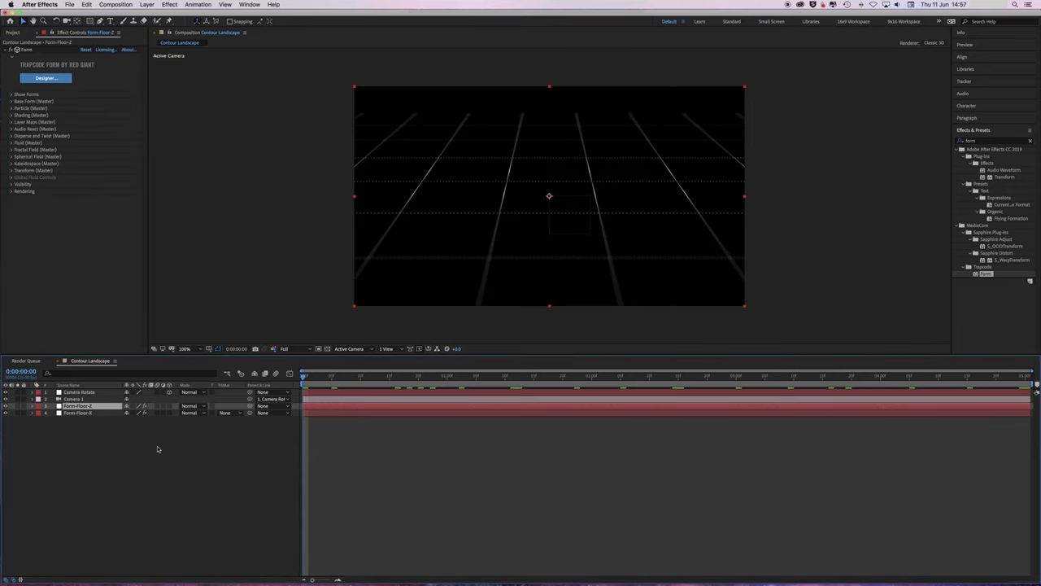
# - Duplicate Form-Floor-Z and rename the copy 'Form-Floor-Dots'
pyautogui.click(87, 4)
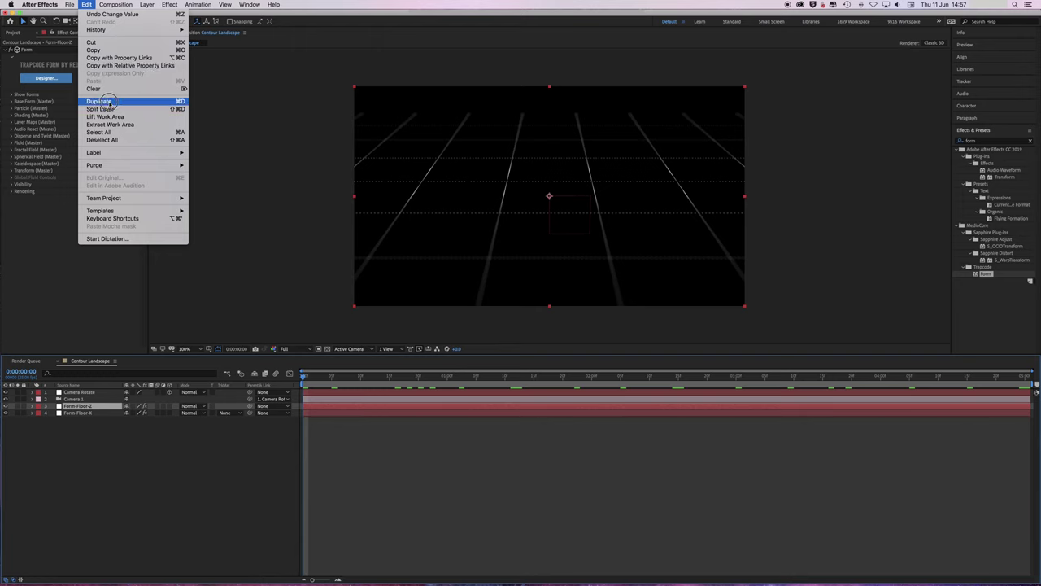
pyautogui.click(109, 104)
pyautogui.click(132, 4)
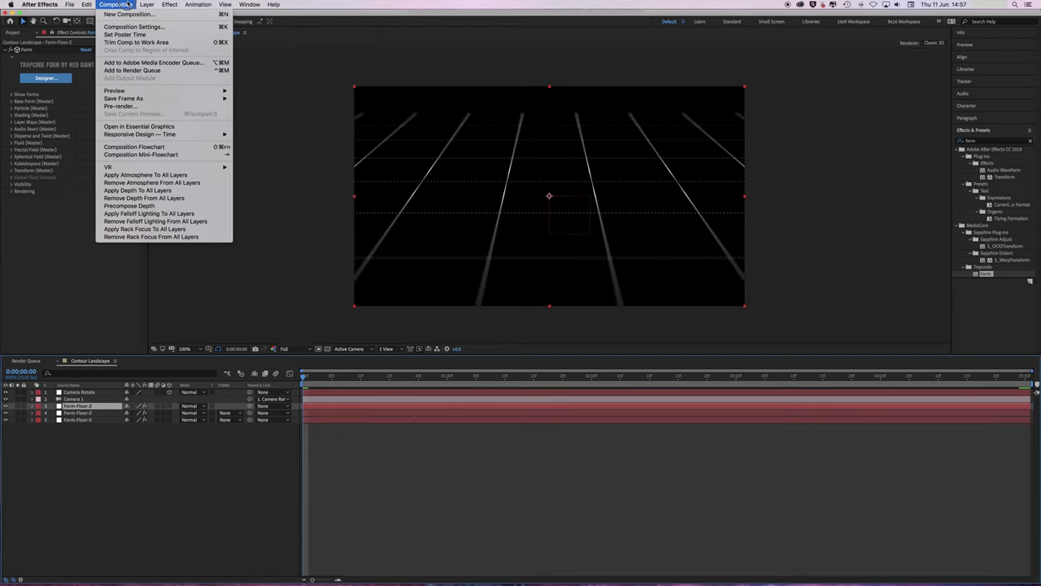
pyautogui.moveTo(147, 4)
pyautogui.click(163, 22)
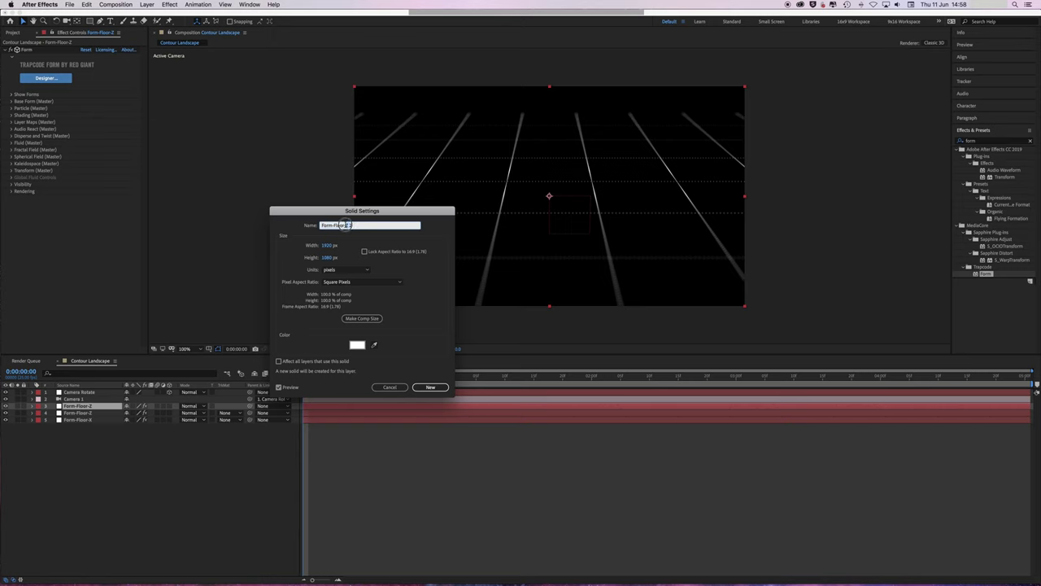
pyautogui.write('Dots')
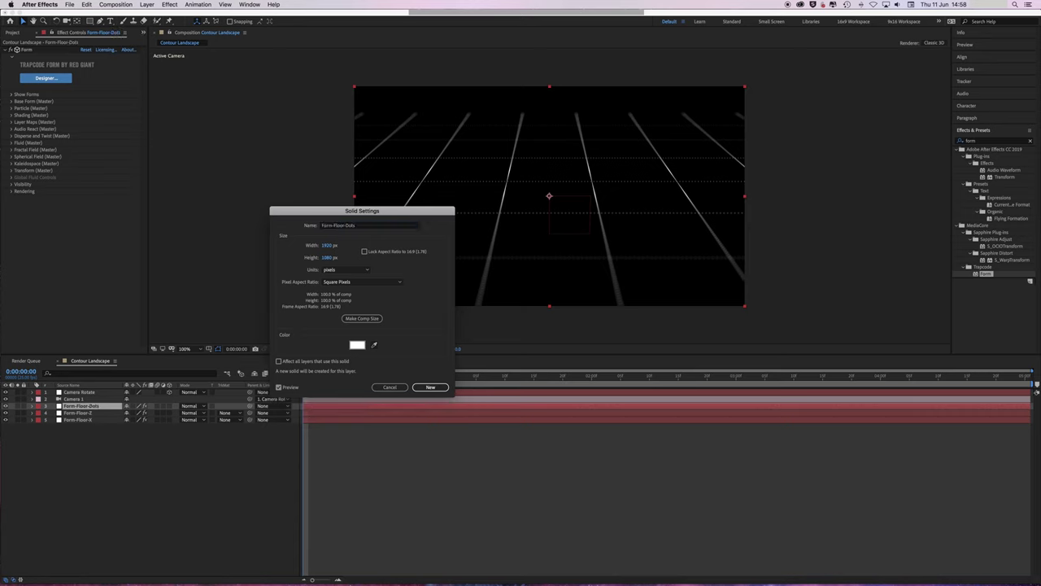
pyautogui.press('Return')
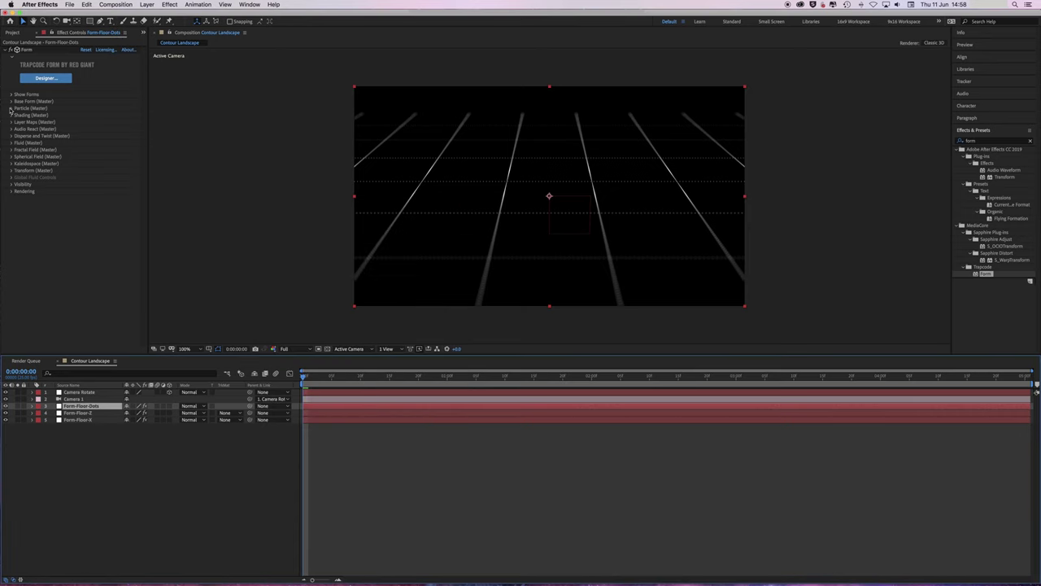
# - Give Form-Floor-Dots 10 particles in Z and particle Size 2, then preview
pyautogui.click(11, 102)
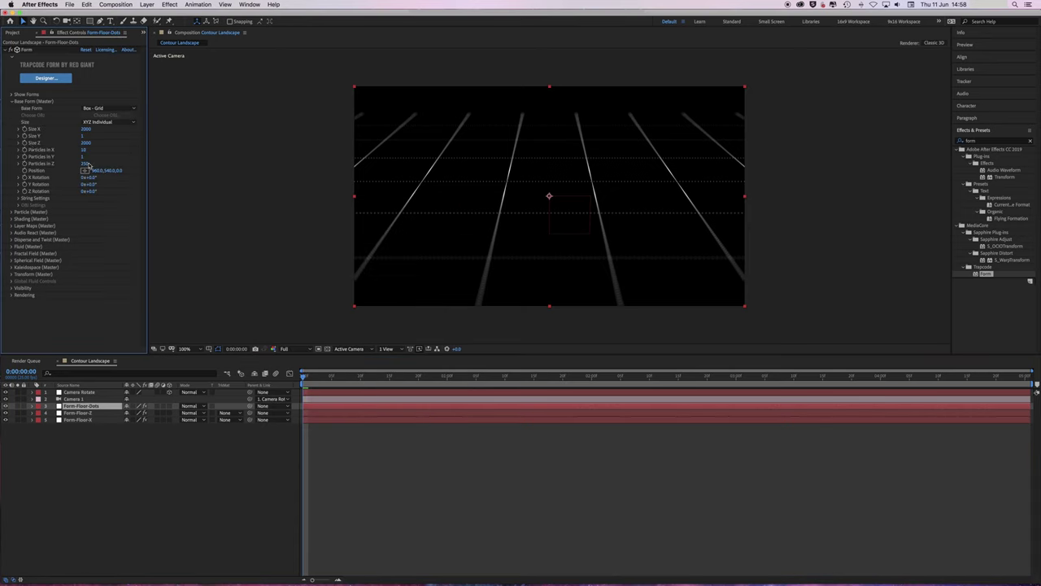
pyautogui.click(85, 164)
pyautogui.write('10')
pyautogui.click(16, 50)
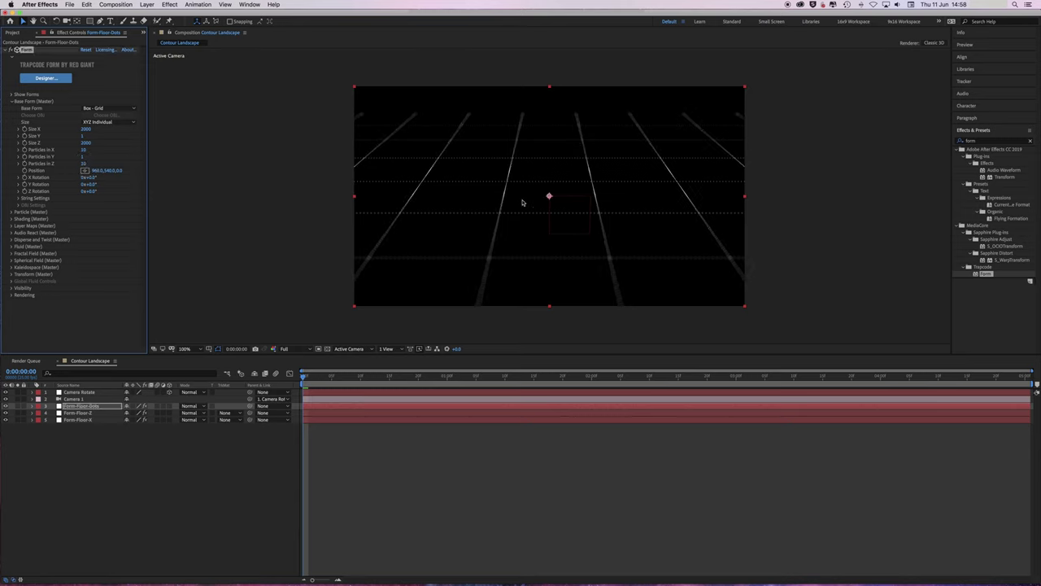
pyautogui.click(12, 102)
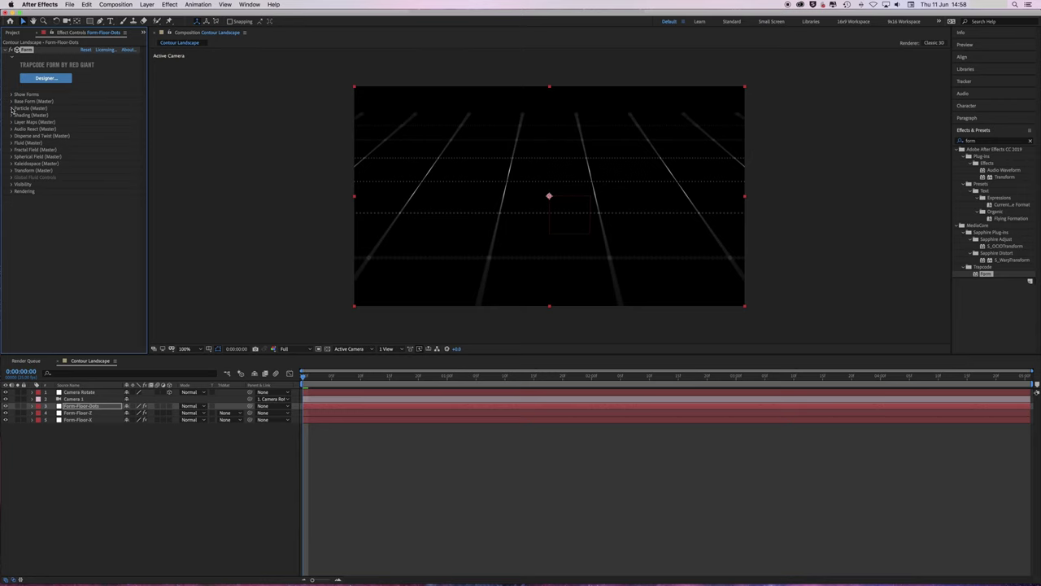
pyautogui.click(11, 107)
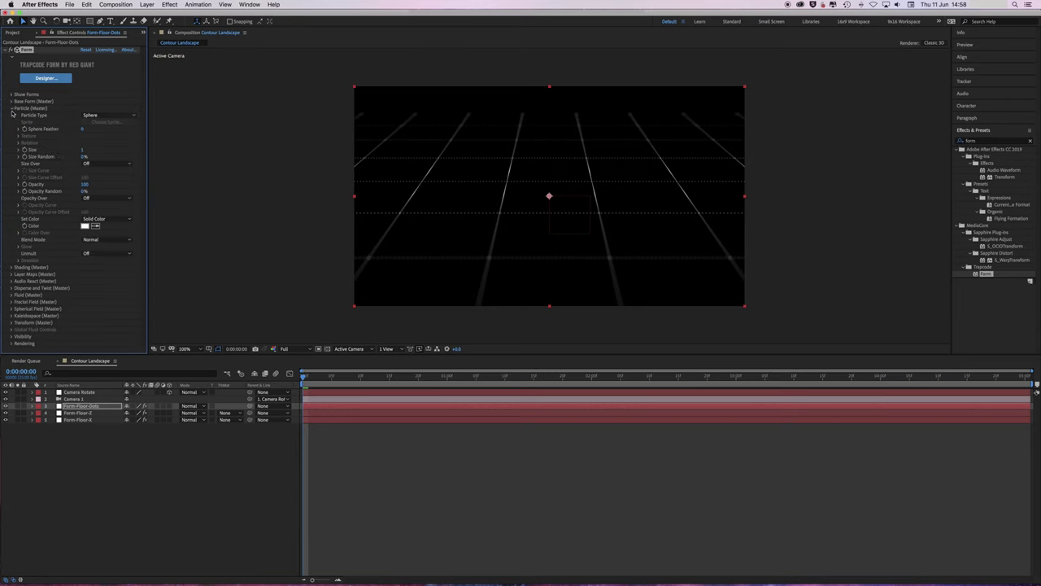
pyautogui.click(81, 150)
pyautogui.write('2')
pyautogui.press('Return')
pyautogui.press('space')
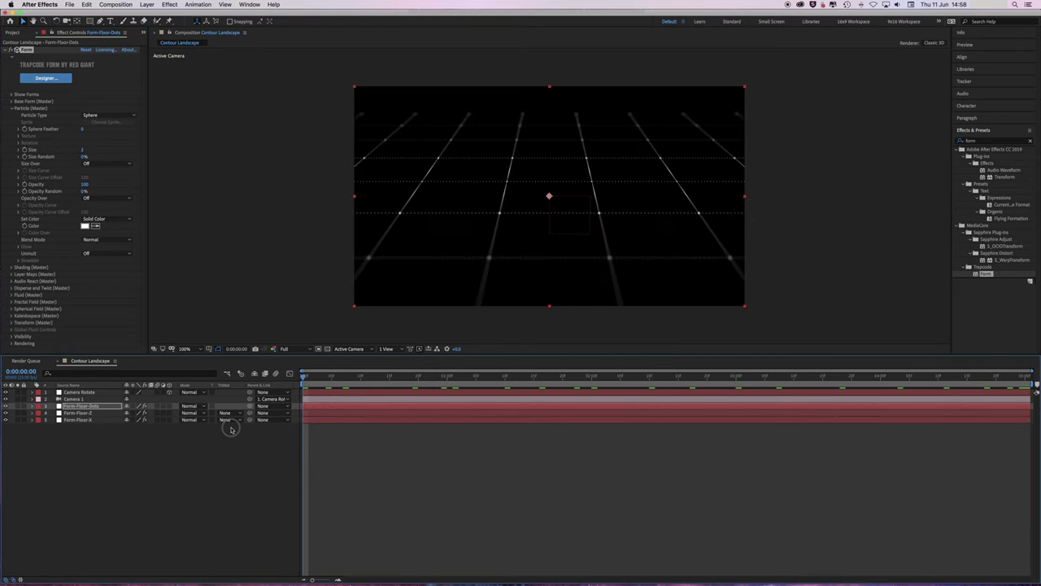
# - Stop the preview and create a new 2000 × 2000 px composition named Pro-Noise
pyautogui.press('space')
pyautogui.click(133, 455)
pyautogui.click(130, 6)
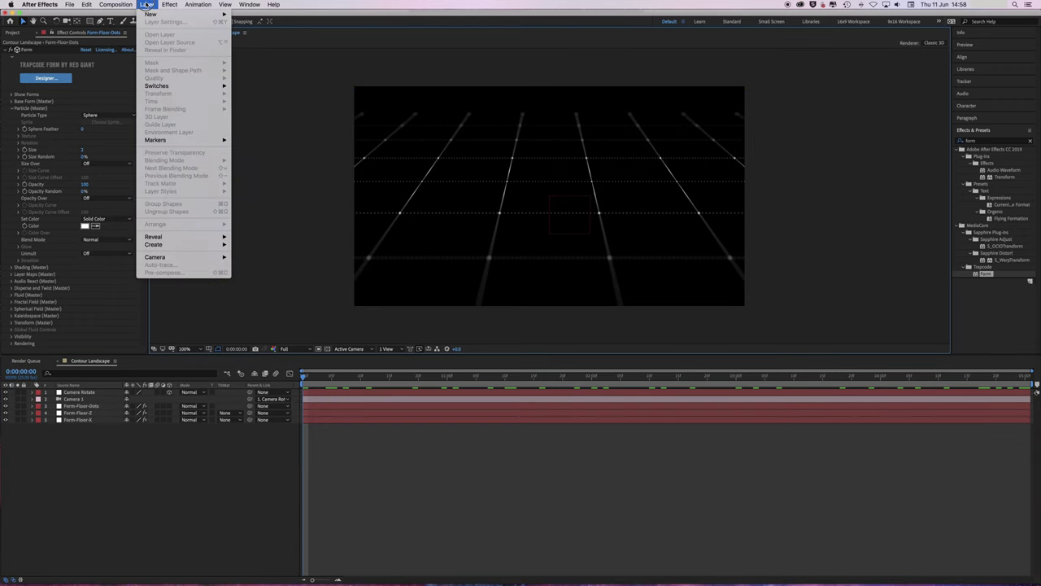
pyautogui.click(133, 18)
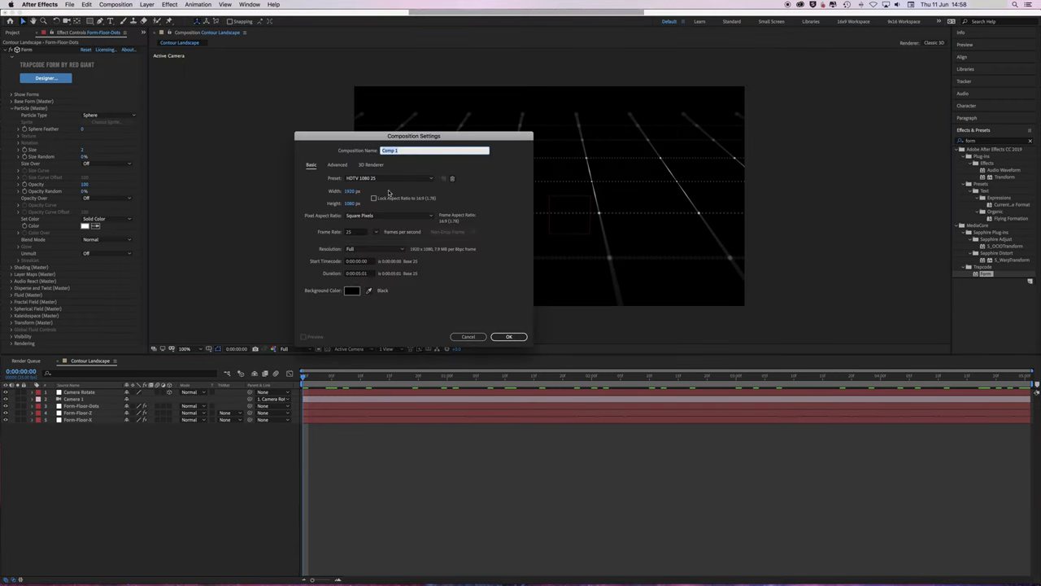
pyautogui.click(354, 192)
pyautogui.write('2000')
pyautogui.press('Tab')
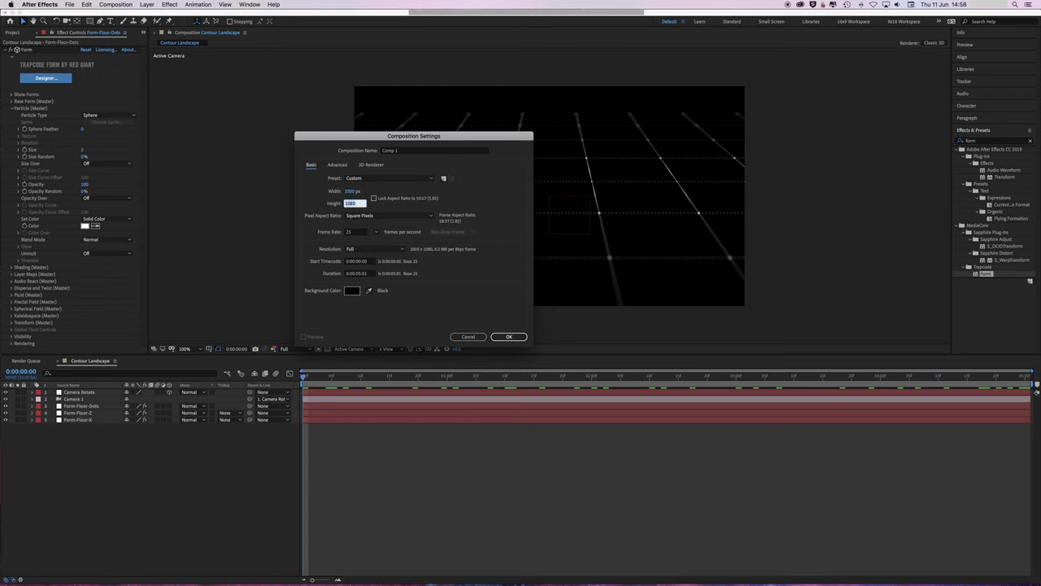
pyautogui.write('2000')
pyautogui.click(415, 150)
pyautogui.write('F')
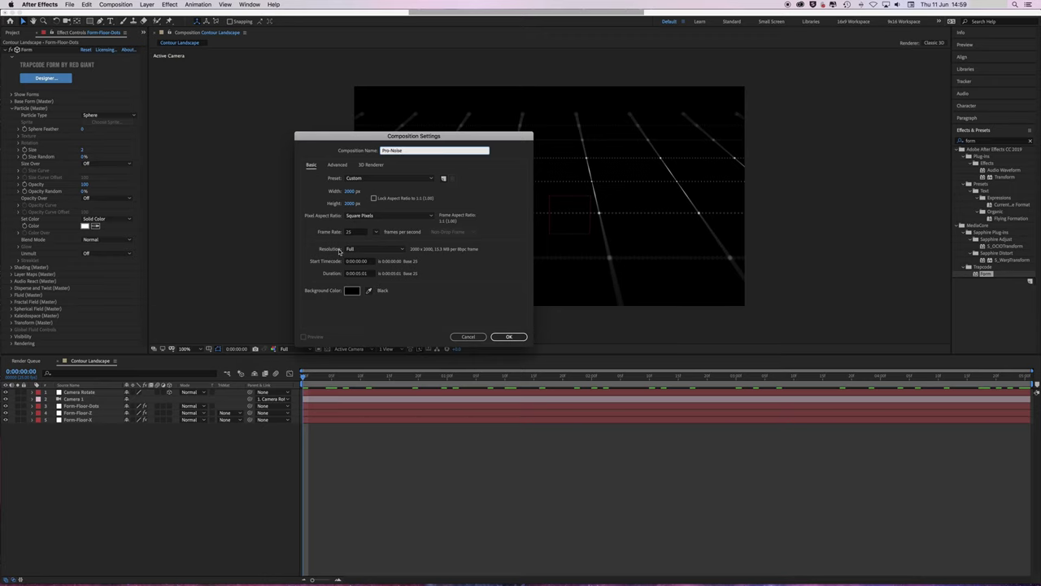
pyautogui.click(508, 337)
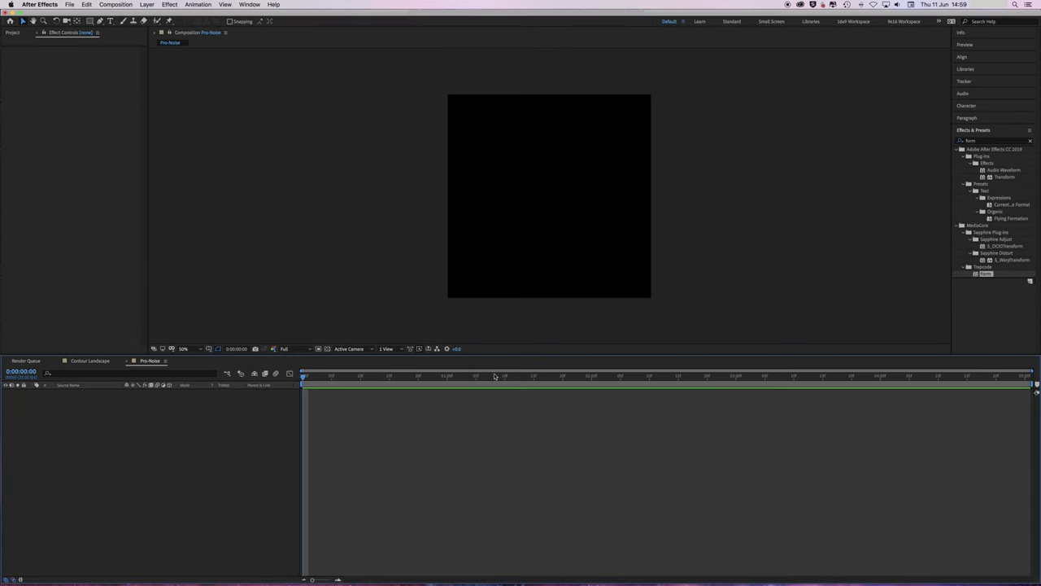
# - Add a new solid layer named Noise Terrain
pyautogui.click(147, 5)
pyautogui.moveTo(204, 15)
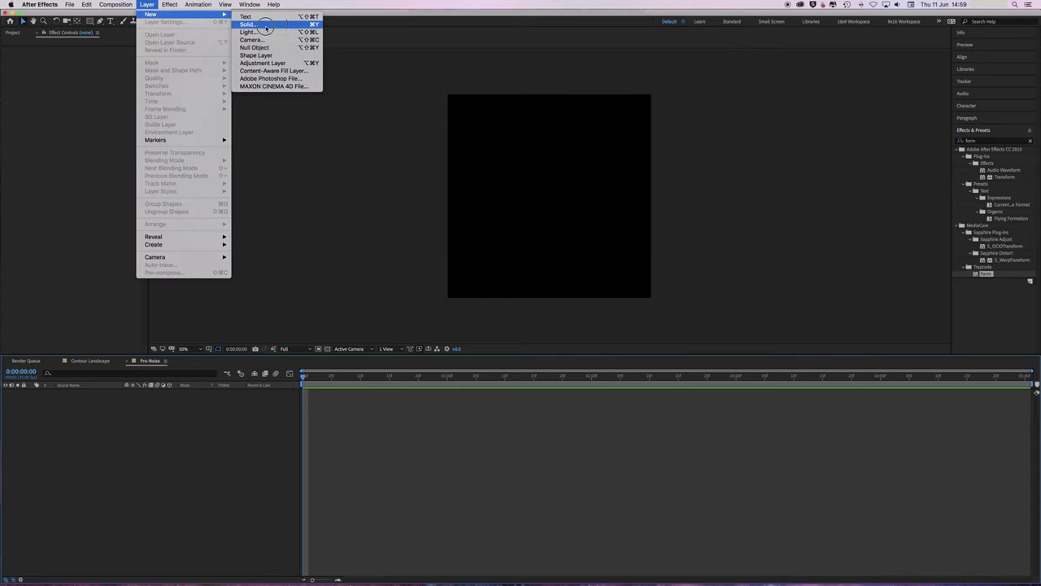
pyautogui.click(279, 26)
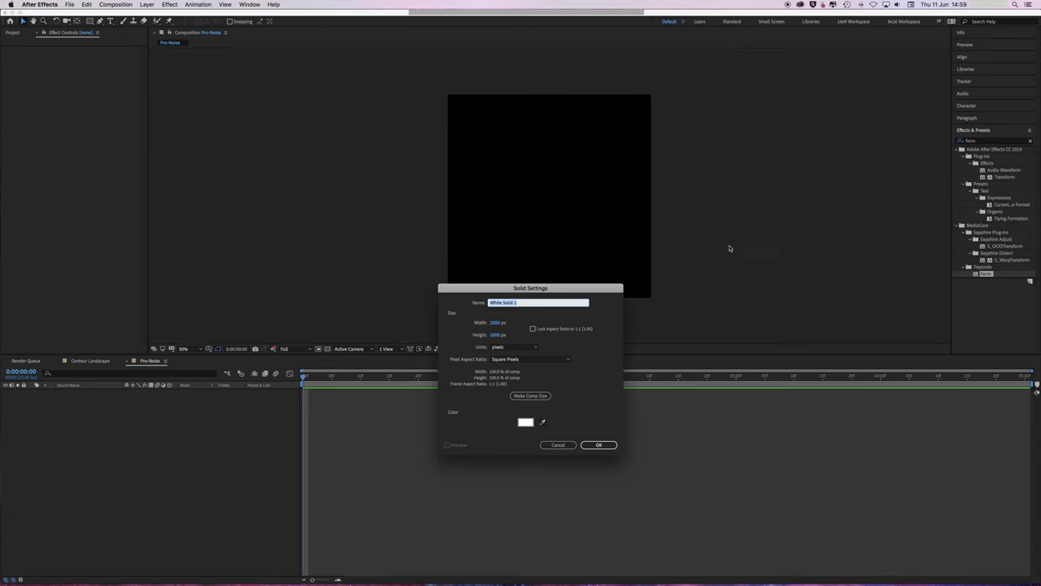
pyautogui.write('Noise Terrain')
pyautogui.press('Return')
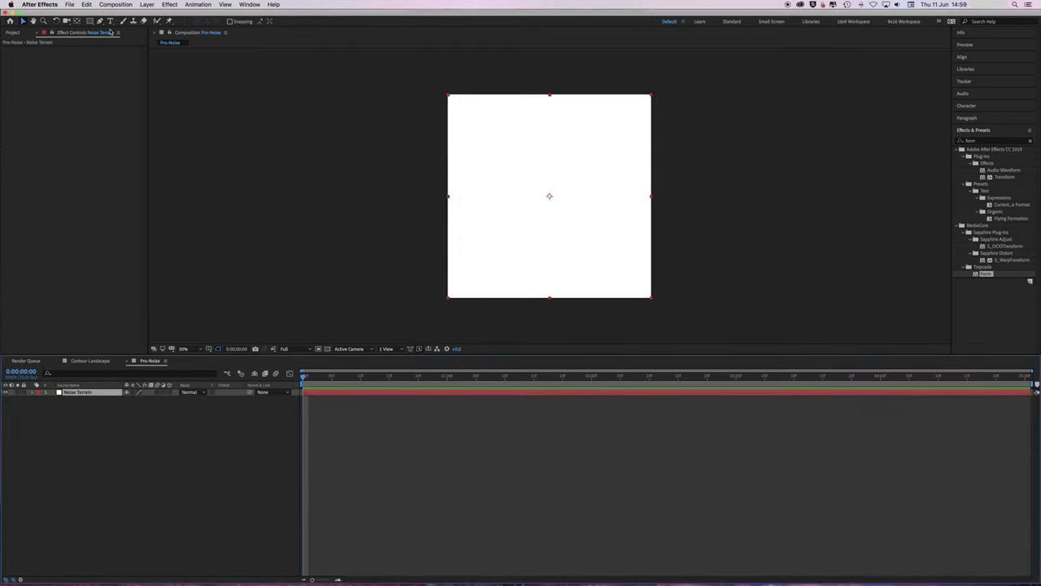
# - Apply Noise & Grain > Fractal Noise to the Noise Terrain solid
pyautogui.click(171, 5)
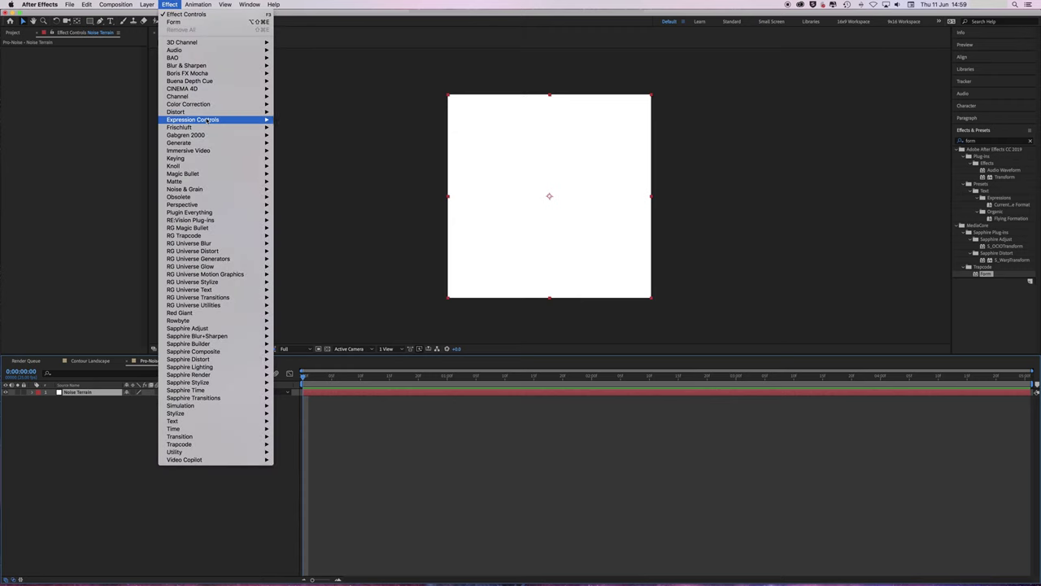
pyautogui.moveTo(214, 192)
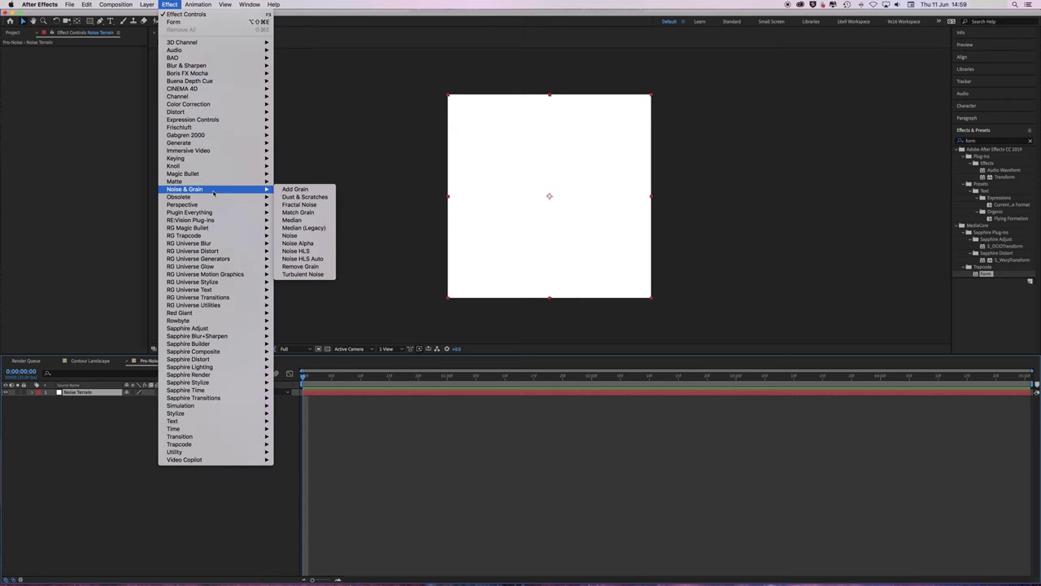
pyautogui.click(318, 205)
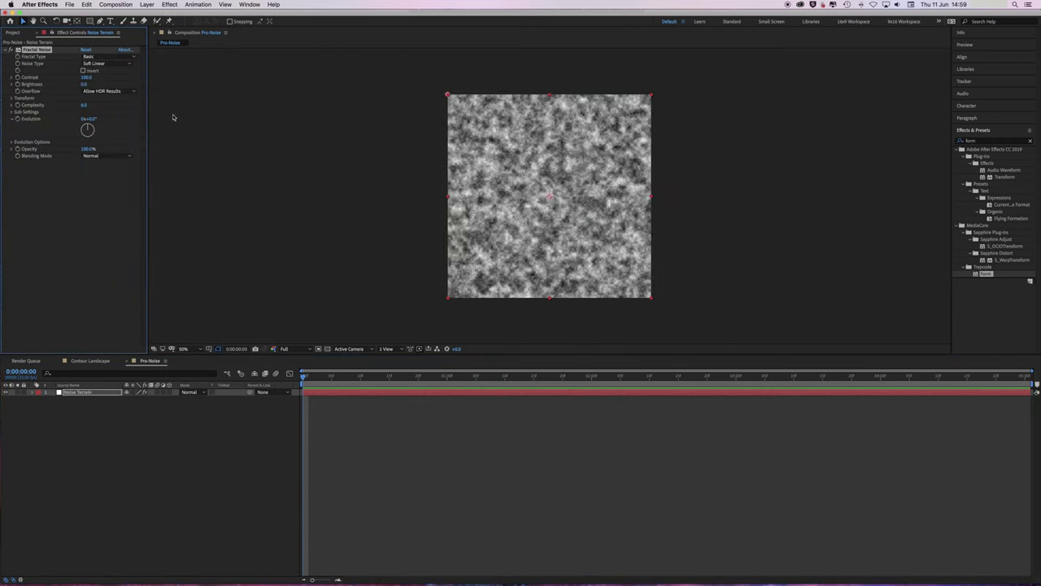
# - Set Fractal Noise to Terrain fractal type and Spline noise type, with Invert on
pyautogui.click(100, 57)
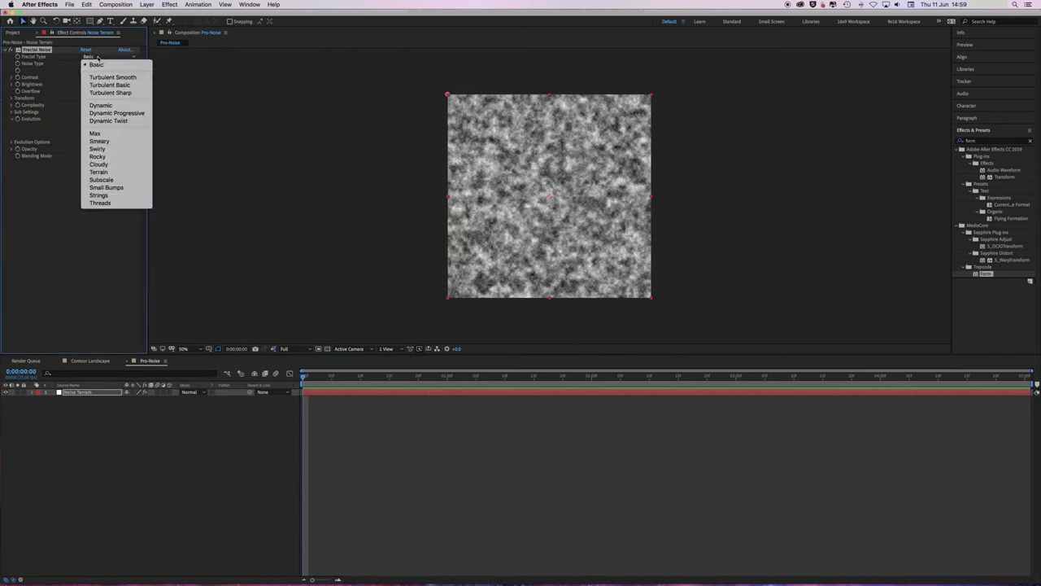
pyautogui.click(115, 173)
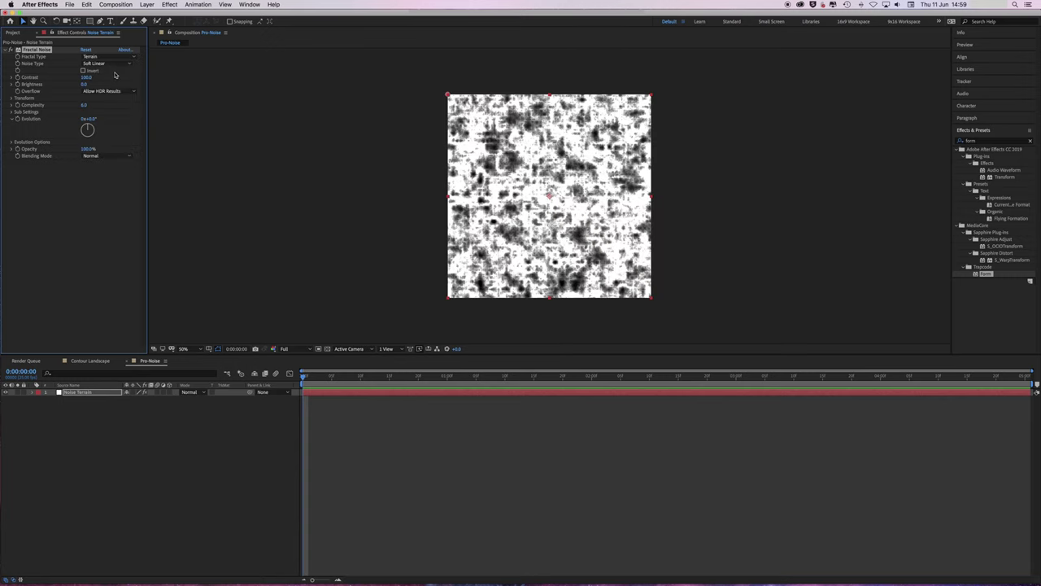
pyautogui.click(106, 63)
pyautogui.click(98, 94)
pyautogui.click(82, 70)
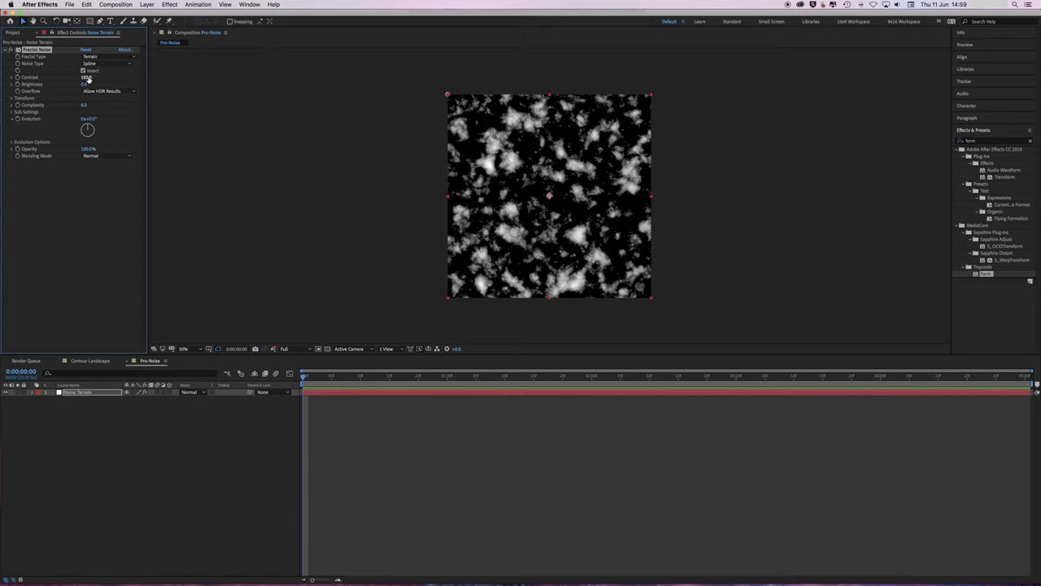
# - Set Fractal Noise Contrast to 60 and Complexity to 8
pyautogui.click(86, 77)
pyautogui.write('60')
pyautogui.press('Return')
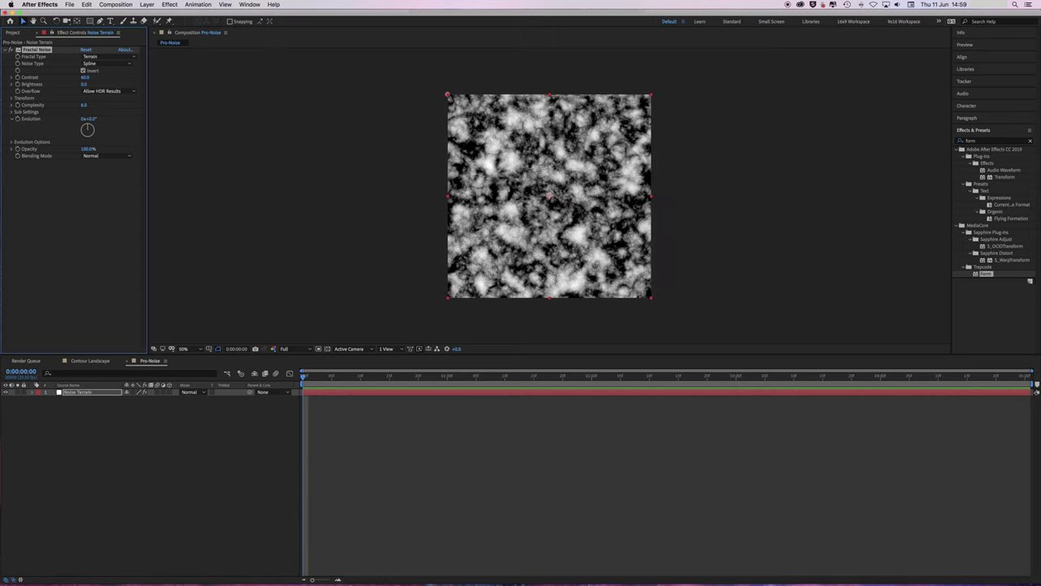
pyautogui.click(84, 85)
pyautogui.click(84, 105)
pyautogui.write('8')
pyautogui.press('Return')
# - In Sub Settings, set Sub Influence 65 and Sub Scaling 56, then check at full size
pyautogui.click(11, 112)
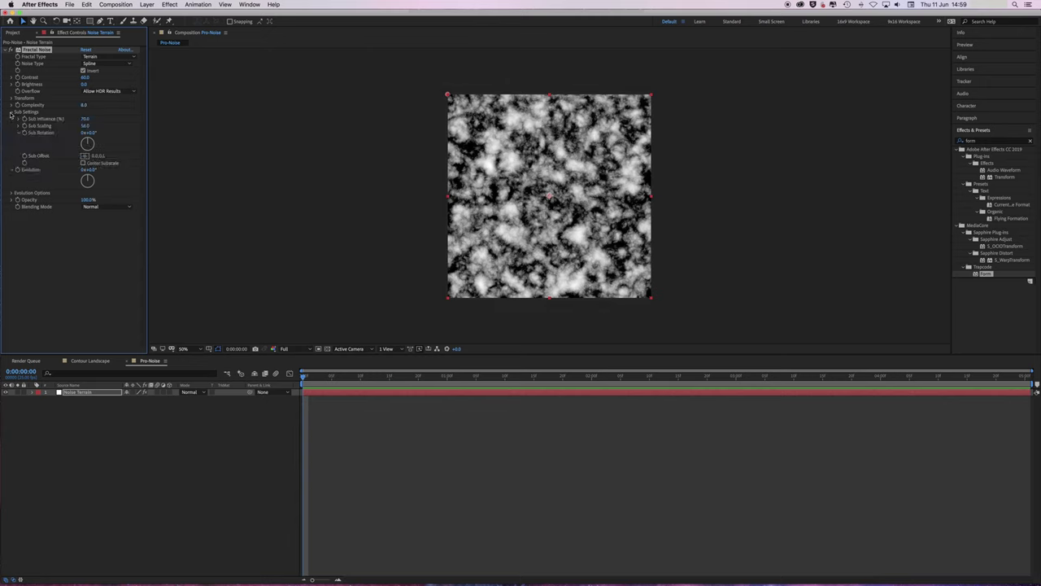
pyautogui.click(86, 119)
pyautogui.write('65')
pyautogui.press('Return')
pyautogui.click(85, 126)
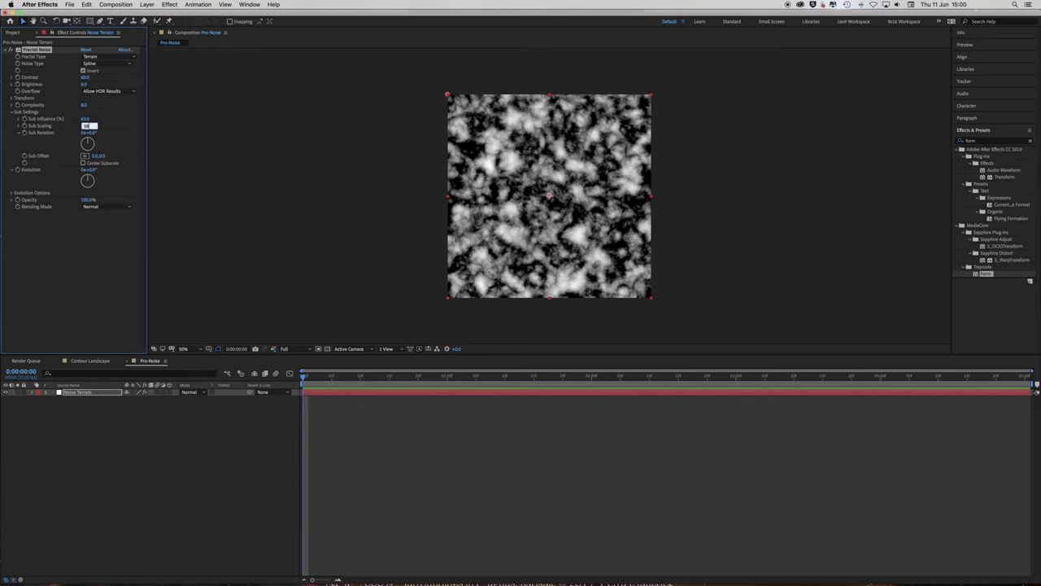
pyautogui.press('Return')
pyautogui.press('.')
pyautogui.press('.')
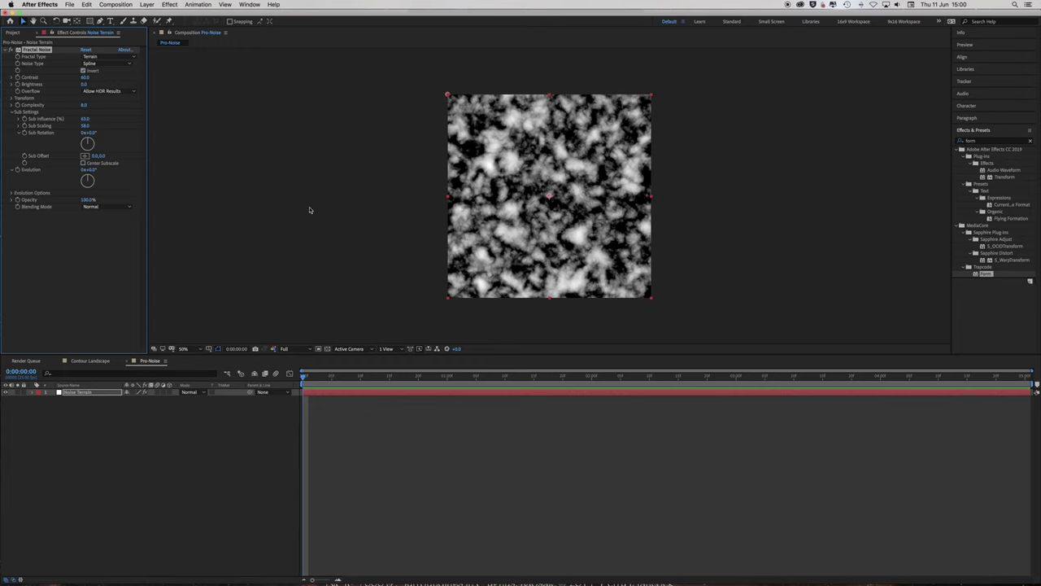
# - Duplicate the Noise Terrain layer and rename the copy Noise Smeary
pyautogui.click(95, 394)
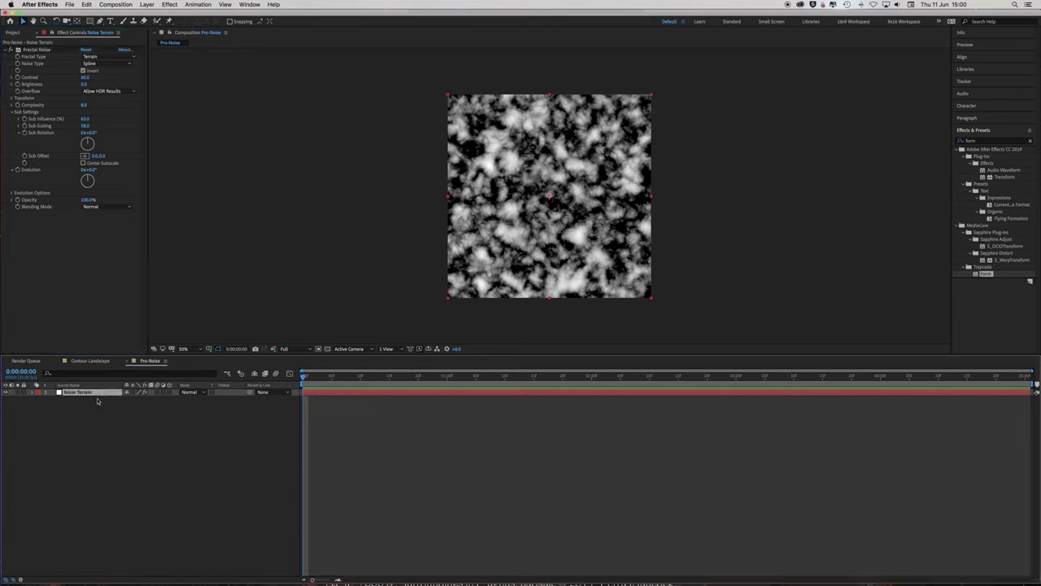
pyautogui.click(86, 4)
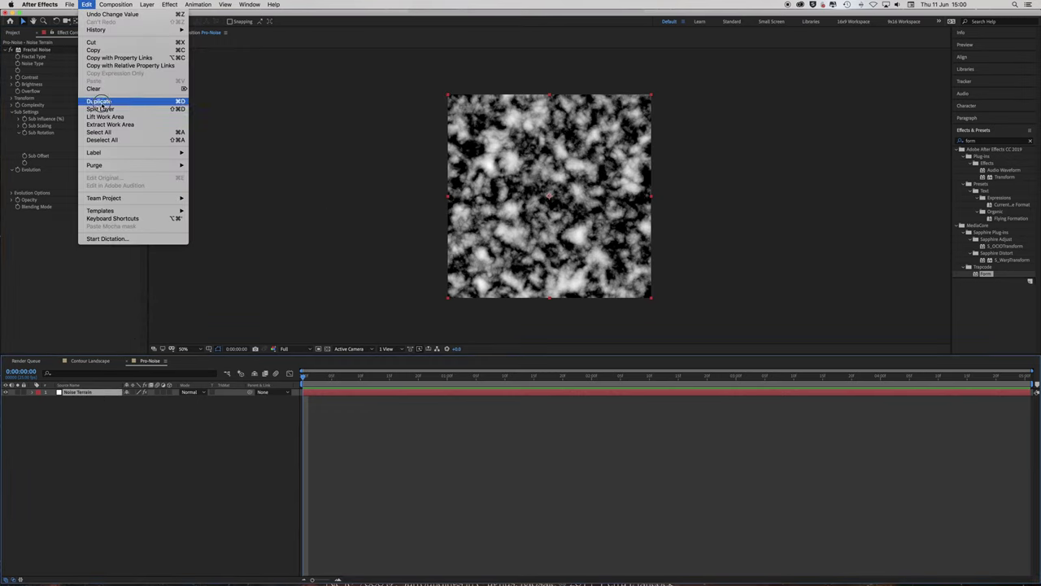
pyautogui.click(101, 108)
pyautogui.click(147, 4)
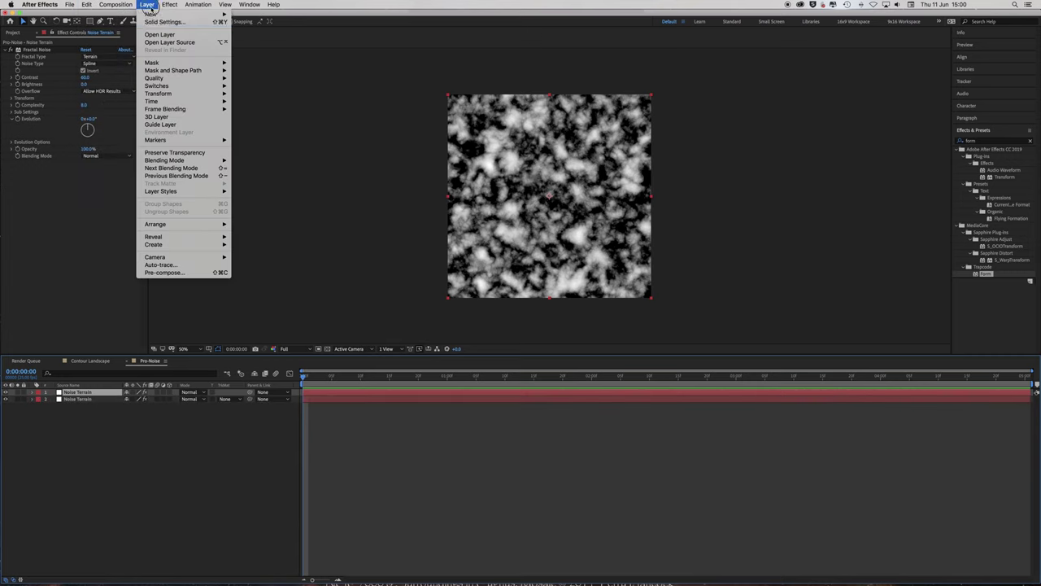
pyautogui.click(163, 42)
pyautogui.write('Noise Smeary')
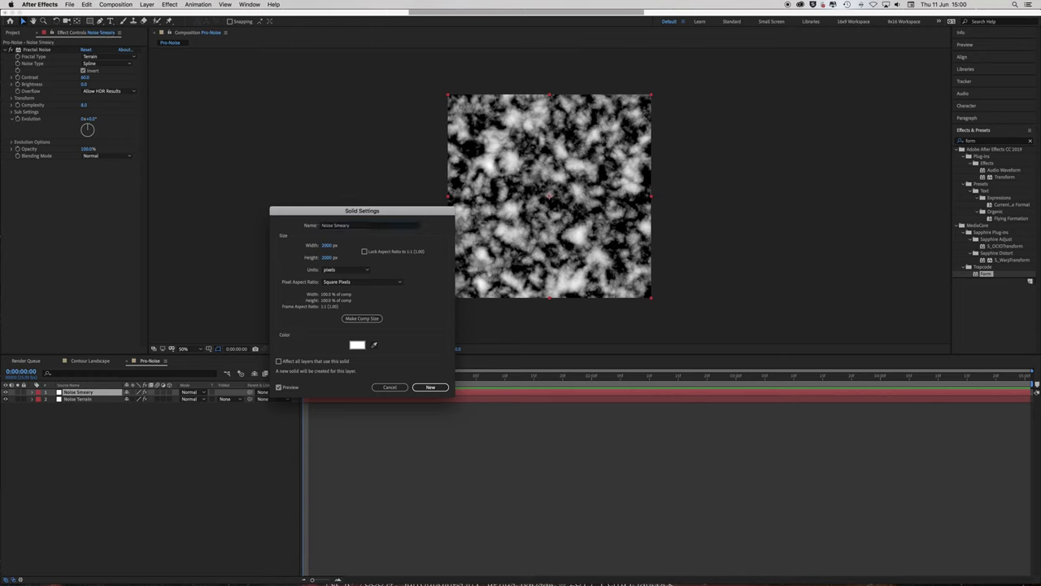
pyautogui.press('Return')
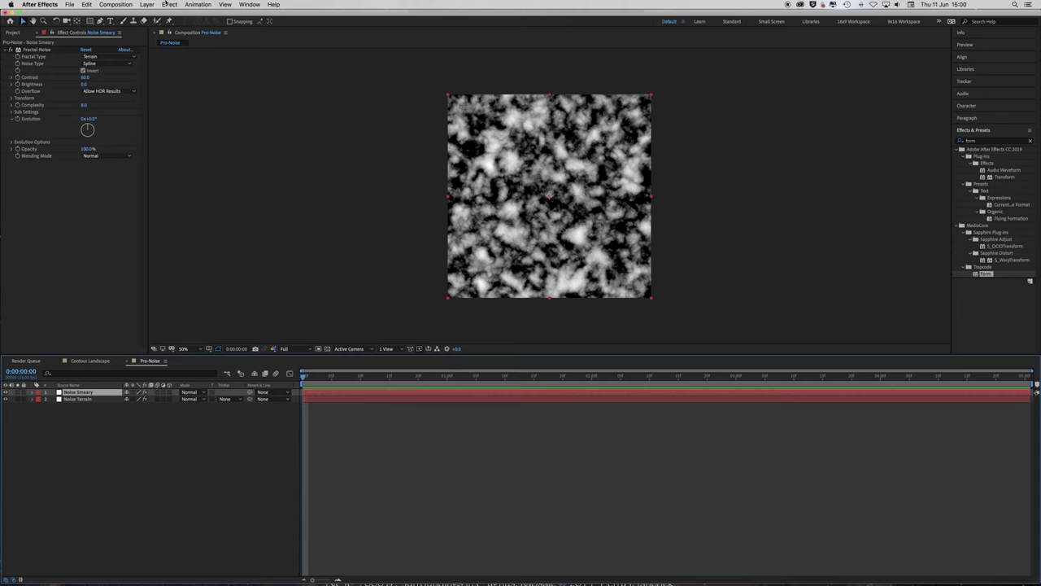
# - Set the copy's Fractal Noise to Smeary type with Contrast 96 and Brightness -5
pyautogui.click(96, 57)
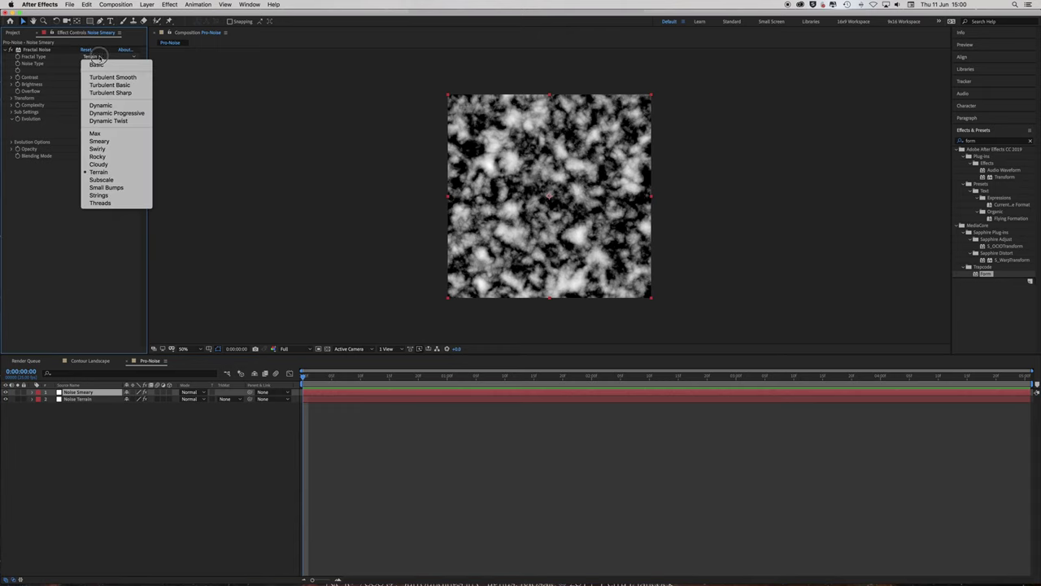
pyautogui.click(121, 143)
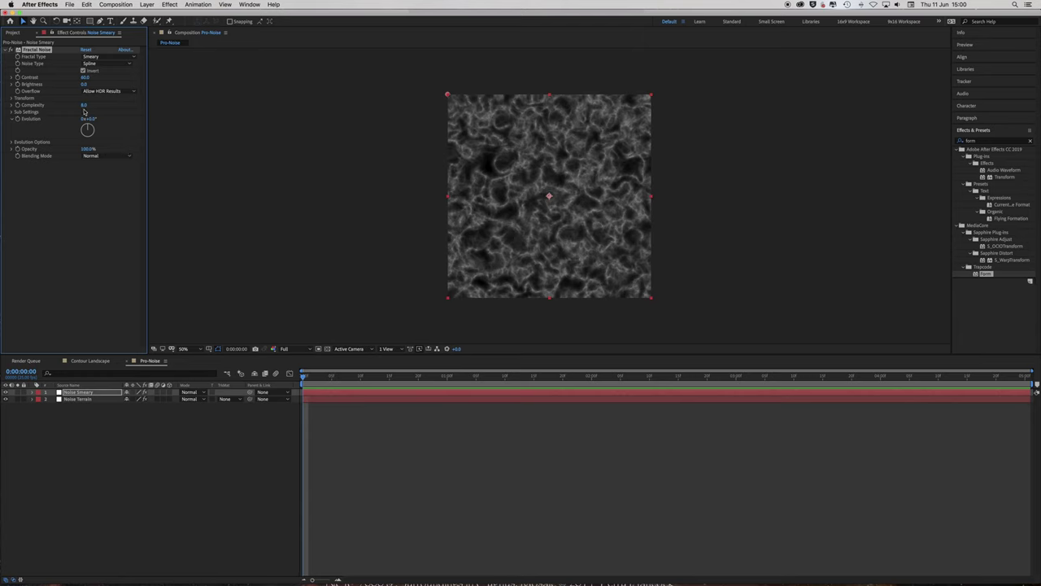
pyautogui.click(85, 77)
pyautogui.write('96')
pyautogui.press('Return')
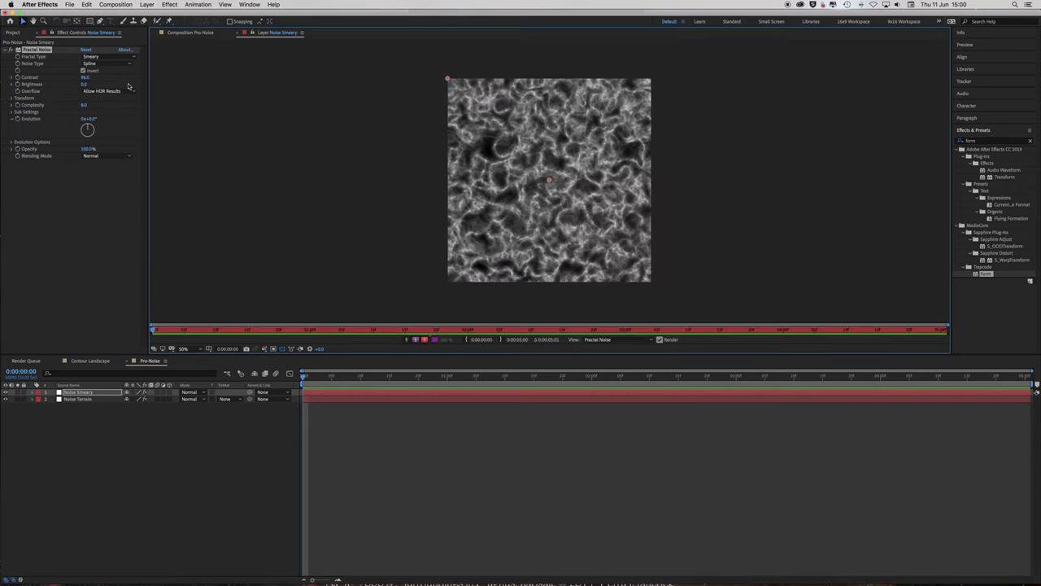
pyautogui.click(242, 35)
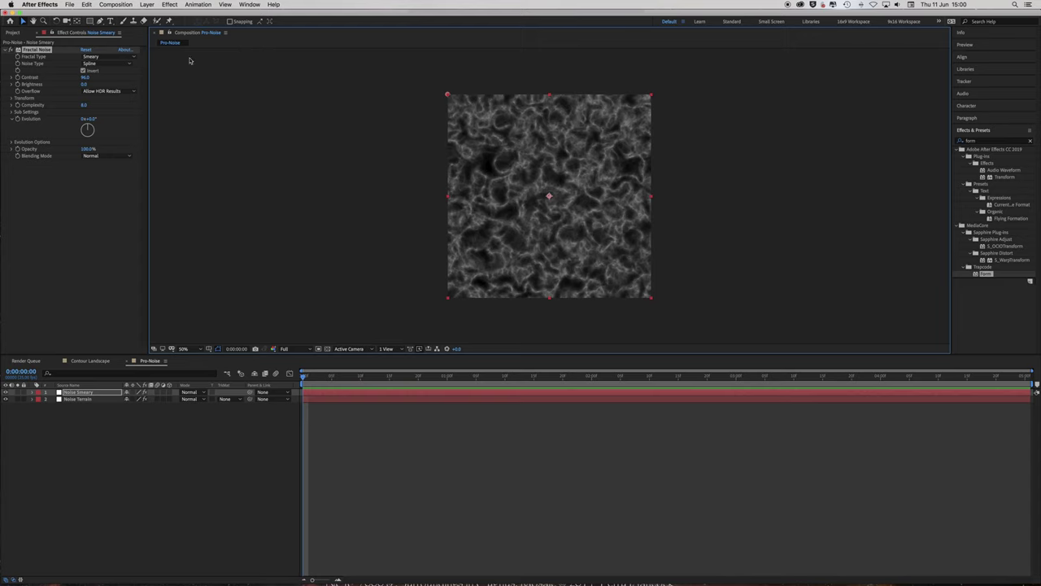
pyautogui.click(84, 85)
pyautogui.write('-5')
pyautogui.press('Return')
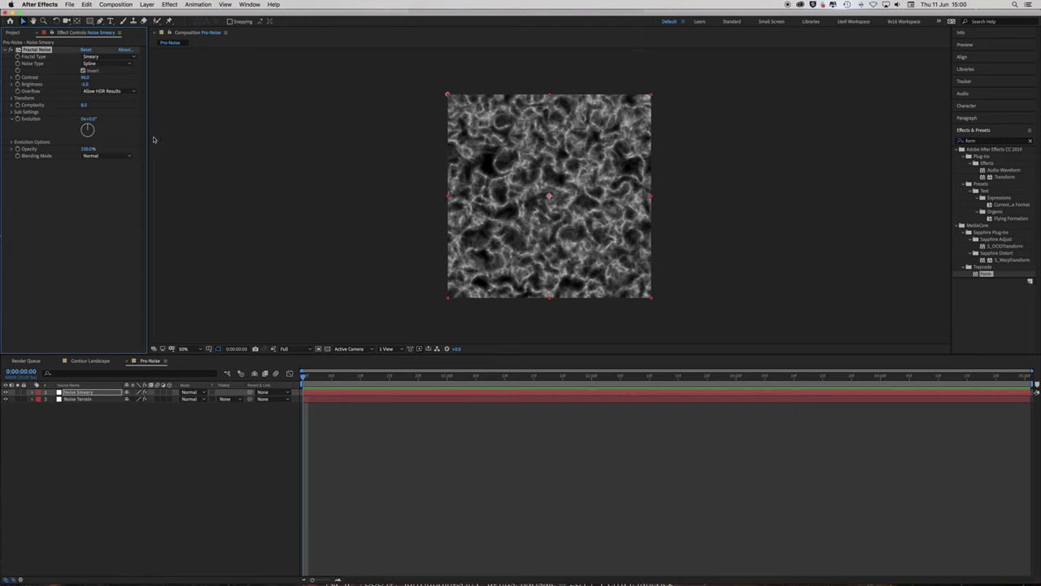
# - Compare Noise Smeary's blending modes Add, Multiply and None, then restore Normal
pyautogui.click(6, 392)
pyautogui.click(6, 392)
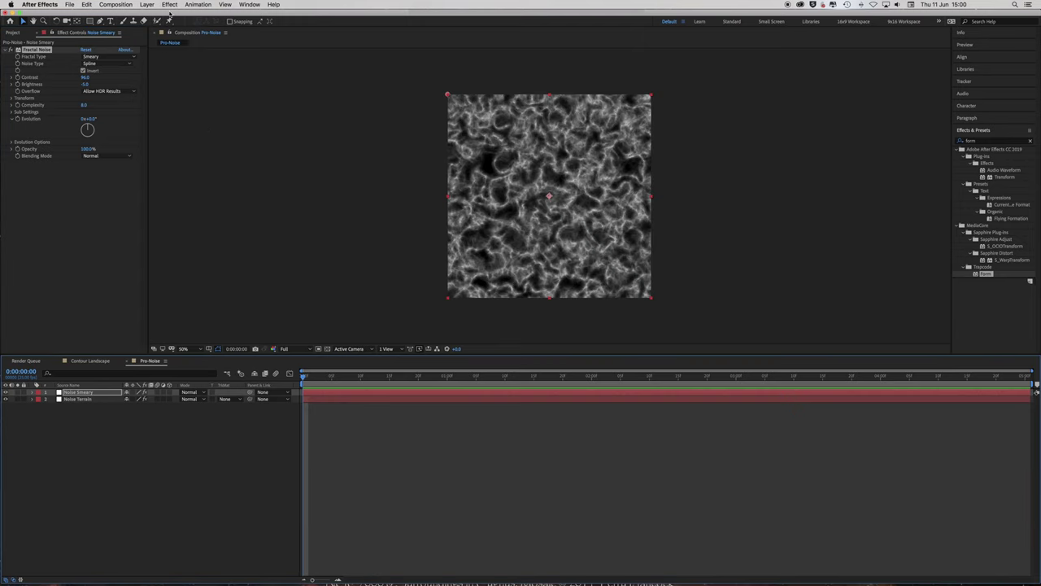
pyautogui.click(102, 155)
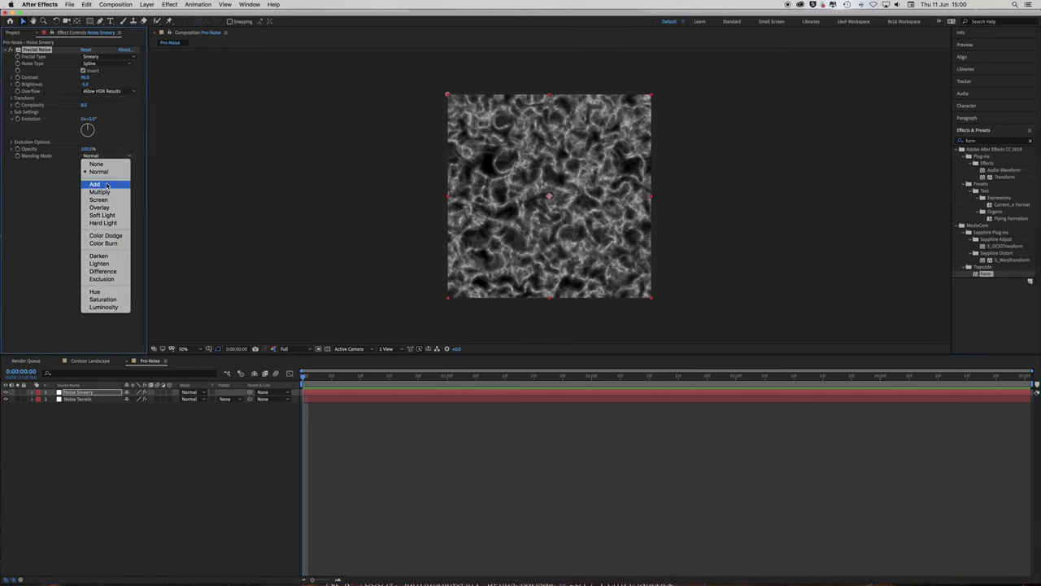
pyautogui.click(105, 181)
pyautogui.click(102, 156)
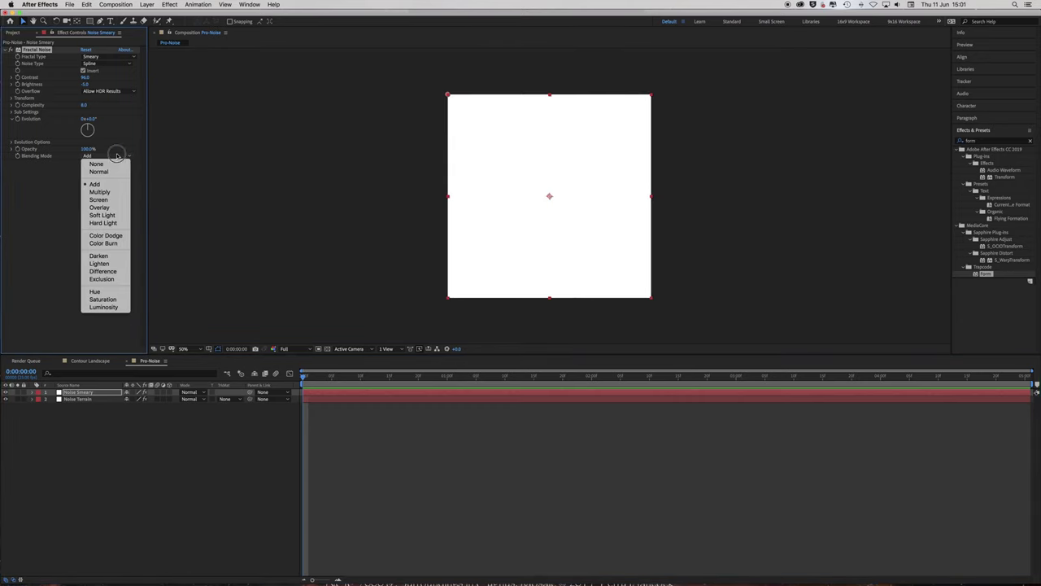
pyautogui.click(114, 191)
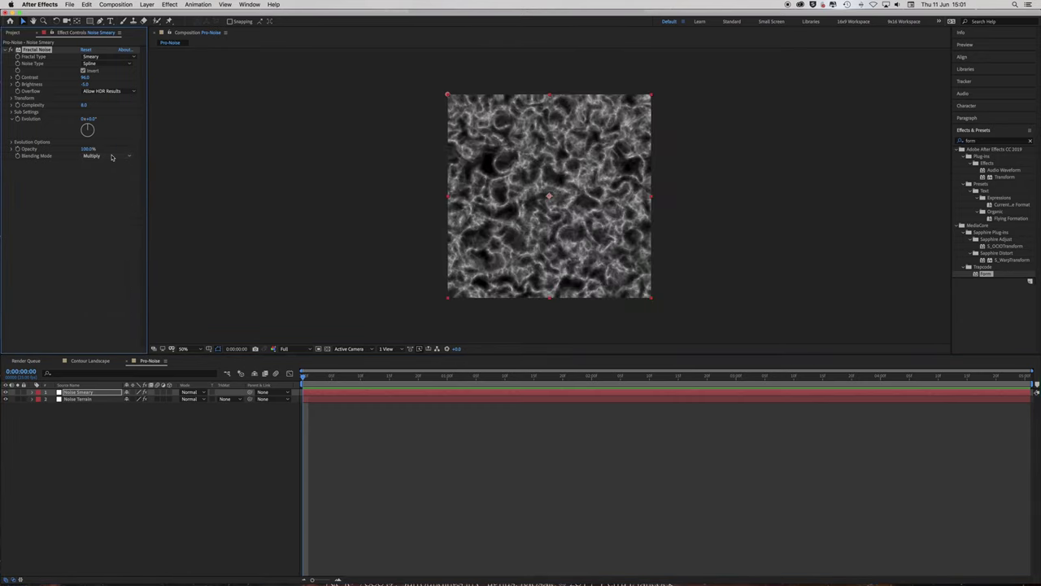
pyautogui.click(111, 155)
pyautogui.click(102, 163)
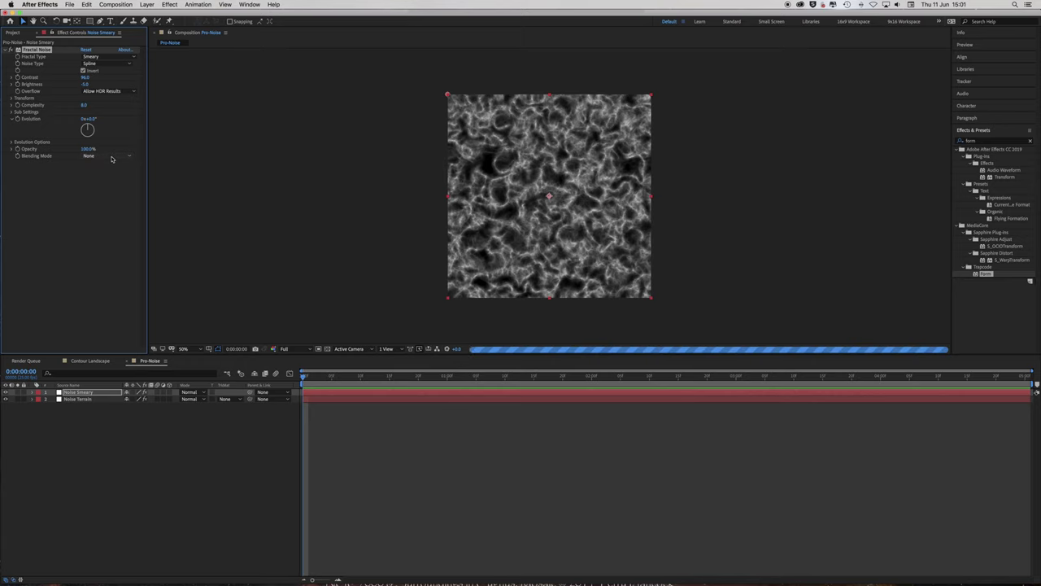
pyautogui.click(111, 156)
pyautogui.click(112, 172)
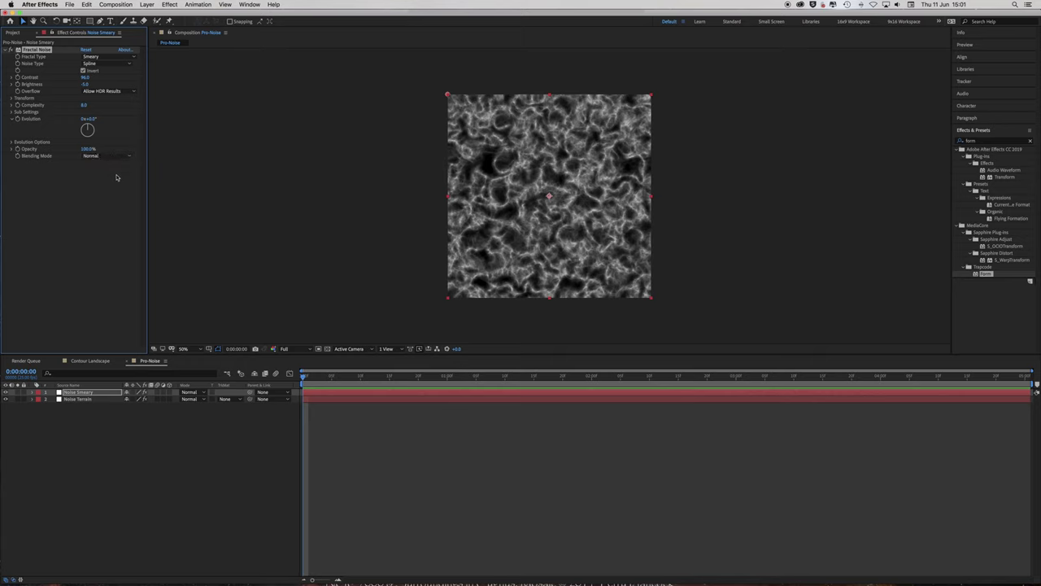
# - Apply the Knoll UnMult effect to Noise Smeary
pyautogui.click(171, 5)
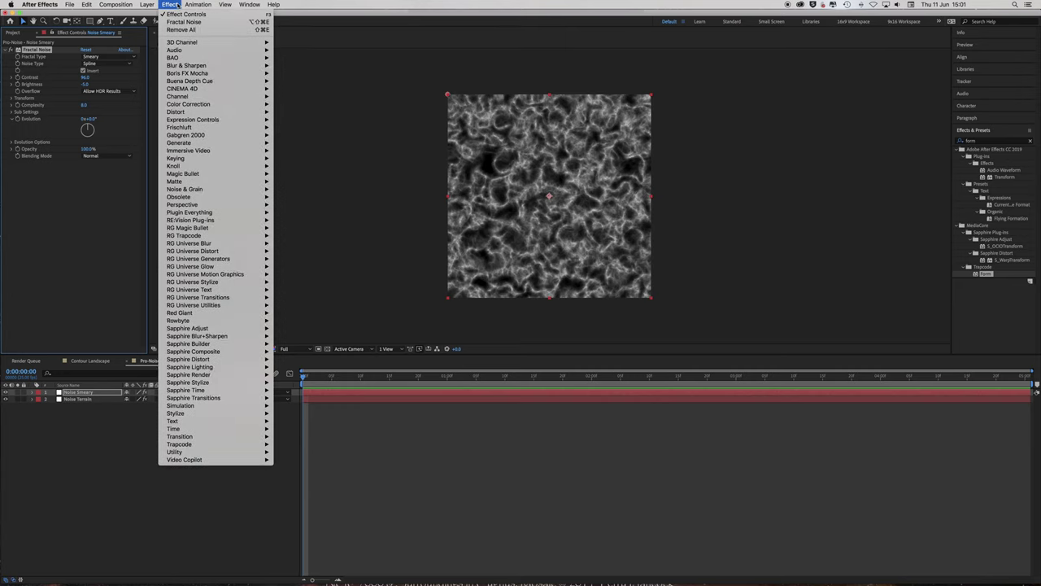
pyautogui.moveTo(244, 166)
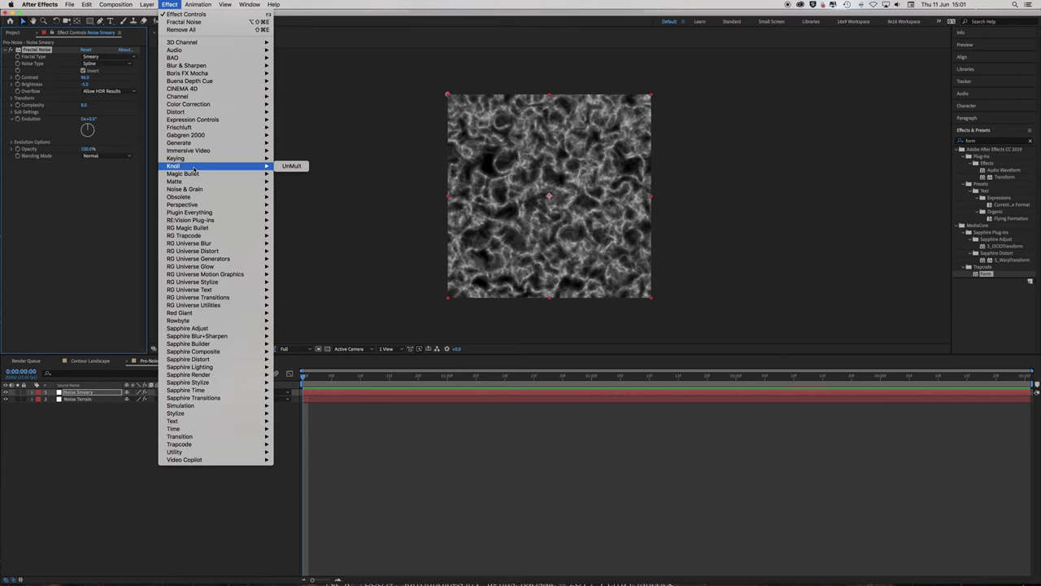
pyautogui.click(305, 166)
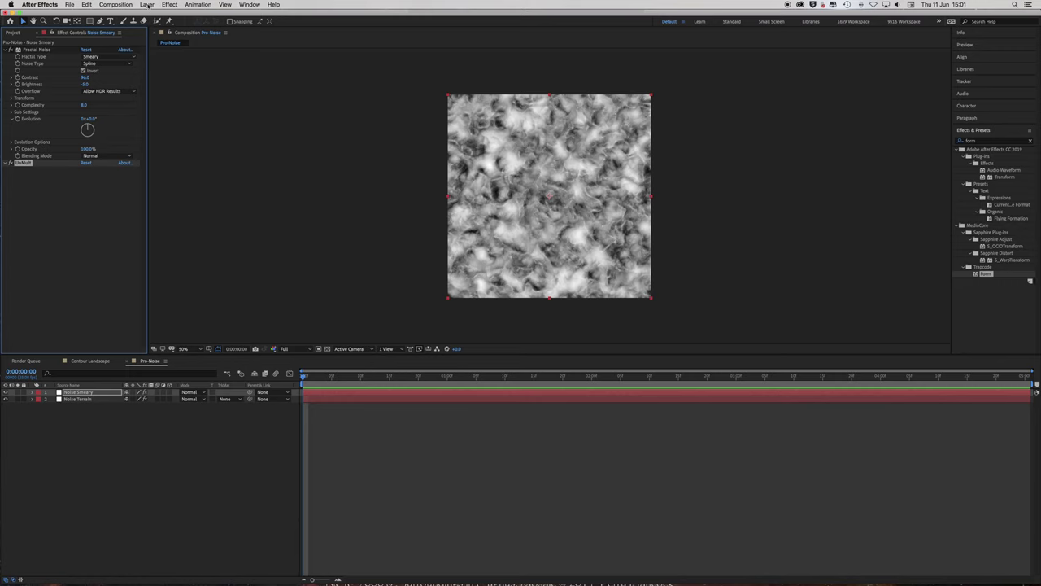
# - Add a new adjustment layer and rename it Grade
pyautogui.click(146, 5)
pyautogui.moveTo(152, 14)
pyautogui.click(291, 64)
pyautogui.click(147, 5)
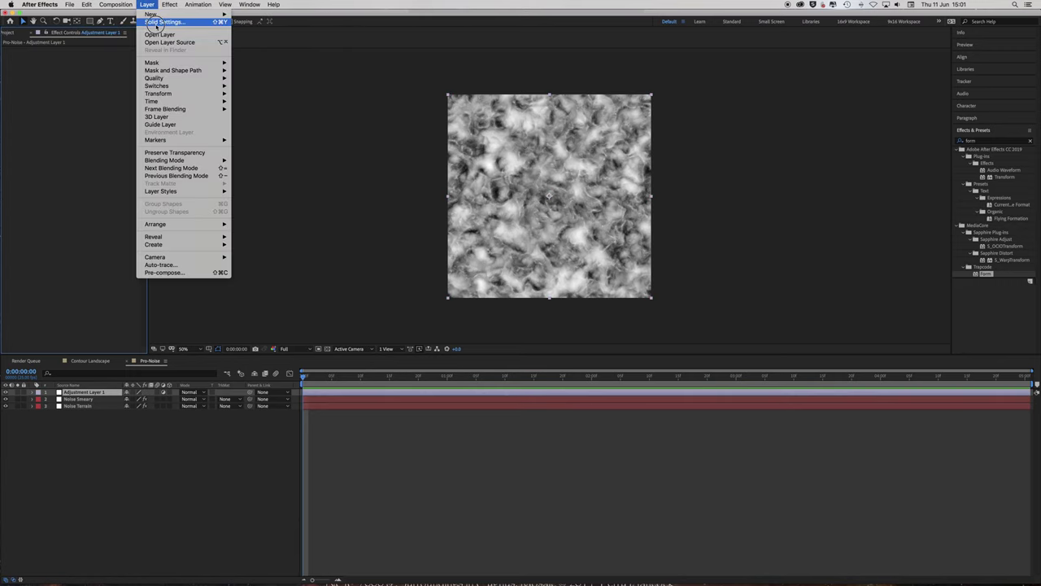
pyautogui.click(160, 23)
pyautogui.write('Grade')
pyautogui.press('Return')
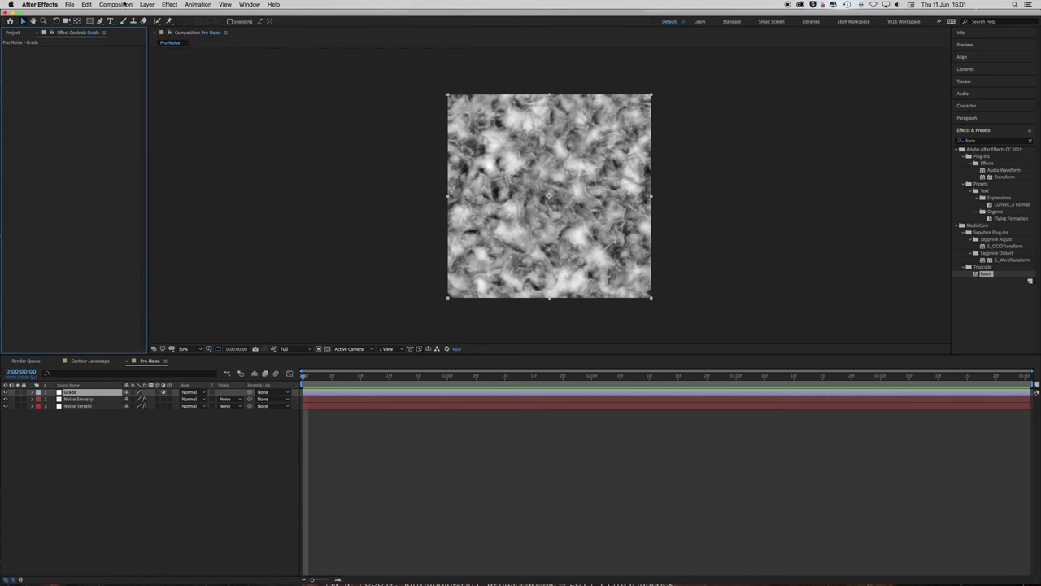
# - Apply Exposure to Grade with Gamma Correction 0.45, checking it at 100% zoom
pyautogui.click(166, 5)
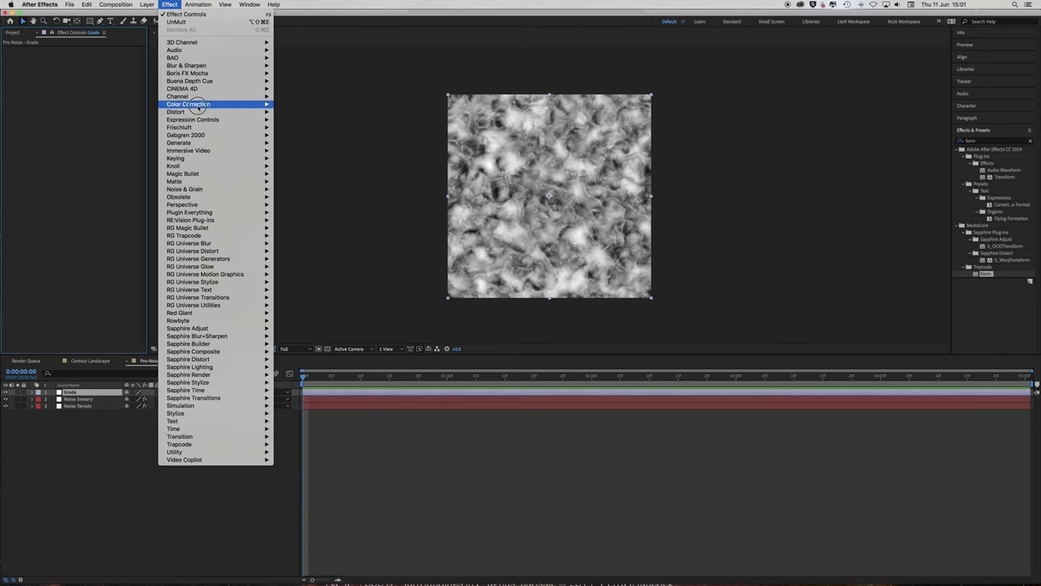
pyautogui.moveTo(192, 104)
pyautogui.click(334, 258)
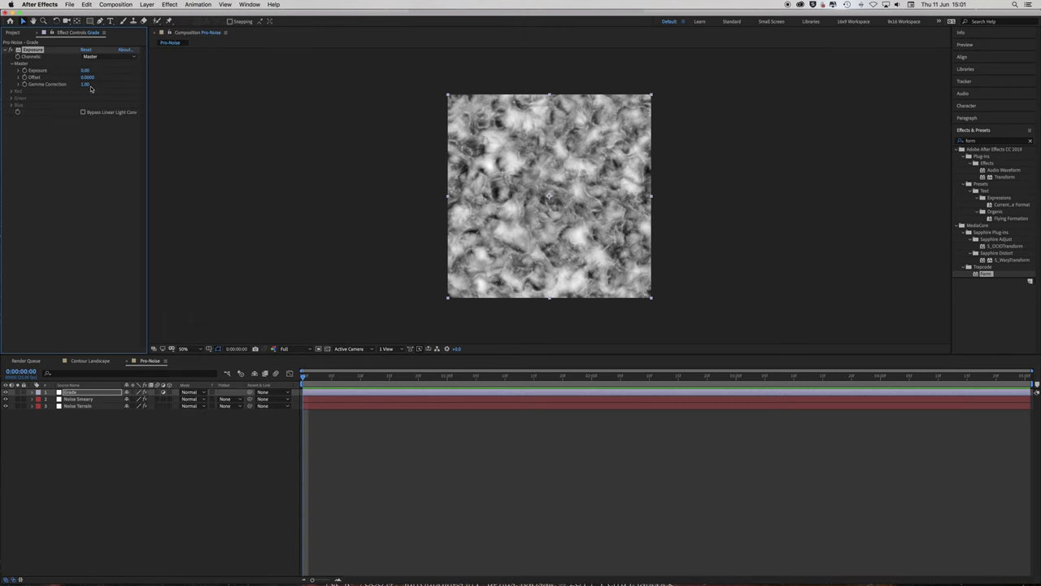
pyautogui.click(87, 86)
pyautogui.write('.45')
pyautogui.press('Return')
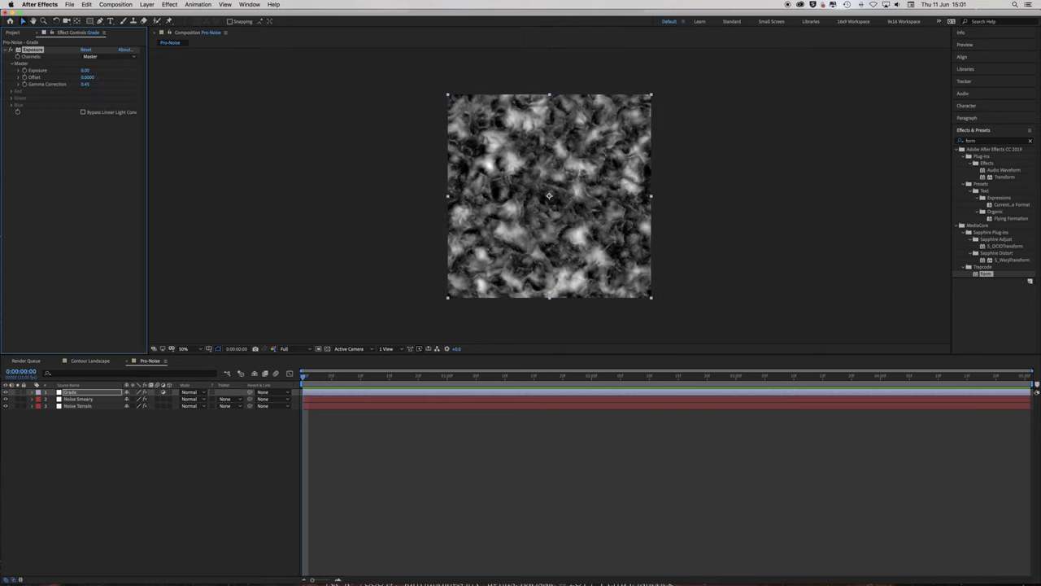
pyautogui.press('/')
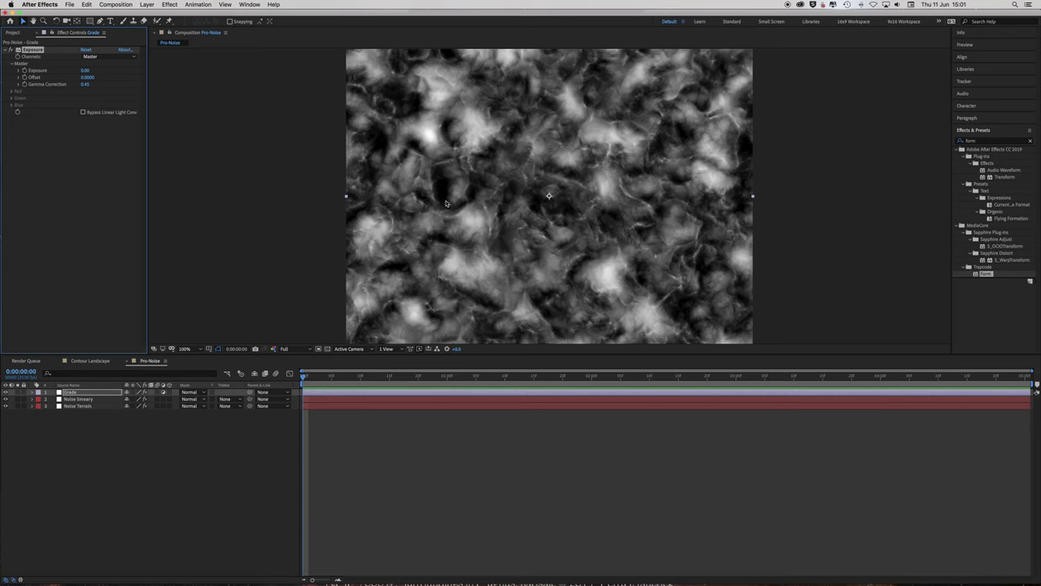
pyautogui.press(',')
pyautogui.press(',')
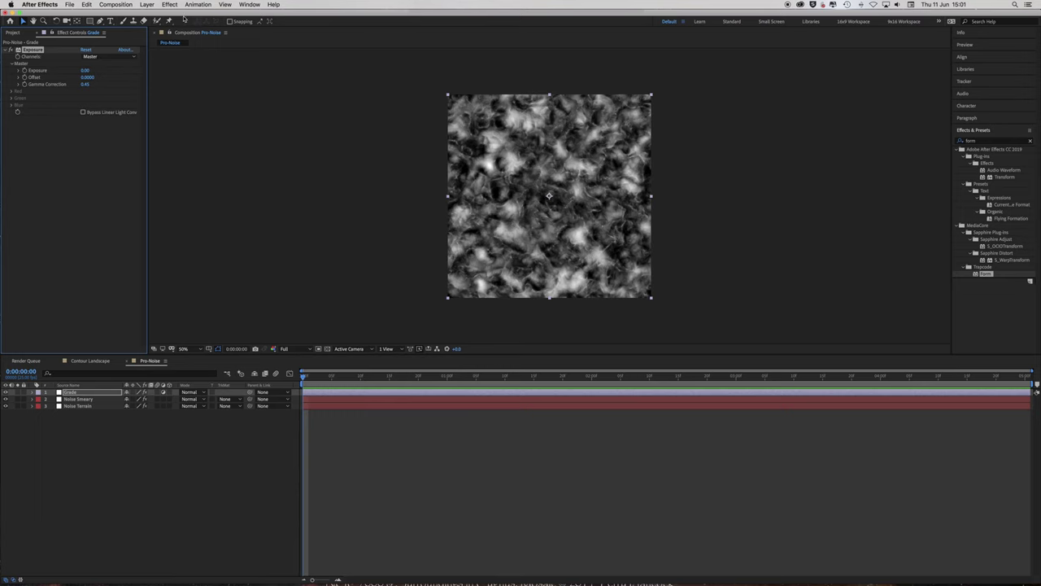
# - Apply CC Vector Blur to the Grade layer with Amount 24
pyautogui.click(171, 4)
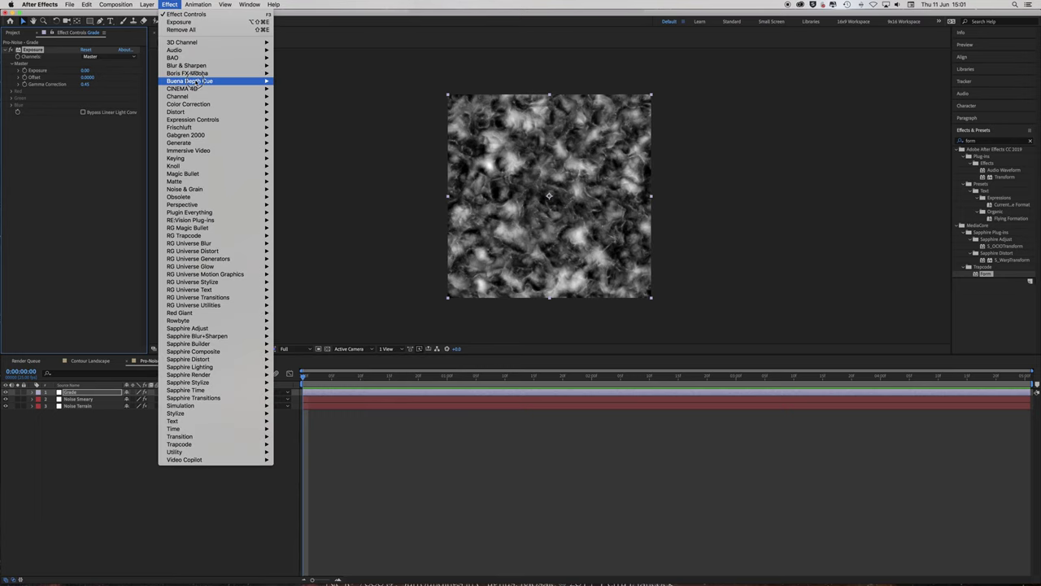
pyautogui.moveTo(211, 65)
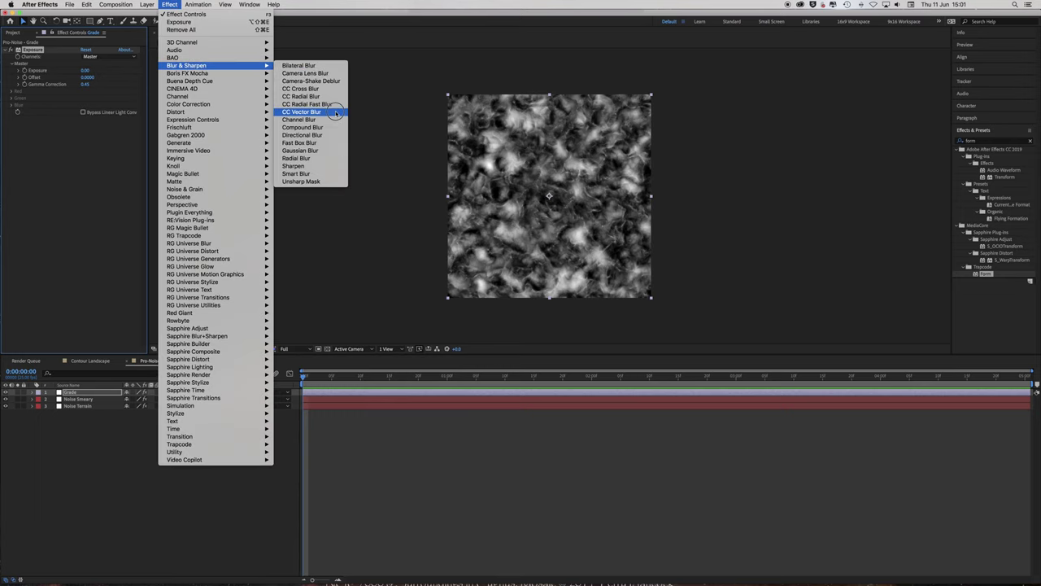
pyautogui.click(335, 113)
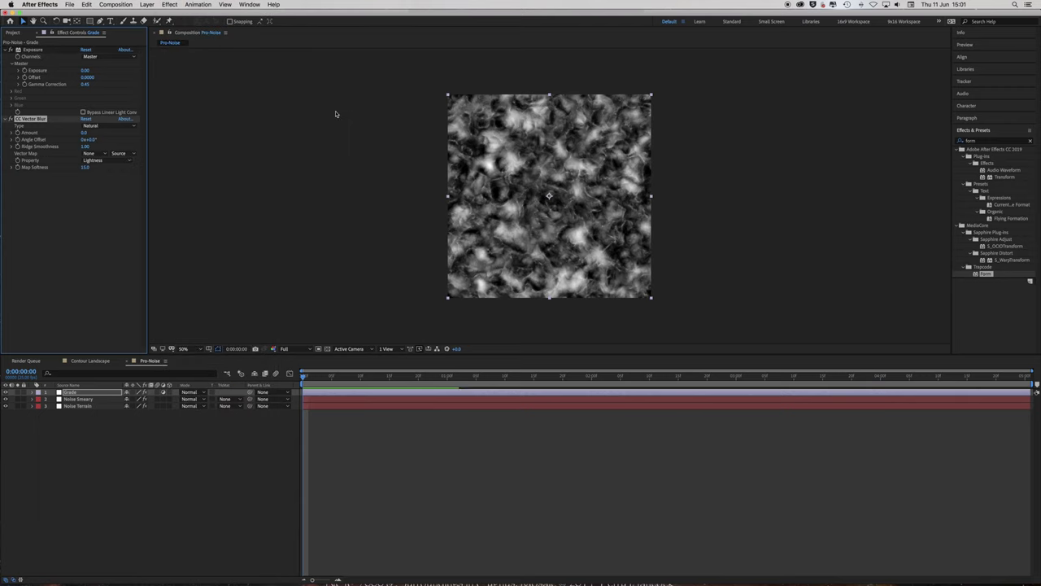
pyautogui.click(84, 133)
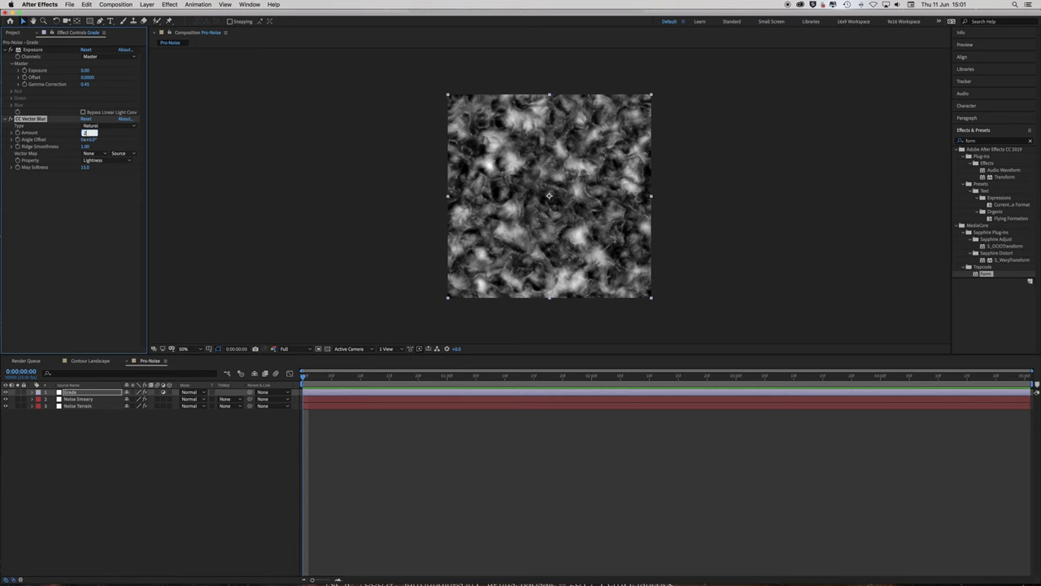
pyautogui.write('24')
pyautogui.press('Return')
pyautogui.press('/')
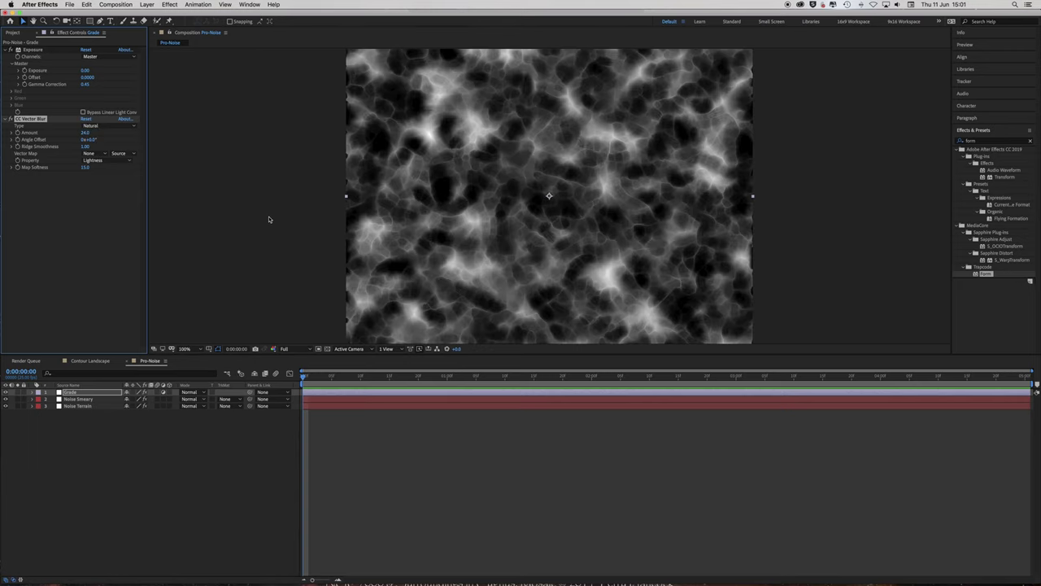
# - Set CC Vector Blur Ridge Smoothness to 4.40 and inspect the result at different zooms
pyautogui.click(87, 148)
pyautogui.write('4.4')
pyautogui.press('Return')
pyautogui.press(',')
pyautogui.press('.')
pyautogui.press('.')
pyautogui.press(',')
pyautogui.press(',')
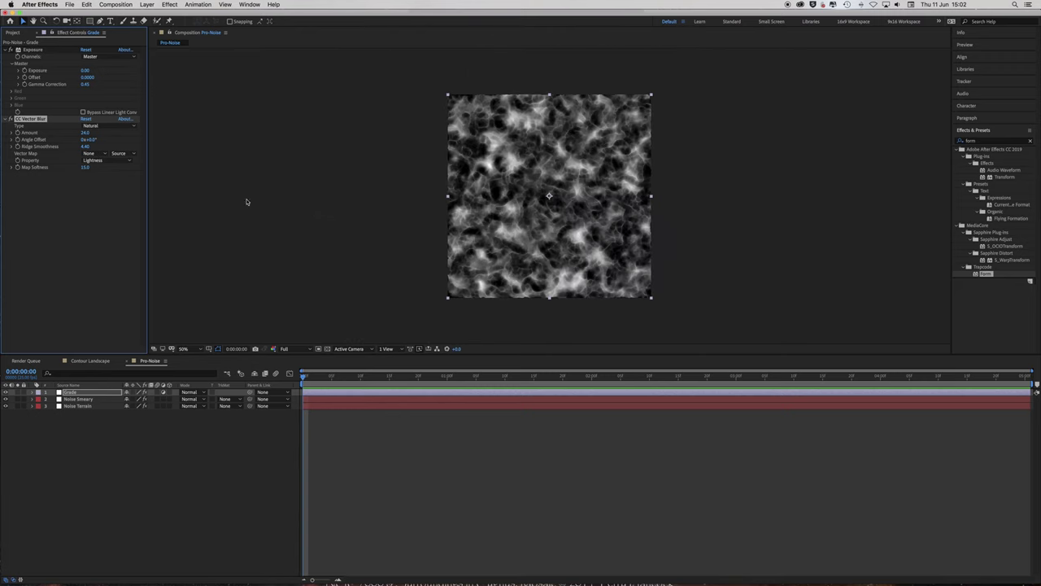
# - Set Noise Terrain's Fractal Noise Scale to 275
pyautogui.click(90, 407)
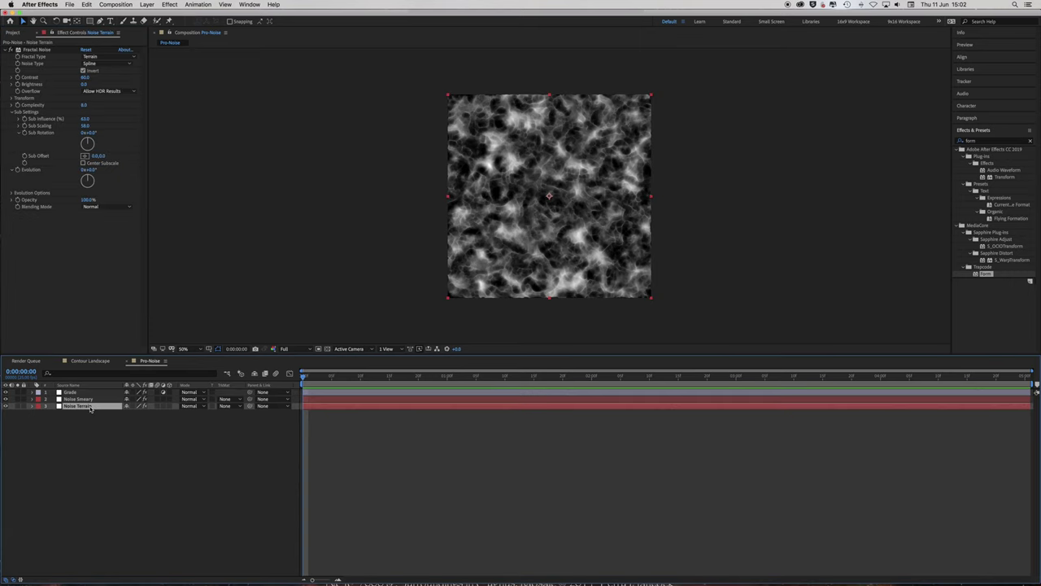
pyautogui.click(12, 98)
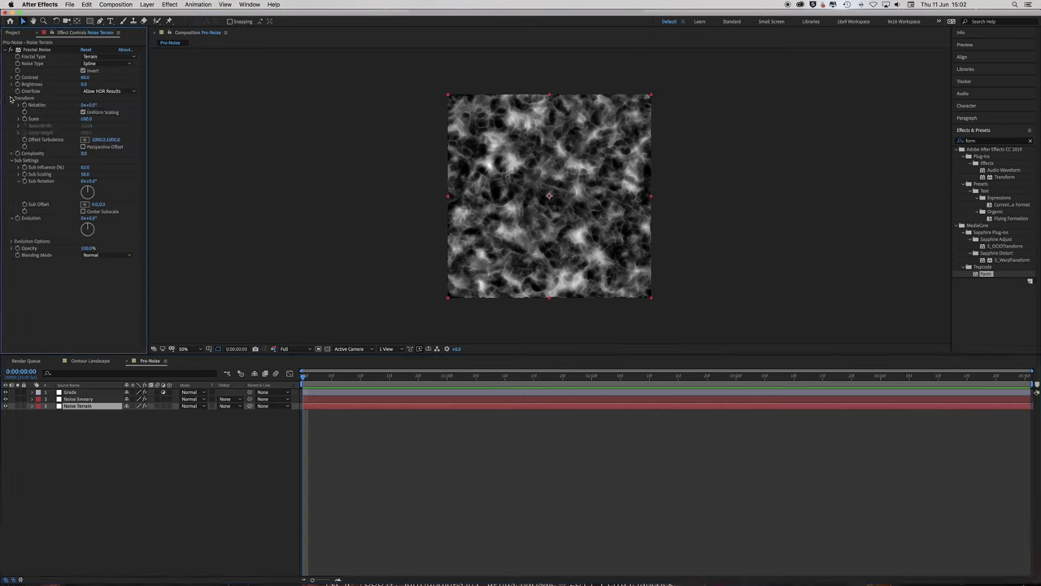
pyautogui.click(86, 119)
pyautogui.write('275')
pyautogui.press('Return')
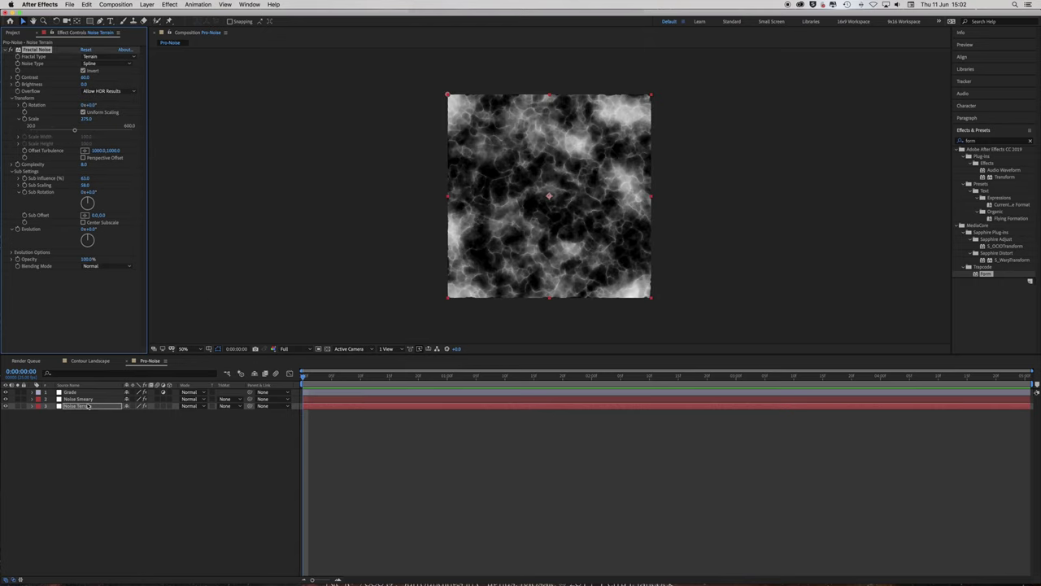
# - Set Noise Smeary's Fractal Noise Scale to 275 and compare the two layers
pyautogui.click(79, 399)
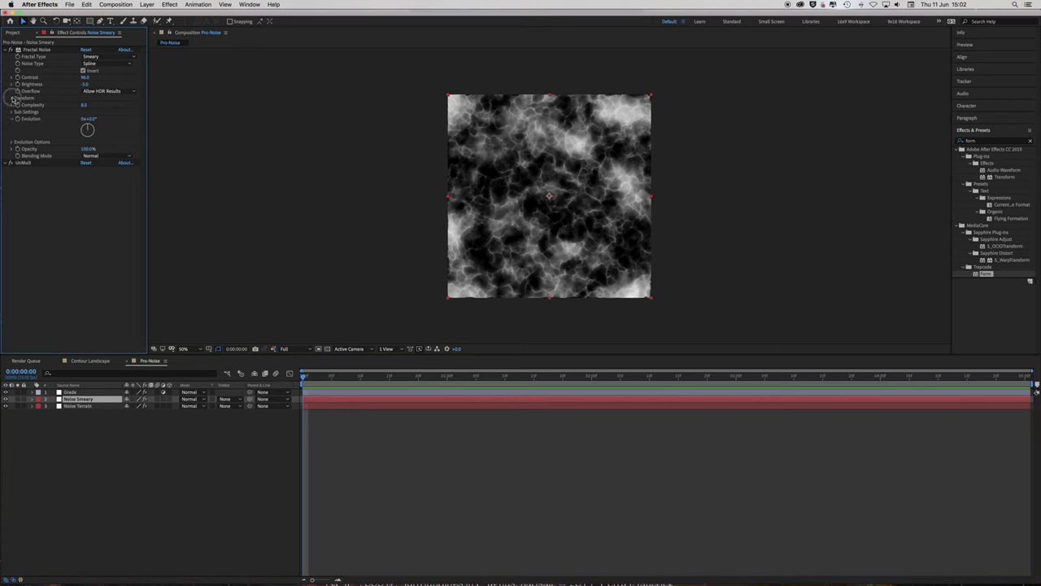
pyautogui.click(13, 98)
pyautogui.click(89, 119)
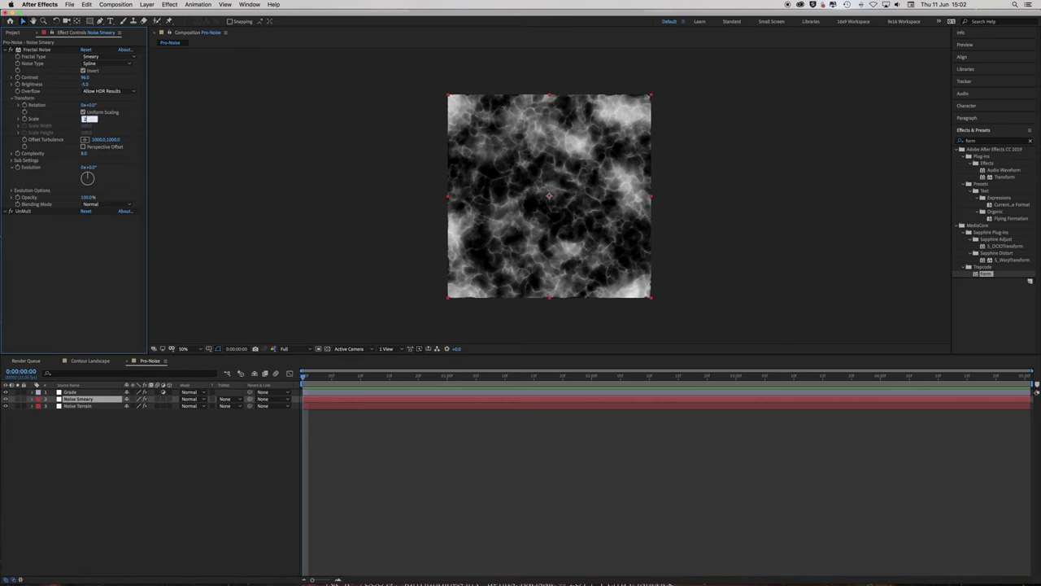
pyautogui.write('275')
pyautogui.click(18, 119)
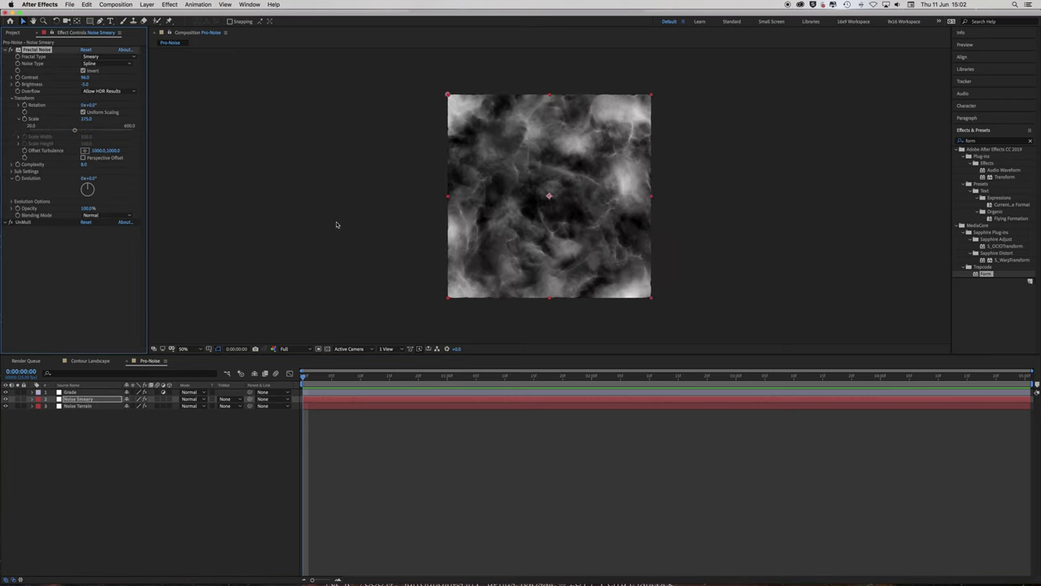
pyautogui.scroll(4, 358, 227)
pyautogui.scroll(-4, 357, 227)
pyautogui.click(102, 406)
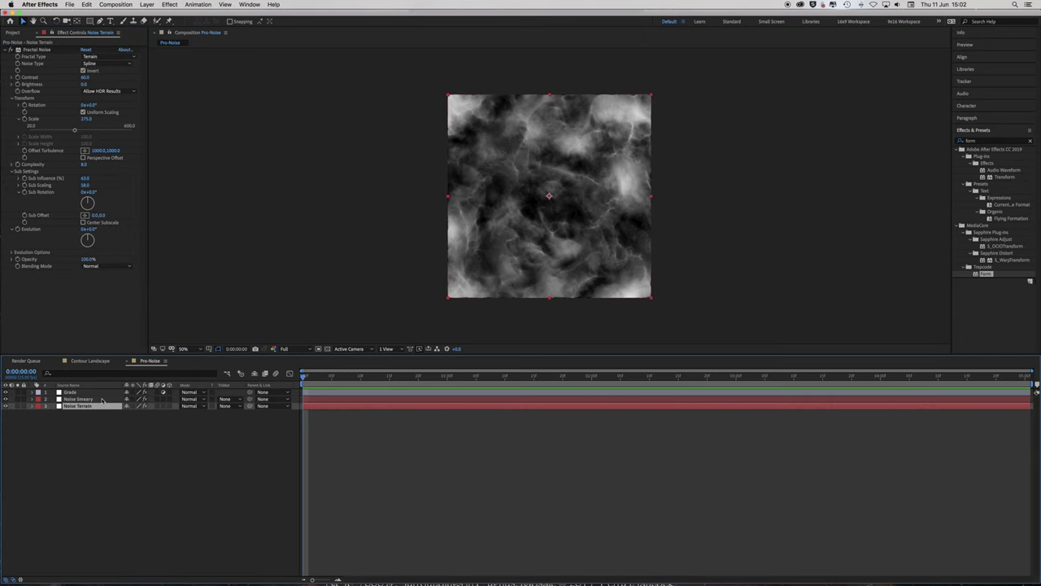
pyautogui.click(99, 400)
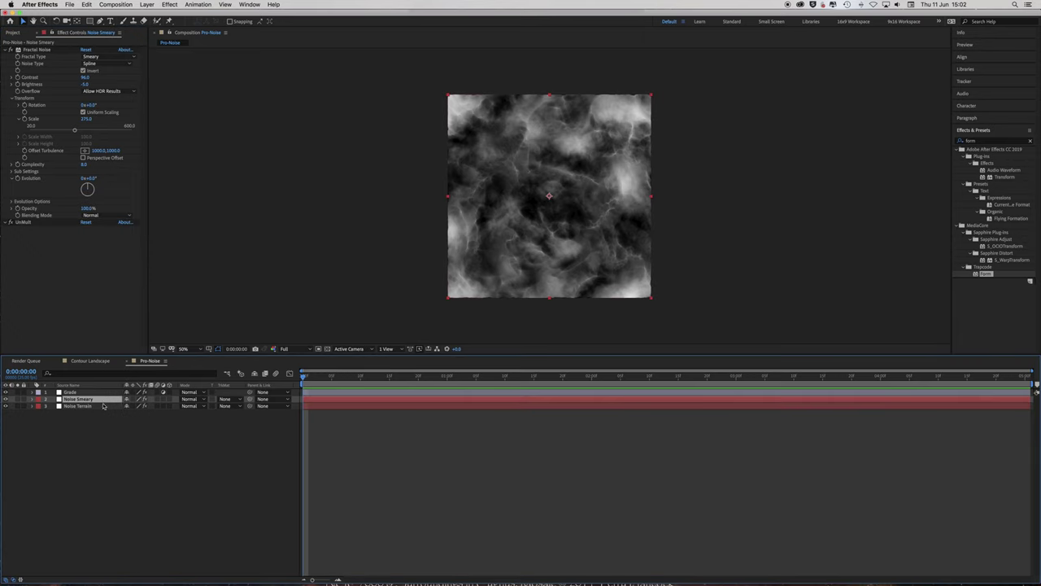
# - Add a null object at the top of the stack and rename it Position
pyautogui.click(147, 4)
pyautogui.moveTo(151, 14)
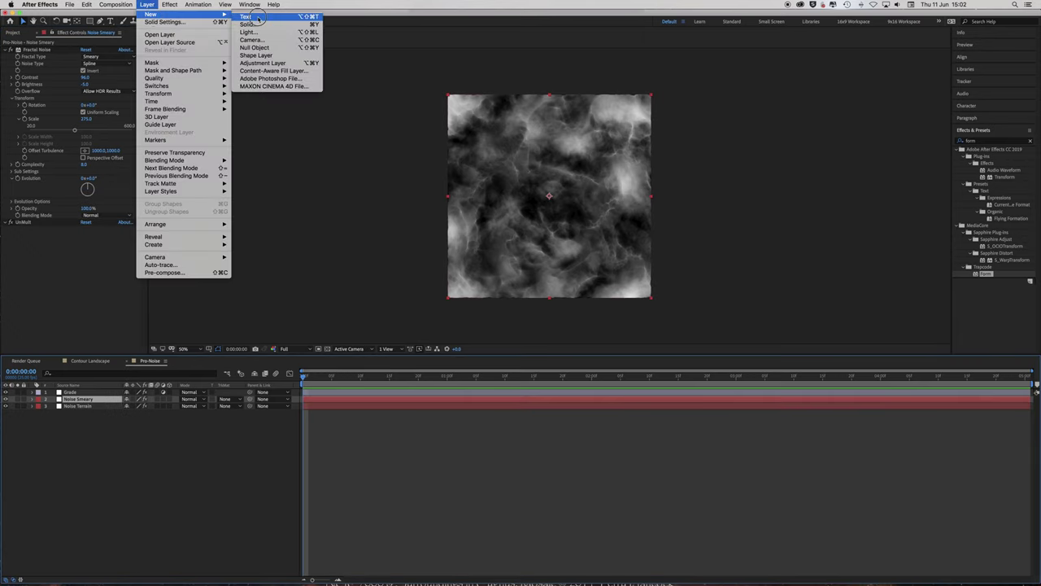
pyautogui.click(255, 47)
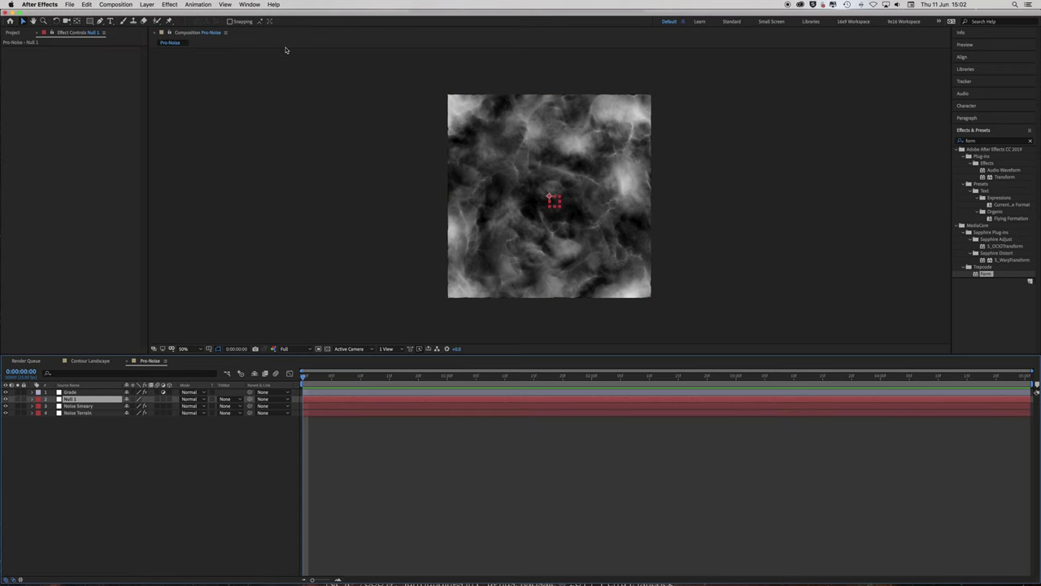
pyautogui.moveTo(70, 402); pyautogui.dragTo(70, 389)
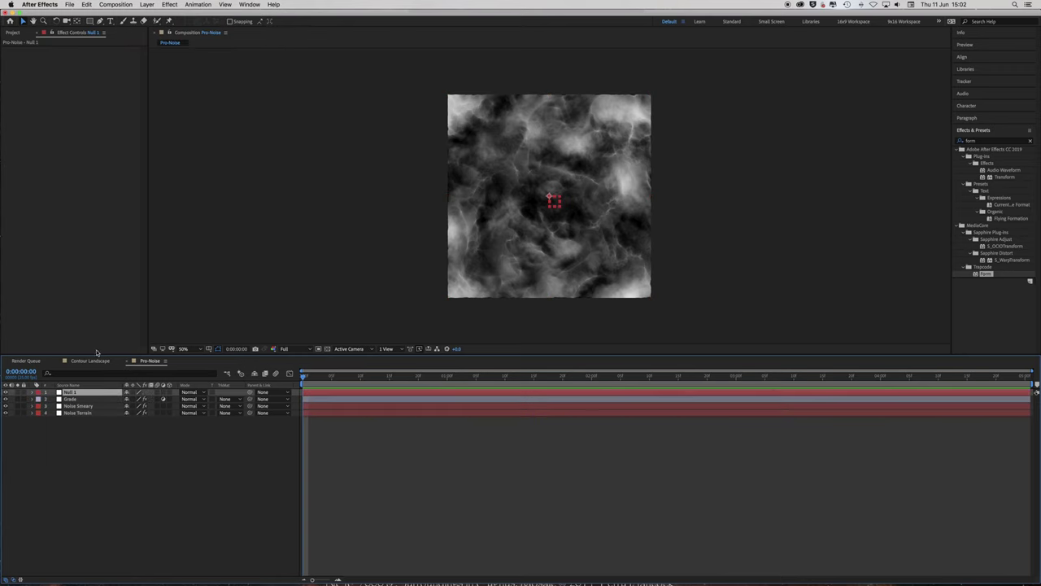
pyautogui.click(150, 5)
pyautogui.click(155, 22)
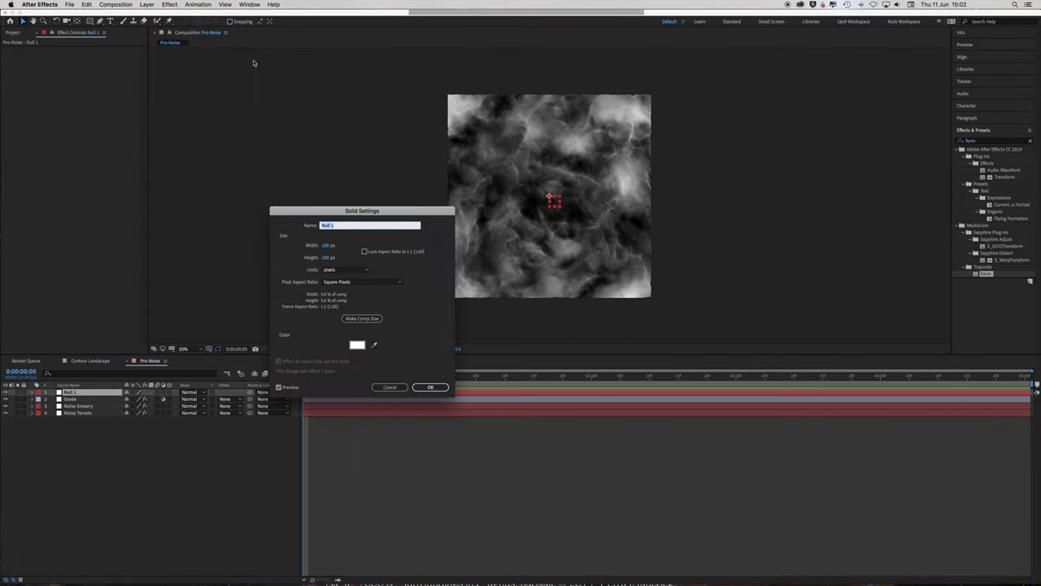
pyautogui.write('F')
pyautogui.write('osition')
pyautogui.press('Return')
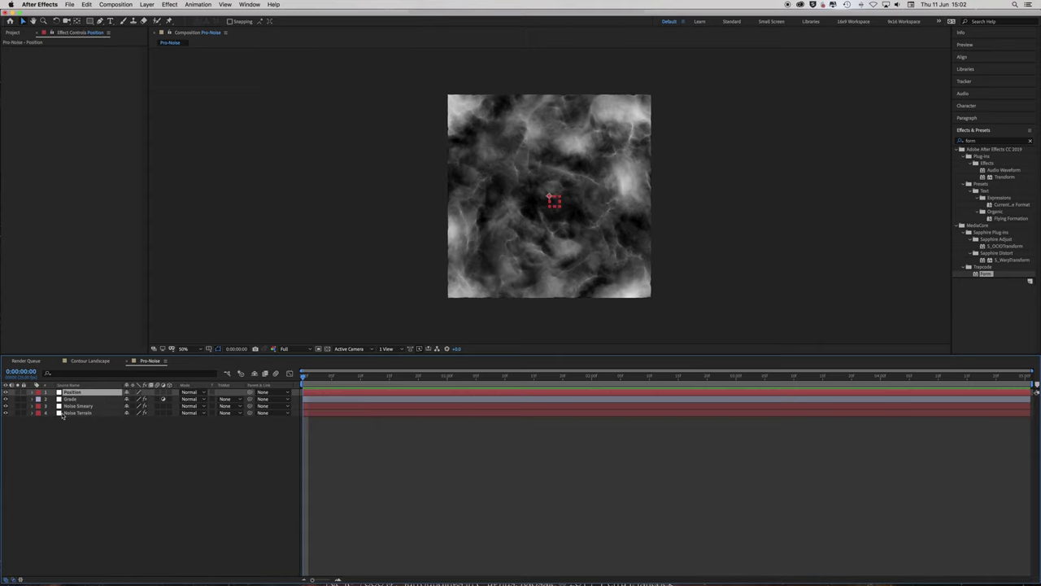
# - Drive Noise Smeary's Offset Turbulence with an expression linked to the Position null's position
pyautogui.click(33, 405)
pyautogui.click(43, 412)
pyautogui.click(47, 420)
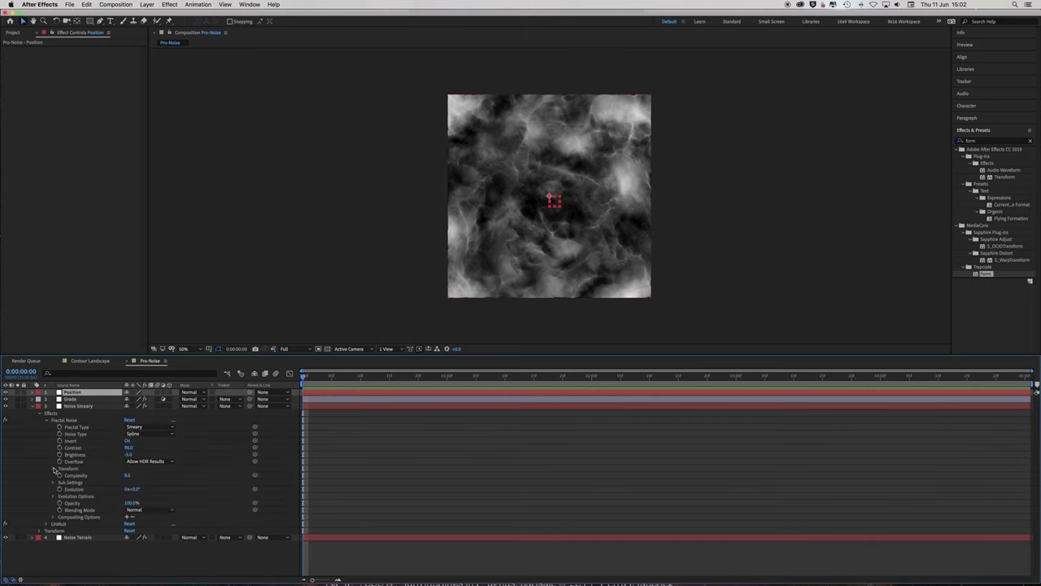
pyautogui.click(54, 469)
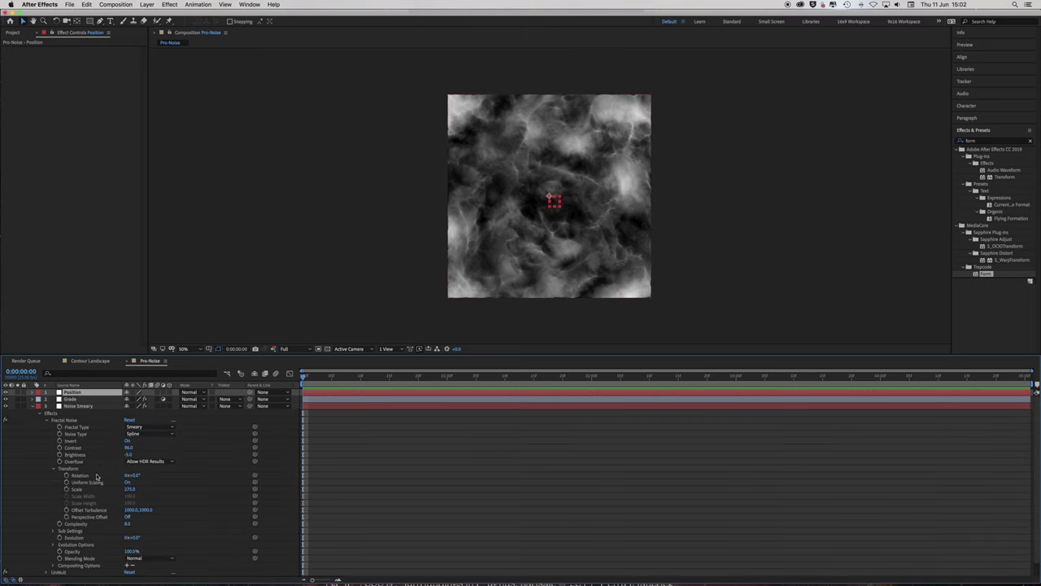
pyautogui.click(255, 511)
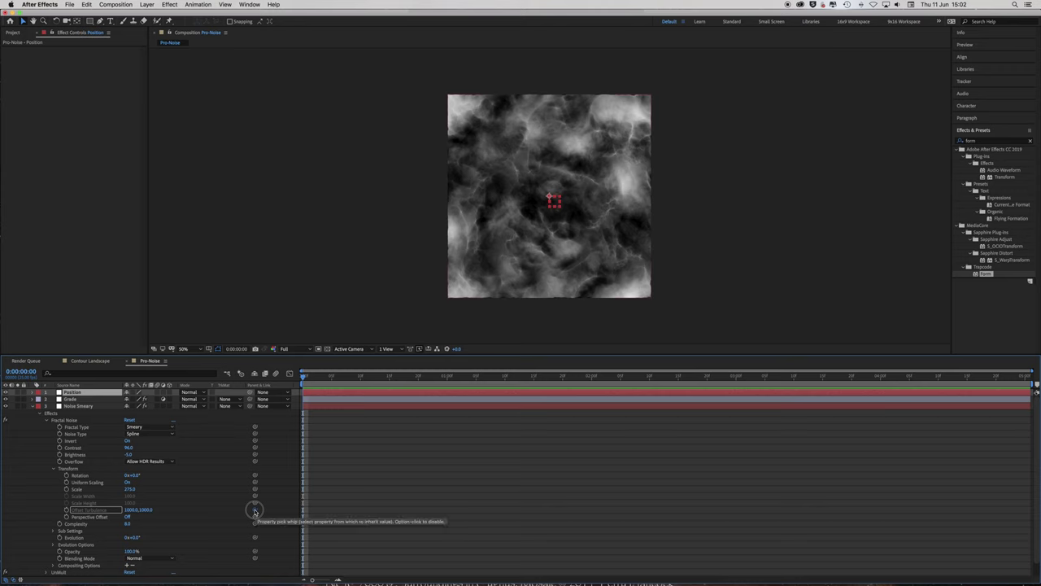
pyautogui.click(255, 510)
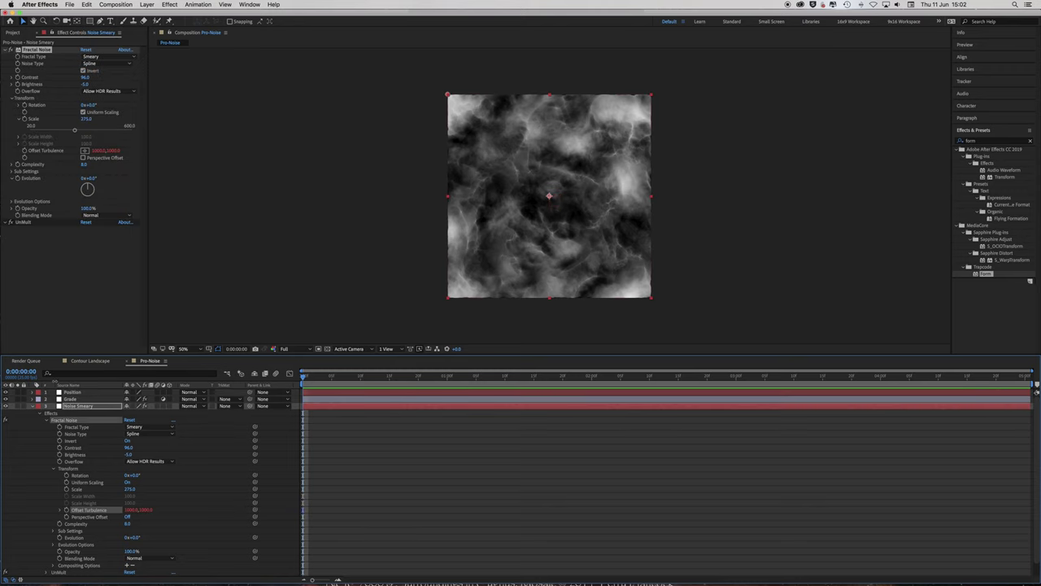
pyautogui.click(33, 391)
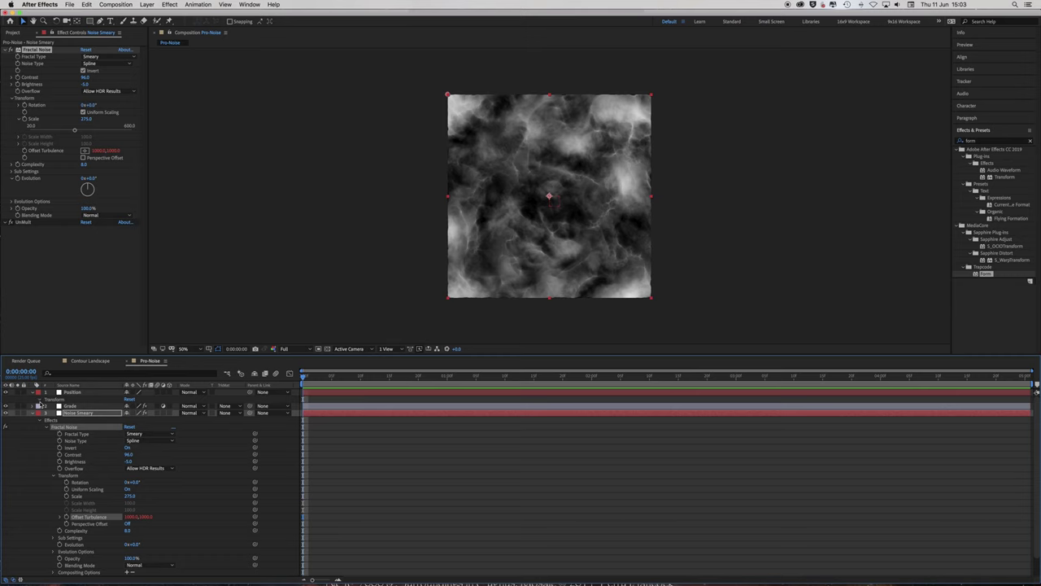
pyautogui.click(40, 399)
pyautogui.moveTo(255, 550); pyautogui.dragTo(65, 415)
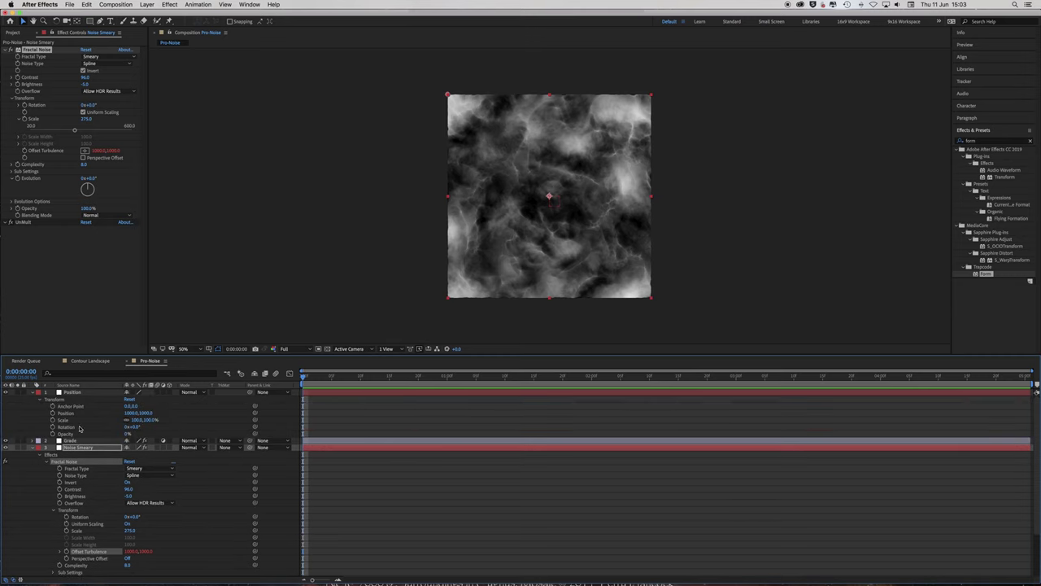
# - Link Noise Terrain's Offset Turbulence to the null's position too, then move the null to test
pyautogui.click(78, 448)
pyautogui.click(34, 448)
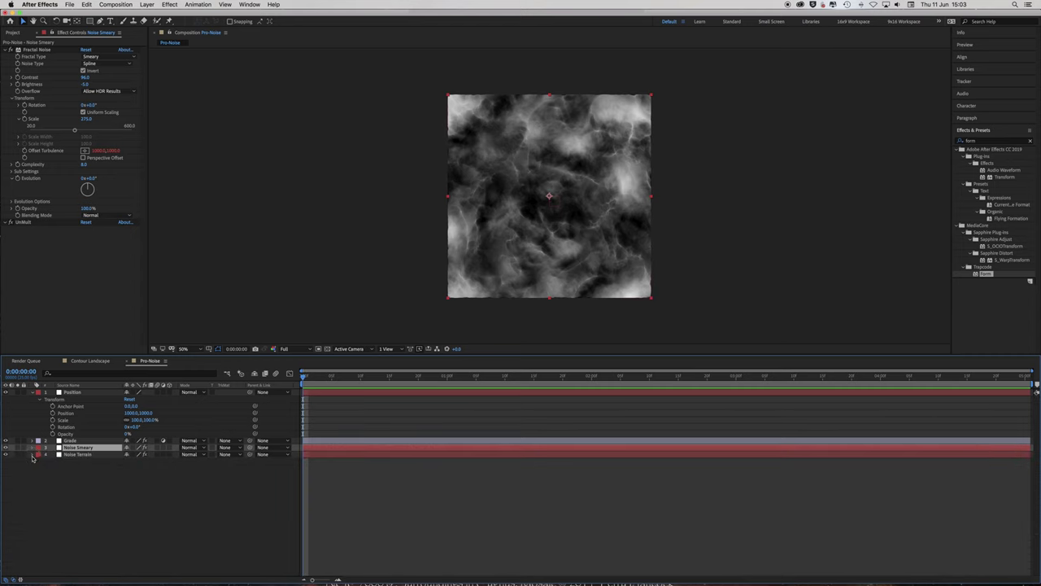
pyautogui.click(33, 454)
pyautogui.click(40, 461)
pyautogui.click(47, 468)
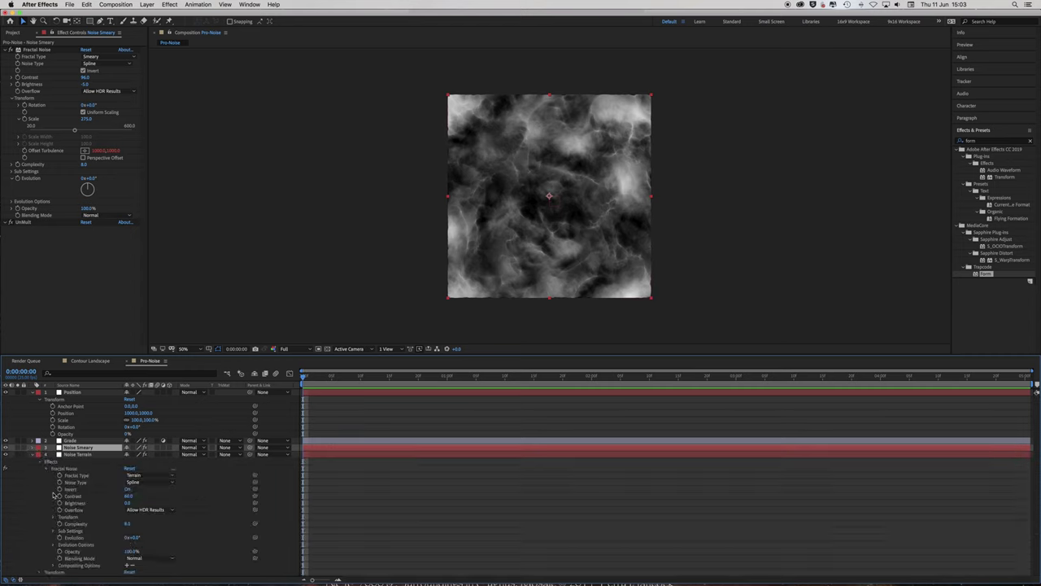
pyautogui.click(53, 516)
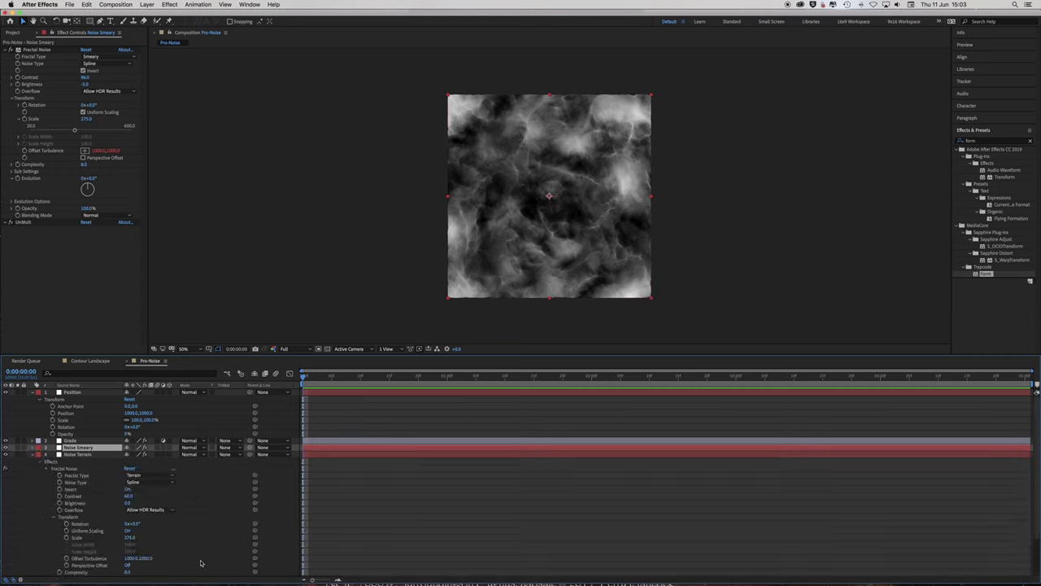
pyautogui.moveTo(256, 560); pyautogui.dragTo(67, 413)
pyautogui.click(33, 454)
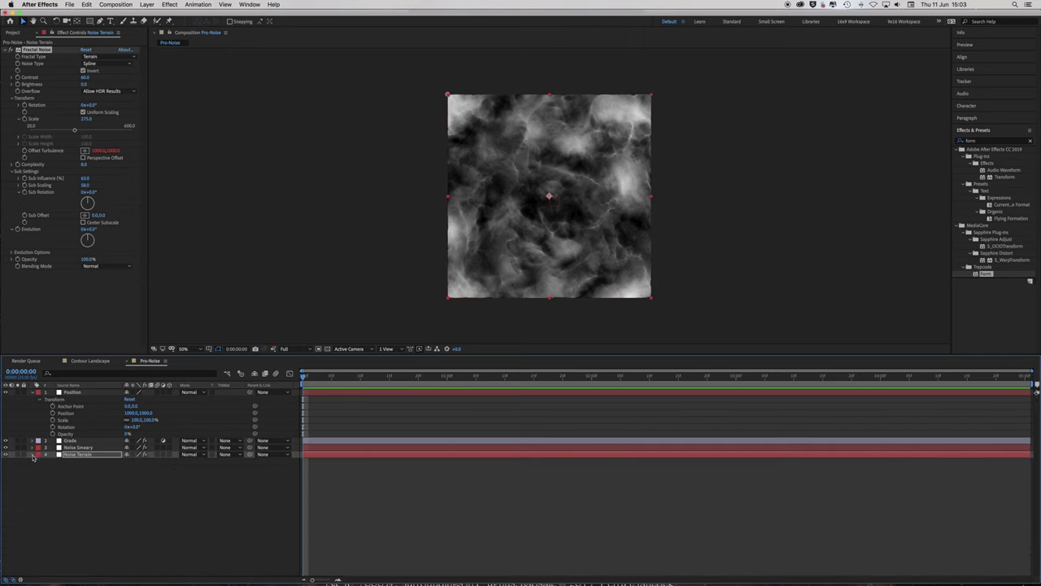
pyautogui.click(78, 391)
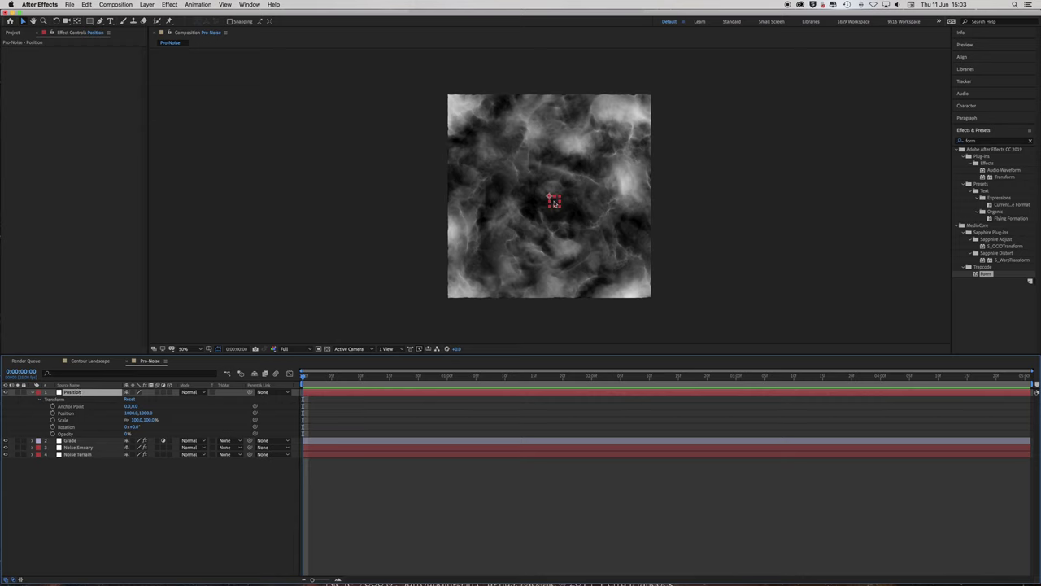
pyautogui.moveTo(551, 199)
pyautogui.mouseDown()
pyautogui.moveTo(535, 191)
pyautogui.moveTo(478, 236)
pyautogui.moveTo(574, 250)
pyautogui.moveTo(606, 167)
pyautogui.moveTo(519, 163)
pyautogui.moveTo(562, 198)
pyautogui.moveTo(551, 132)
pyautogui.moveTo(555, 231)
pyautogui.moveTo(522, 223)
pyautogui.moveTo(553, 199)
pyautogui.mouseUp()
# - Create a new adjustment layer and rename it Fade
pyautogui.click(147, 4)
pyautogui.moveTo(152, 14)
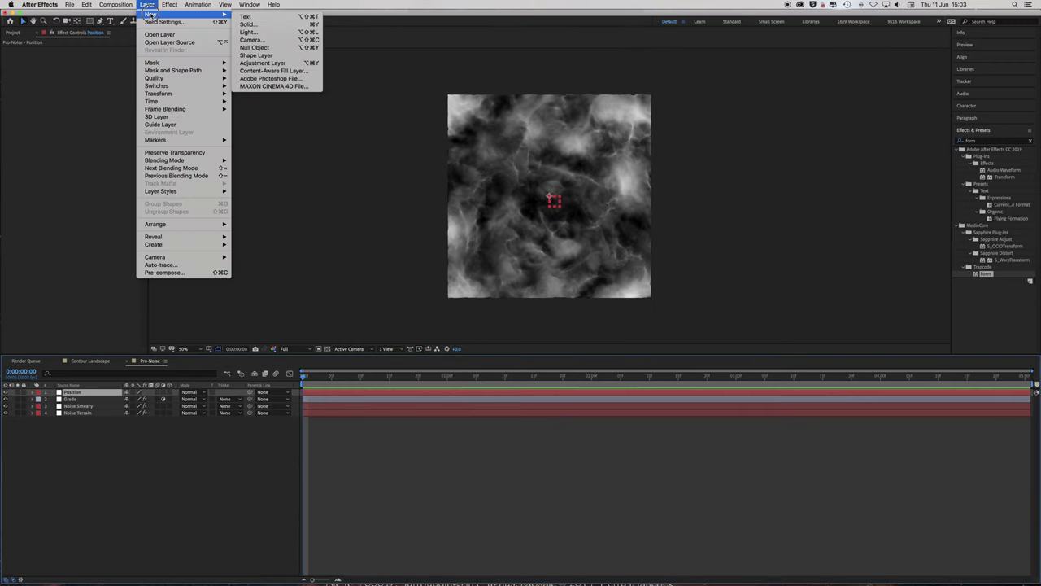
pyautogui.click(277, 62)
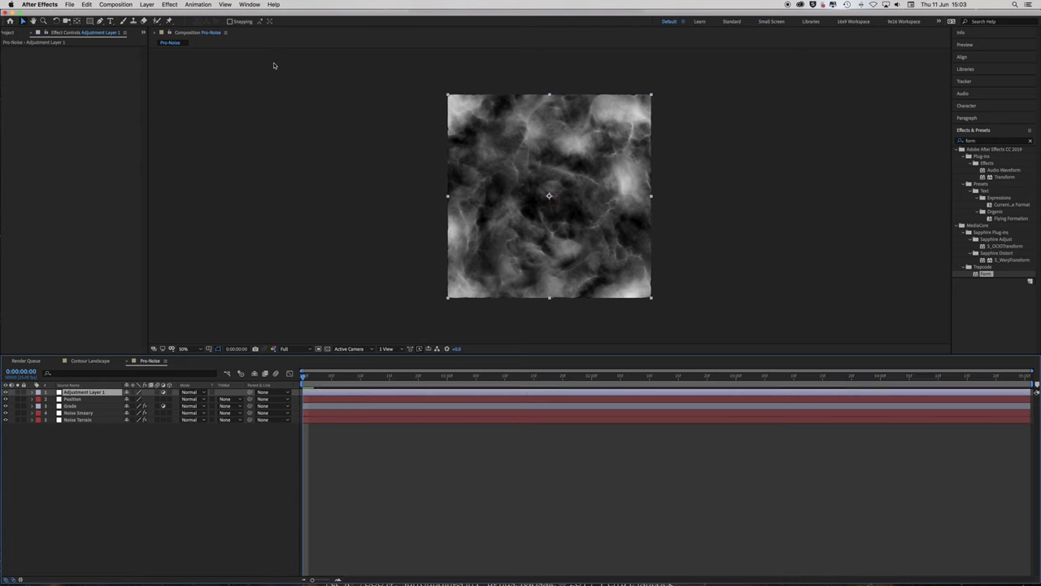
pyautogui.click(147, 4)
pyautogui.click(159, 22)
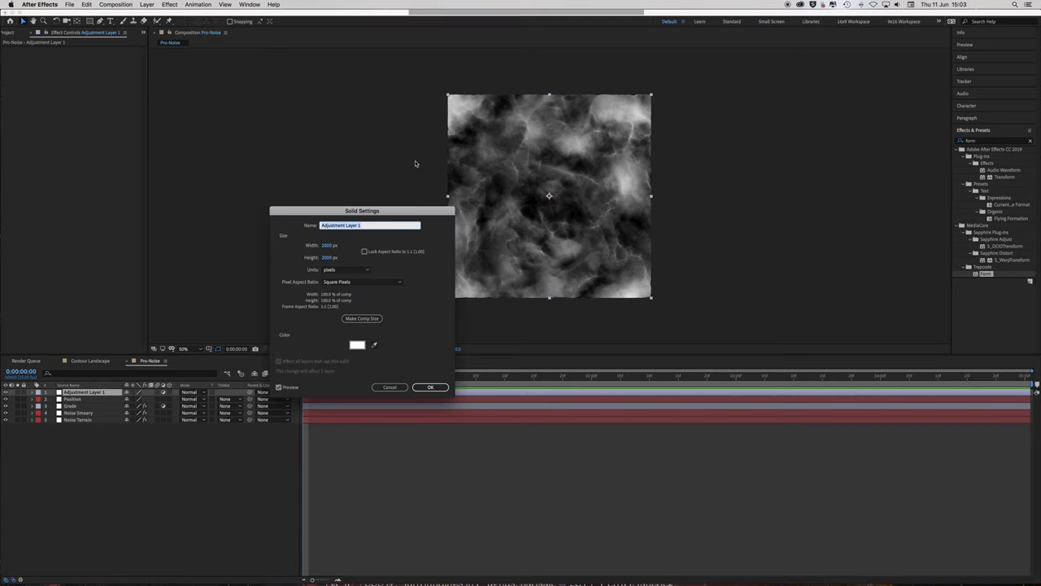
pyautogui.write('A')
pyautogui.press('Return')
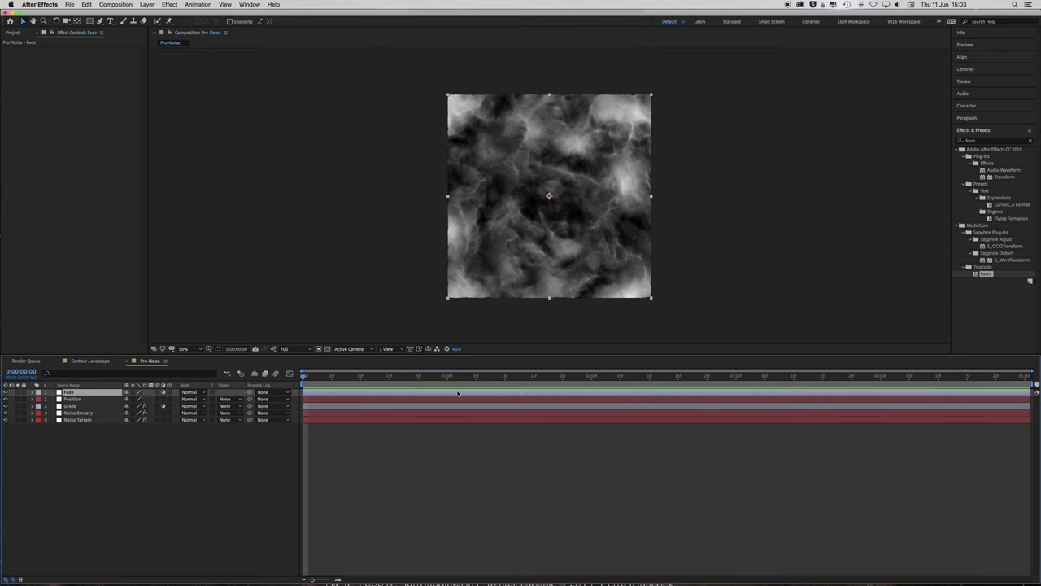
# - Apply Exposure to Fade and keyframe Gamma Correction from near 0 at start to 1 at one second
pyautogui.click(447, 378)
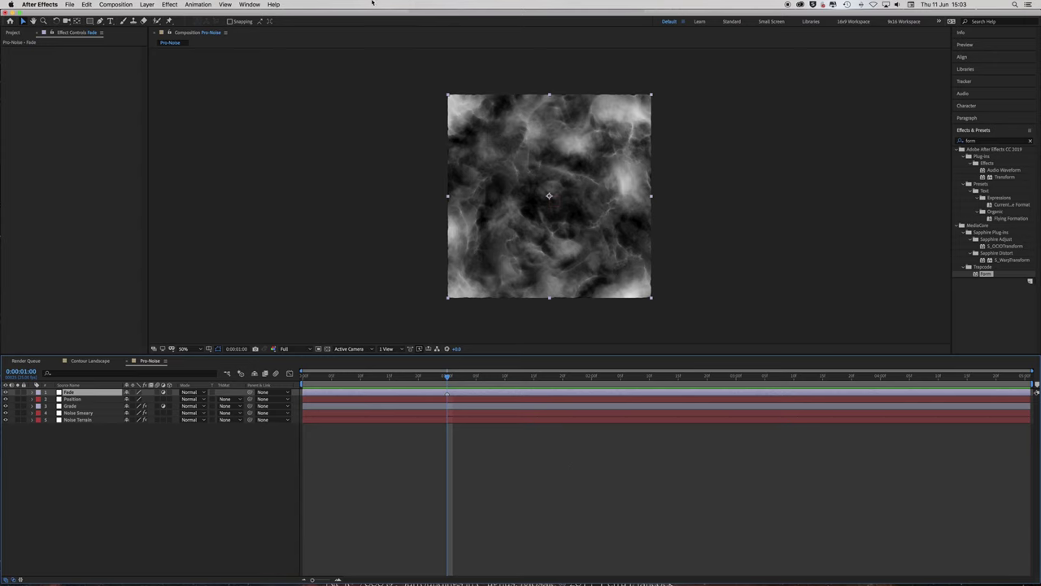
pyautogui.click(169, 4)
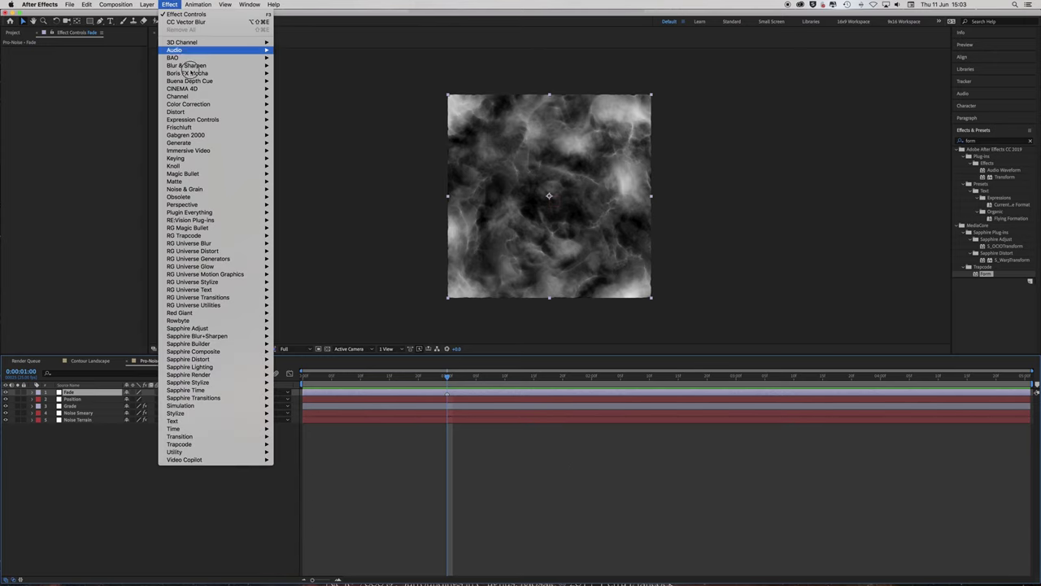
pyautogui.moveTo(204, 106)
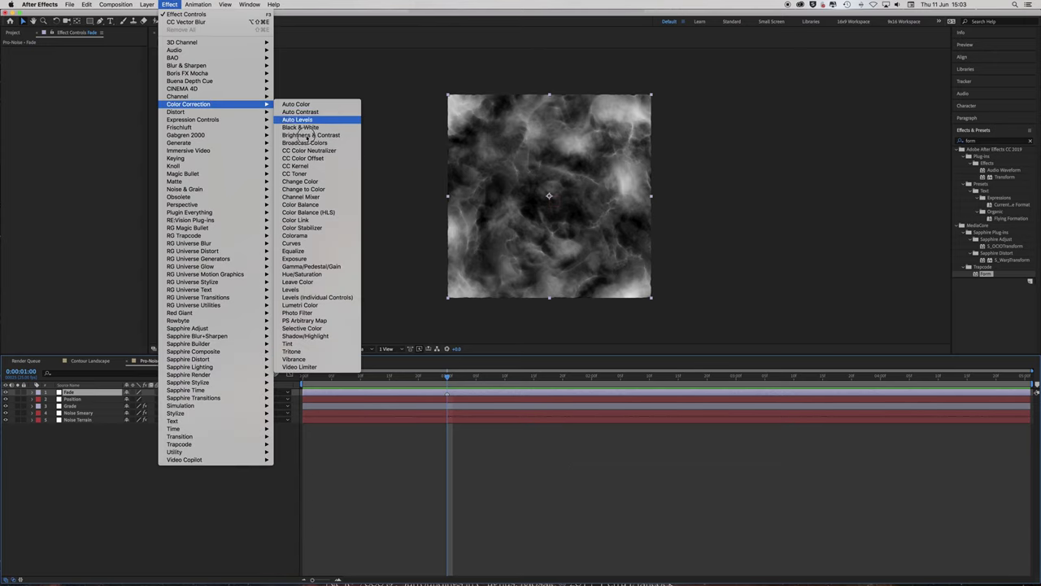
pyautogui.click(331, 244)
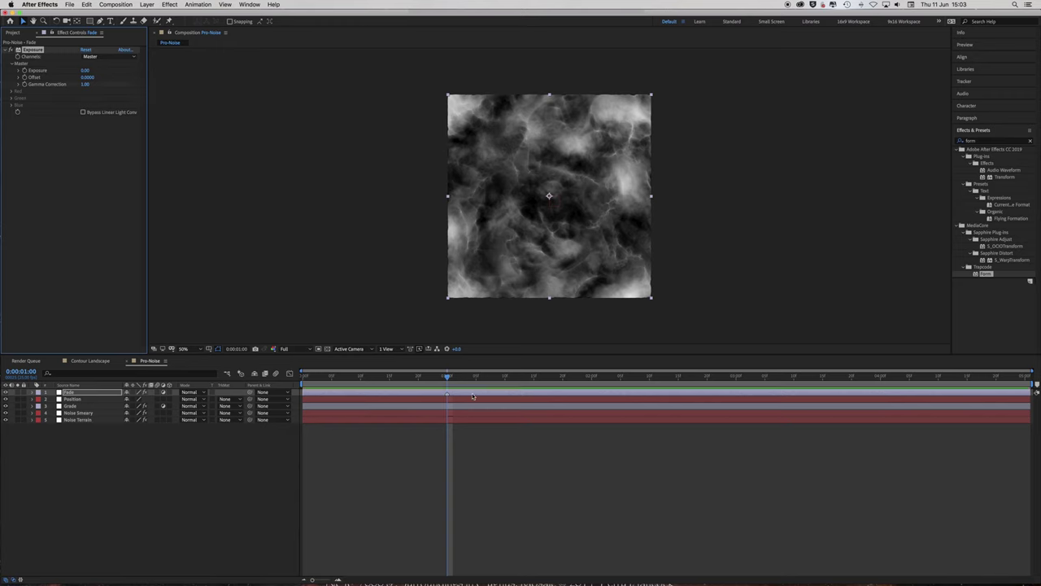
pyautogui.moveTo(447, 378); pyautogui.dragTo(304, 378)
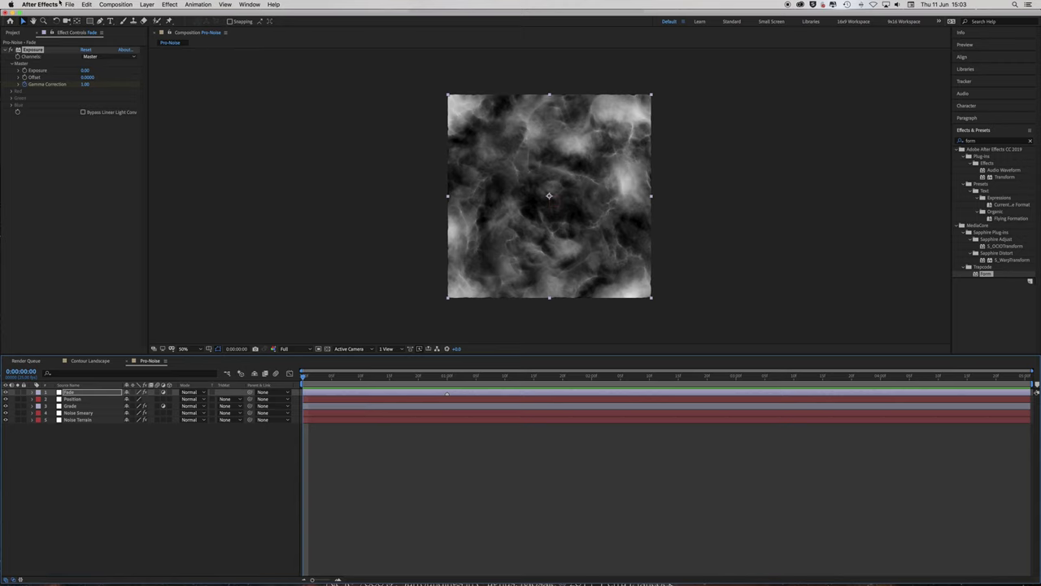
pyautogui.moveTo(85, 82); pyautogui.dragTo(22, 91)
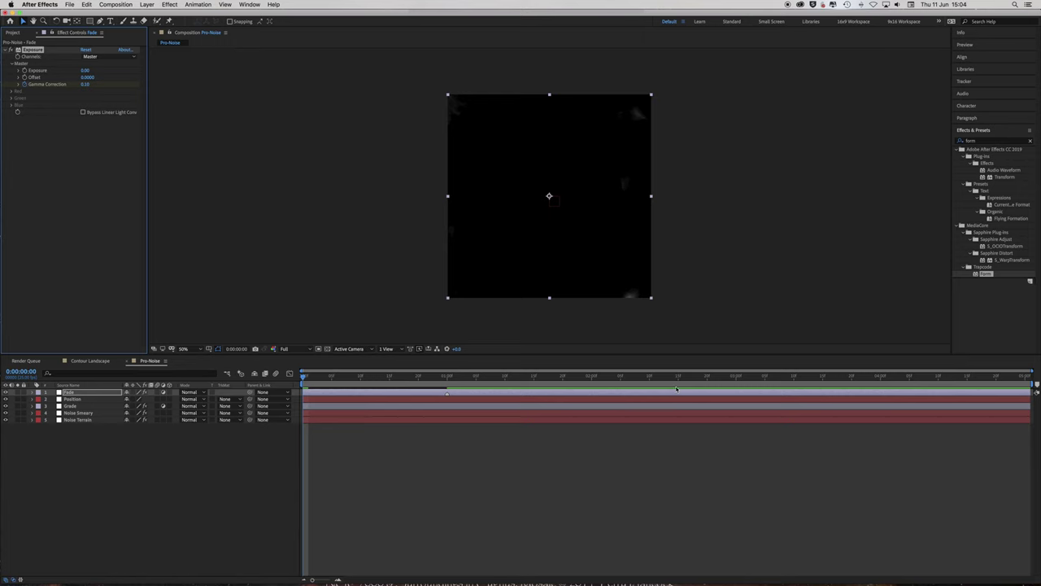
pyautogui.press('u')
pyautogui.moveTo(309, 378); pyautogui.dragTo(447, 380)
# - Apply Easy Ease to the Fade gamma keyframes and return to the start
pyautogui.rightClick(446, 405)
pyautogui.moveTo(488, 500)
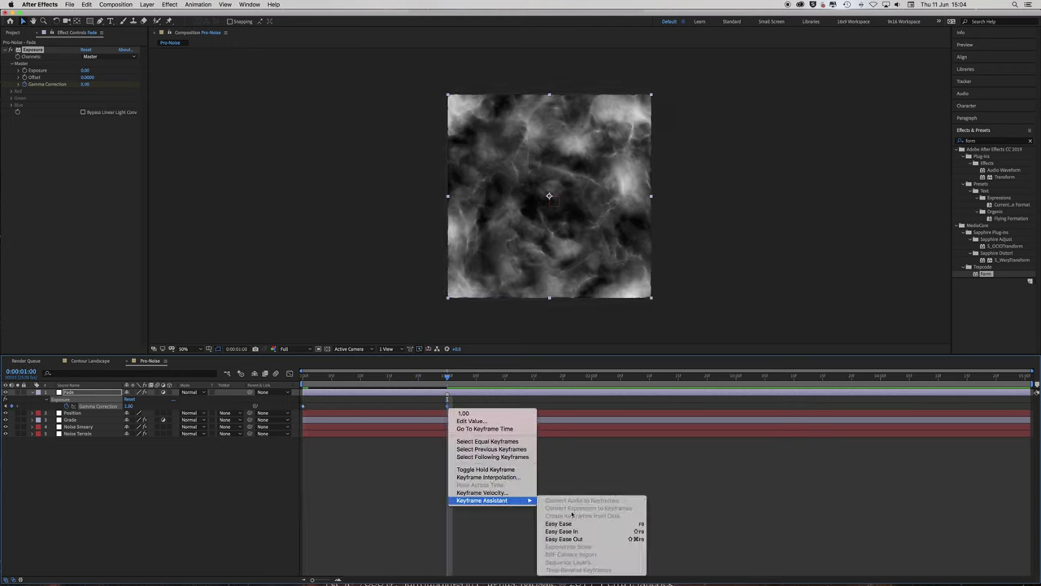
pyautogui.click(560, 523)
pyautogui.moveTo(448, 377)
pyautogui.mouseDown()
pyautogui.moveTo(288, 378)
pyautogui.moveTo(448, 380)
pyautogui.mouseUp()
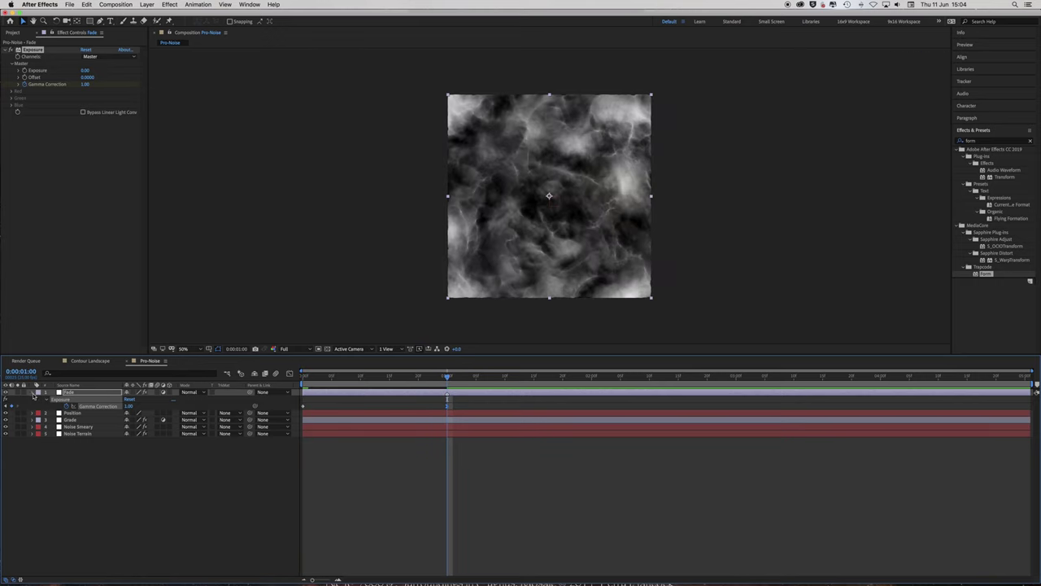
# - Add Pro-Noise as a hidden layer in the Contour Landscape comp
pyautogui.click(33, 392)
pyautogui.click(107, 441)
pyautogui.click(89, 360)
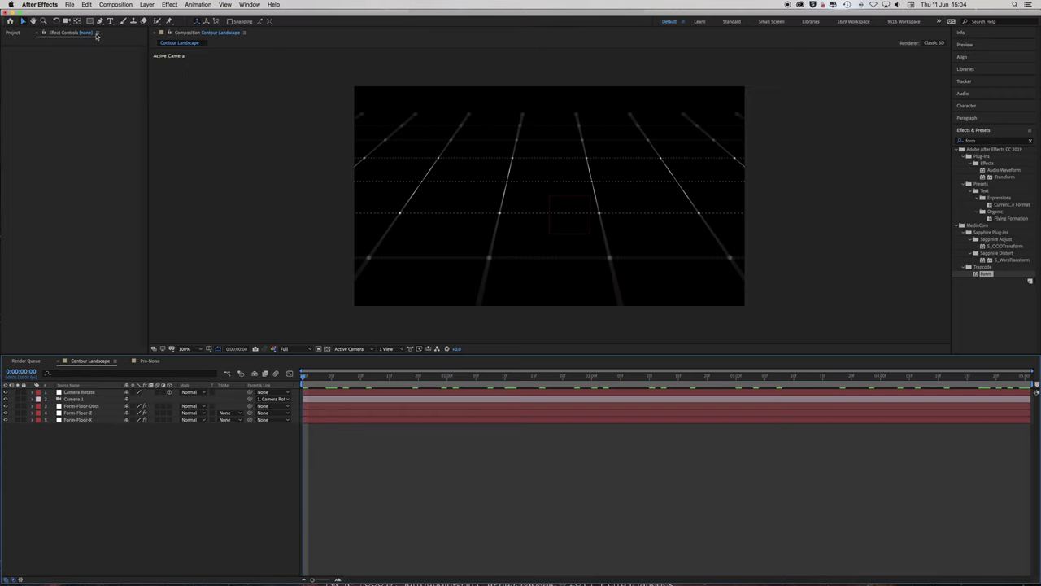
pyautogui.click(12, 32)
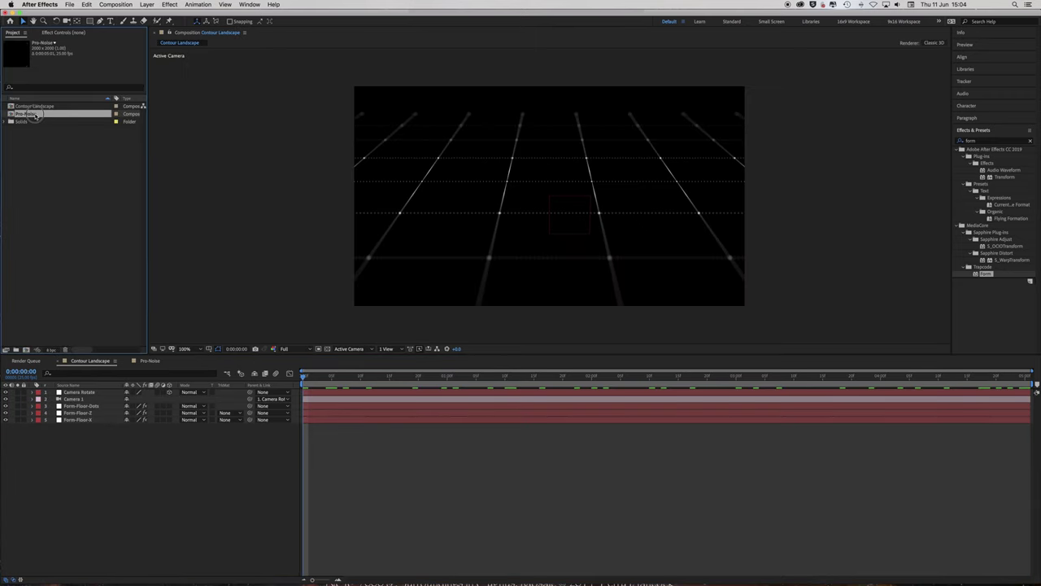
pyautogui.moveTo(35, 116); pyautogui.dragTo(40, 456)
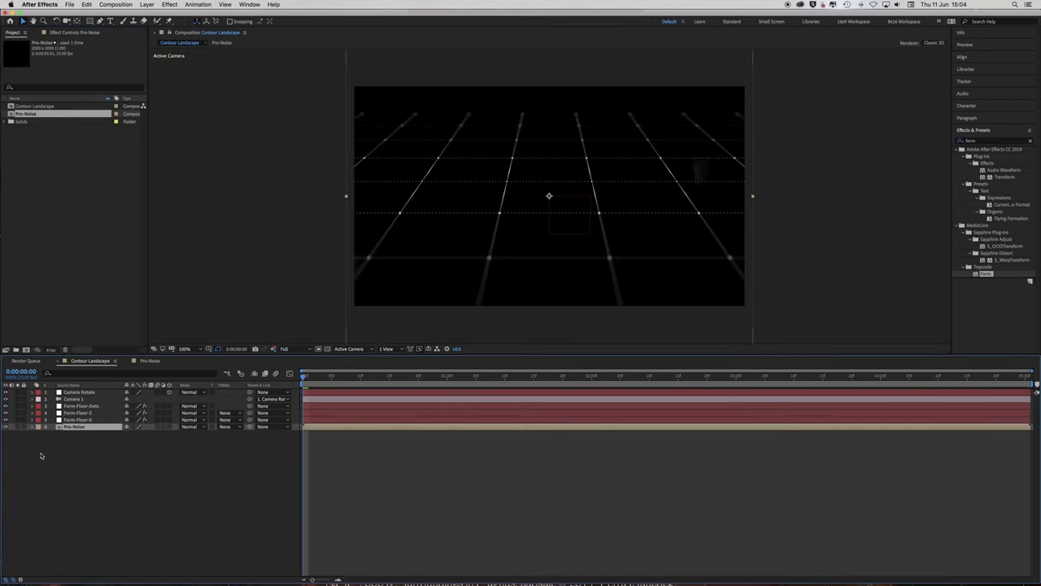
pyautogui.click(6, 426)
# - Start creating a new solid layer via Layer > New > Solid
pyautogui.click(147, 4)
pyautogui.moveTo(151, 14)
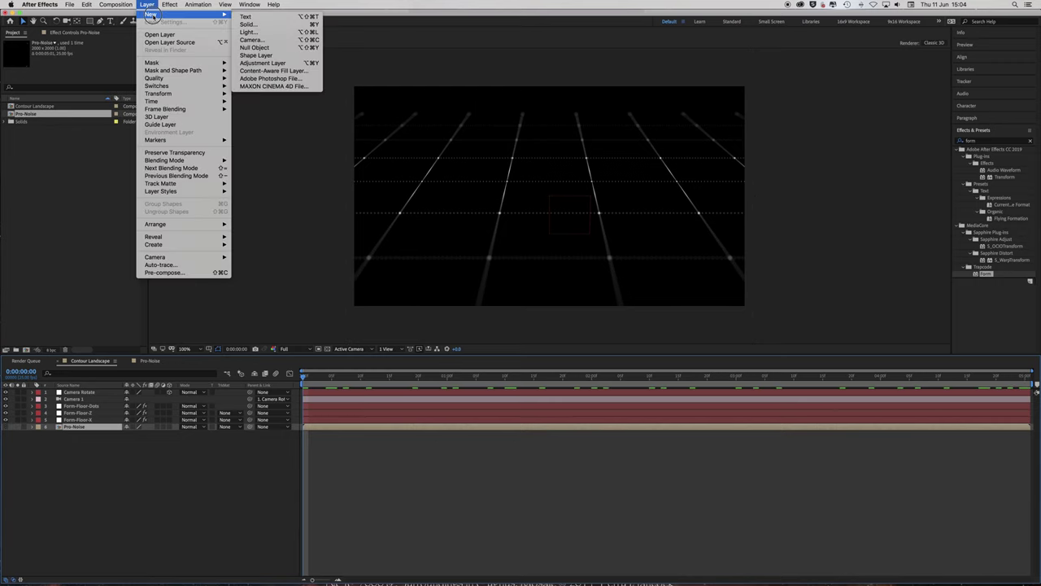
pyautogui.click(277, 25)
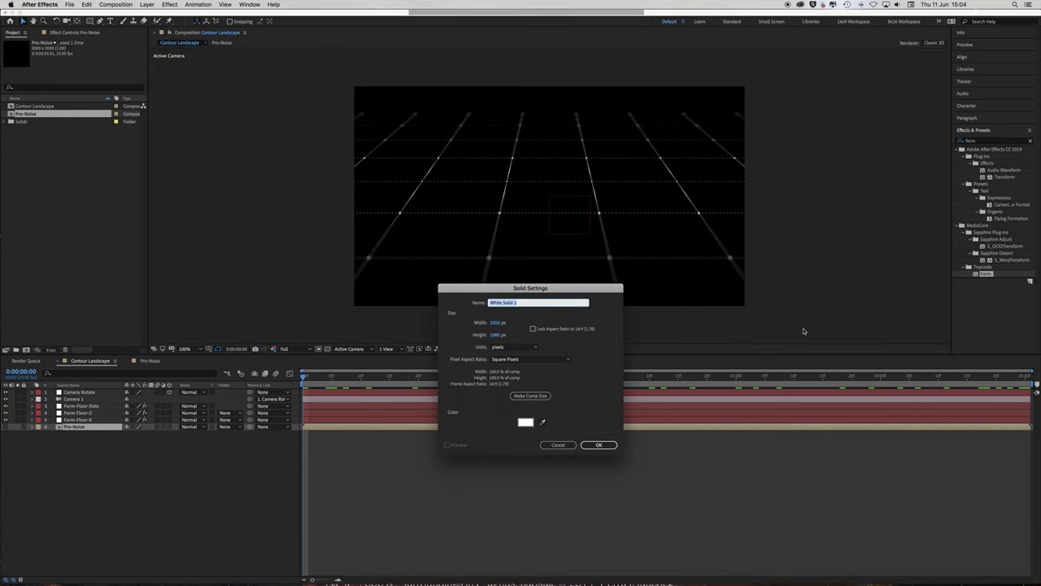
# - Name the new solid Plate and apply Gradient Ramp to it
pyautogui.write('Plate')
pyautogui.press('Return')
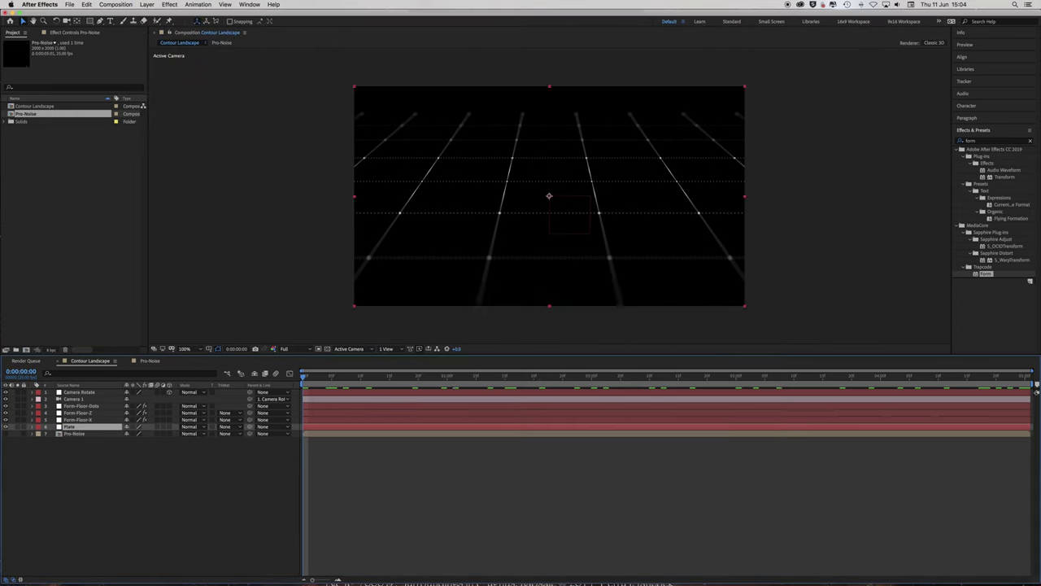
pyautogui.click(146, 4)
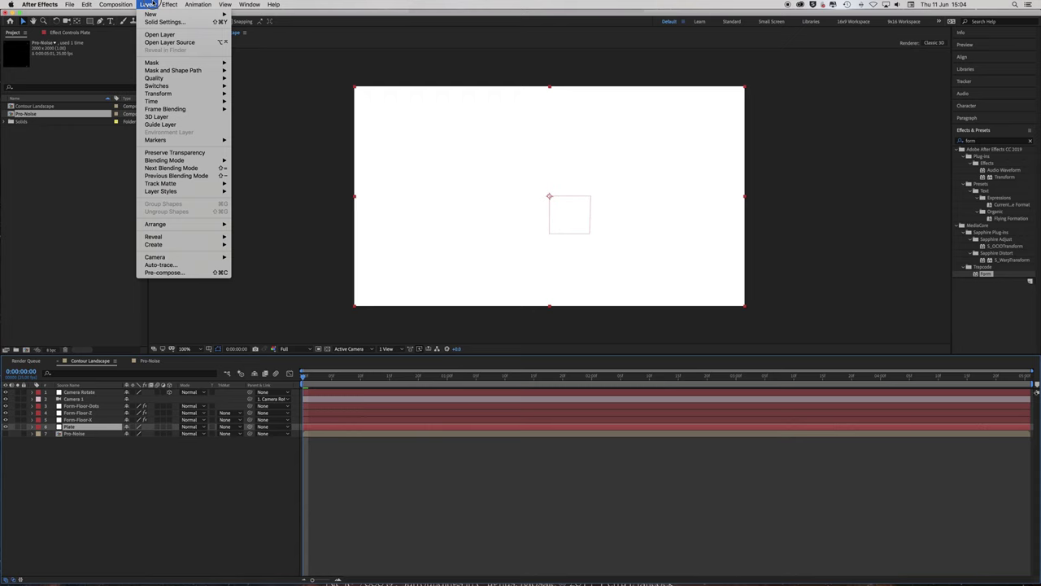
pyautogui.moveTo(174, 6)
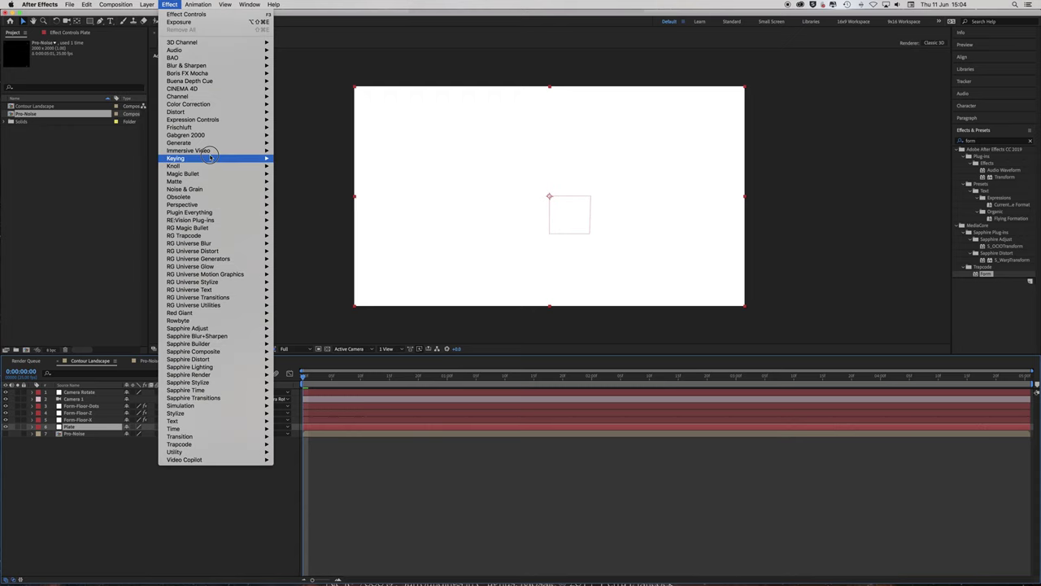
pyautogui.moveTo(228, 143)
pyautogui.click(321, 274)
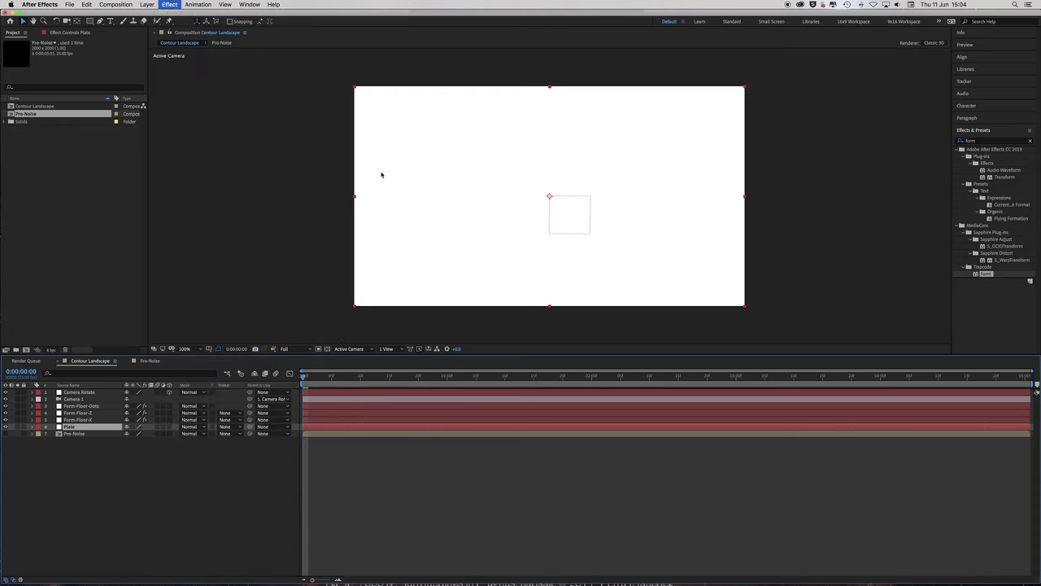
# - Make the ramp radial, swap its colours, and set a dark blue start colour
pyautogui.click(106, 84)
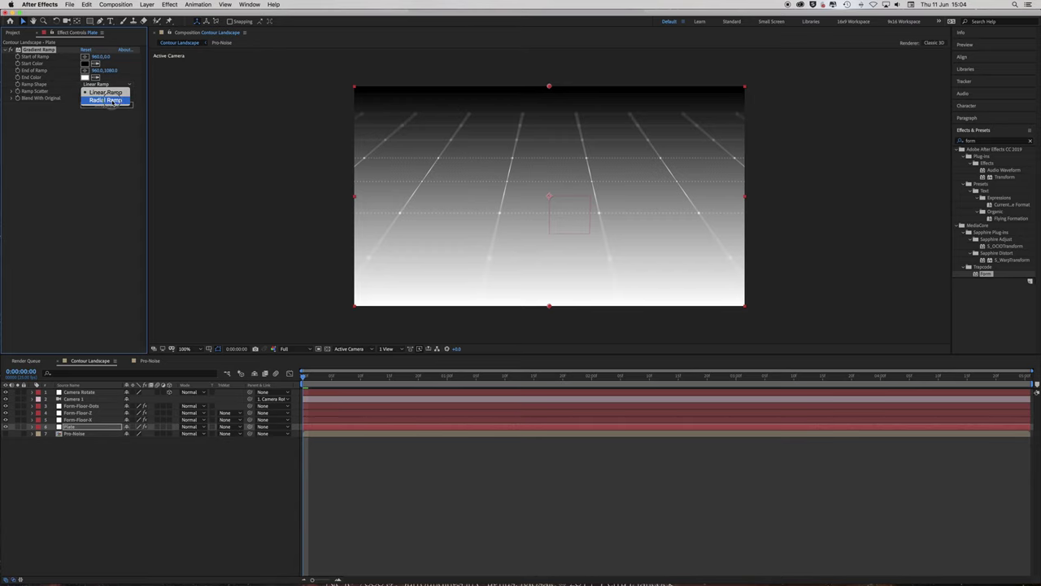
pyautogui.click(106, 96)
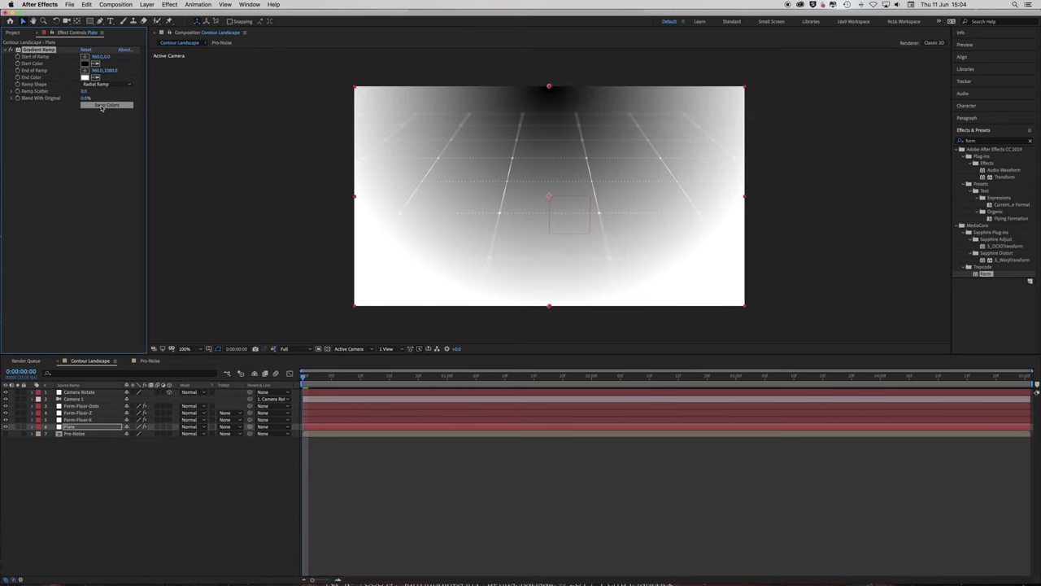
pyautogui.click(104, 105)
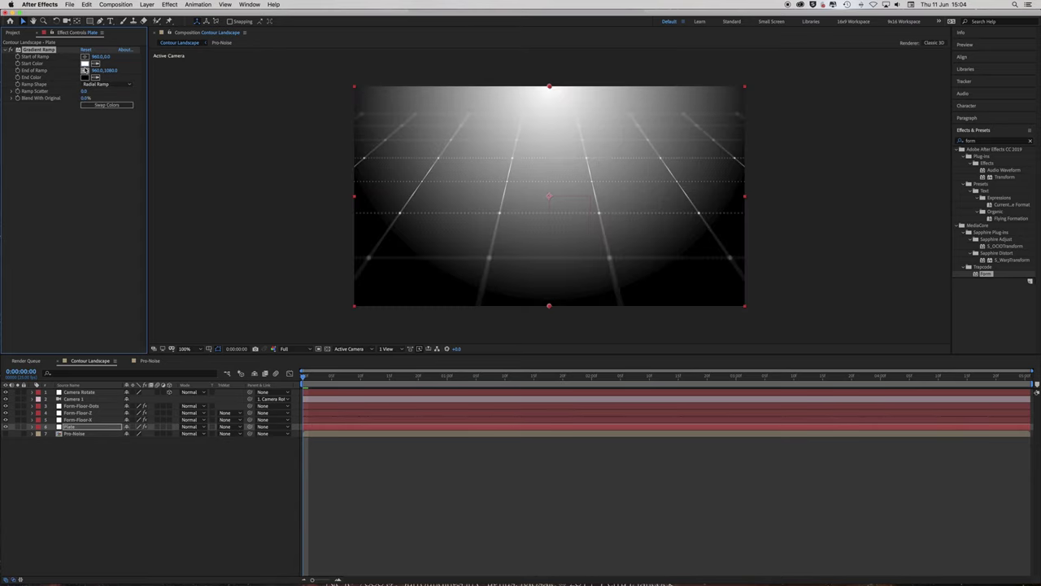
pyautogui.click(84, 63)
pyautogui.click(245, 309)
pyautogui.moveTo(244, 312); pyautogui.dragTo(248, 349)
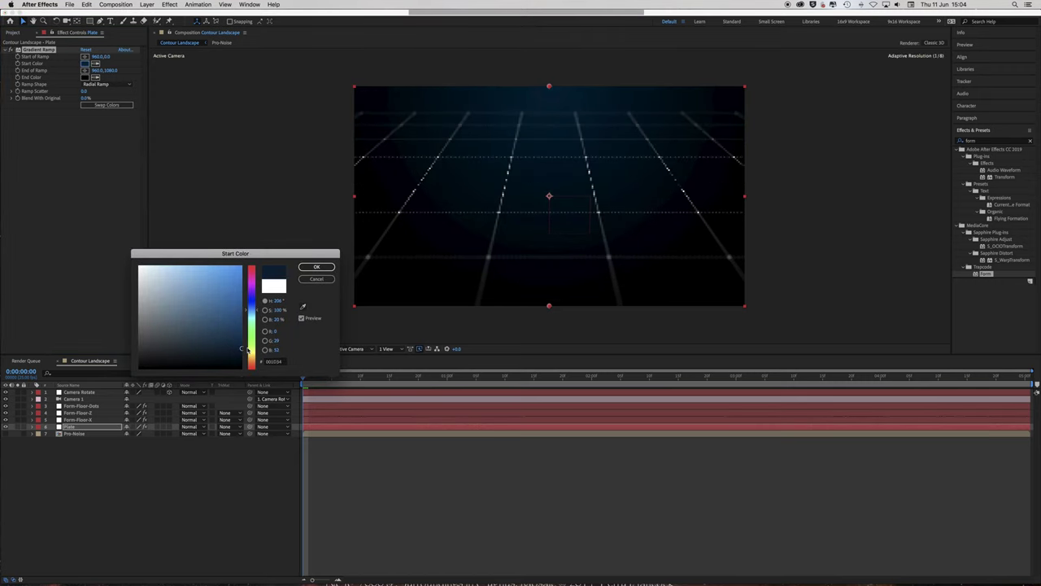
pyautogui.click(324, 268)
pyautogui.click(535, 304)
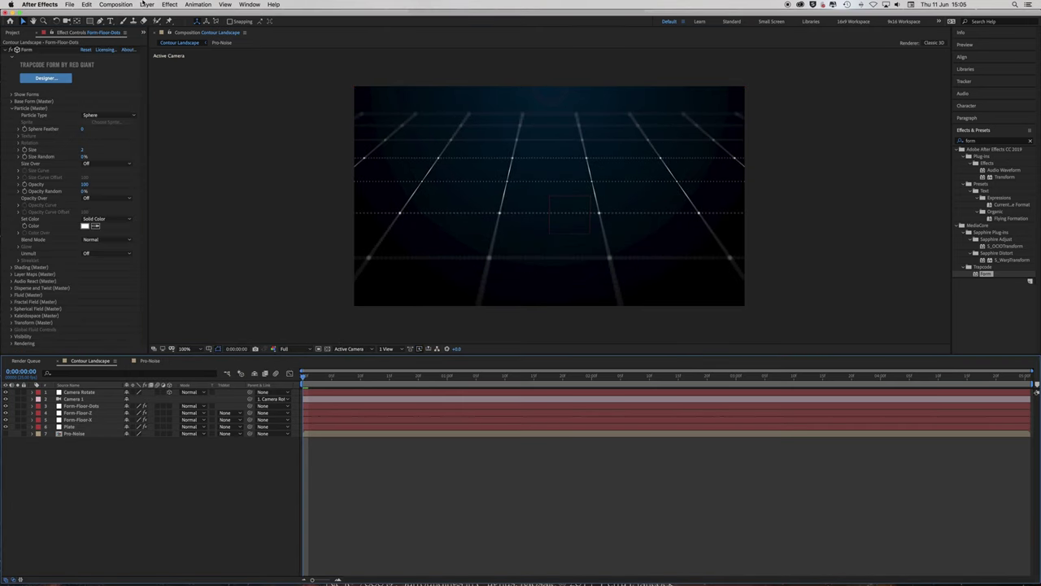
# - Create a Form Landscape solid below Camera 1 with a green label
pyautogui.click(146, 4)
pyautogui.moveTo(187, 15)
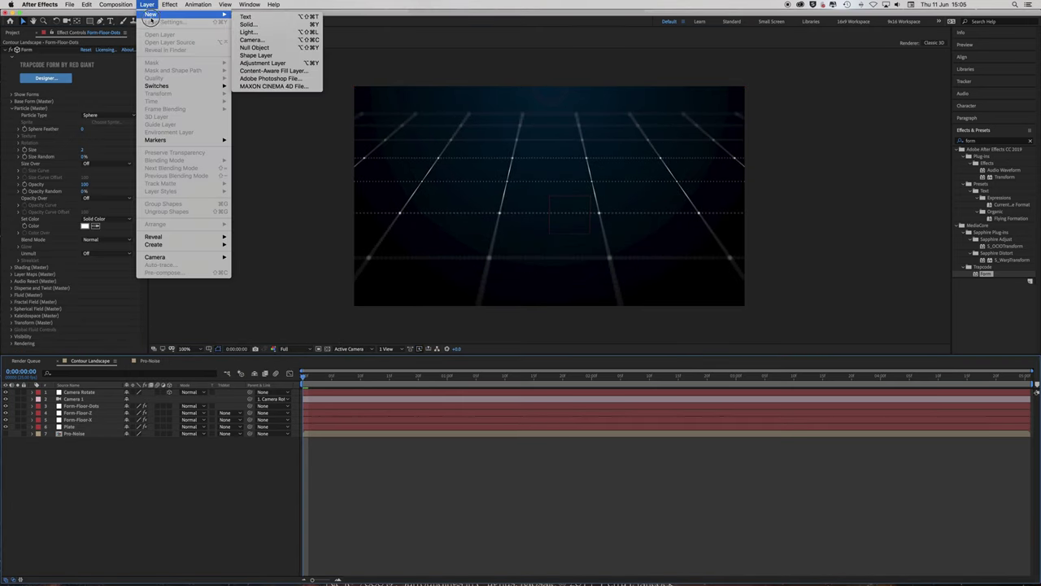
pyautogui.click(278, 28)
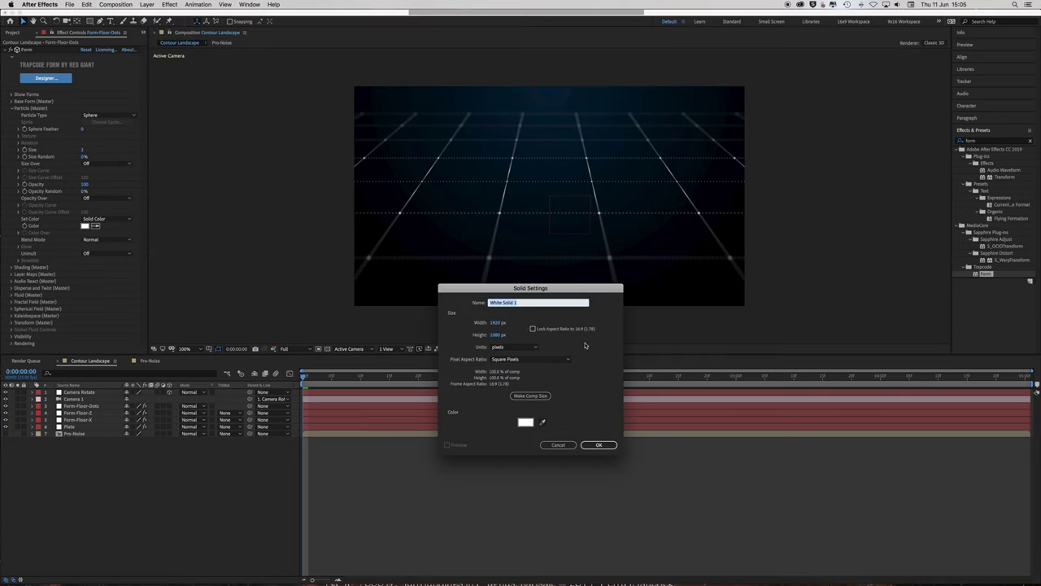
pyautogui.write('f')
pyautogui.press('Return')
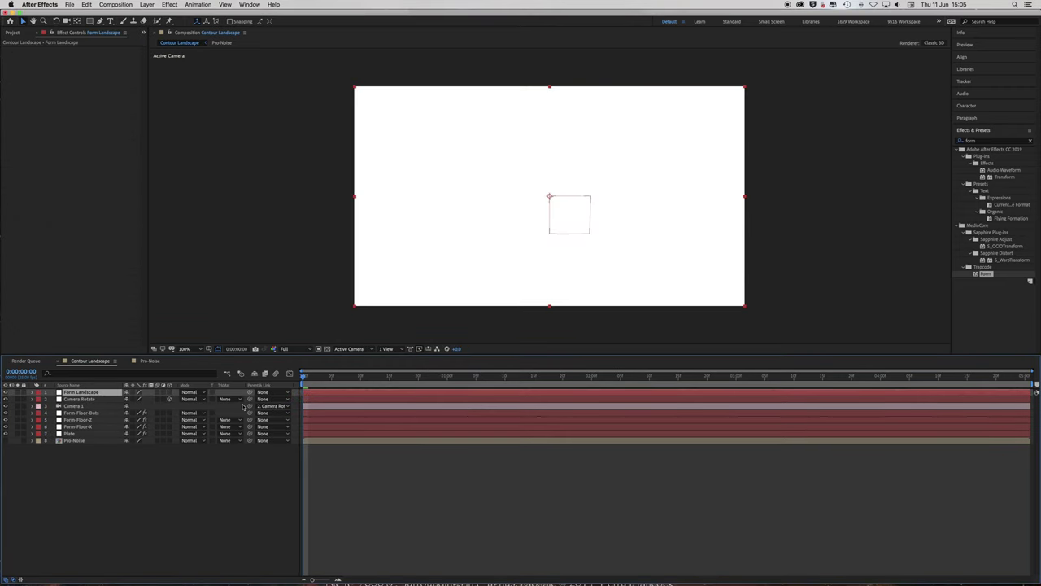
pyautogui.moveTo(94, 392); pyautogui.dragTo(92, 414)
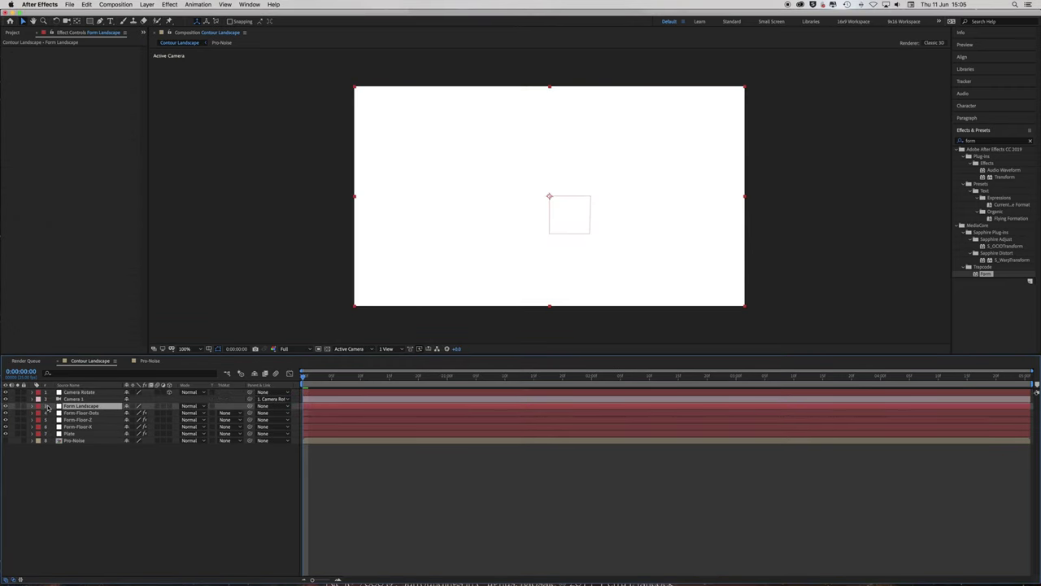
pyautogui.click(38, 406)
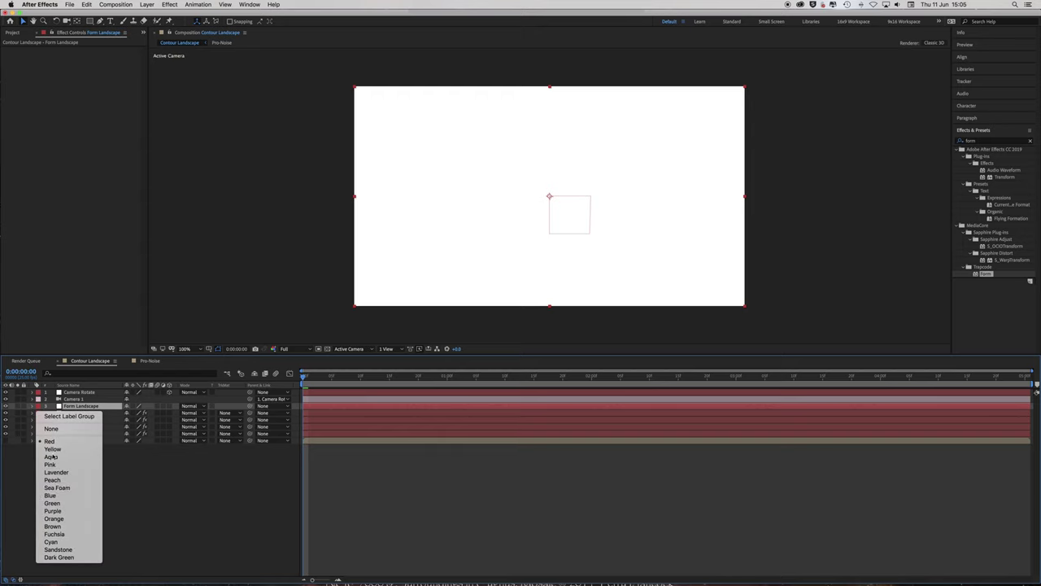
pyautogui.click(53, 503)
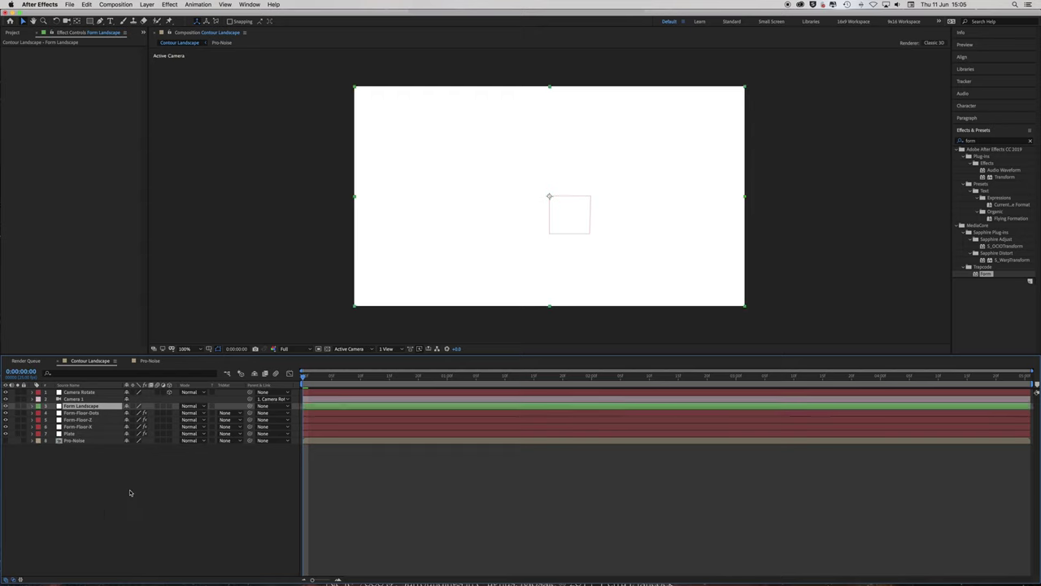
# - Apply Trapcode Form to Form Landscape, solo it, and unlink the Base Form sizes
pyautogui.click(983, 274)
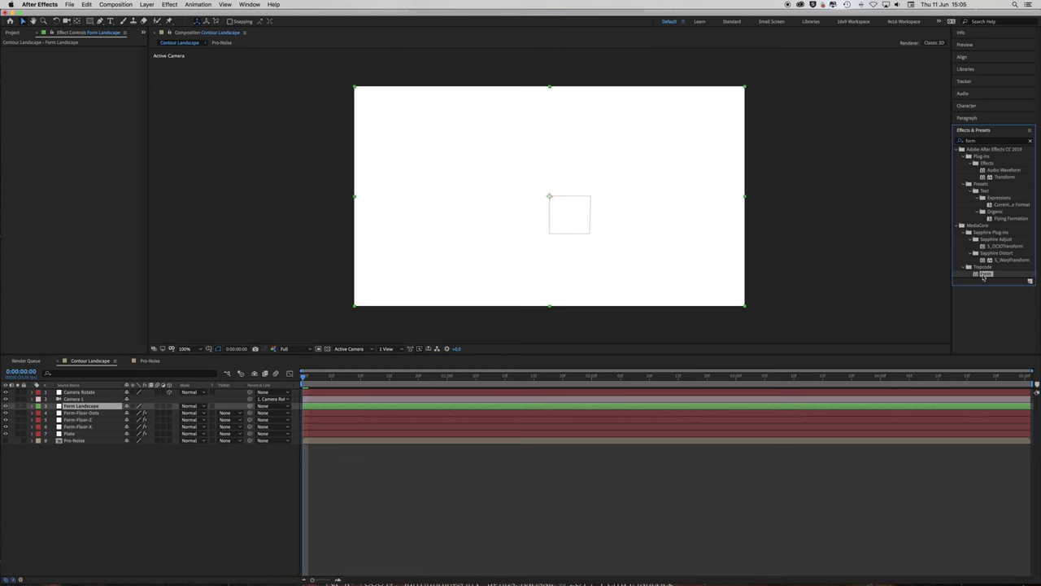
pyautogui.doubleClick(983, 275)
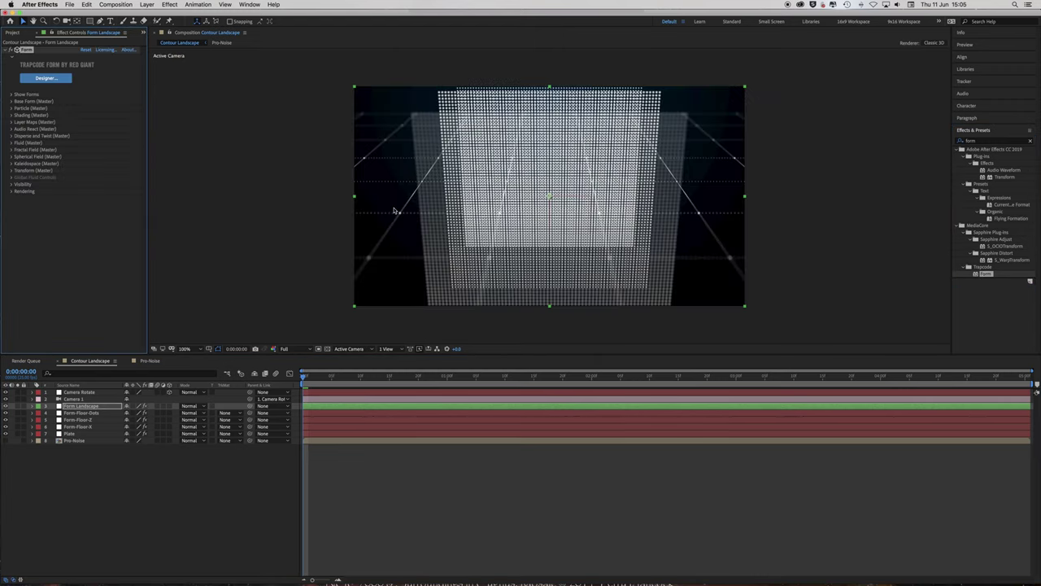
pyautogui.click(18, 406)
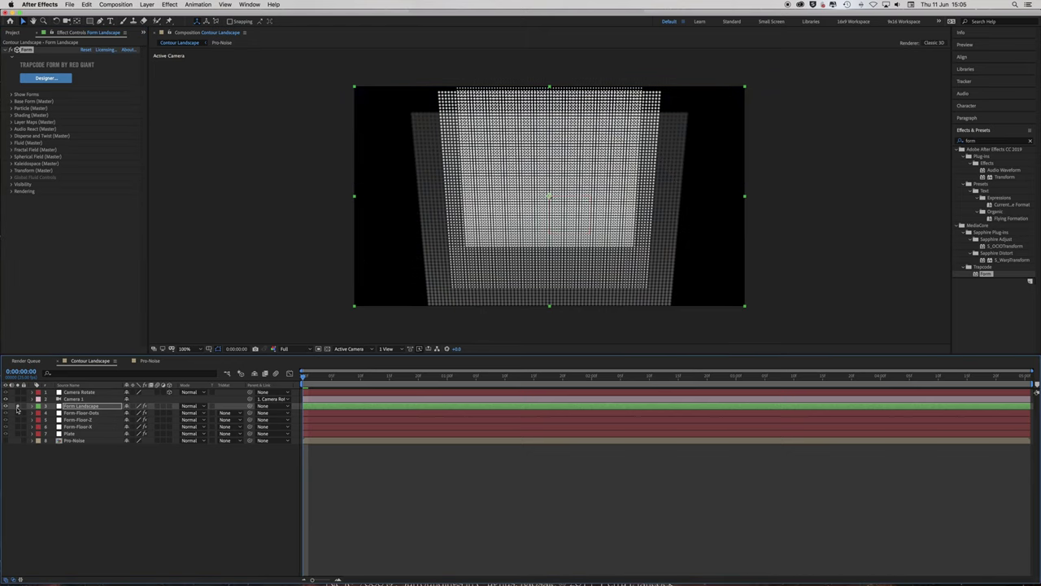
pyautogui.click(12, 102)
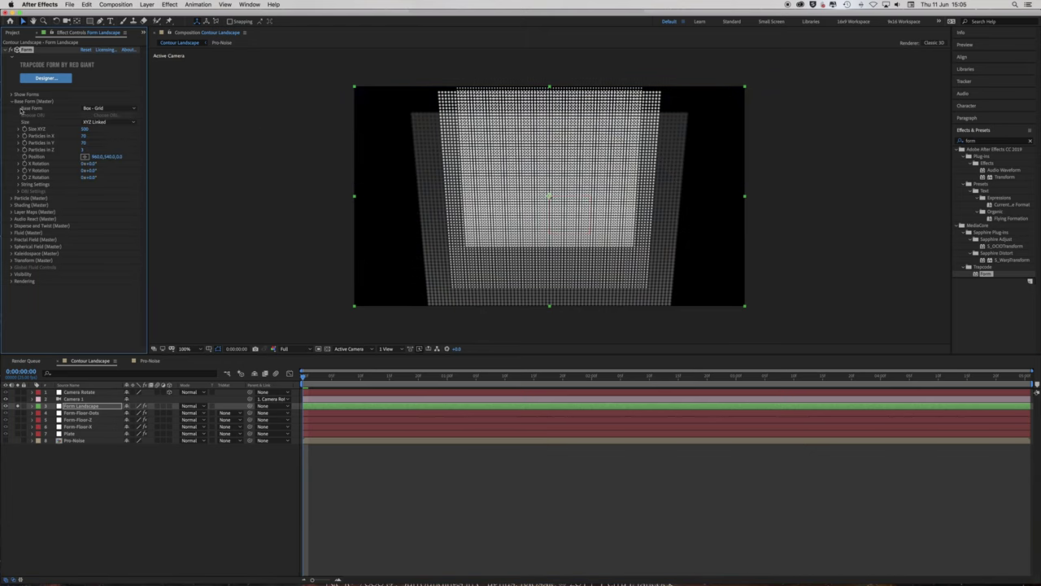
pyautogui.click(114, 123)
pyautogui.click(107, 137)
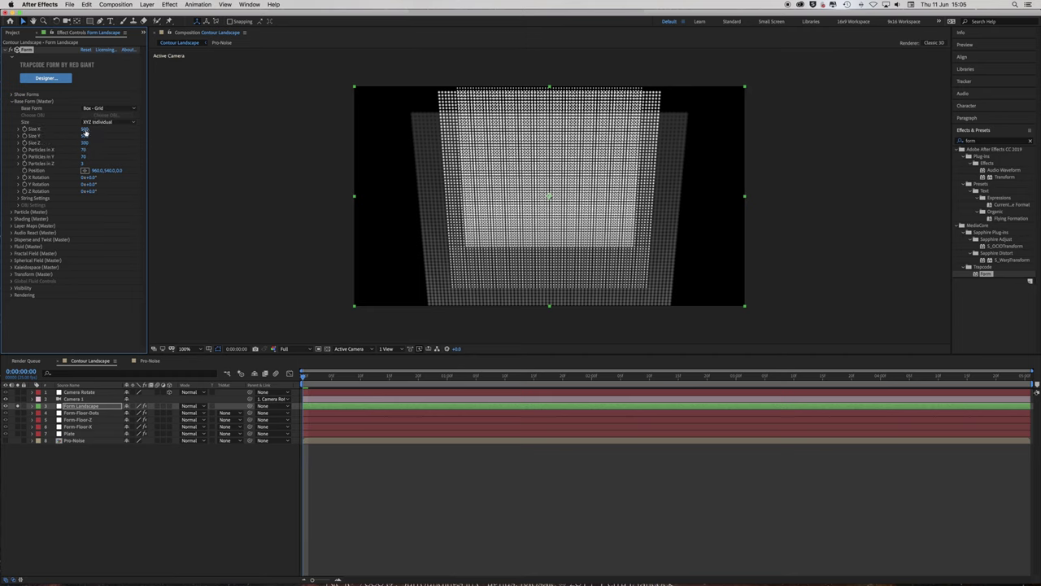
# - Set Base Form Size X 2000, Size Y 0 and Size Z 2000
pyautogui.click(87, 128)
pyautogui.write('2000')
pyautogui.press('Return')
pyautogui.click(85, 136)
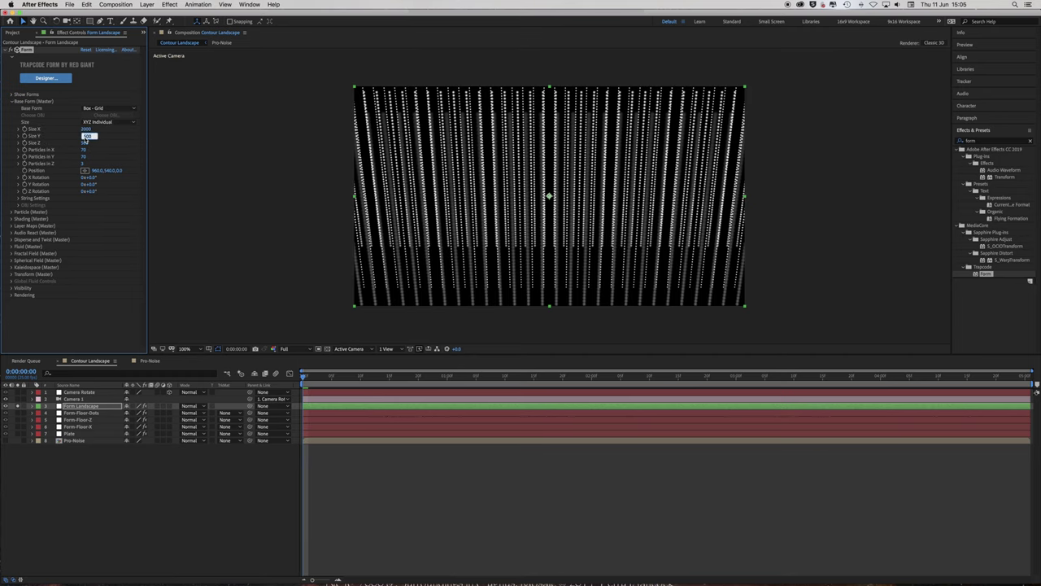
pyautogui.write('0')
pyautogui.press('Return')
pyautogui.click(85, 143)
pyautogui.write('2')
pyautogui.press('Return')
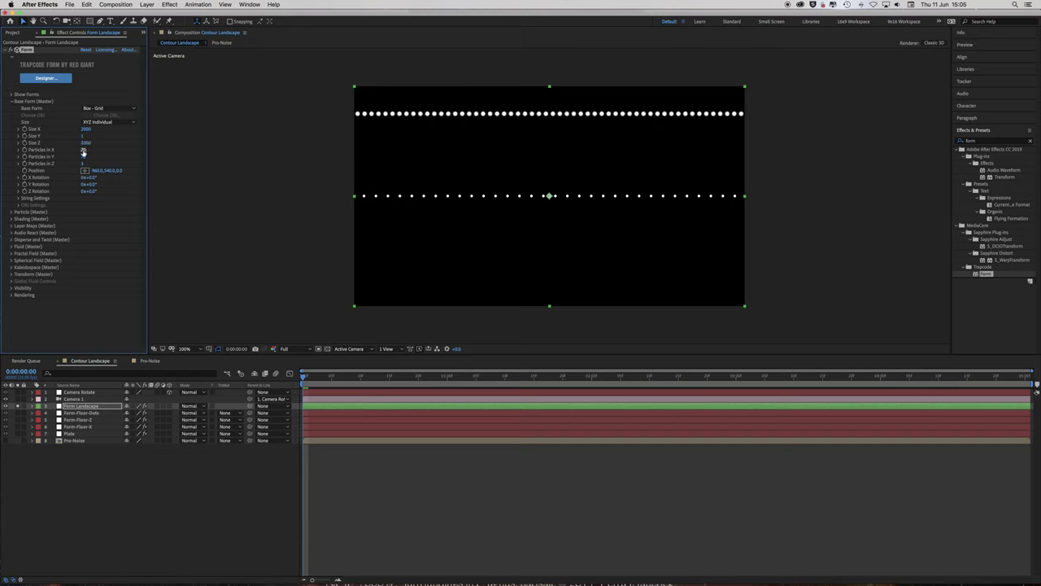
# - Set Particles in X to 500, Y to 1, and Z to 500
pyautogui.click(88, 157)
pyautogui.click(85, 150)
pyautogui.write('500')
pyautogui.press('Return')
pyautogui.click(86, 158)
pyautogui.write('1')
pyautogui.press('Return')
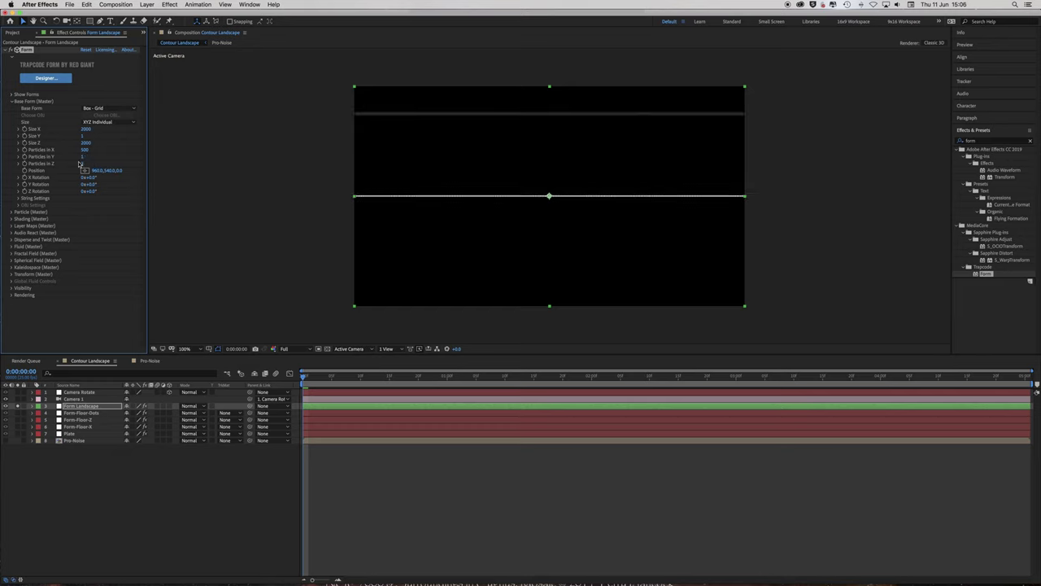
pyautogui.click(83, 164)
pyautogui.press('Return')
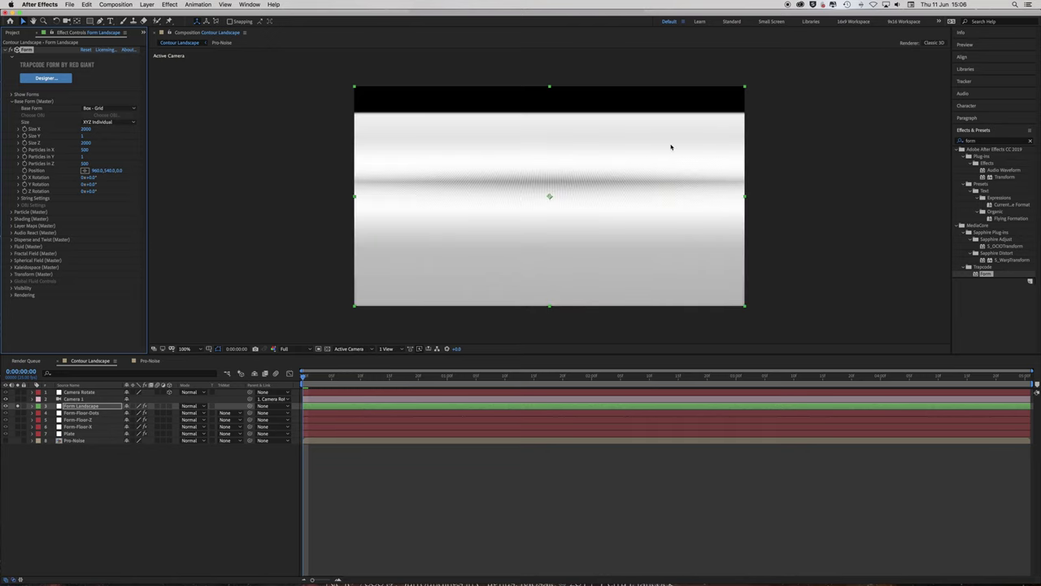
# - Set particle Sphere Feather to 0 and particle Size to 1
pyautogui.click(11, 102)
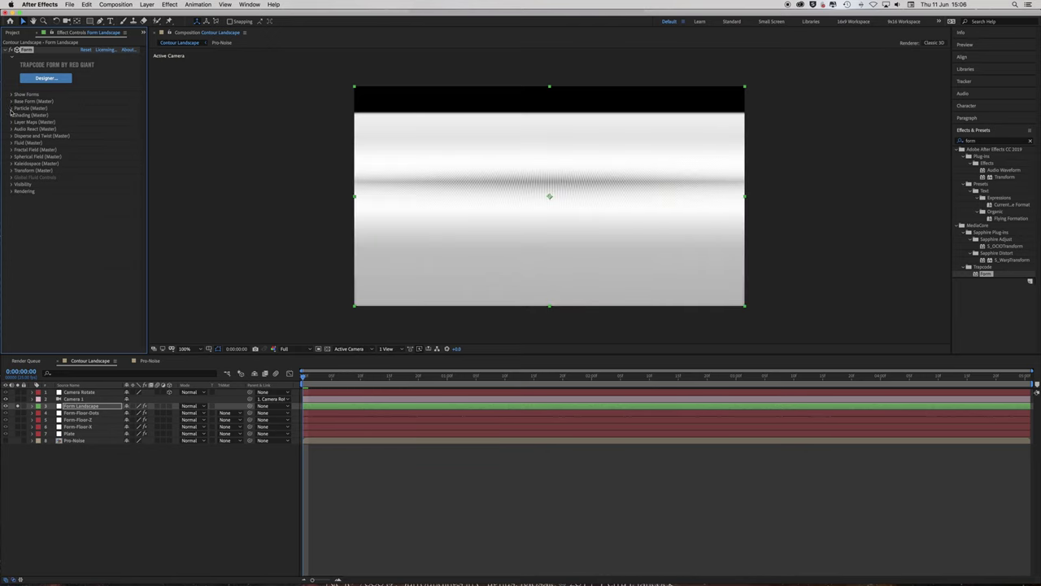
pyautogui.click(11, 109)
pyautogui.click(83, 130)
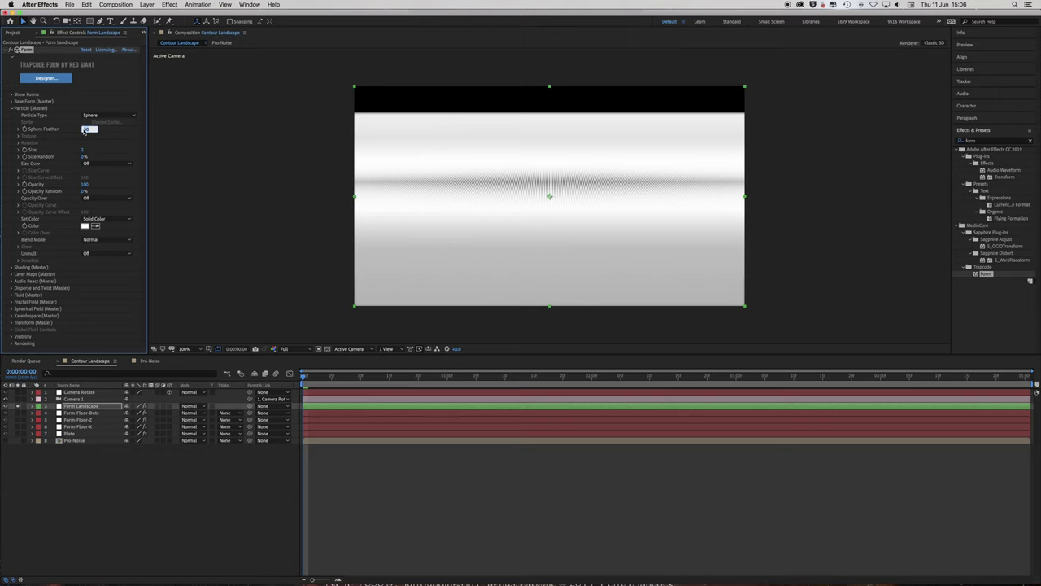
pyautogui.press('Return')
pyautogui.click(86, 149)
pyautogui.write('1')
pyautogui.press('Return')
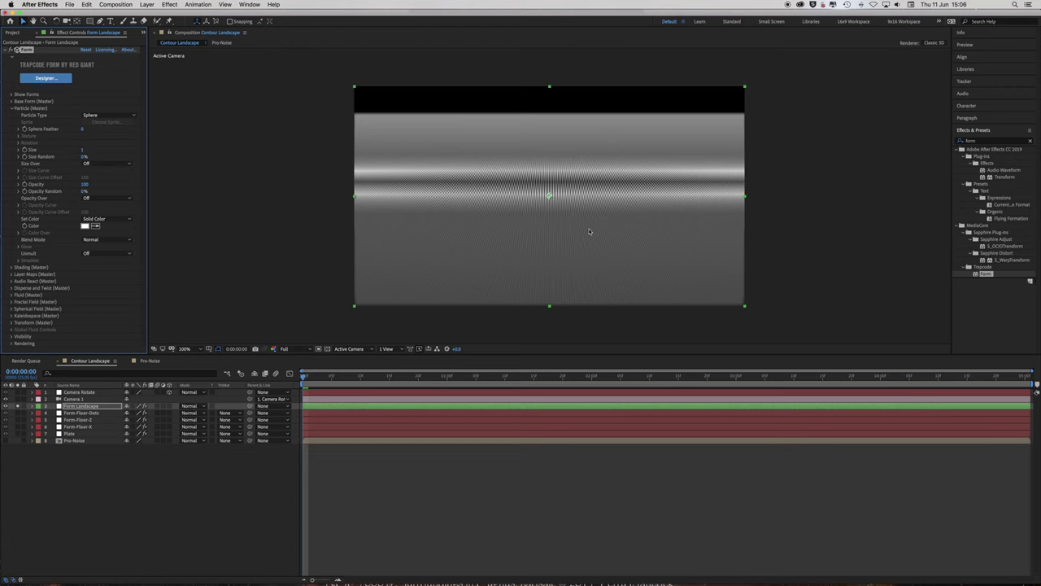
pyautogui.click(11, 107)
pyautogui.click(11, 121)
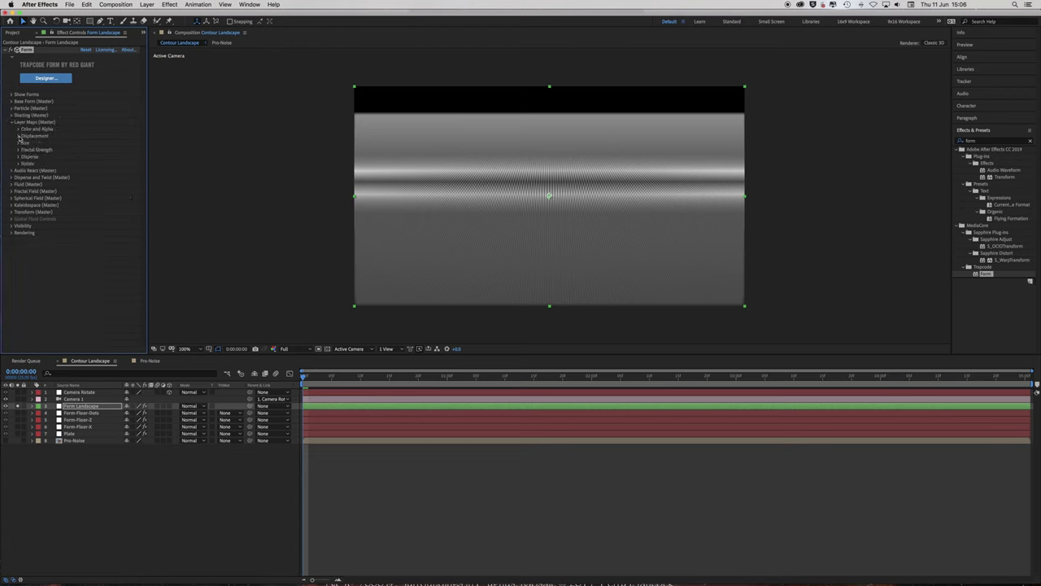
# - Set Form displacement to Individual XYZ over XZ, with Pro-Noise driving Y
pyautogui.click(18, 136)
pyautogui.click(118, 143)
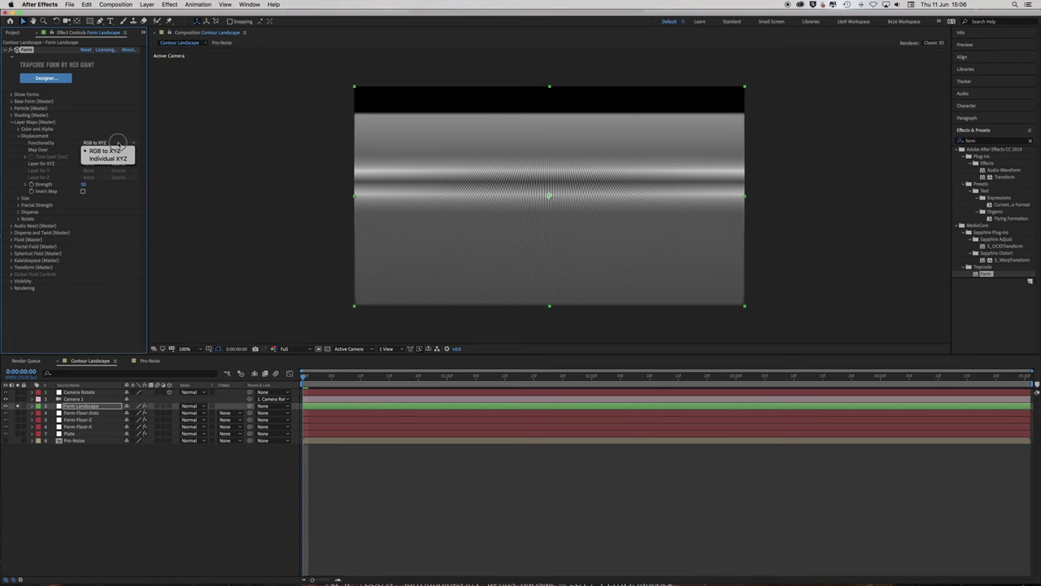
pyautogui.click(122, 158)
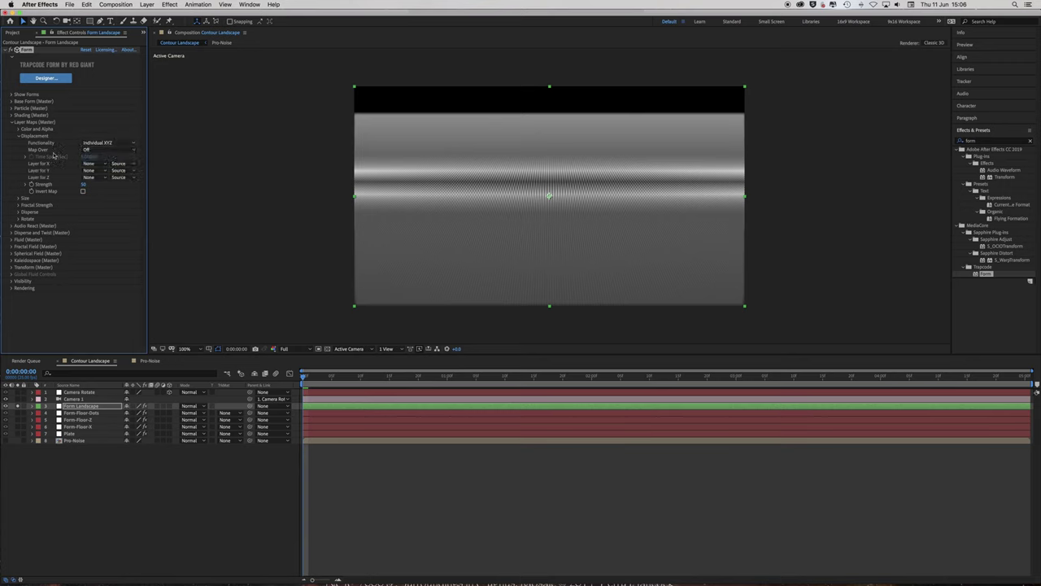
pyautogui.click(114, 150)
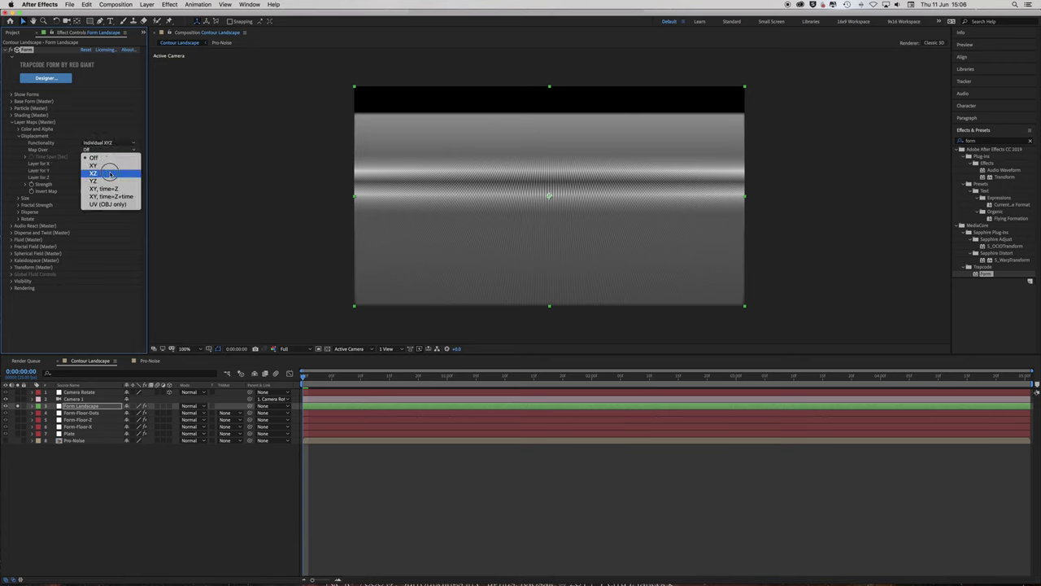
pyautogui.click(109, 173)
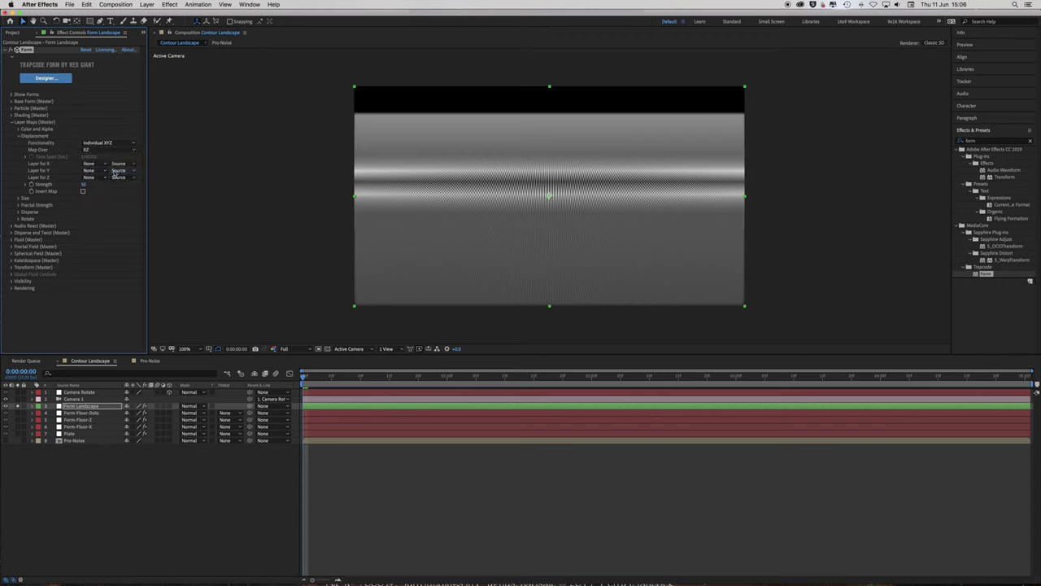
pyautogui.click(97, 176)
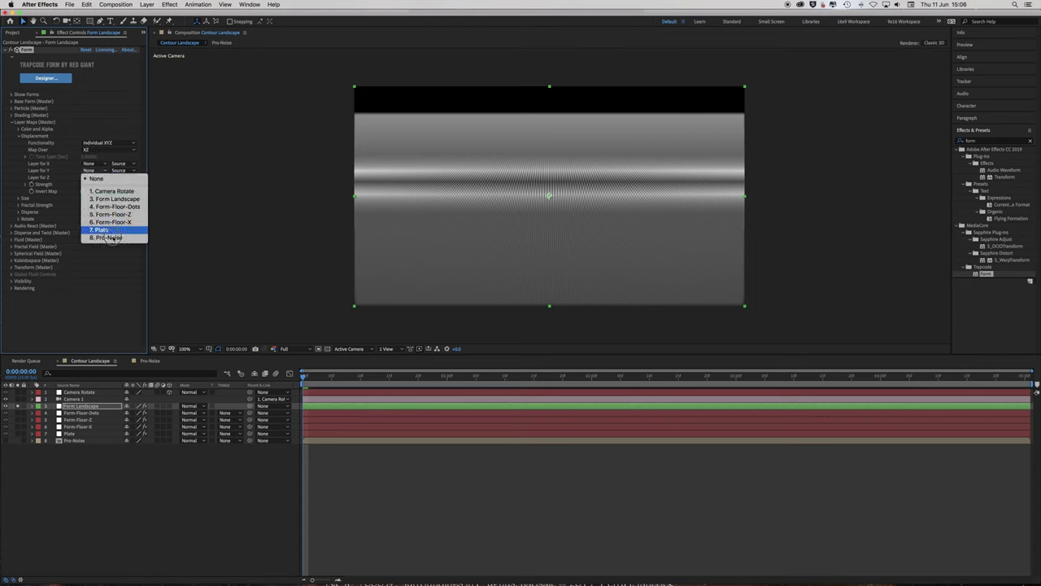
pyautogui.click(116, 241)
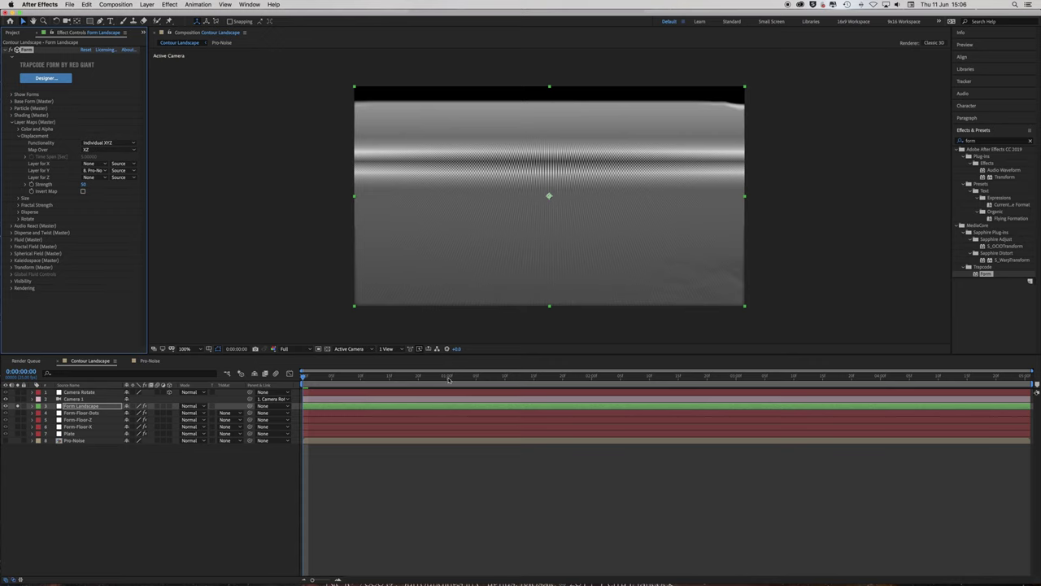
# - Invert the displacement map and set its strength to 70
pyautogui.moveTo(306, 375); pyautogui.dragTo(447, 378)
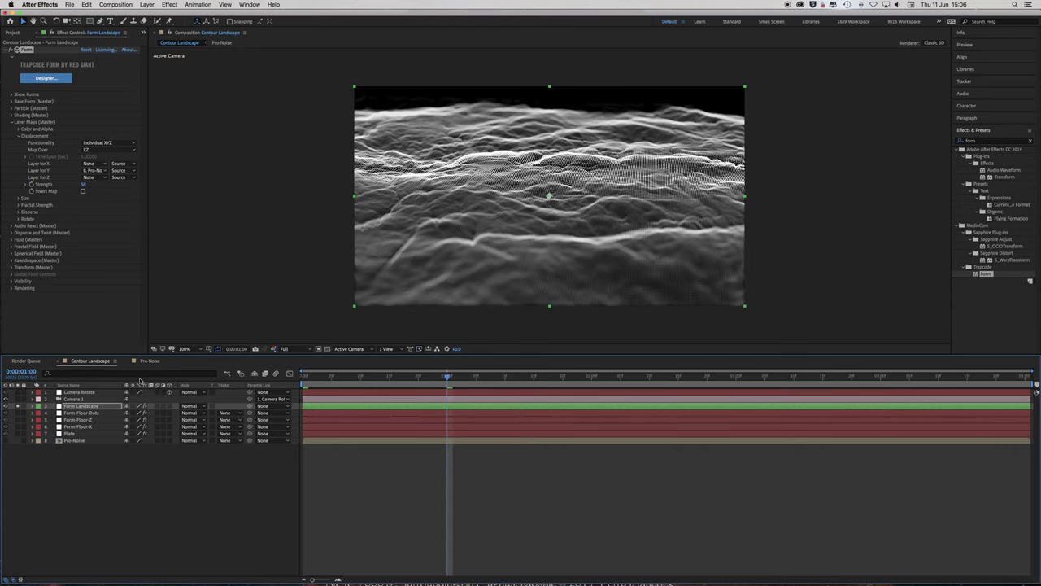
pyautogui.click(148, 361)
pyautogui.click(107, 362)
pyautogui.click(82, 191)
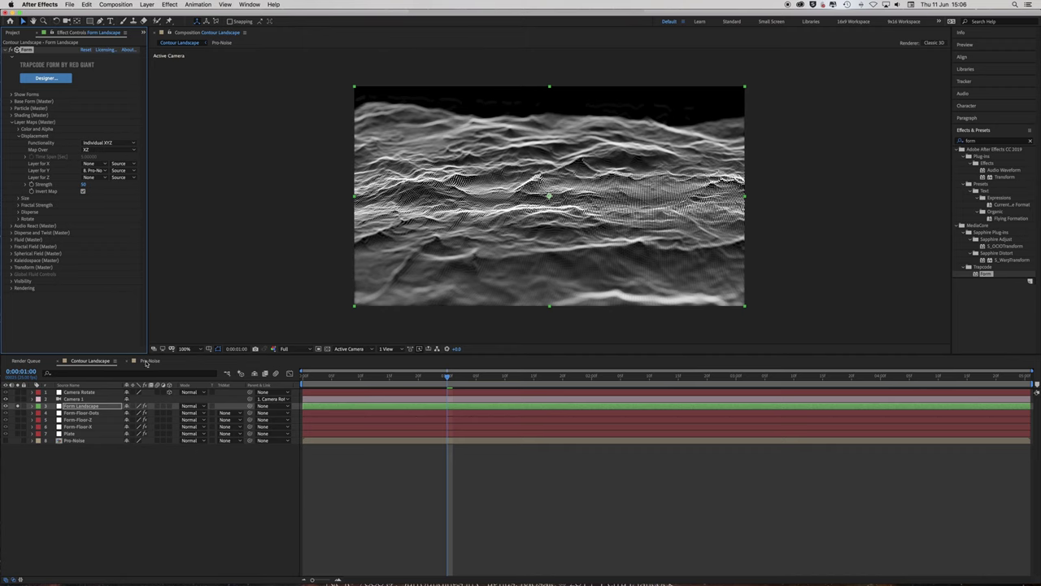
pyautogui.click(149, 361)
pyautogui.click(90, 360)
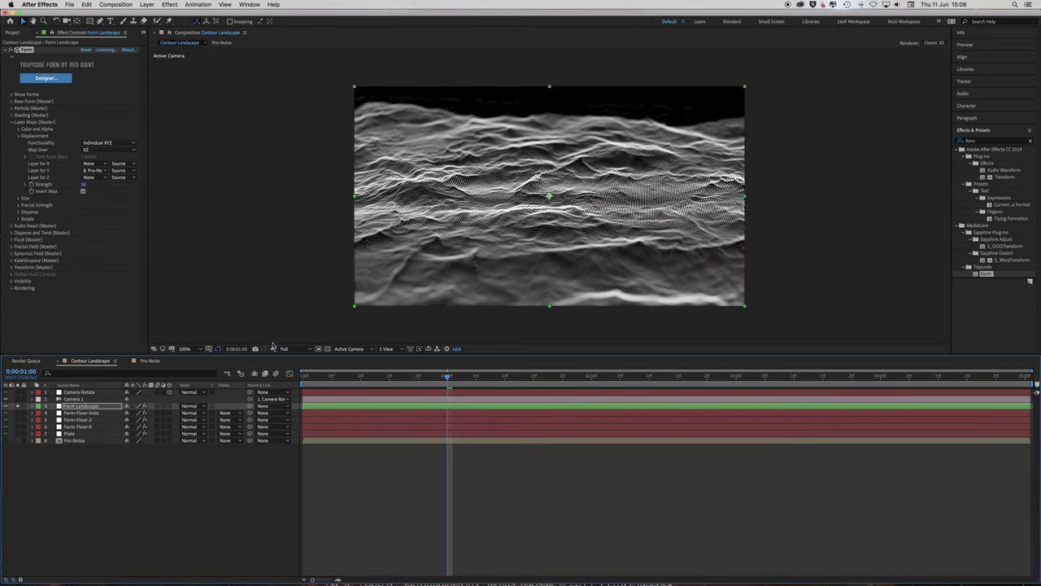
pyautogui.click(82, 186)
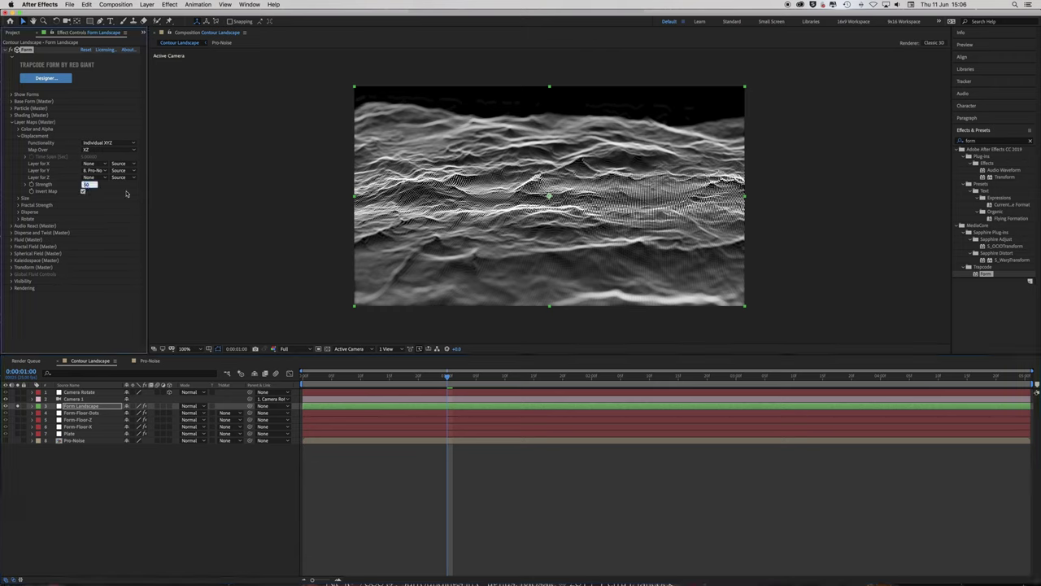
pyautogui.press('Return')
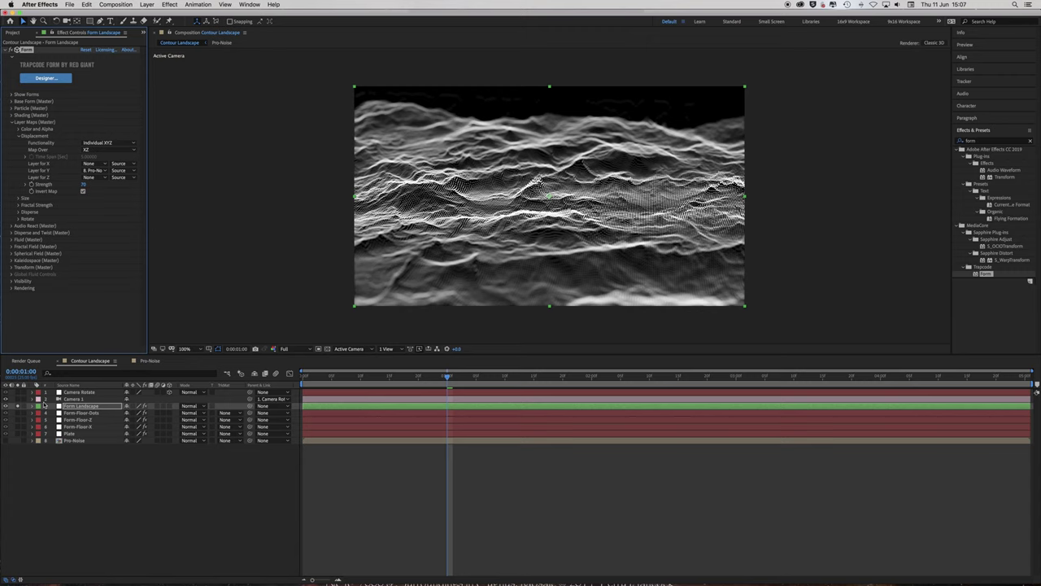
pyautogui.click(71, 399)
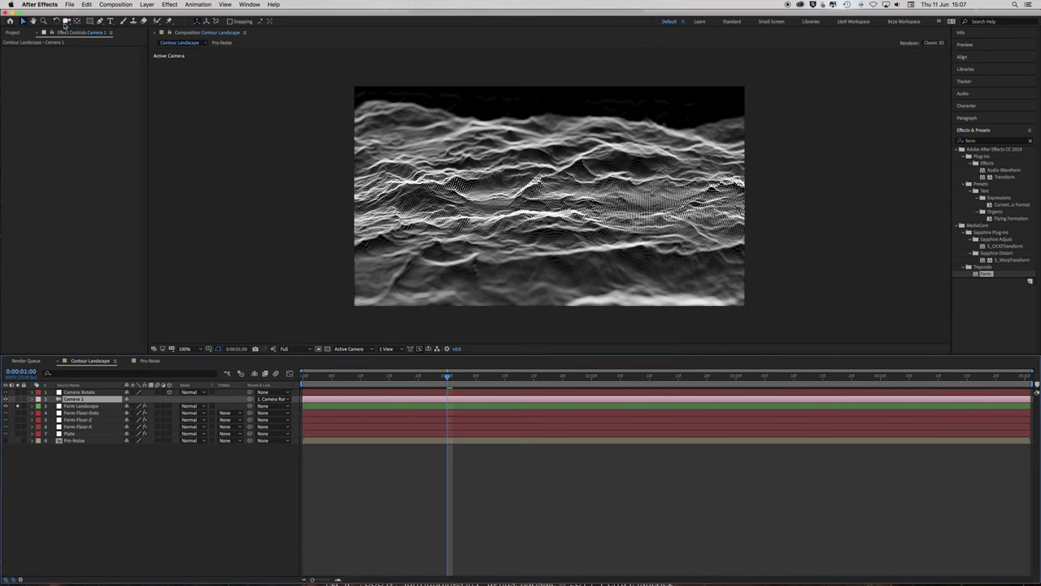
# - Orbit Camera 1 to a lower angle and move it closer to the landscape
pyautogui.moveTo(66, 21); pyautogui.dragTo(98, 47)
pyautogui.moveTo(537, 269); pyautogui.dragTo(610, 395)
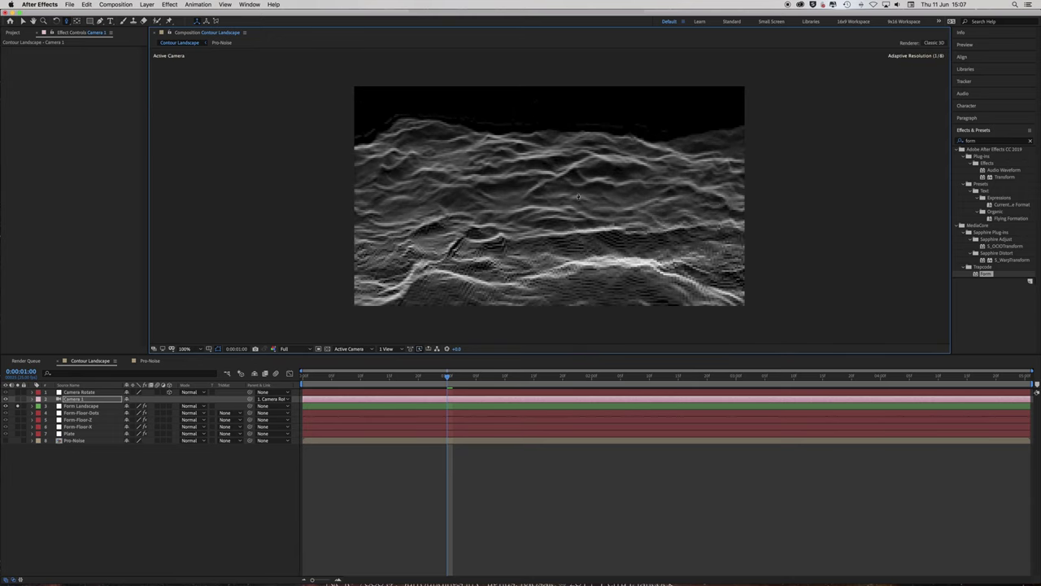
pyautogui.moveTo(577, 197); pyautogui.dragTo(582, 191)
pyautogui.moveTo(570, 230); pyautogui.dragTo(570, 320)
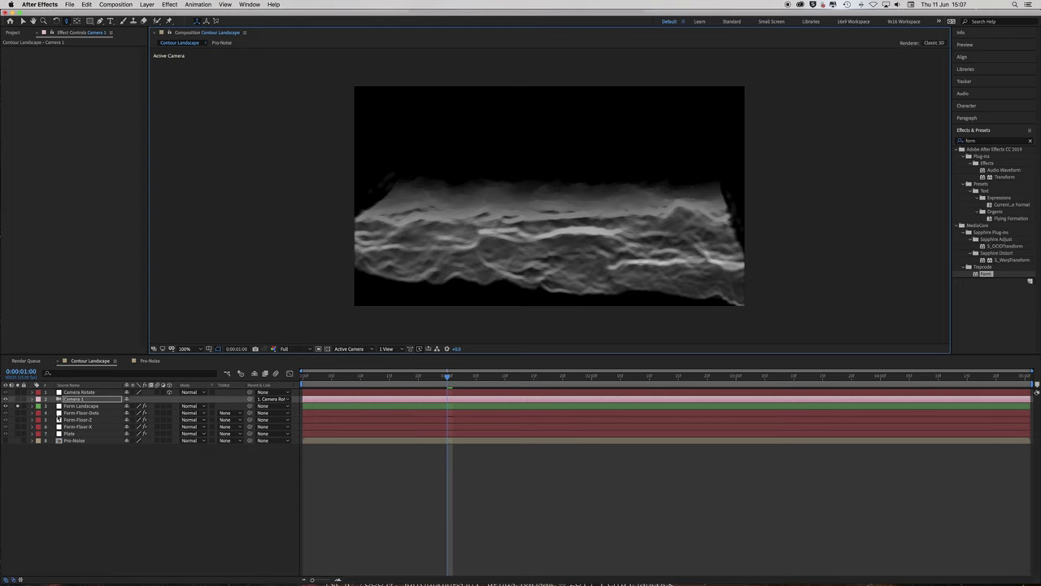
# - From the Right view, push the camera's Focus Distance further out, then return to Active Camera
pyautogui.click(32, 398)
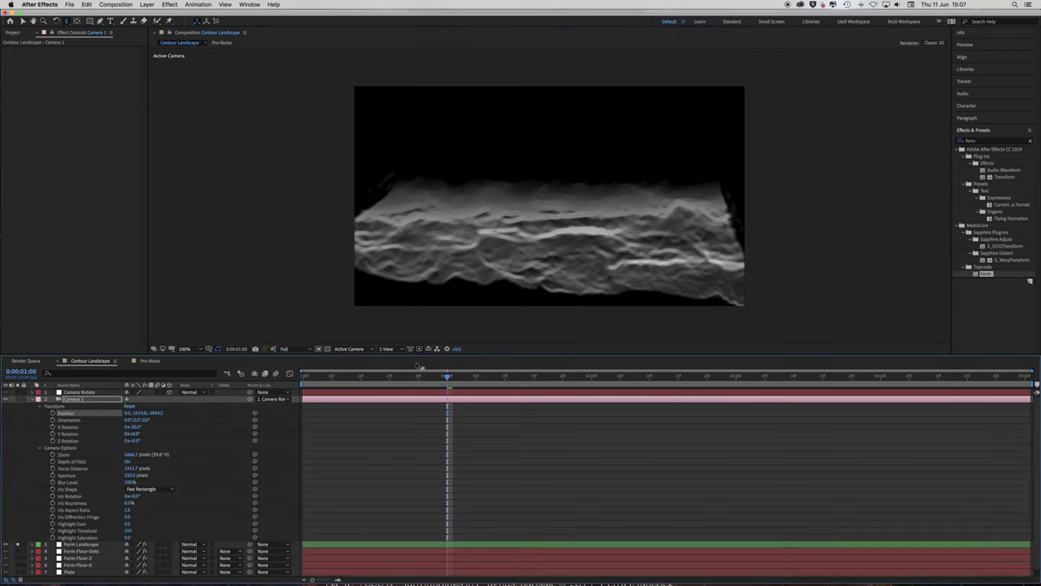
pyautogui.click(354, 349)
pyautogui.click(358, 420)
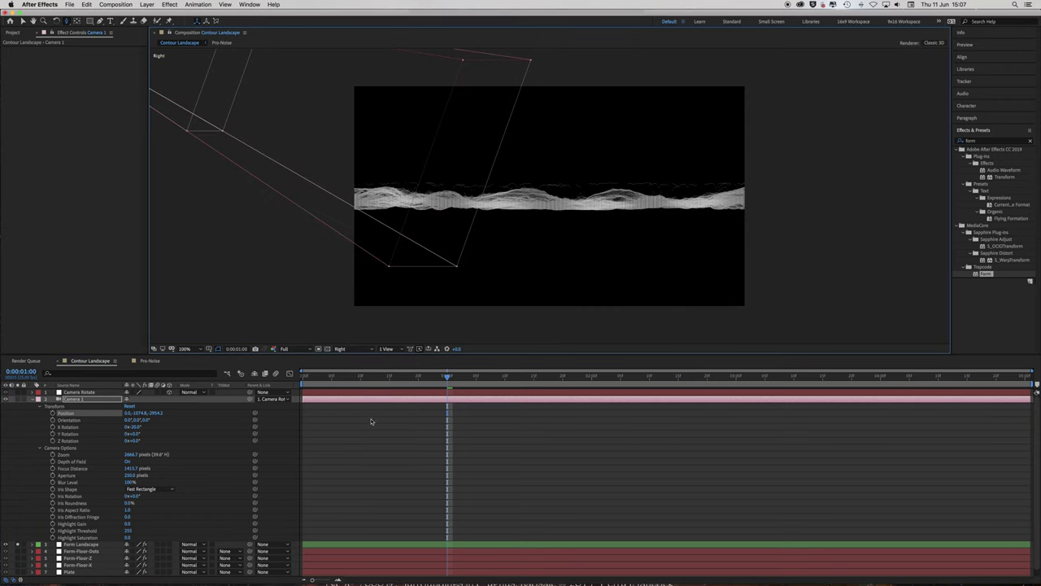
pyautogui.moveTo(133, 468); pyautogui.dragTo(910, 522)
pyautogui.click(350, 348)
pyautogui.click(358, 360)
# - Zoom the viewer to 200% and frame the landscape
pyautogui.press('.')
pyautogui.press(',')
pyautogui.press('.')
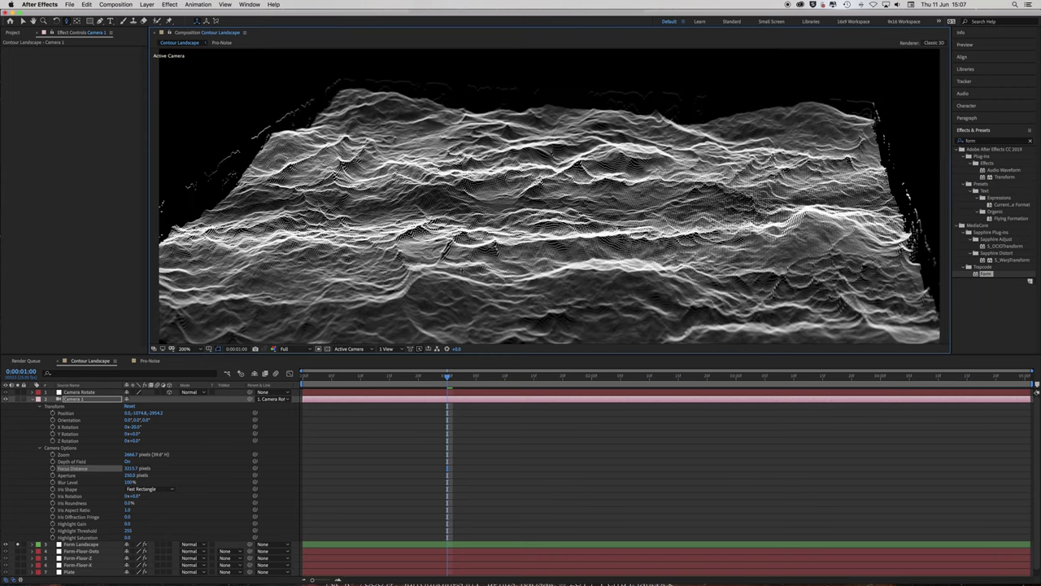
pyautogui.moveTo(512, 354); pyautogui.dragTo(525, 304)
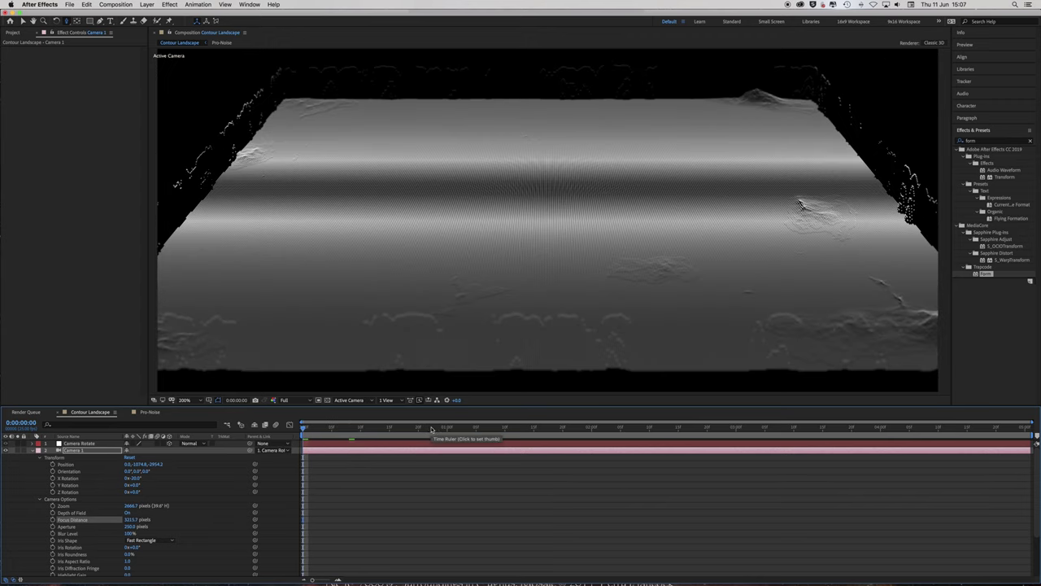
# - Select Form Landscape at one second, reset viewer to 100%, and expand Color and Alpha maps
pyautogui.moveTo(435, 428); pyautogui.dragTo(448, 427)
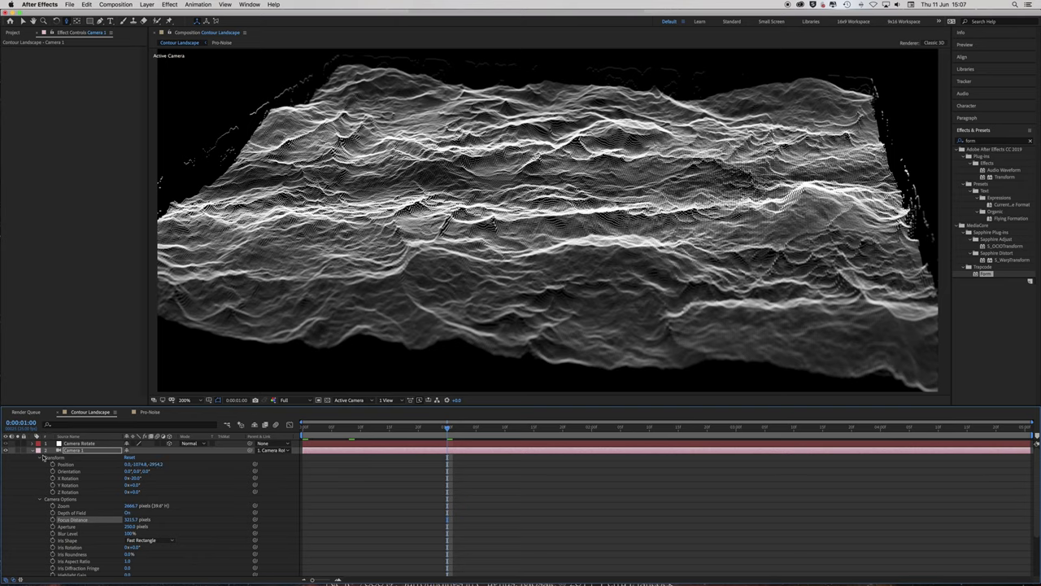
pyautogui.click(34, 452)
pyautogui.click(88, 459)
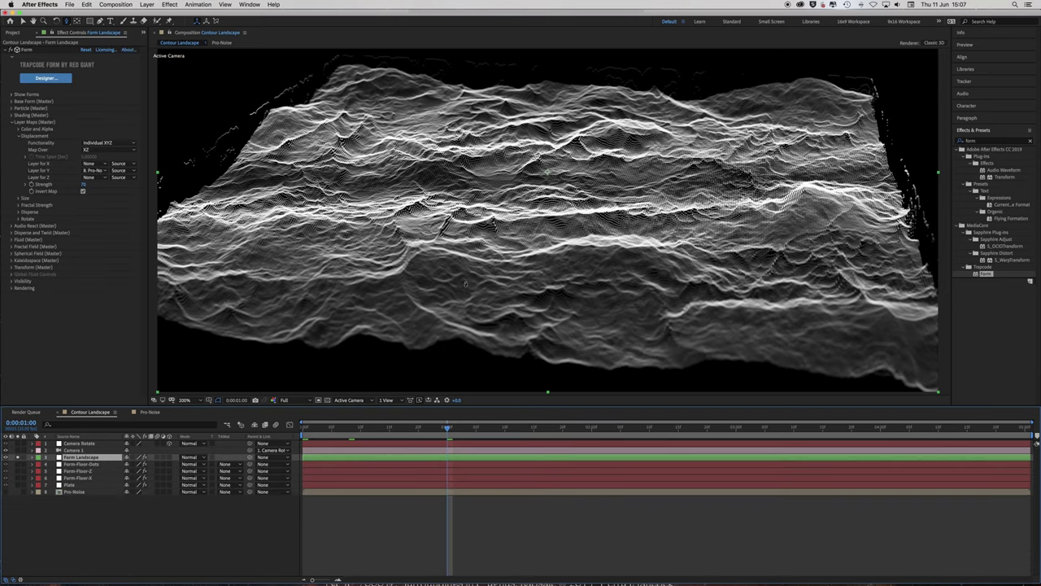
pyautogui.press(',')
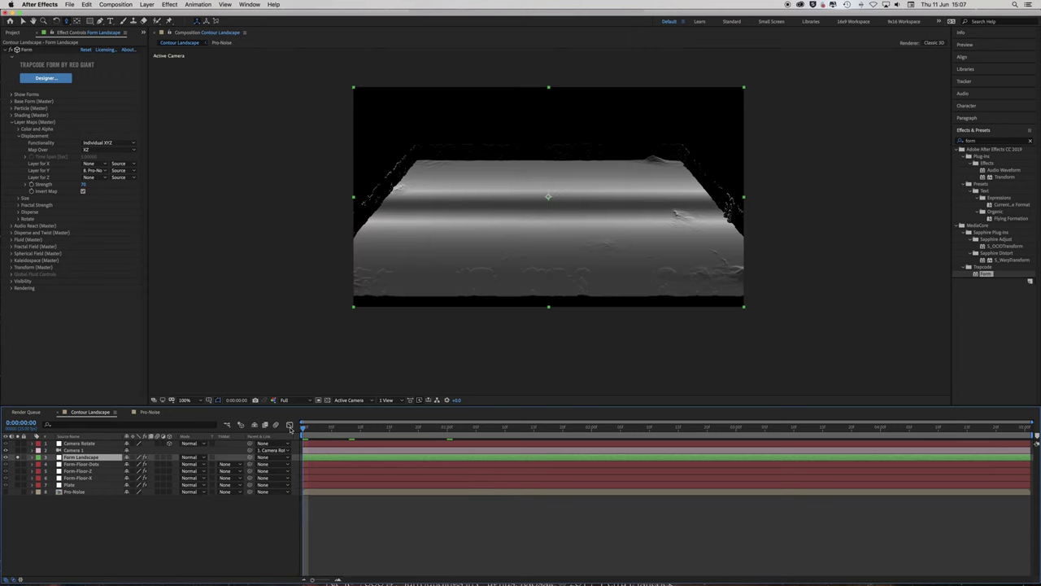
pyautogui.click(448, 429)
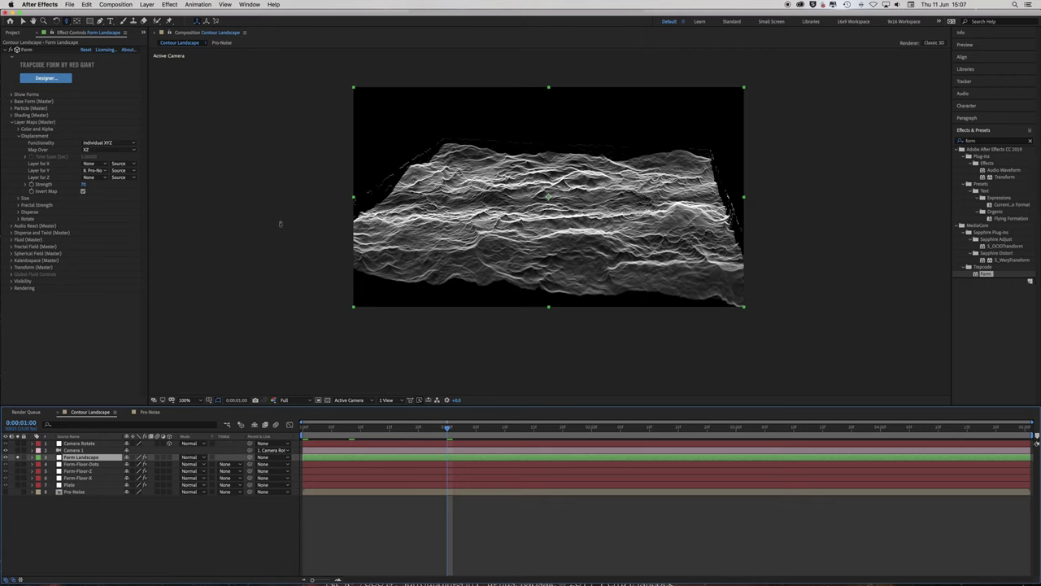
pyautogui.click(17, 136)
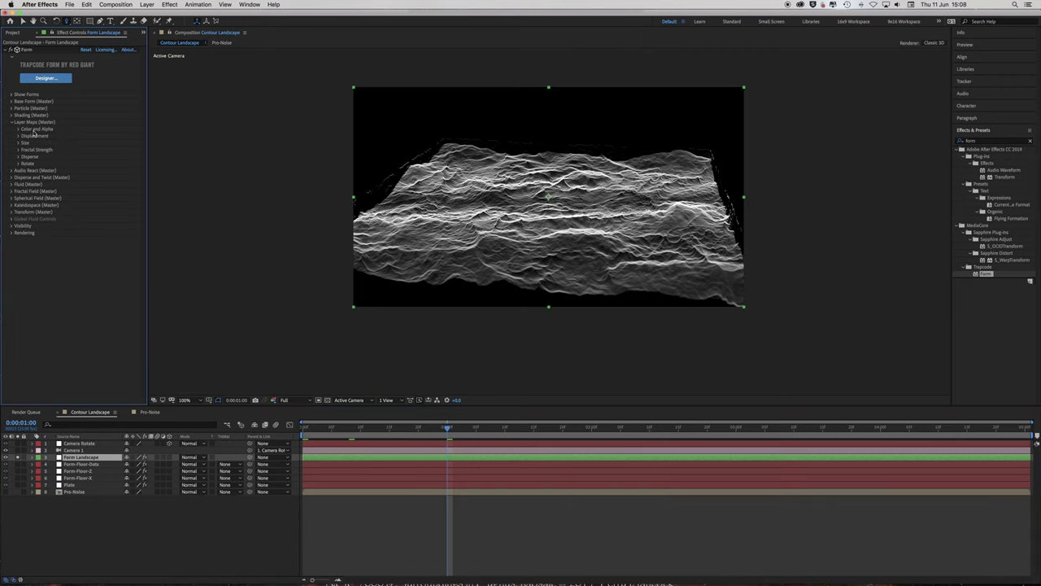
pyautogui.click(18, 130)
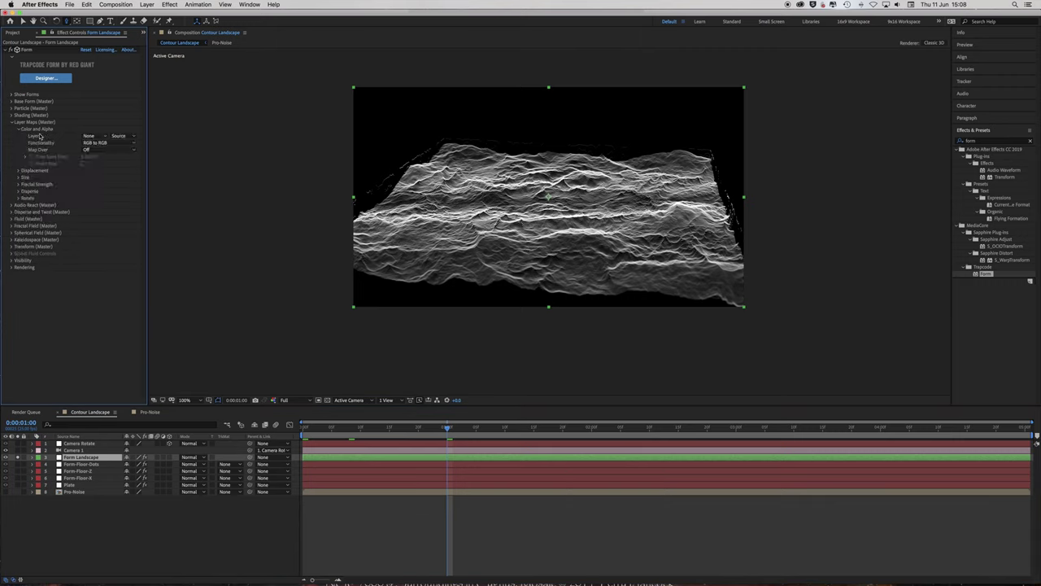
# - Set the Color and Alpha map to Pro-Noise, RGBA to RGBA, over XZ
pyautogui.click(91, 136)
pyautogui.click(114, 204)
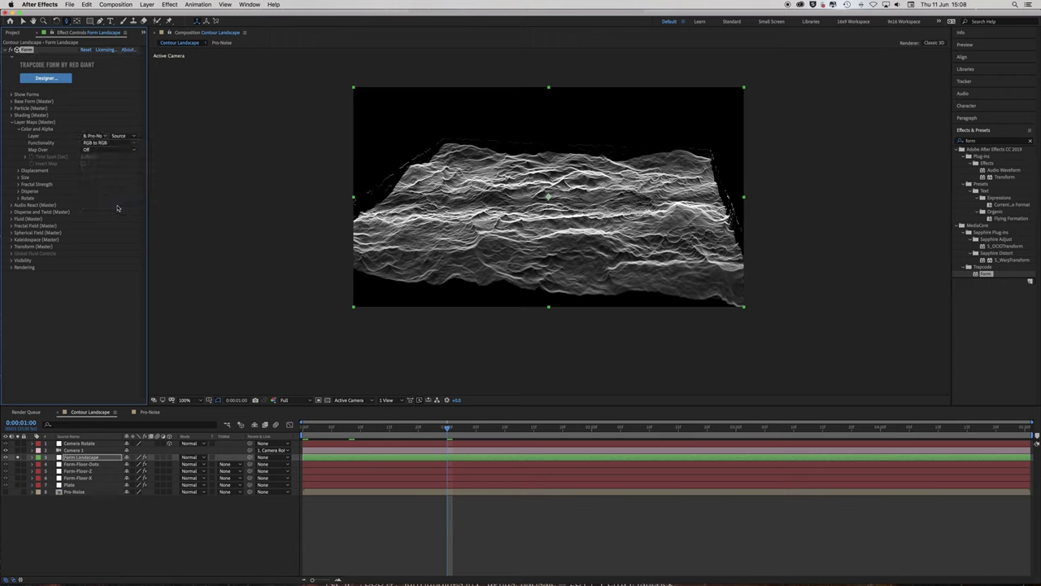
pyautogui.click(114, 143)
pyautogui.click(117, 144)
pyautogui.click(116, 144)
pyautogui.click(118, 154)
pyautogui.click(99, 151)
pyautogui.click(93, 172)
pyautogui.moveTo(446, 429)
pyautogui.mouseDown()
pyautogui.moveTo(302, 434)
pyautogui.moveTo(449, 428)
pyautogui.mouseUp()
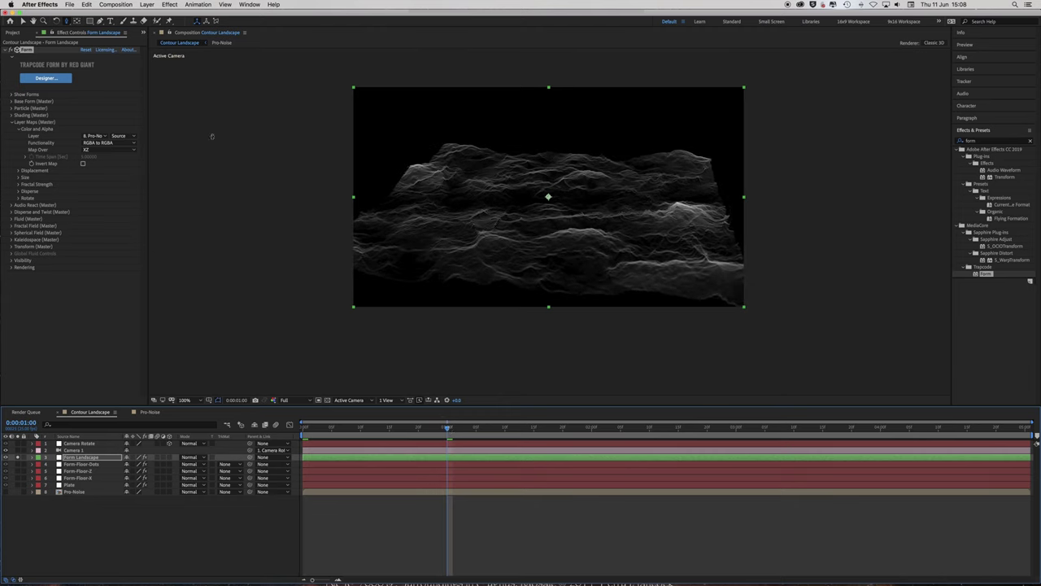
# - Add Hue/Saturation to Form Landscape, enable Colorize and shift the hue toward gold
pyautogui.click(173, 4)
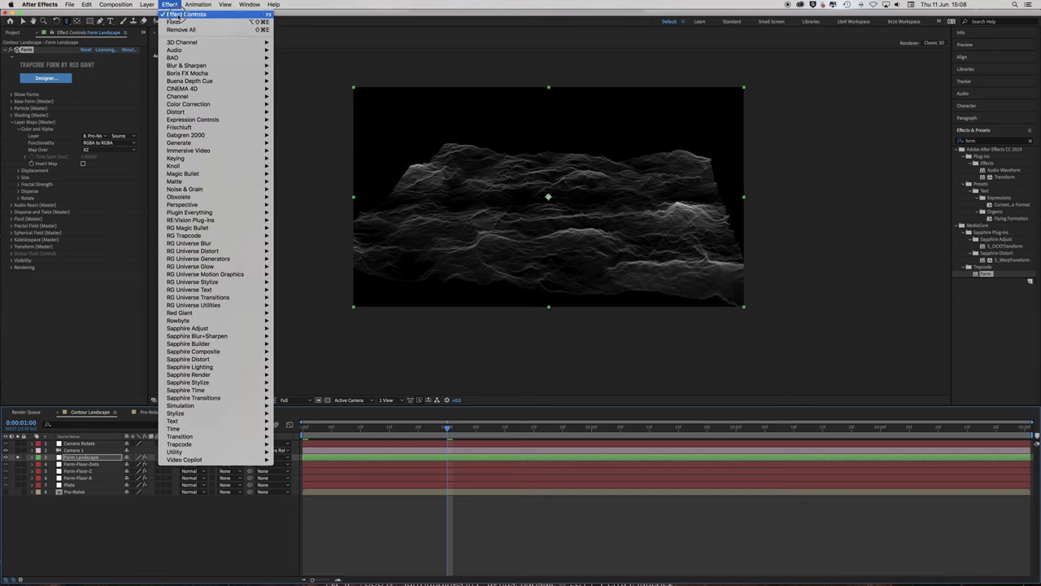
pyautogui.moveTo(209, 138)
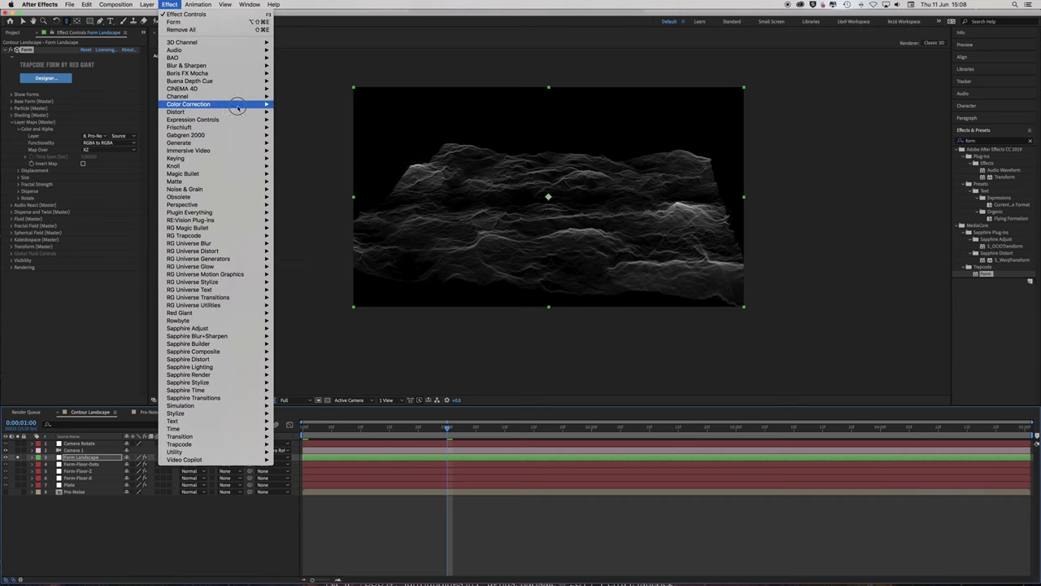
pyautogui.moveTo(255, 106)
pyautogui.click(317, 277)
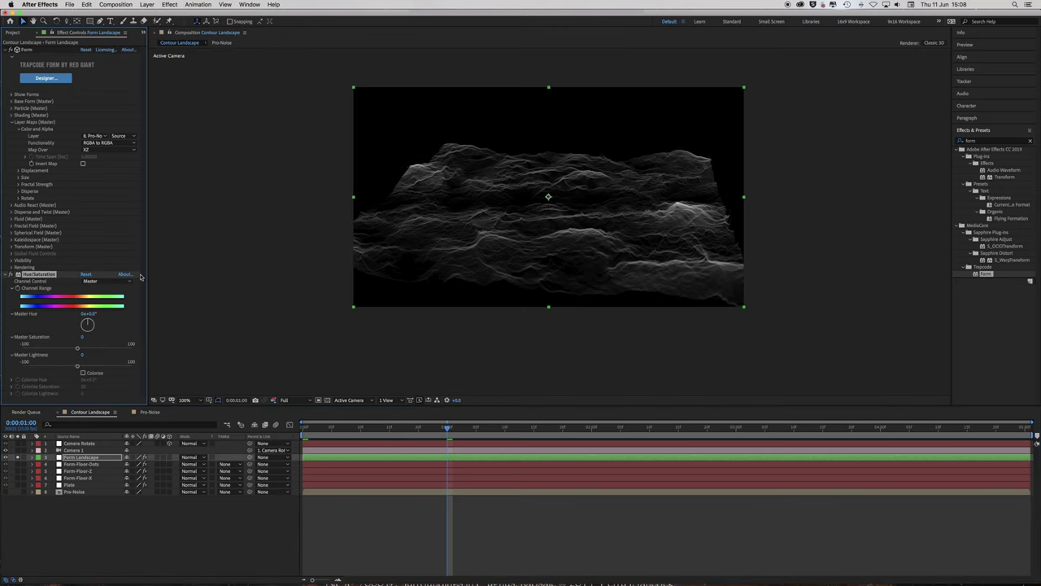
pyautogui.click(82, 373)
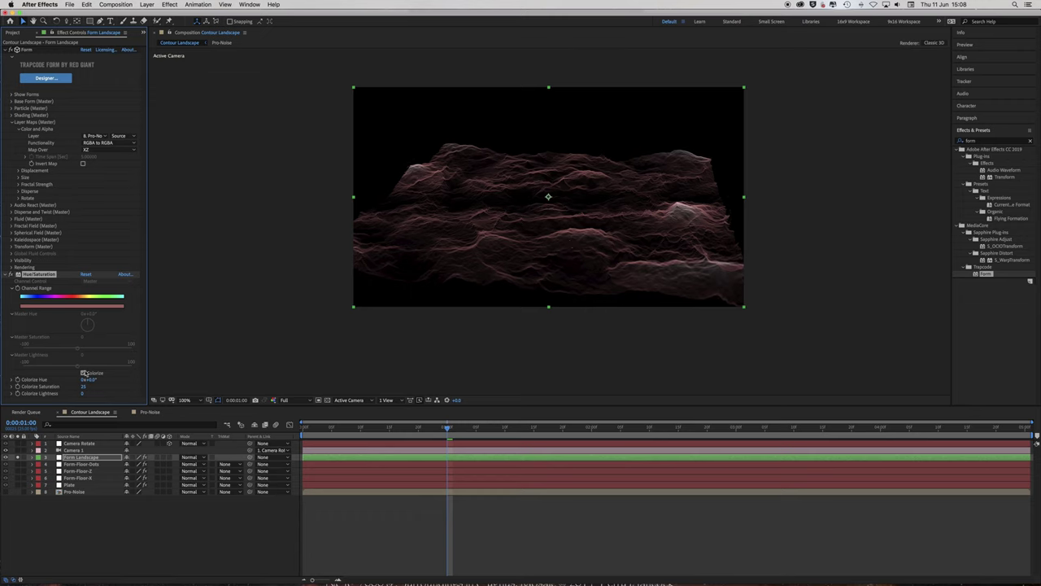
pyautogui.moveTo(85, 379); pyautogui.dragTo(112, 383)
pyautogui.press('.')
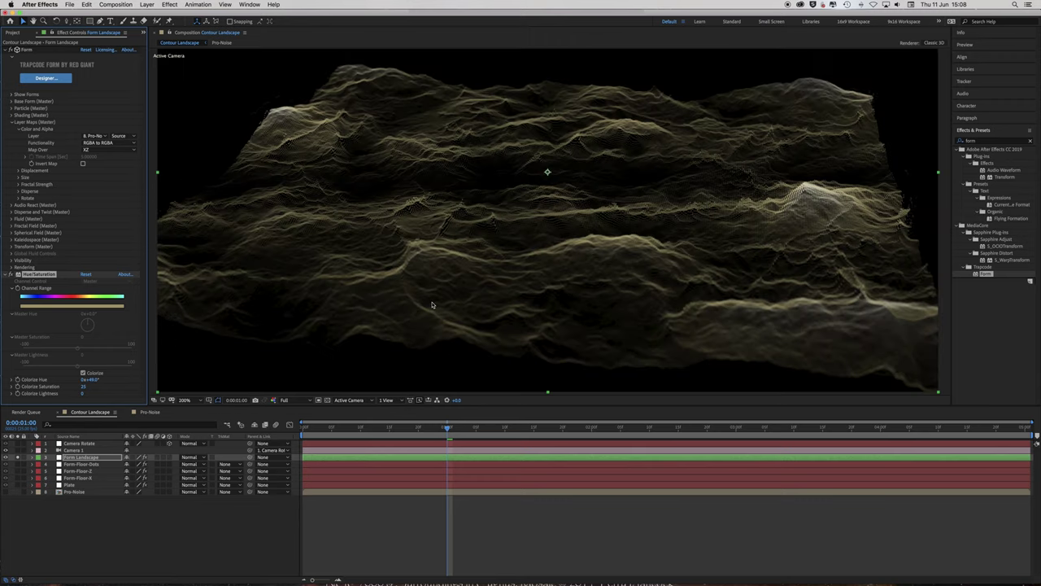
pyautogui.press(',')
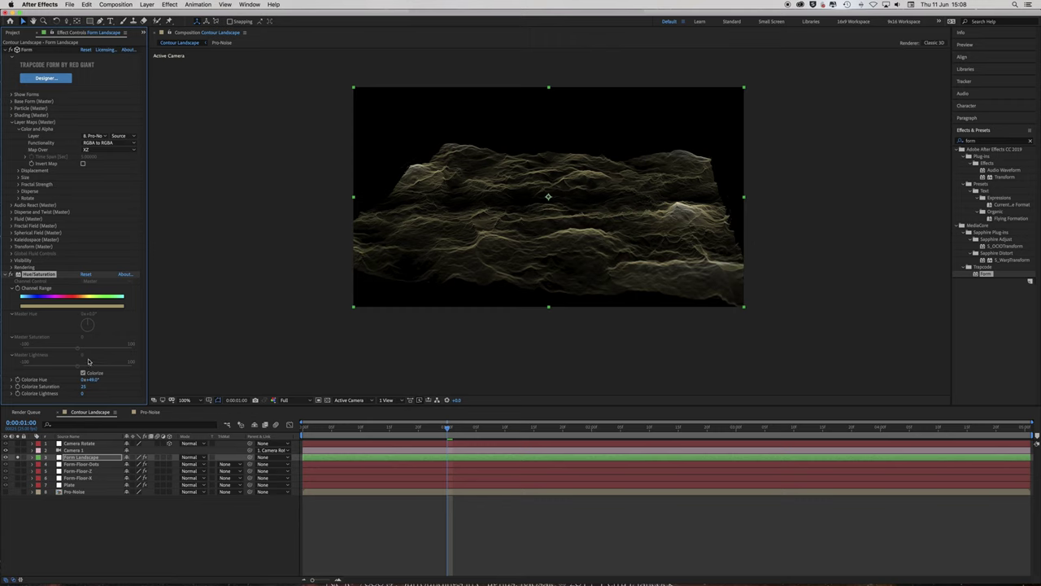
# - Raise Colorize Saturation to 54 and fine-tune Colorize Hue to a 28° orange
pyautogui.moveTo(84, 387); pyautogui.dragTo(99, 388)
pyautogui.press('.')
pyautogui.press(',')
pyautogui.moveTo(91, 380)
pyautogui.mouseDown()
pyautogui.moveTo(122, 383)
pyautogui.moveTo(78, 384)
pyautogui.mouseUp()
pyautogui.press('.')
pyautogui.press(',')
# - Set Form's Particle (Master) blend mode to Screen and check the landscape zoomed in
pyautogui.click(11, 122)
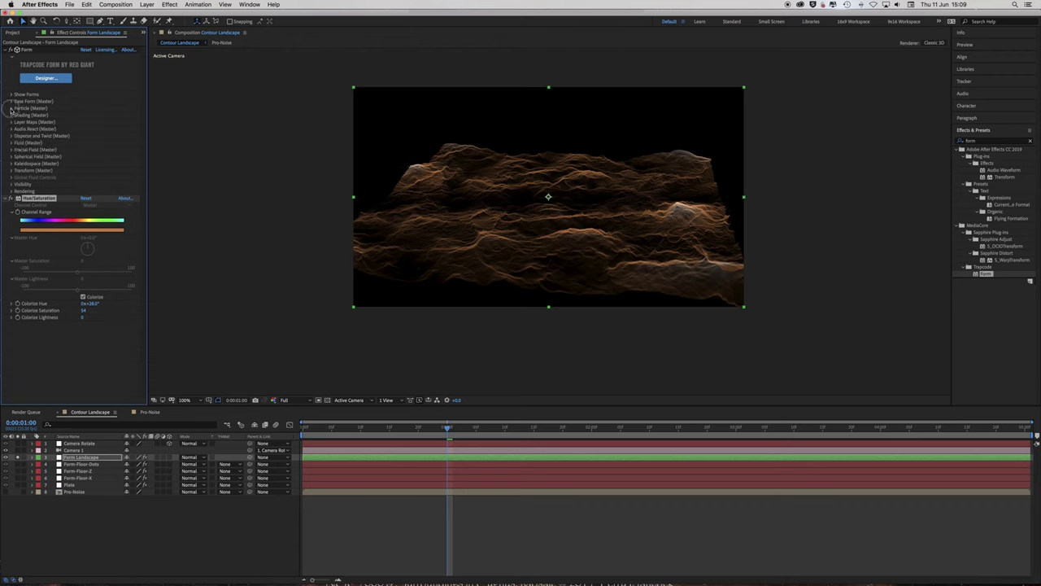
pyautogui.click(12, 108)
pyautogui.click(89, 253)
pyautogui.click(107, 267)
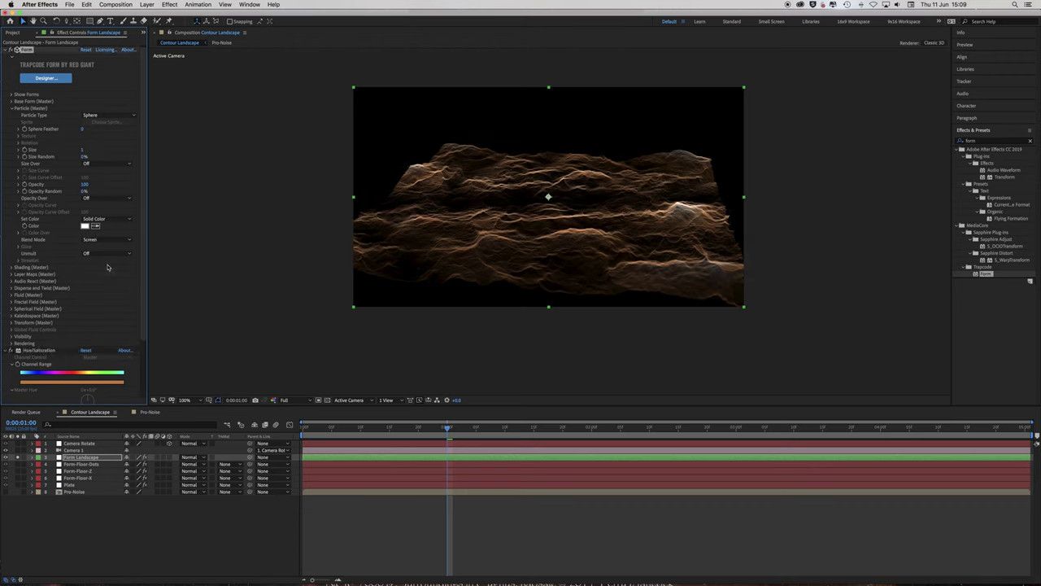
pyautogui.press('.')
pyautogui.press(',')
pyautogui.press('.')
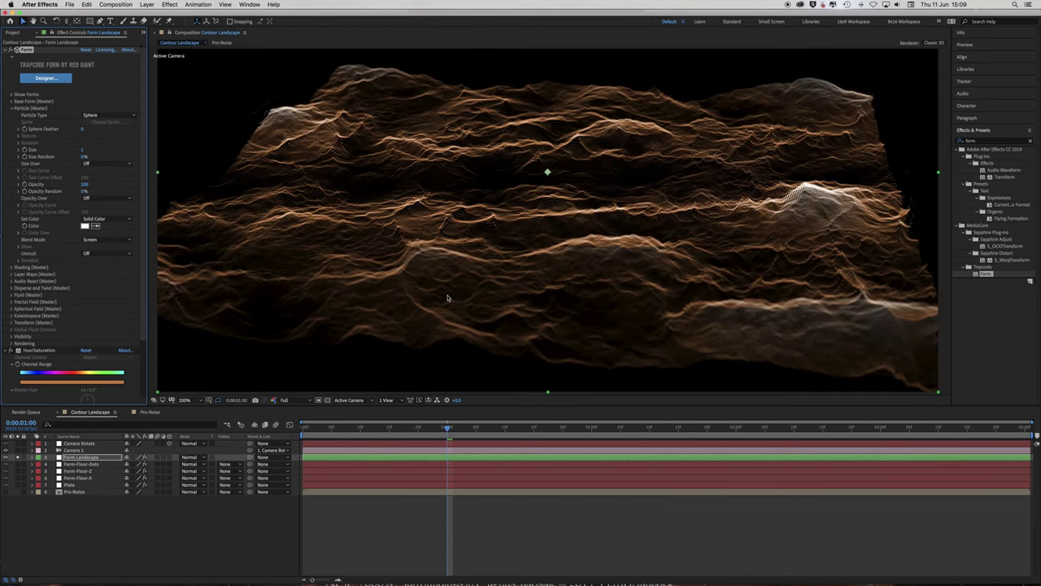
pyautogui.press(',')
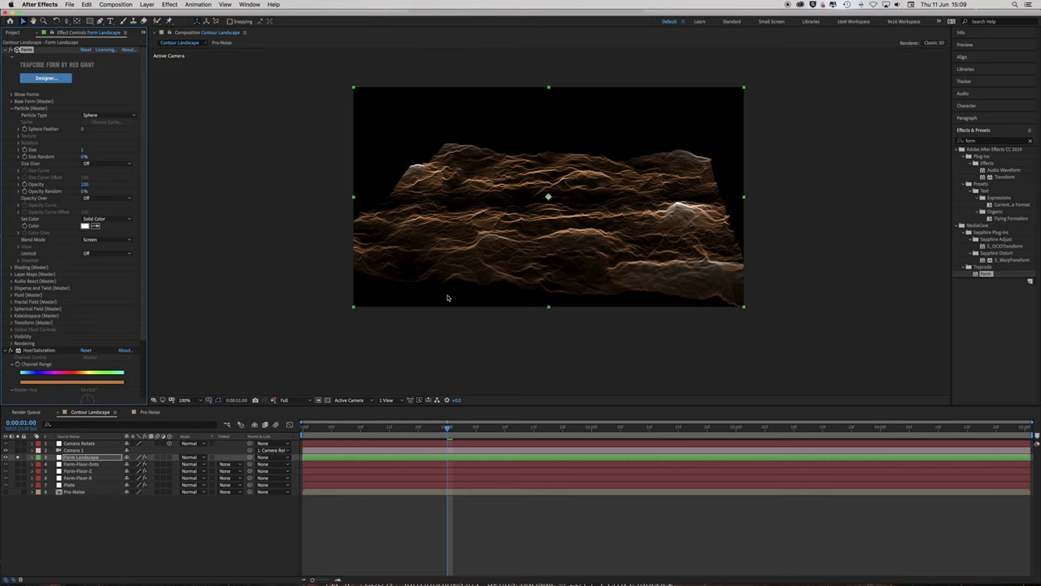
# - Return to frame 0:00:00:09 and bring up the Color Correction effects list
pyautogui.moveTo(430, 427)
pyautogui.mouseDown()
pyautogui.moveTo(302, 431)
pyautogui.moveTo(447, 429)
pyautogui.mouseUp()
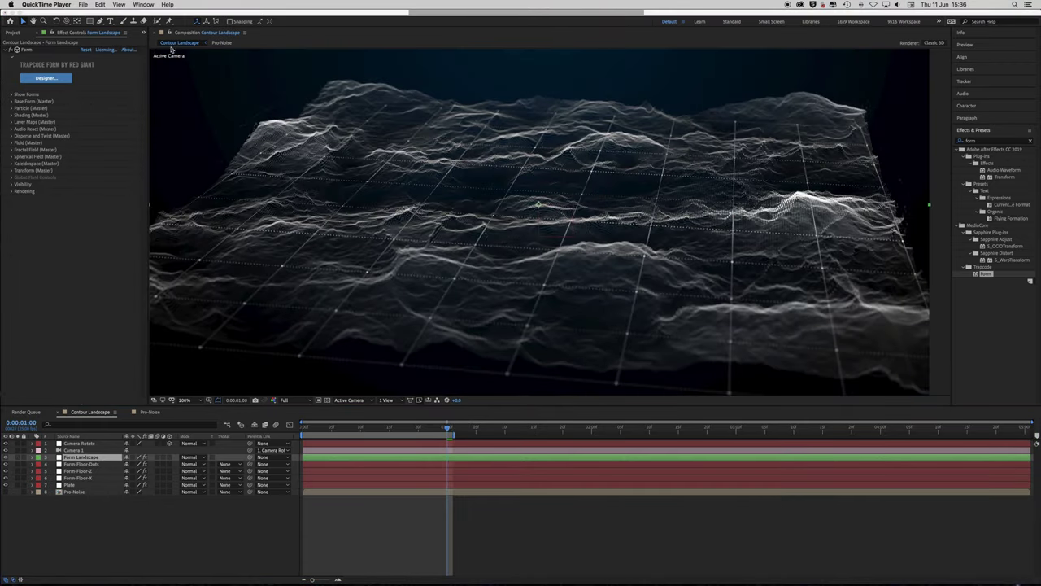
pyautogui.click(118, 19)
pyautogui.click(169, 4)
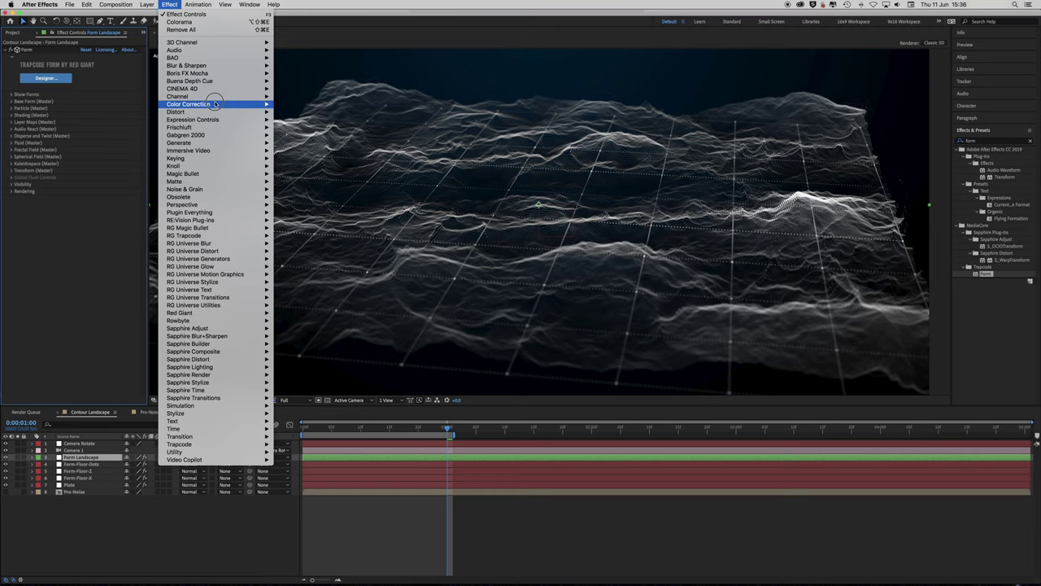
pyautogui.moveTo(196, 104)
pyautogui.click(338, 274)
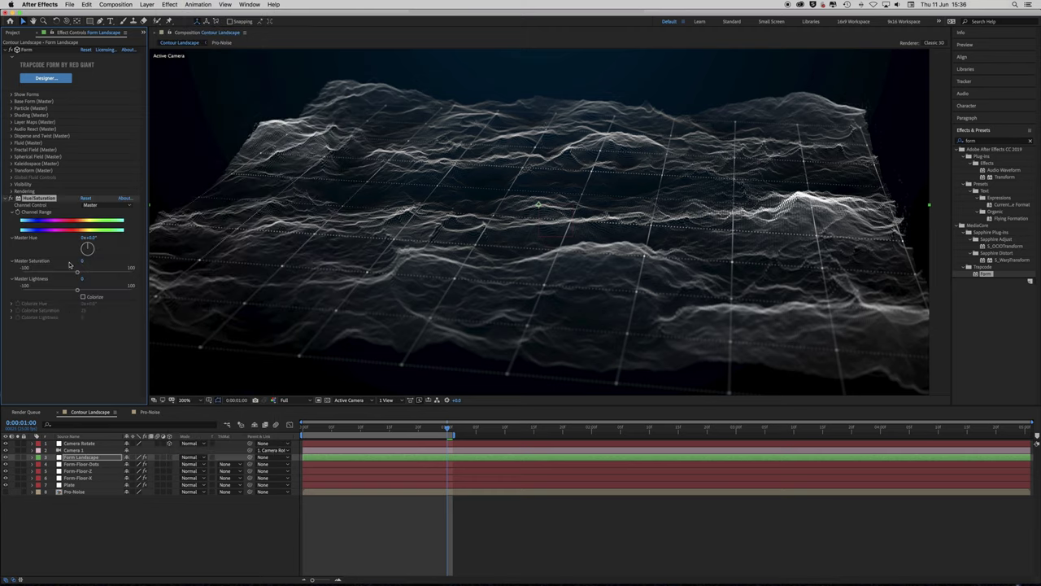
pyautogui.click(82, 296)
pyautogui.moveTo(93, 303); pyautogui.dragTo(118, 310)
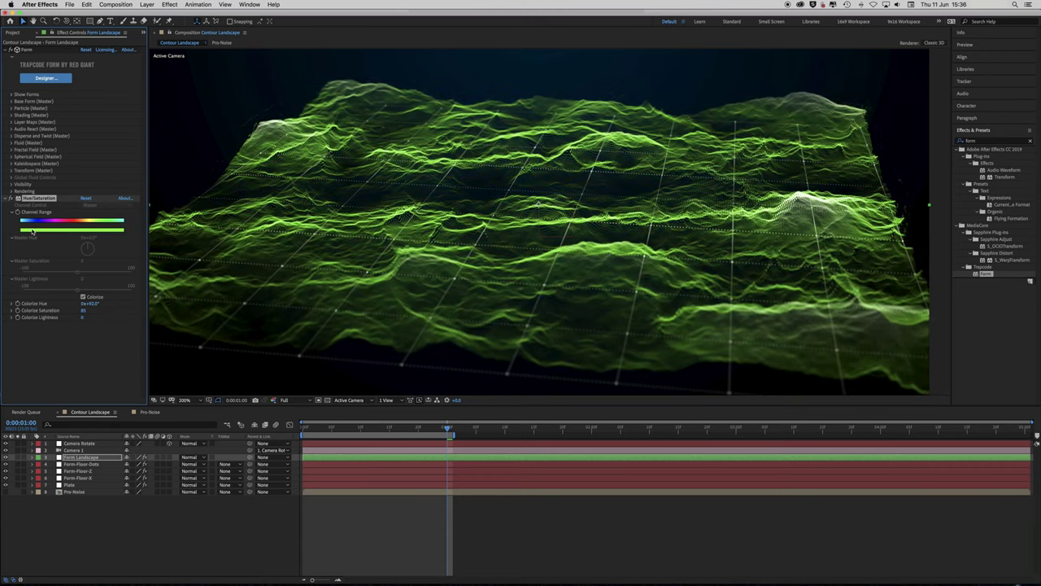
pyautogui.press('Delete')
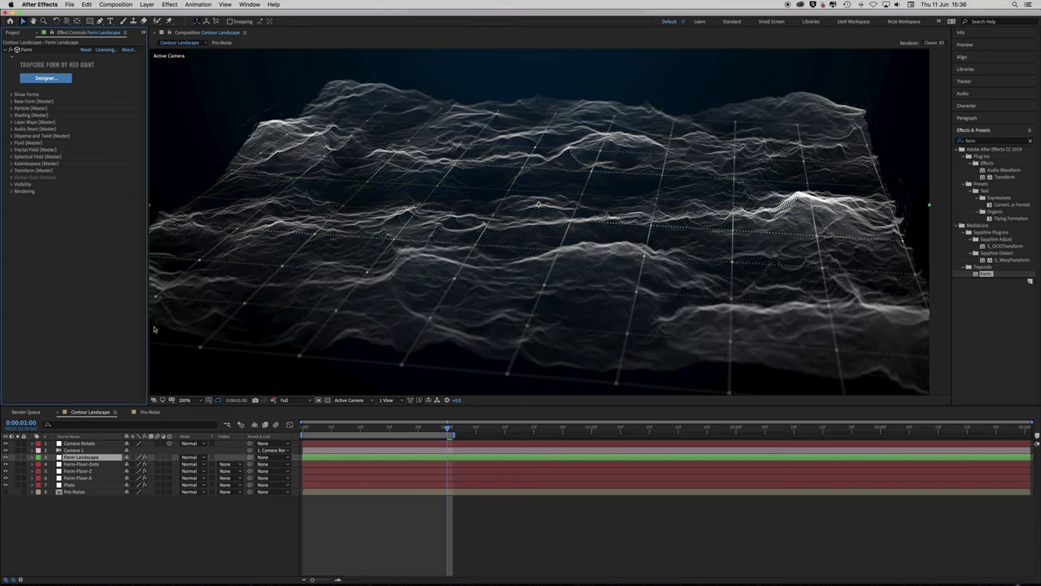
# - Duplicate the Pro-Noise comp as 'Pro-Noise COLOUR' and open it
pyautogui.click(155, 414)
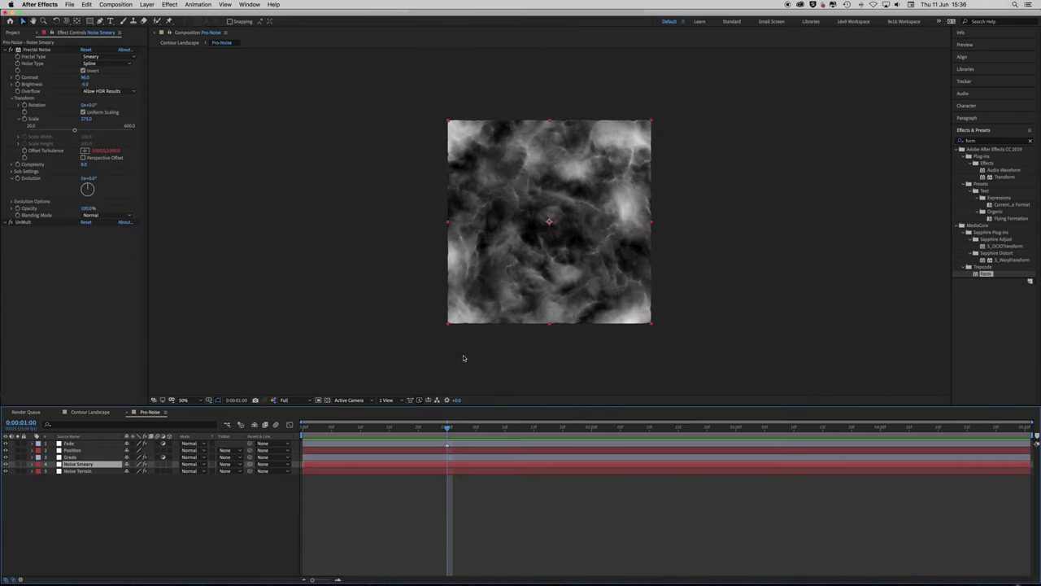
pyautogui.click(13, 33)
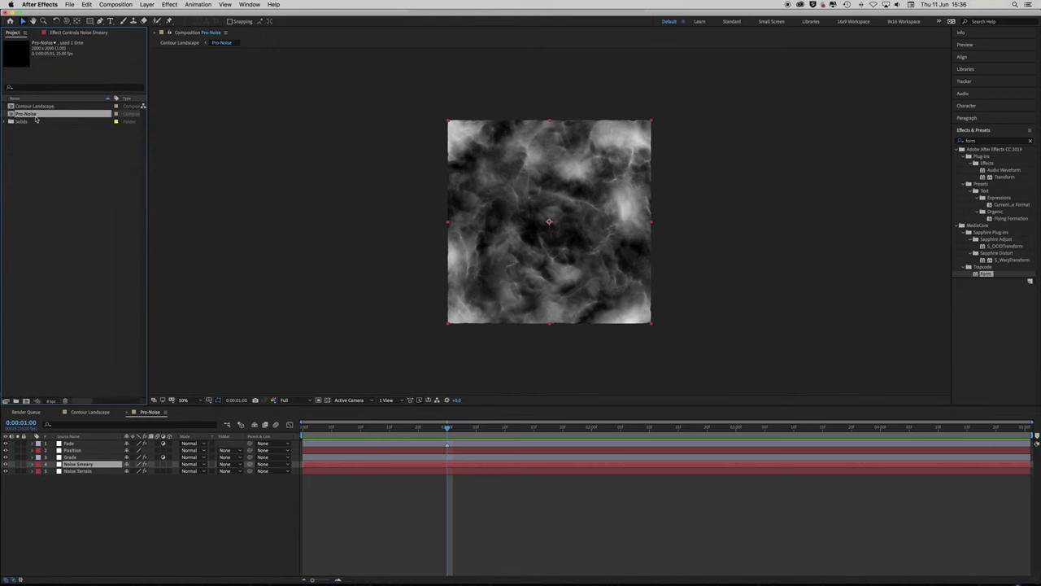
pyautogui.press('super+d')
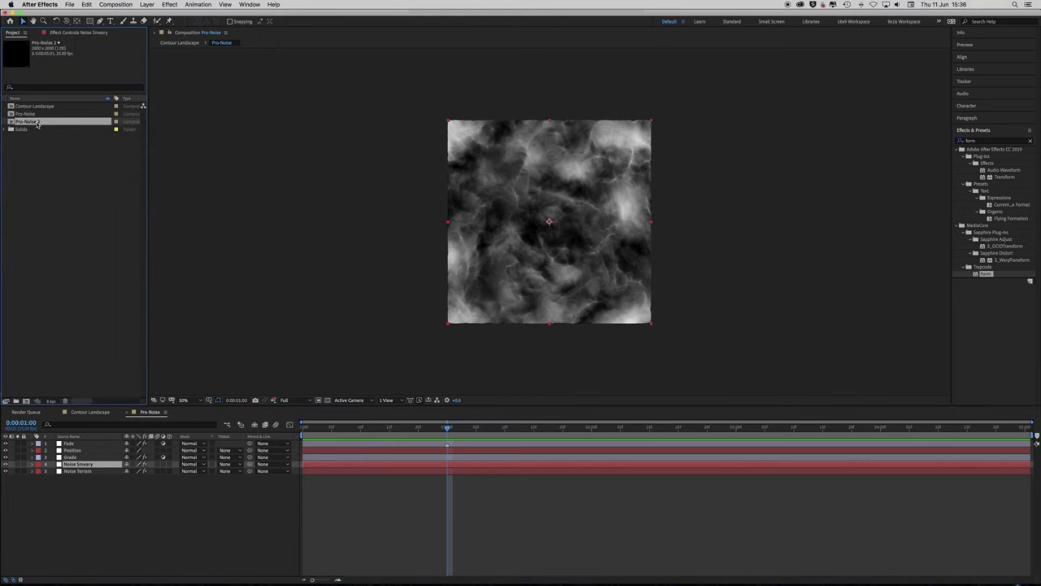
pyautogui.press('Return')
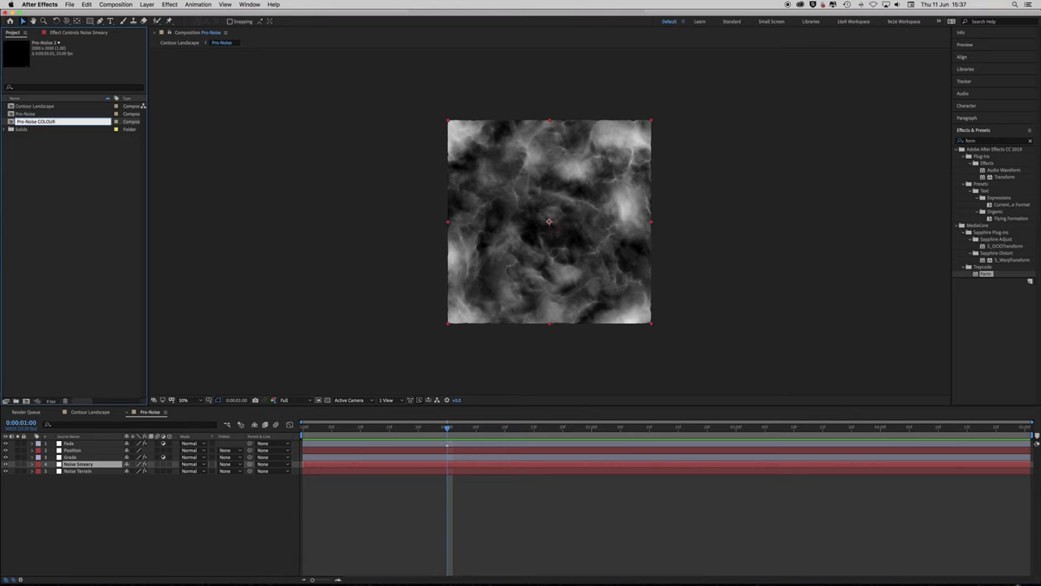
pyautogui.press('Return')
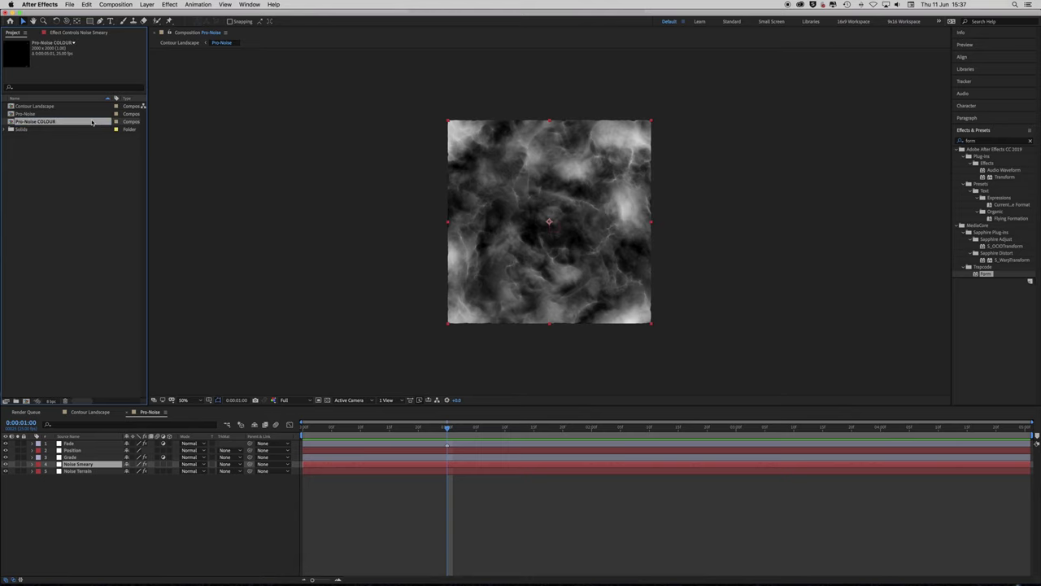
pyautogui.doubleClick(91, 122)
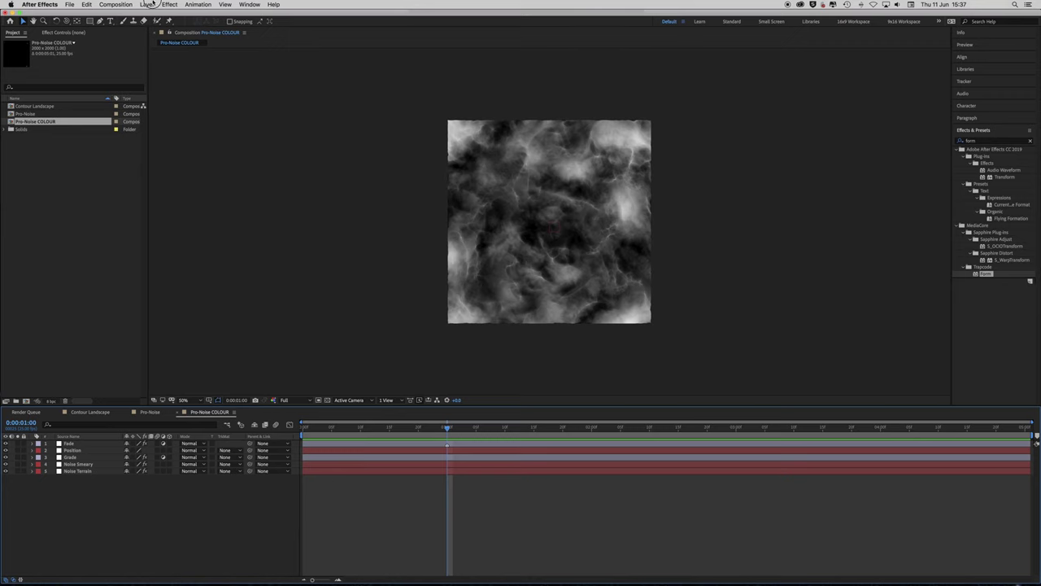
# - Add a new adjustment layer on top and name it 'COLOUR'
pyautogui.click(148, 4)
pyautogui.moveTo(175, 14)
pyautogui.click(264, 64)
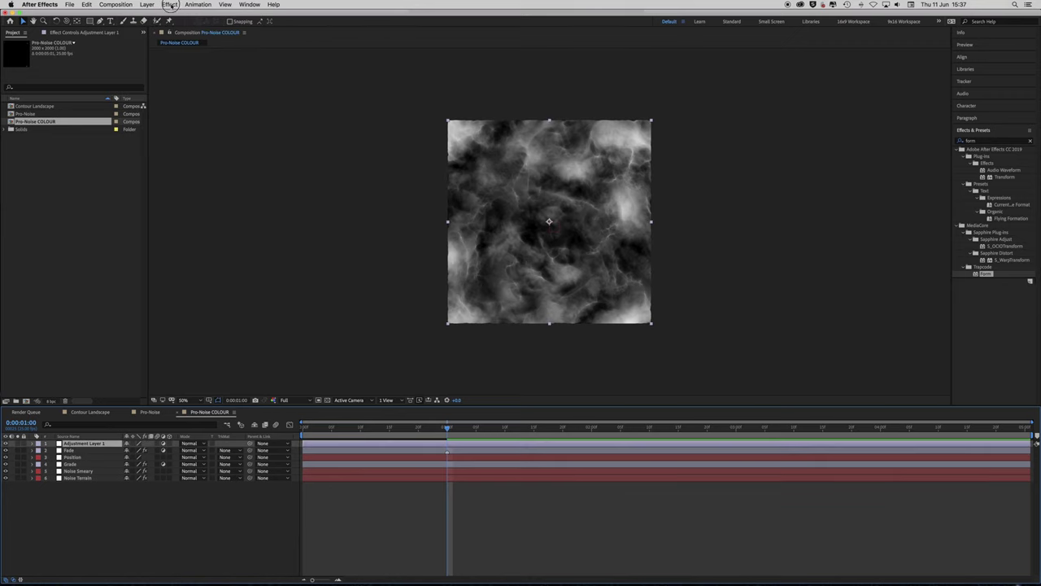
pyautogui.click(169, 4)
pyautogui.moveTo(147, 4)
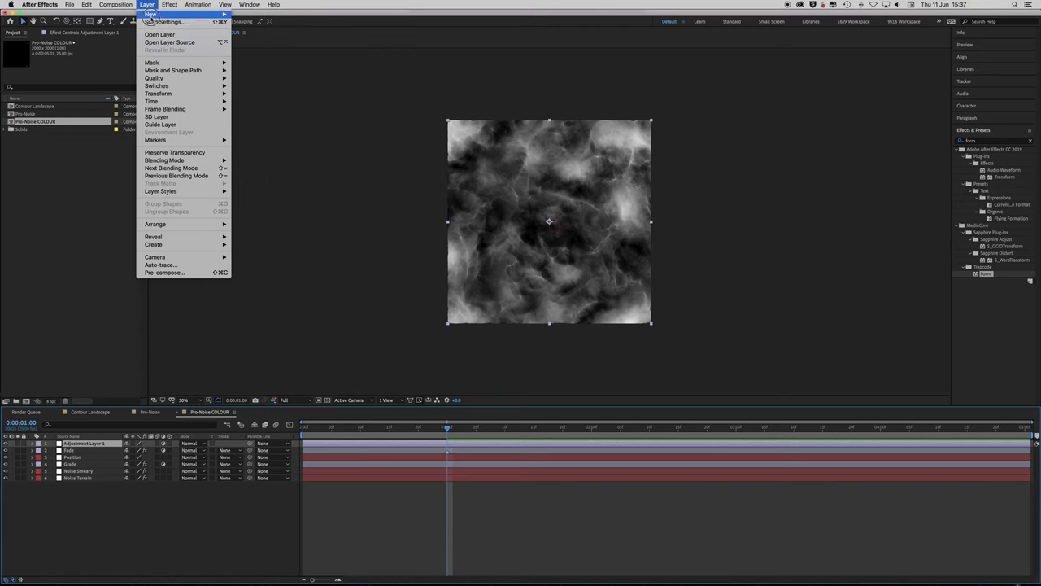
pyautogui.click(154, 22)
pyautogui.write('COLOUR')
pyautogui.press('Return')
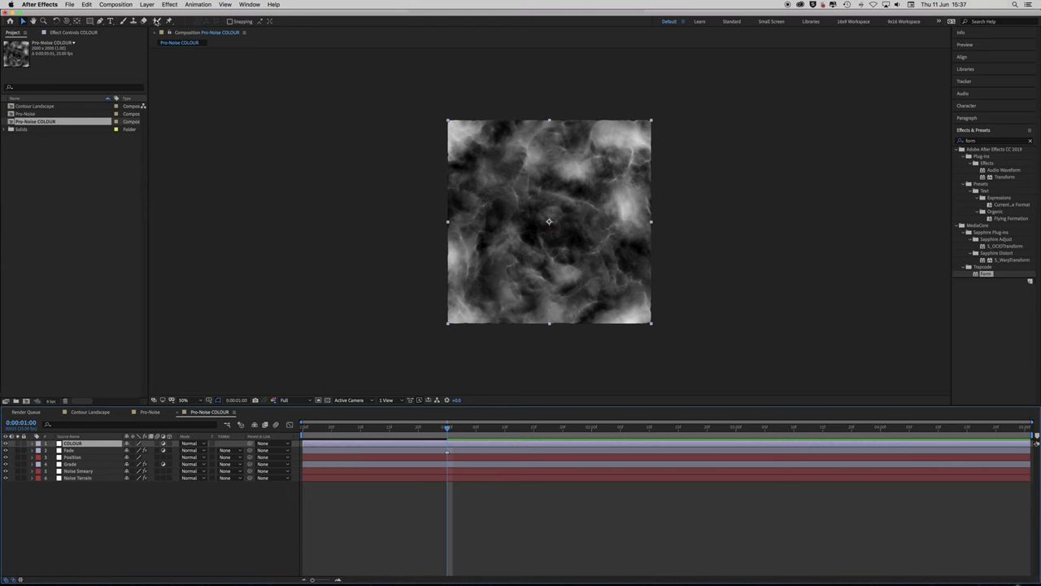
# - Apply Colorama to the COLOUR layer and choose the Ramp Red output cycle preset
pyautogui.click(169, 4)
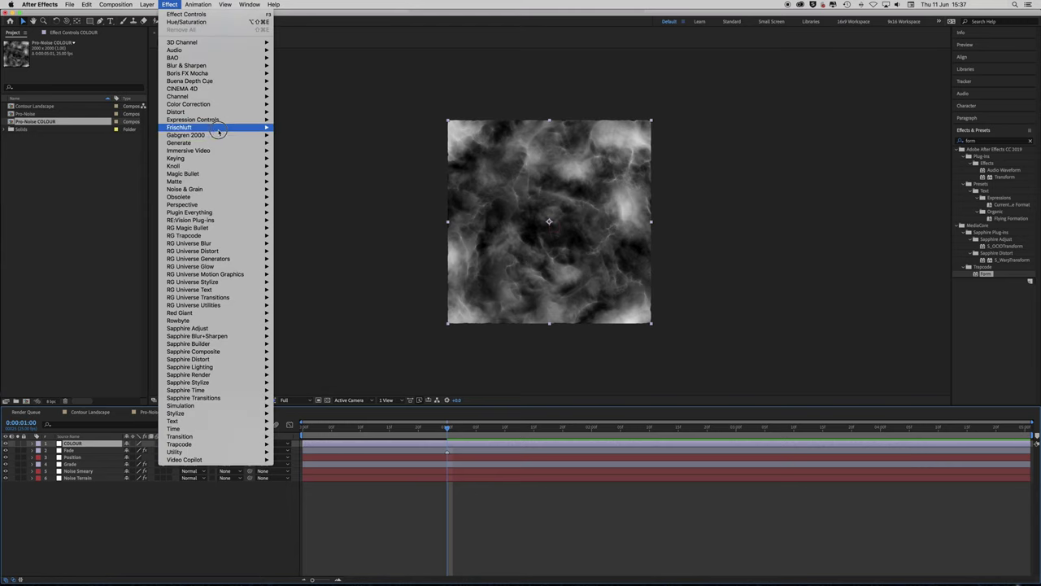
pyautogui.moveTo(219, 104)
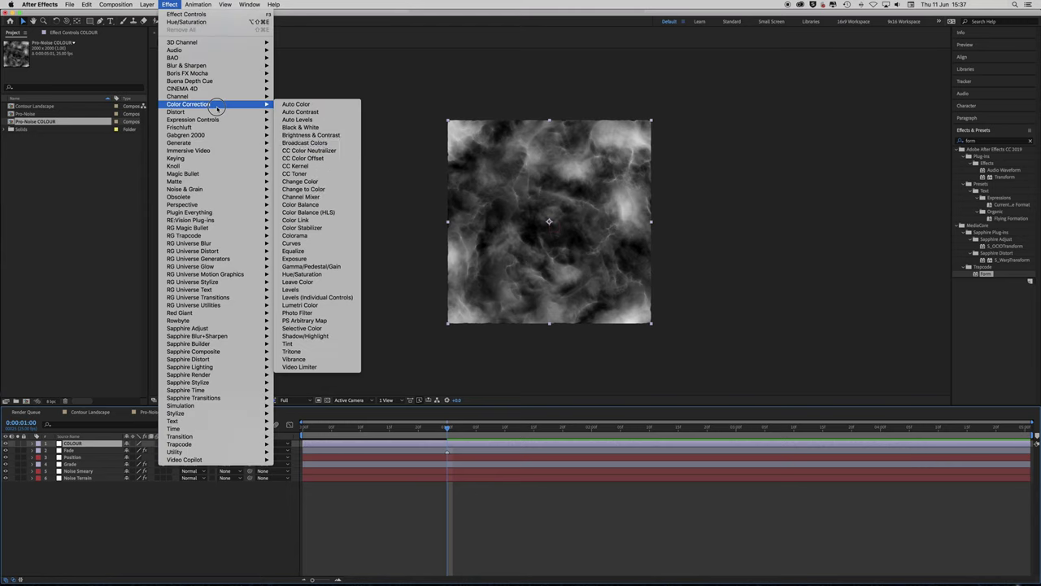
pyautogui.click(335, 238)
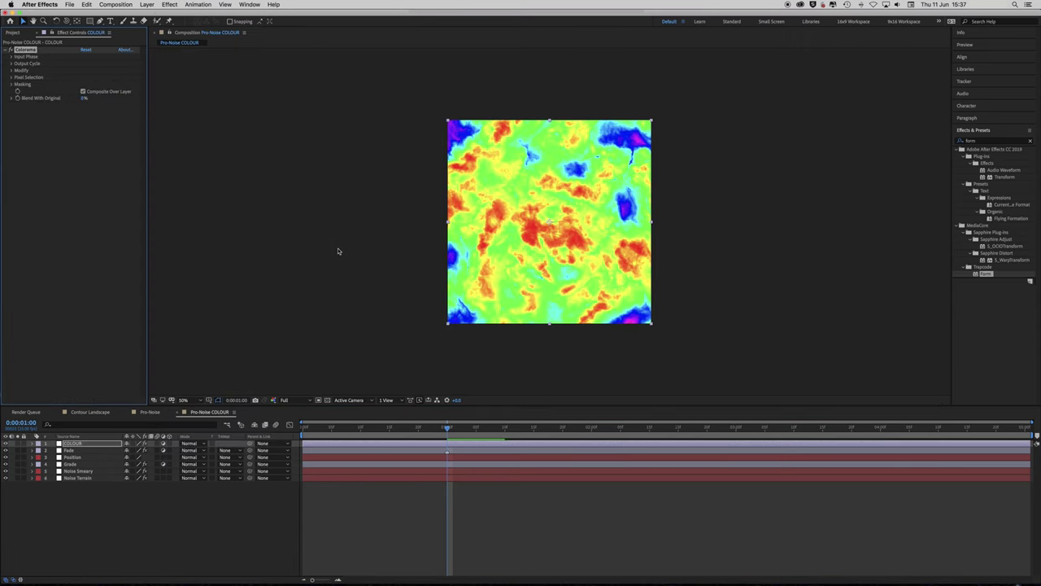
pyautogui.click(11, 63)
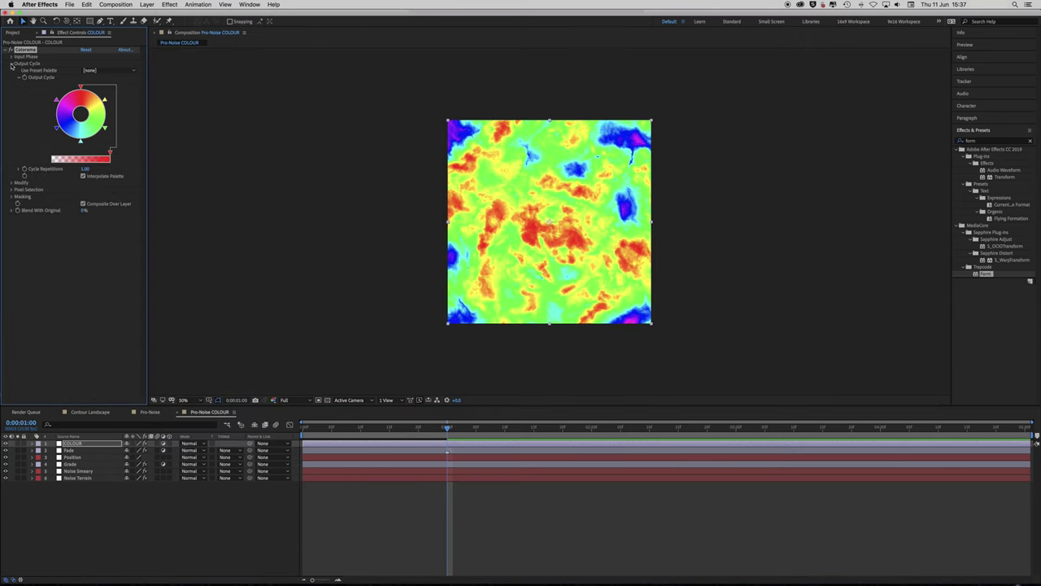
pyautogui.click(105, 71)
pyautogui.click(102, 86)
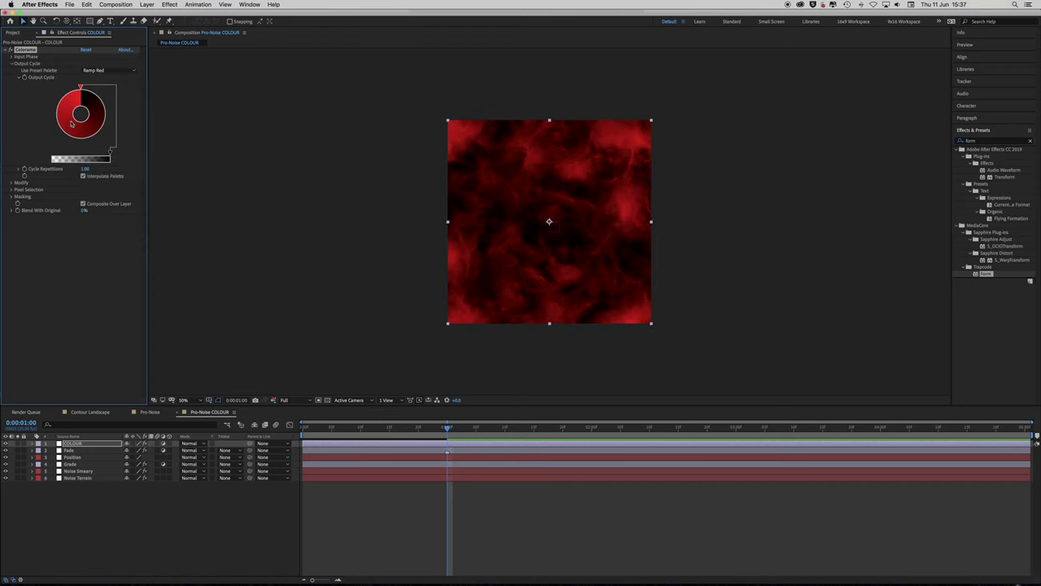
# - Open a palette point's colour picker and switch it to the colour wheel
pyautogui.doubleClick(81, 87)
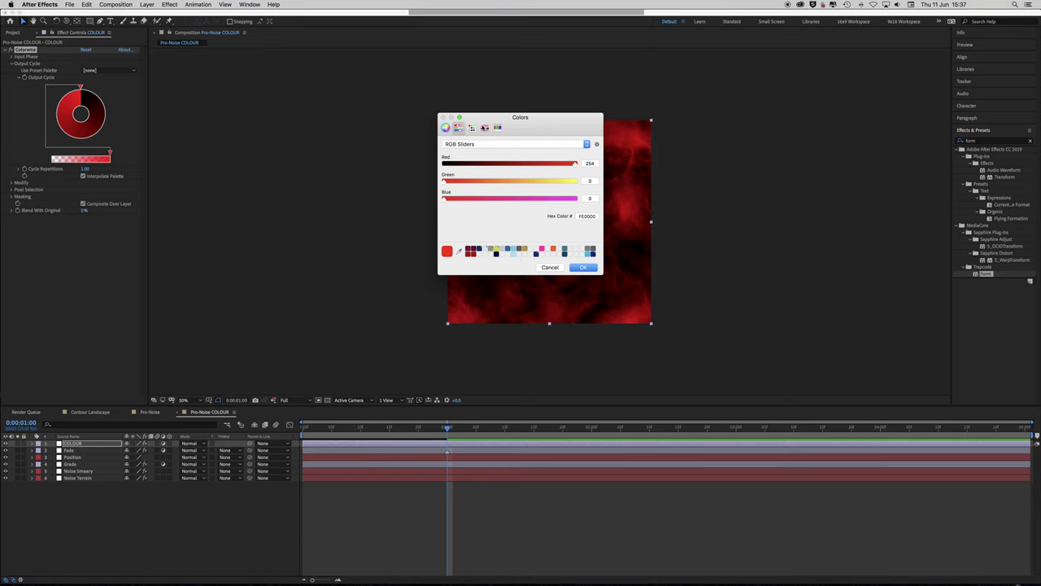
pyautogui.moveTo(516, 128); pyautogui.dragTo(339, 138)
pyautogui.click(268, 138)
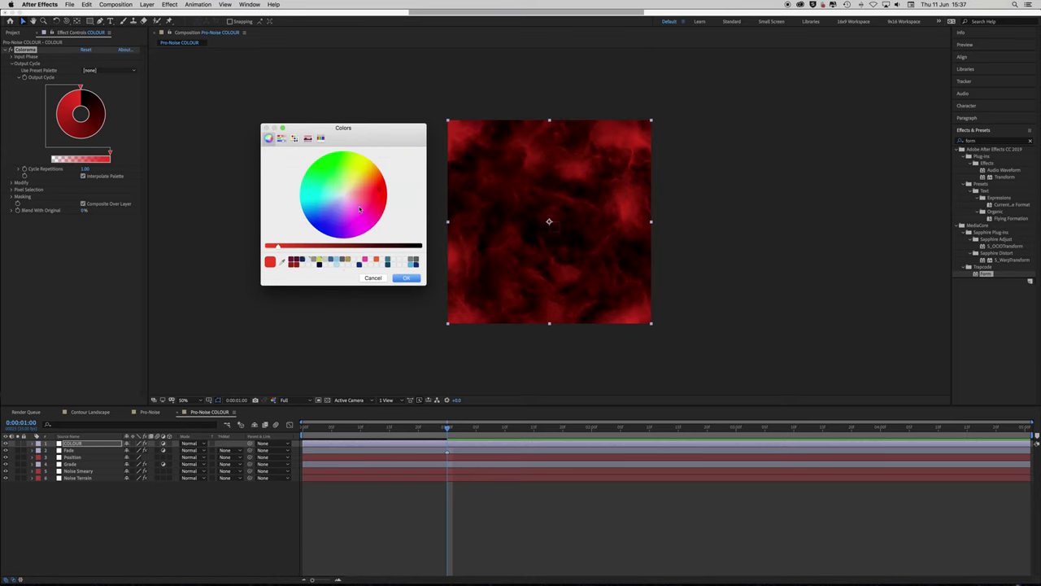
# - Recolour one Output Cycle palette point to a pale light tan
pyautogui.click(346, 191)
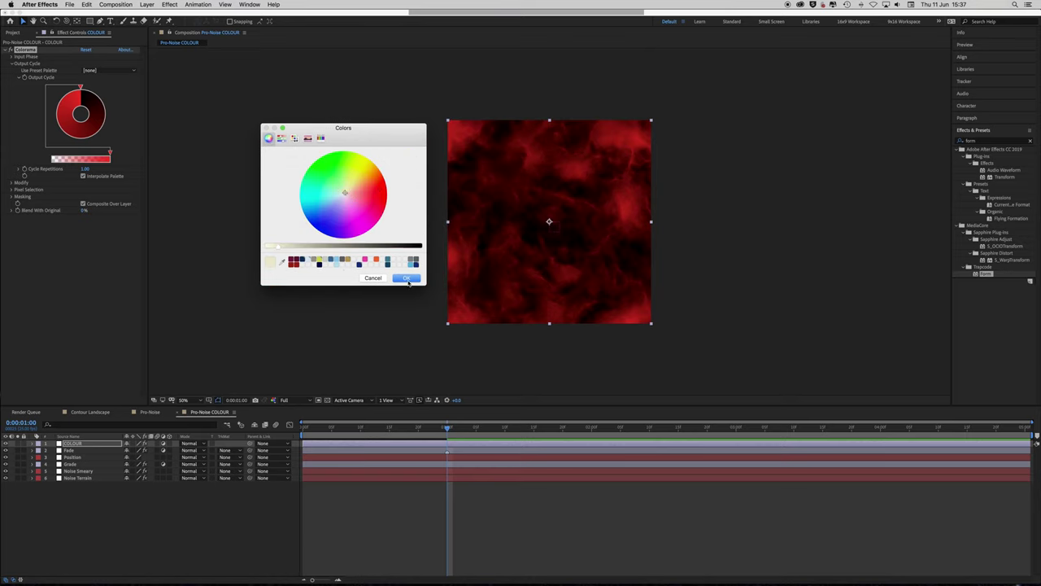
pyautogui.click(407, 278)
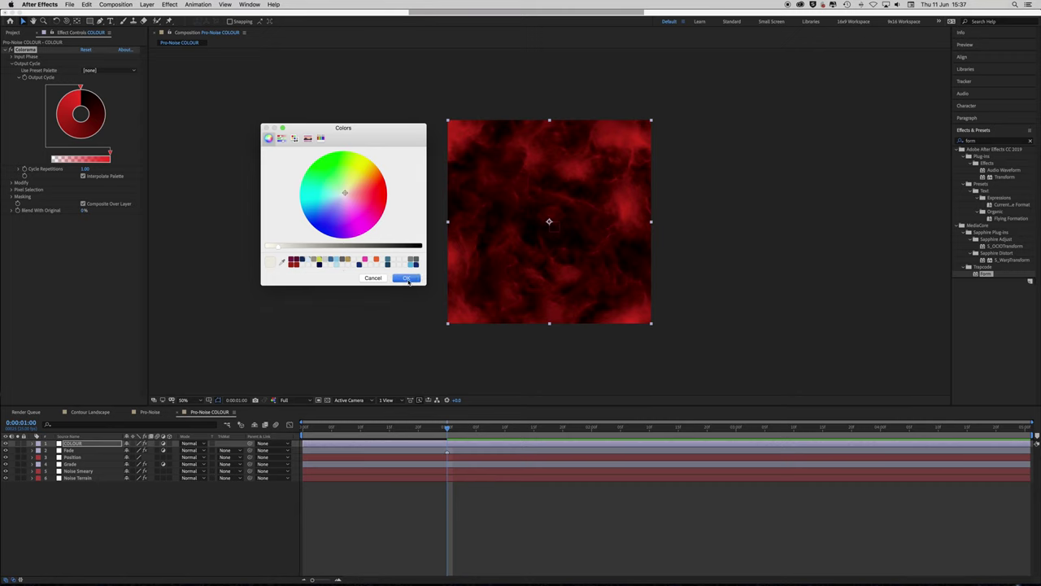
pyautogui.doubleClick(60, 123)
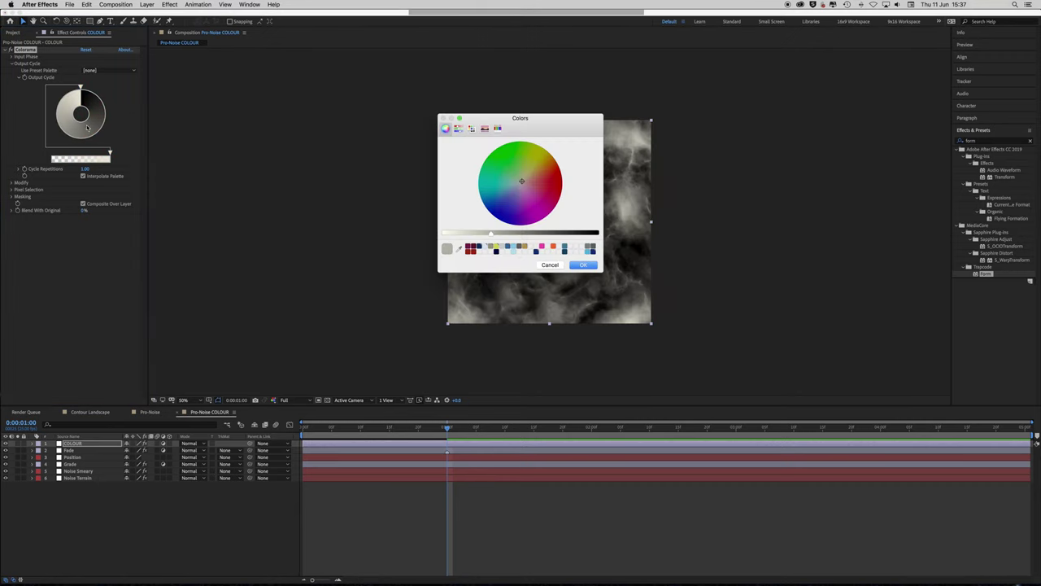
pyautogui.click(557, 266)
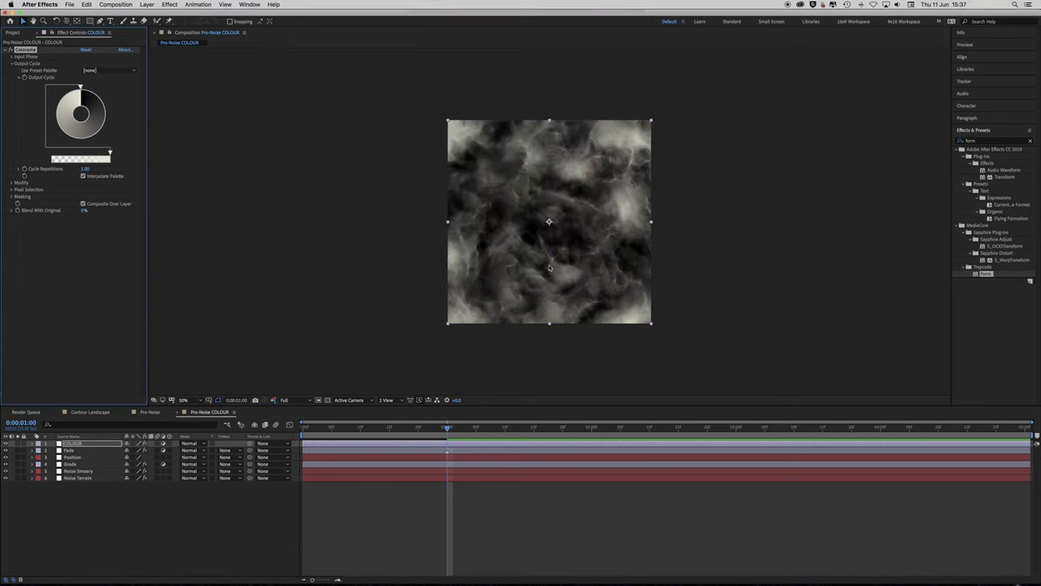
pyautogui.doubleClick(64, 120)
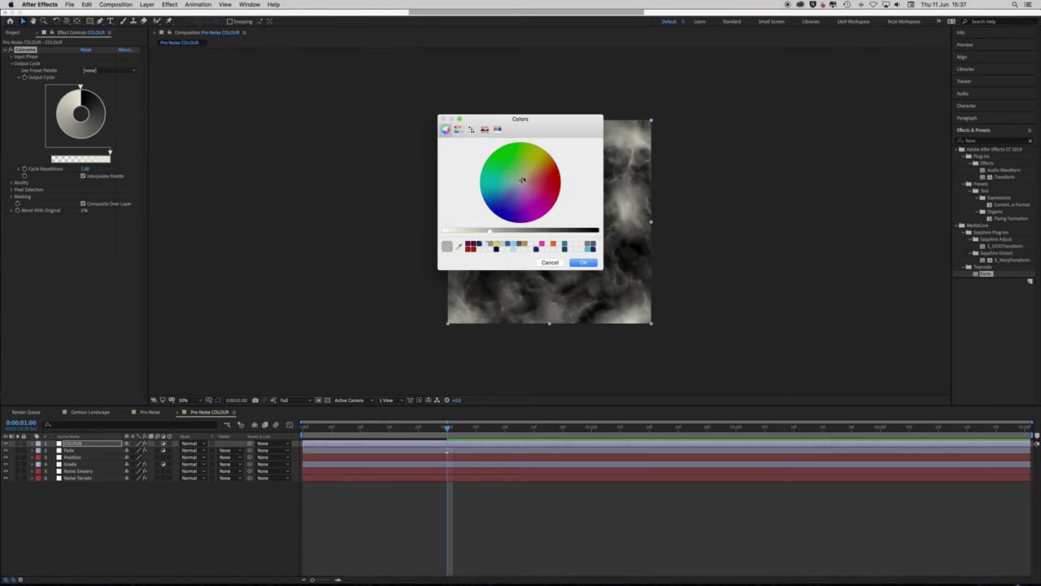
pyautogui.moveTo(522, 180); pyautogui.dragTo(534, 172)
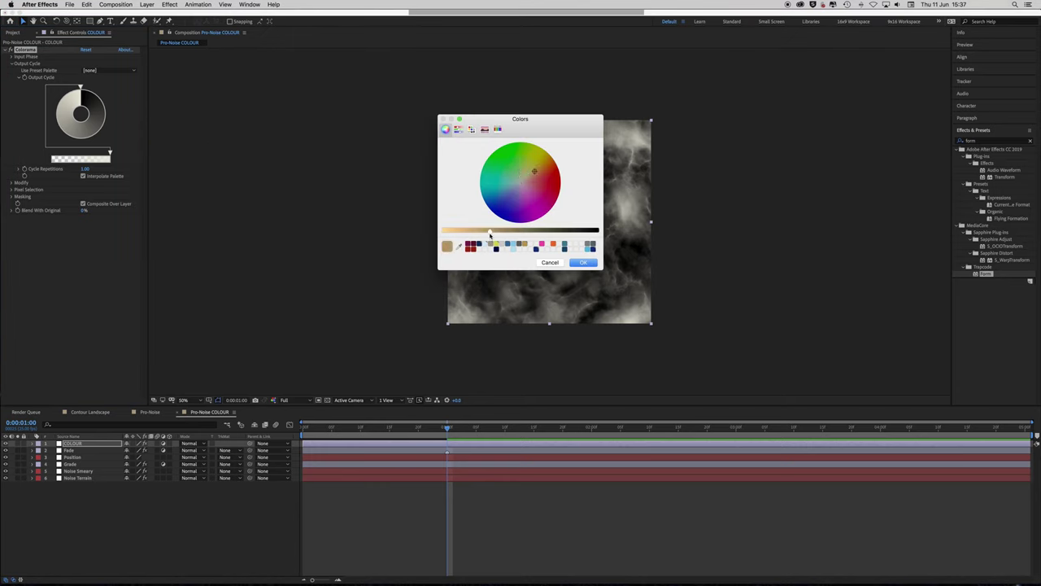
pyautogui.moveTo(491, 234); pyautogui.dragTo(446, 237)
pyautogui.click(582, 262)
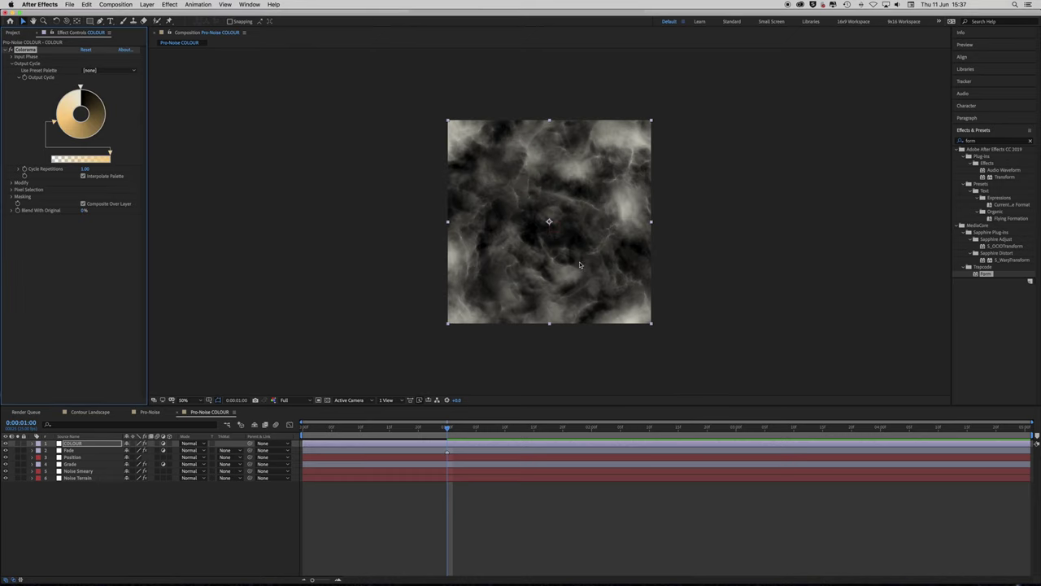
# - Set two more palette points to orange and to a very dark brown
pyautogui.doubleClick(103, 122)
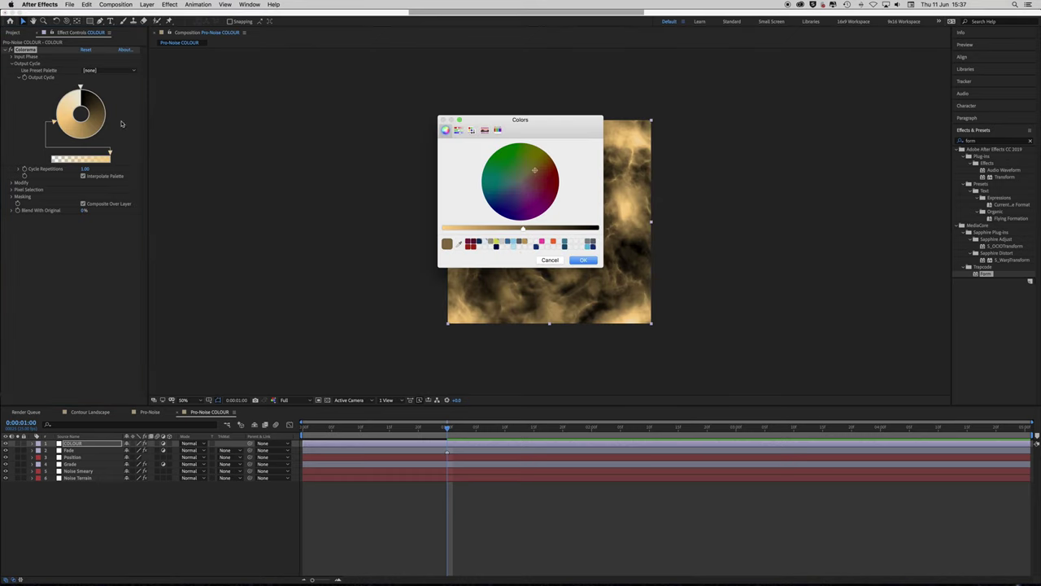
pyautogui.click(541, 169)
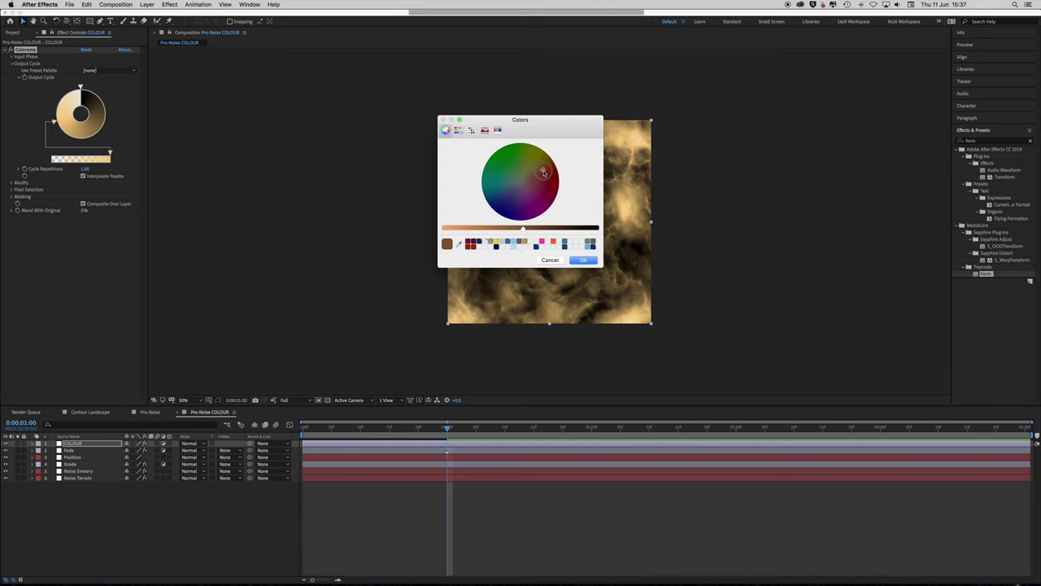
pyautogui.moveTo(523, 229); pyautogui.dragTo(488, 232)
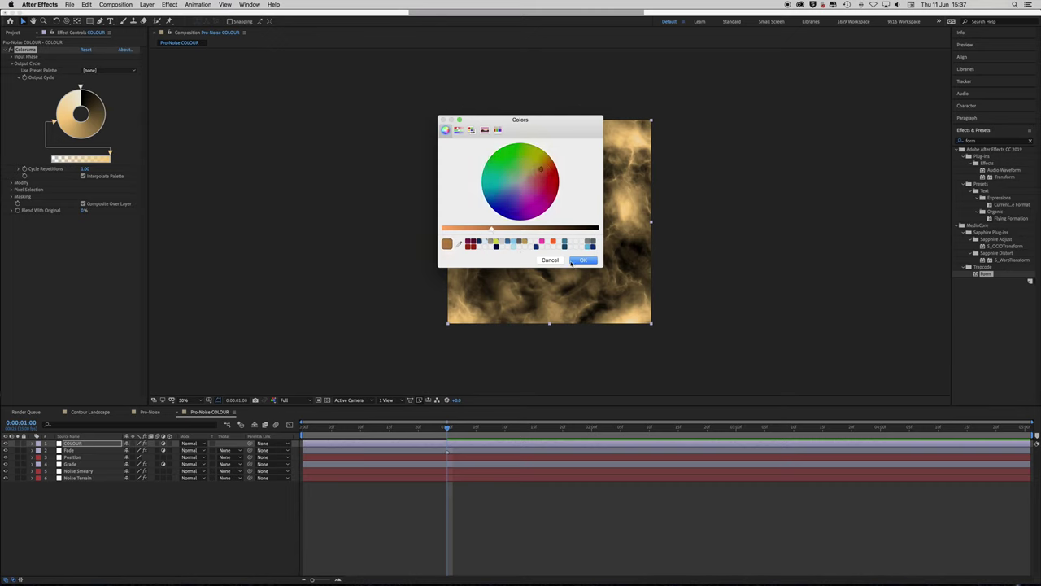
pyautogui.click(583, 259)
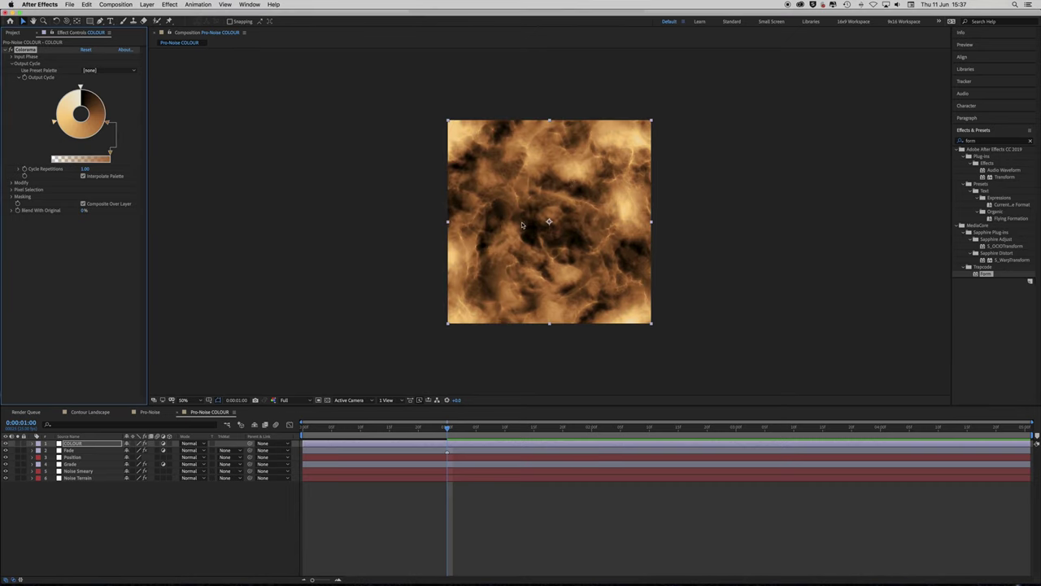
pyautogui.doubleClick(85, 92)
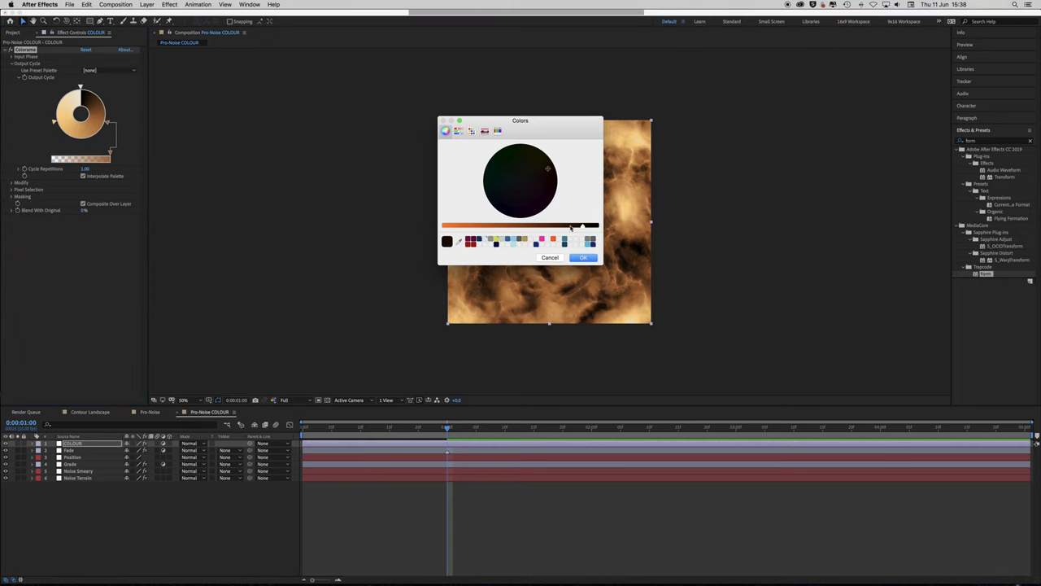
pyautogui.moveTo(571, 228); pyautogui.dragTo(570, 229)
pyautogui.click(582, 257)
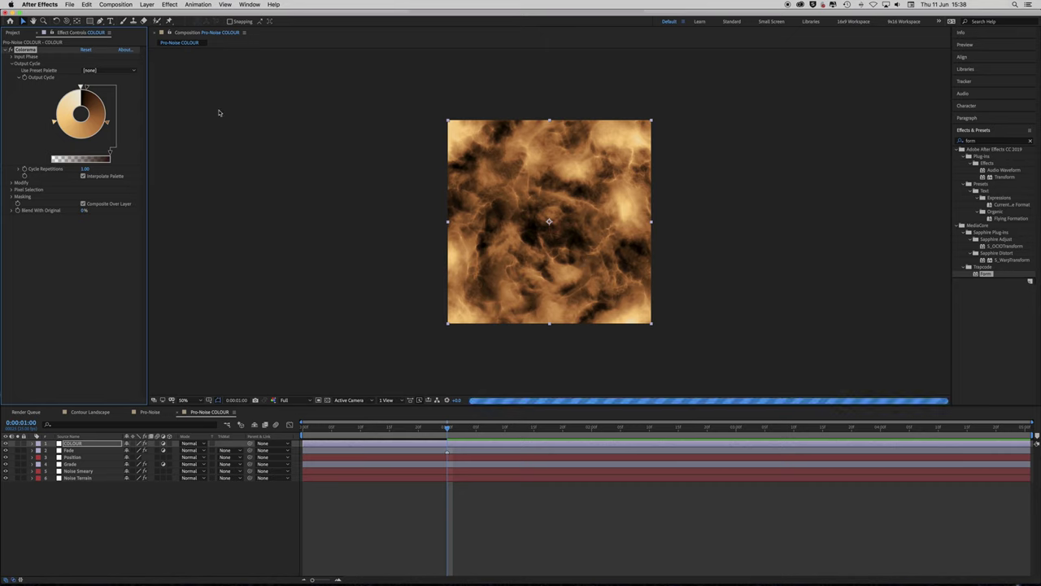
# - Rotate the Output Cycle wheel to shift the brown-to-gold tones and inspect the noise
pyautogui.moveTo(81, 86); pyautogui.dragTo(84, 89)
pyautogui.press('/')
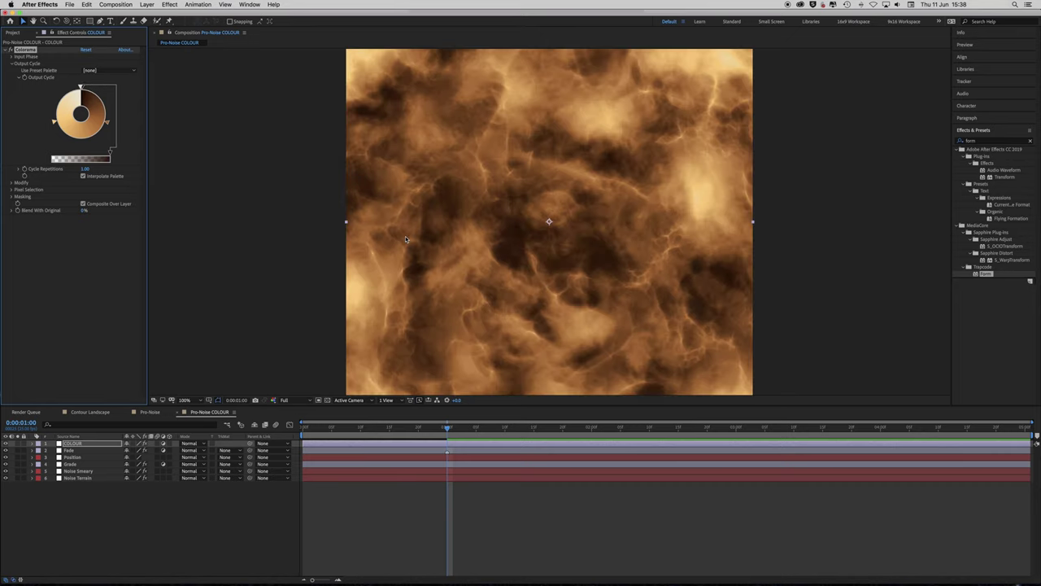
pyautogui.press(',')
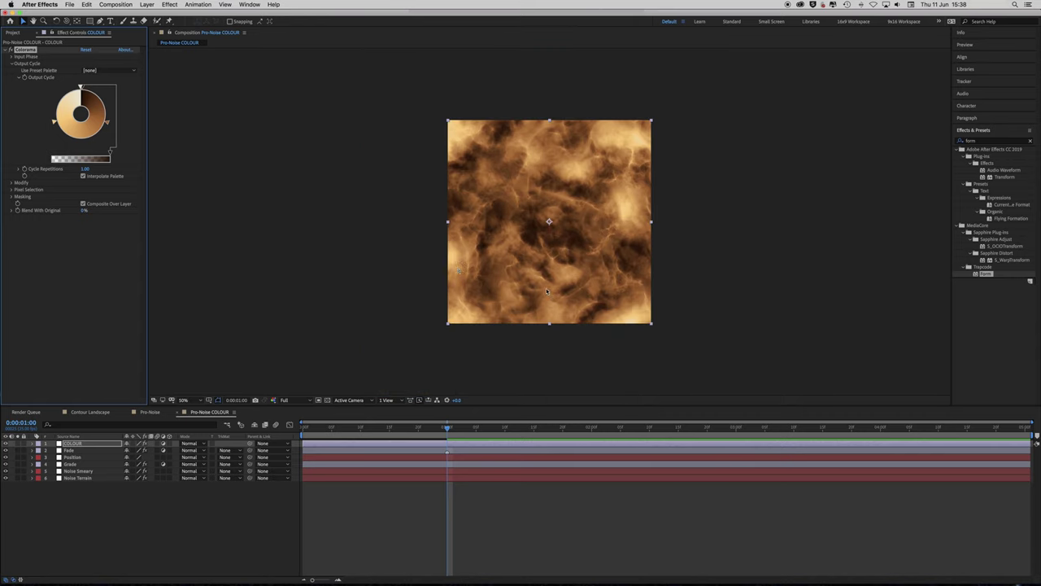
pyautogui.click(177, 413)
# - Add Pro-Noise COLOUR as a layer in Contour Landscape and hide it
pyautogui.click(101, 413)
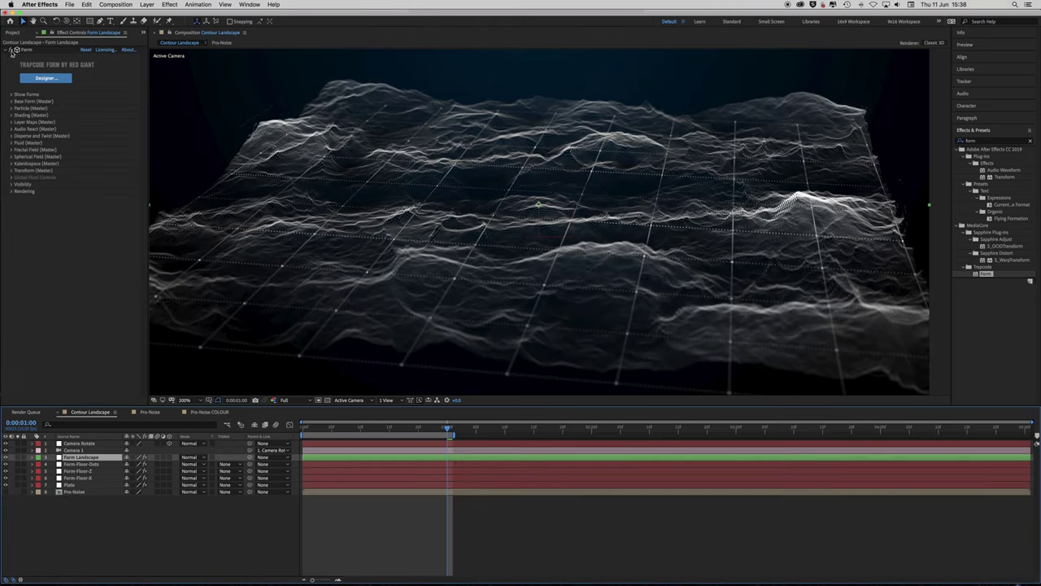
pyautogui.click(13, 33)
pyautogui.moveTo(34, 122); pyautogui.dragTo(39, 515)
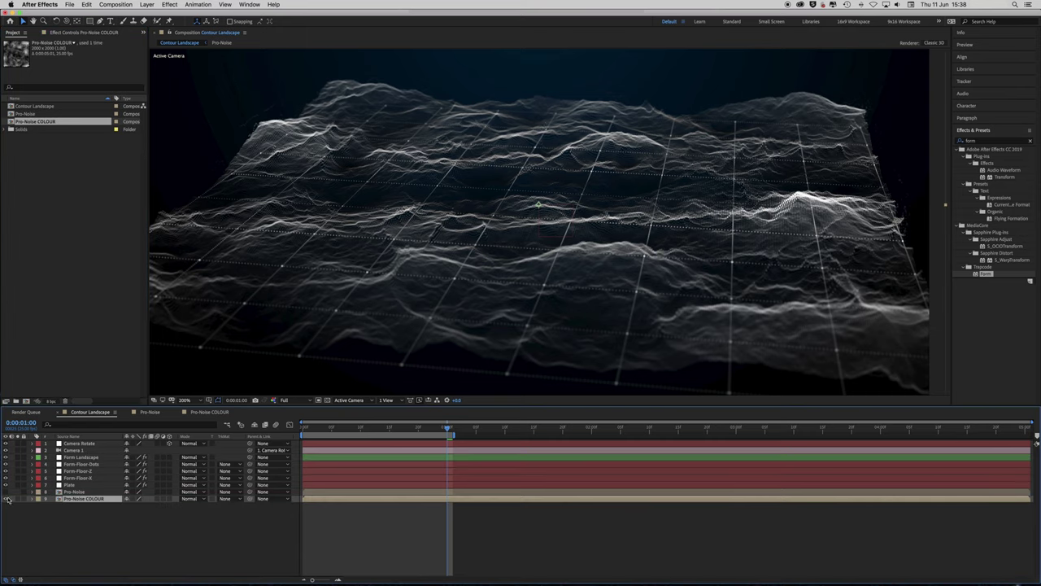
pyautogui.click(6, 499)
# - Set Form Landscape's Layer Maps Color and Alpha layer to Pro-Noise COLOUR
pyautogui.click(81, 457)
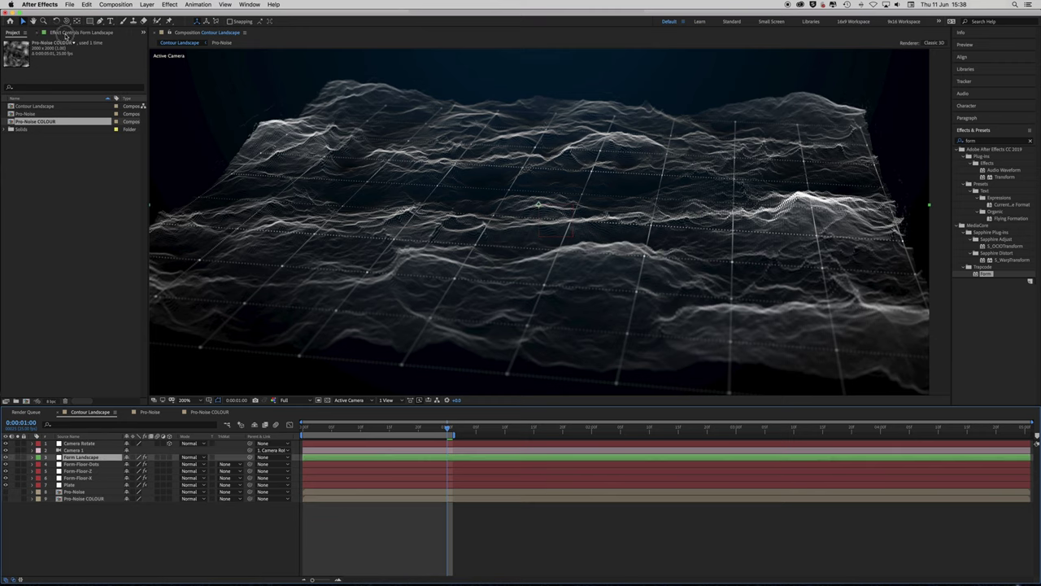
pyautogui.click(68, 32)
pyautogui.click(12, 122)
pyautogui.click(17, 128)
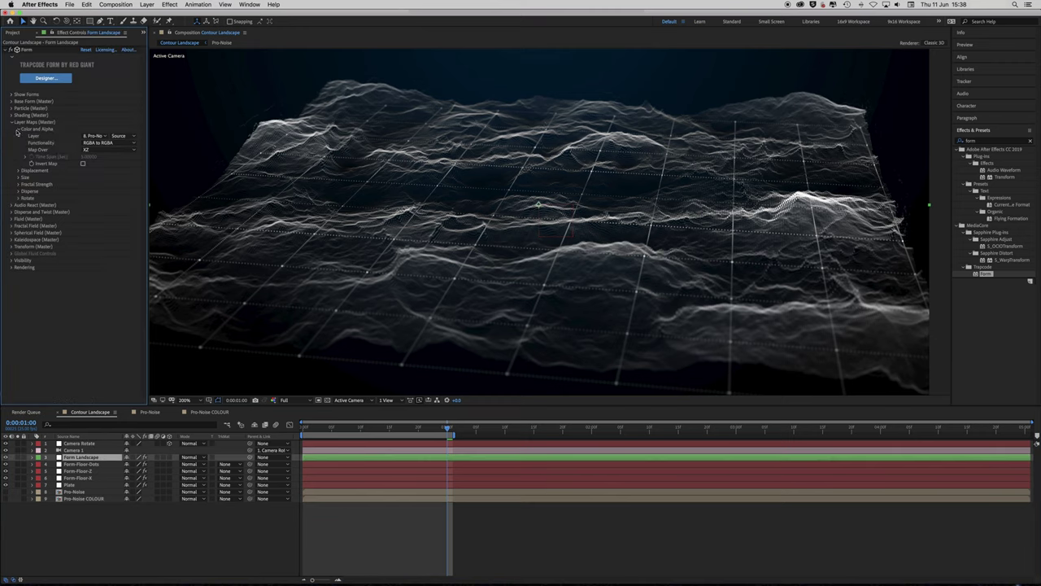
pyautogui.click(94, 136)
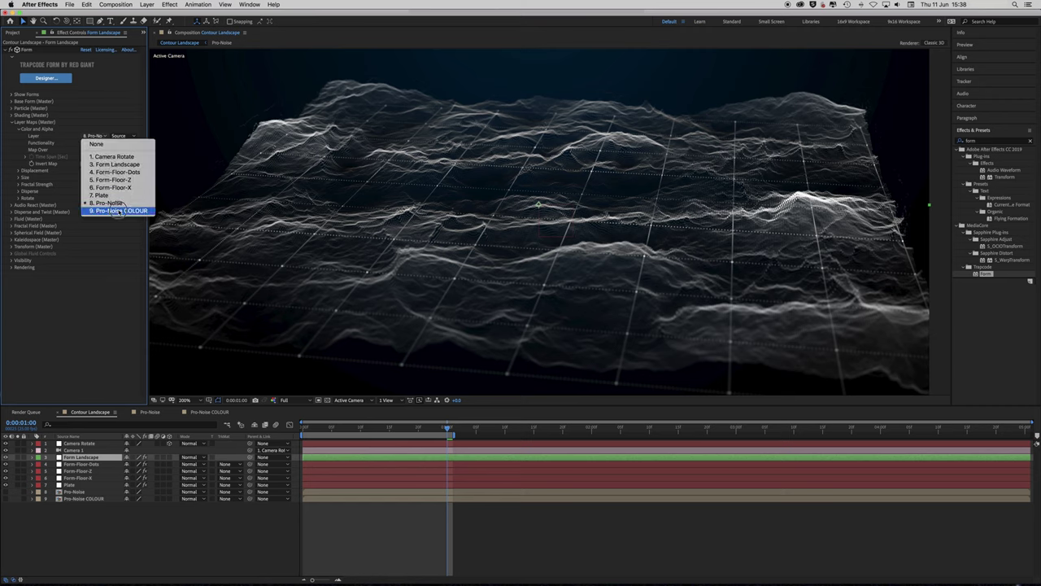
pyautogui.click(118, 213)
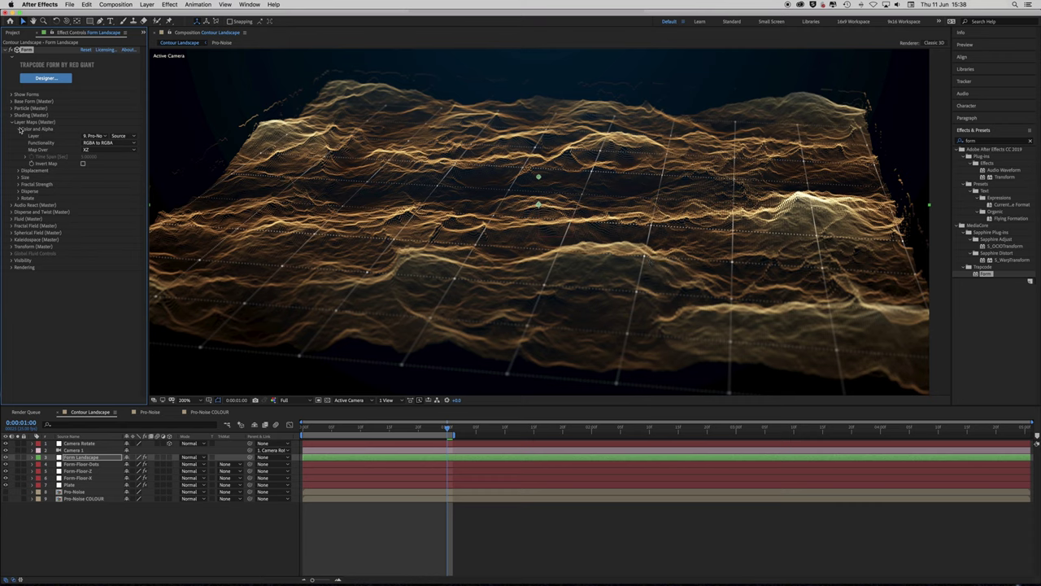
# - Collapse Layer Maps and select the Pro-Noise comp in the Project panel
pyautogui.click(12, 122)
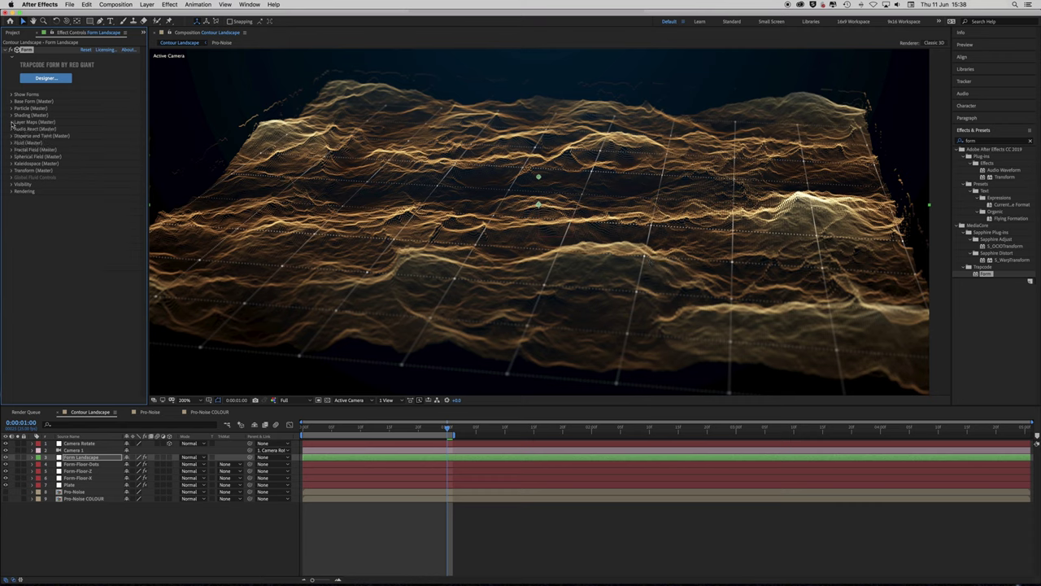
pyautogui.click(96, 458)
pyautogui.click(13, 33)
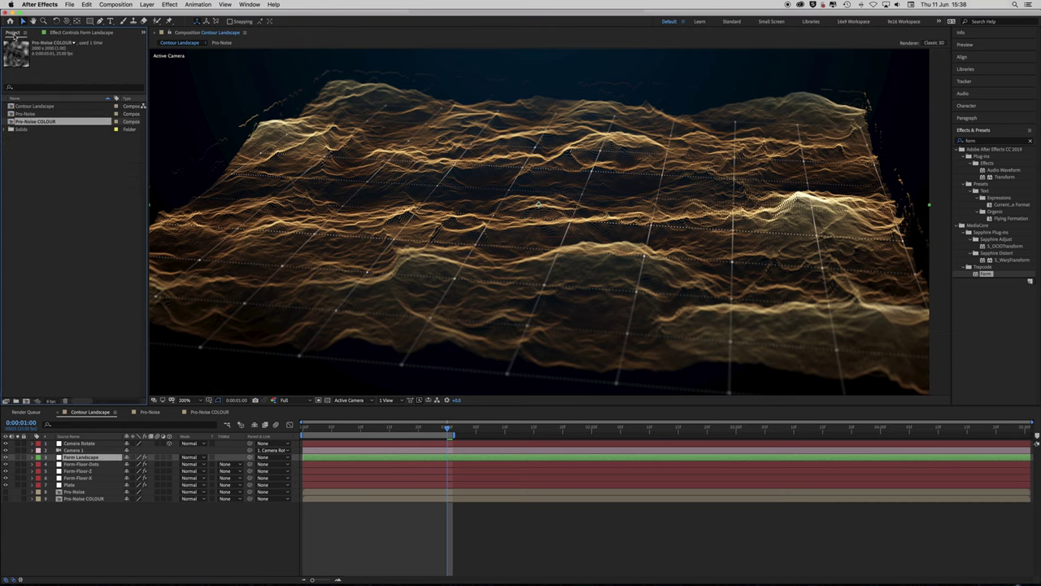
pyautogui.click(41, 115)
# - Add Pro-Noise above Form Landscape as a 3D layer with X Rotation 90°
pyautogui.moveTo(41, 115); pyautogui.dragTo(71, 457)
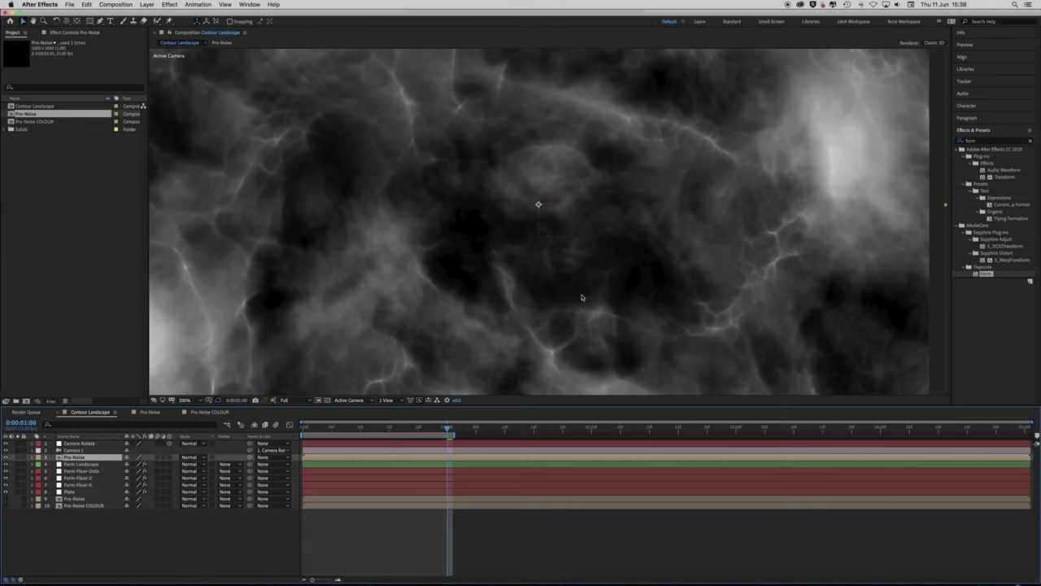
pyautogui.press(',')
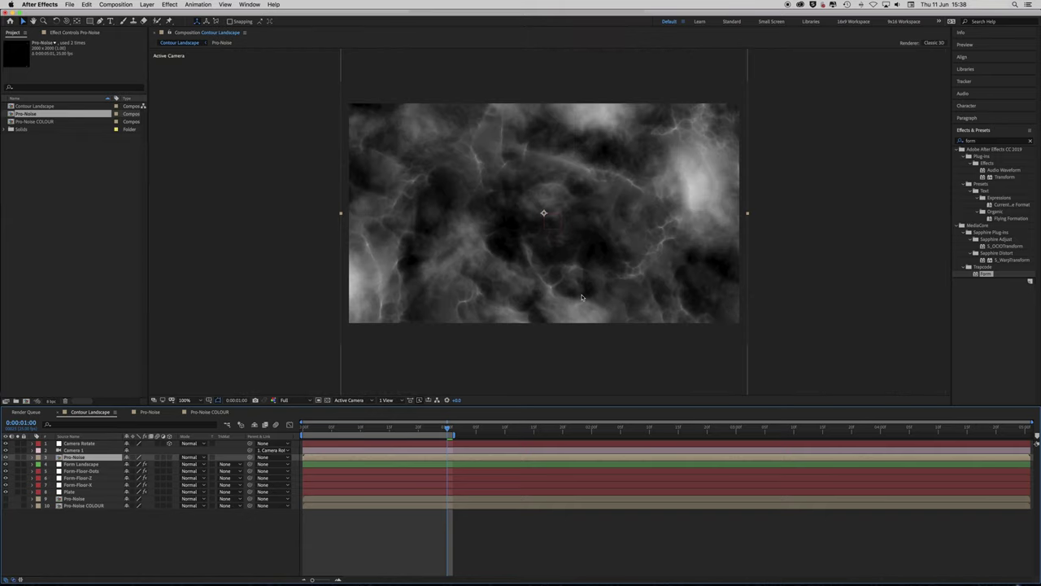
pyautogui.click(171, 458)
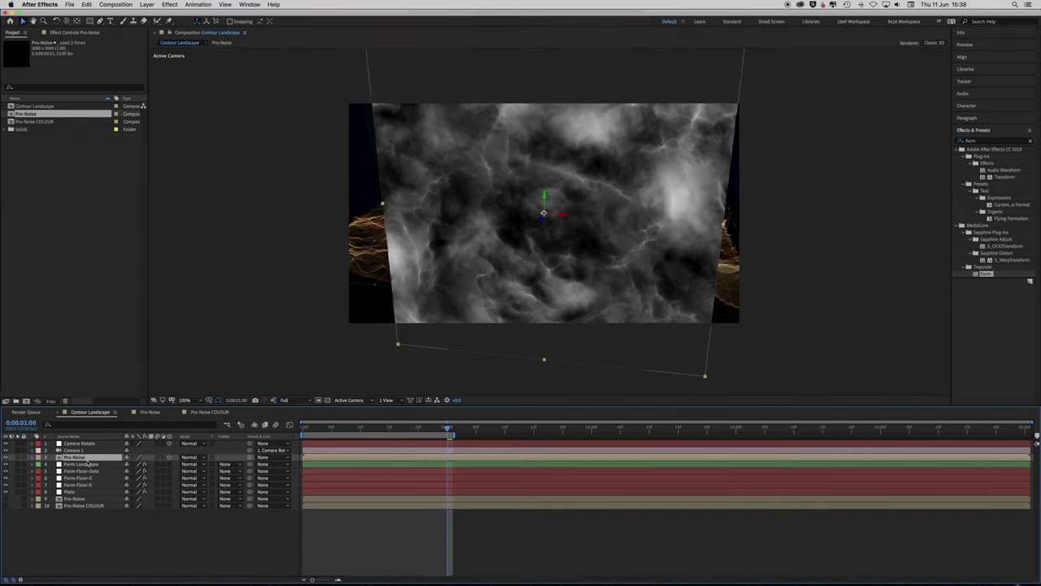
pyautogui.press('r')
pyautogui.click(138, 471)
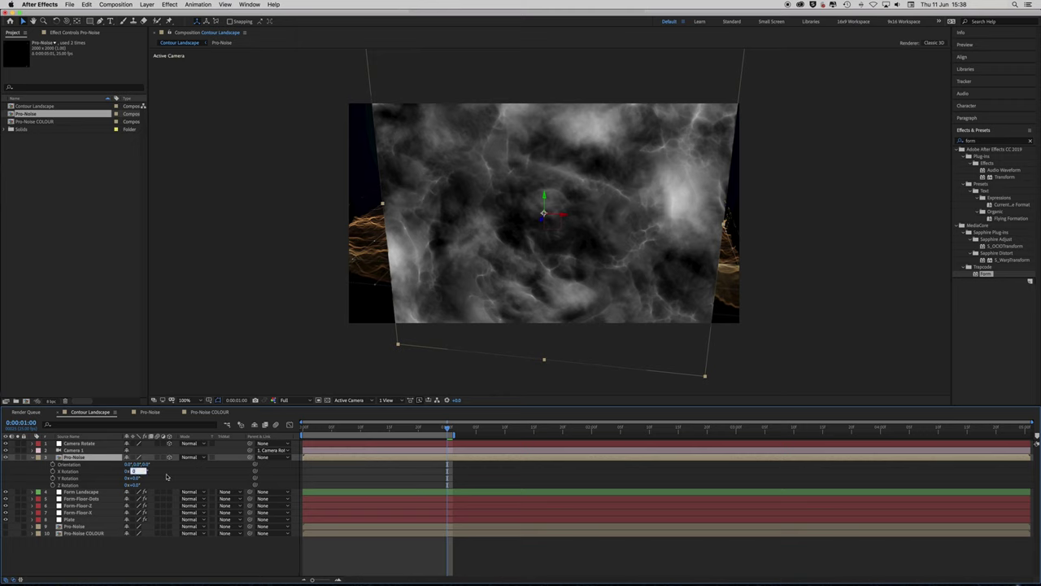
pyautogui.write('90')
pyautogui.press('Return')
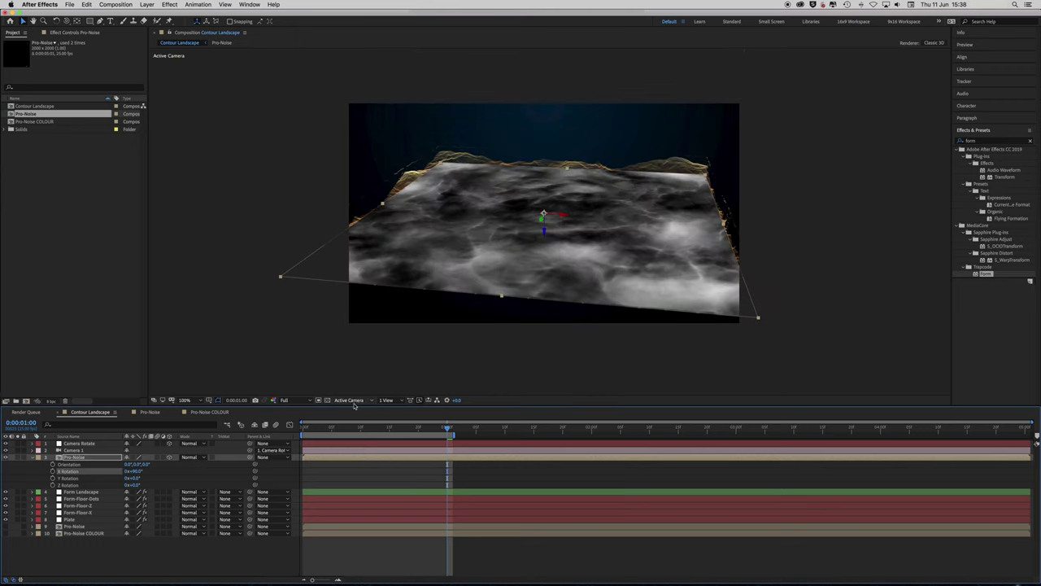
# - Check the flat noise layer from the Top, Active Camera and Right views
pyautogui.click(354, 401)
pyautogui.click(358, 449)
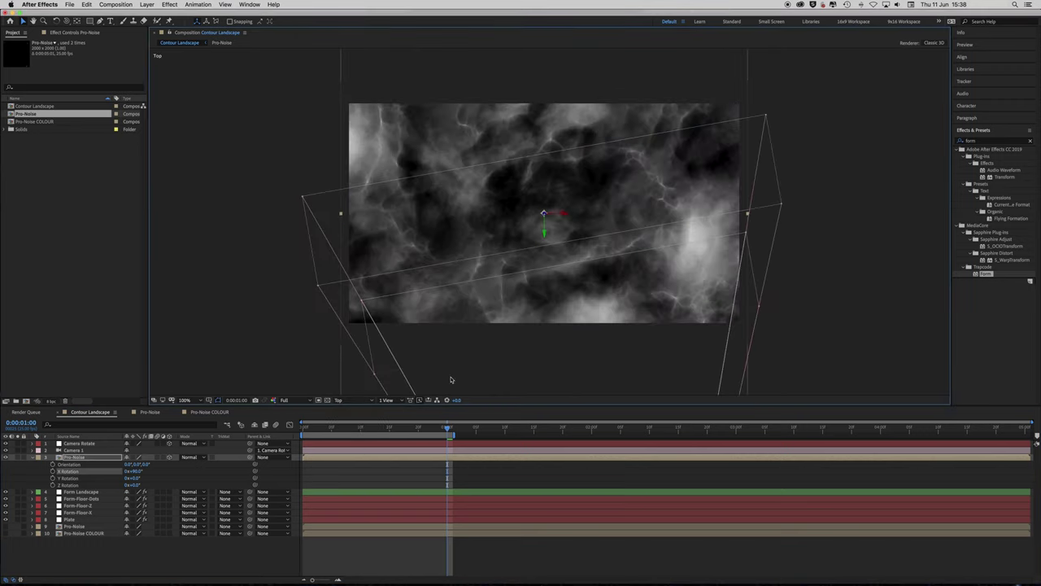
pyautogui.click(6, 457)
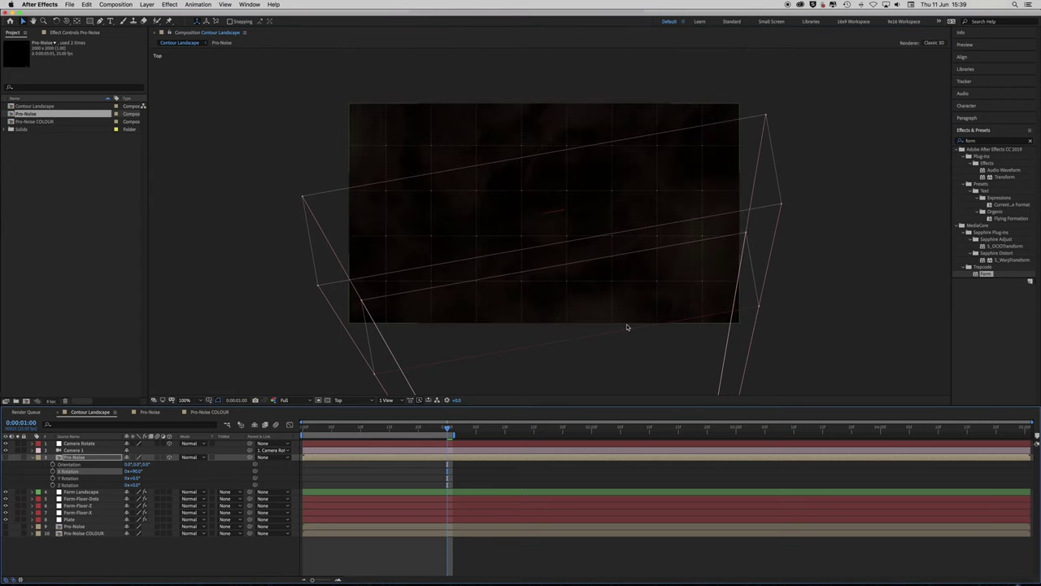
pyautogui.click(6, 457)
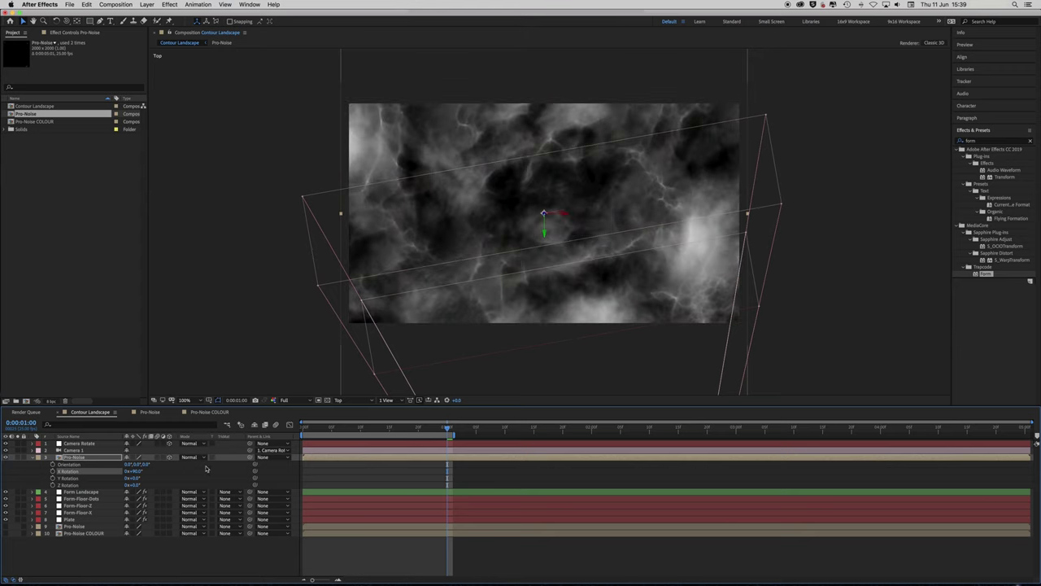
pyautogui.click(343, 399)
pyautogui.click(355, 416)
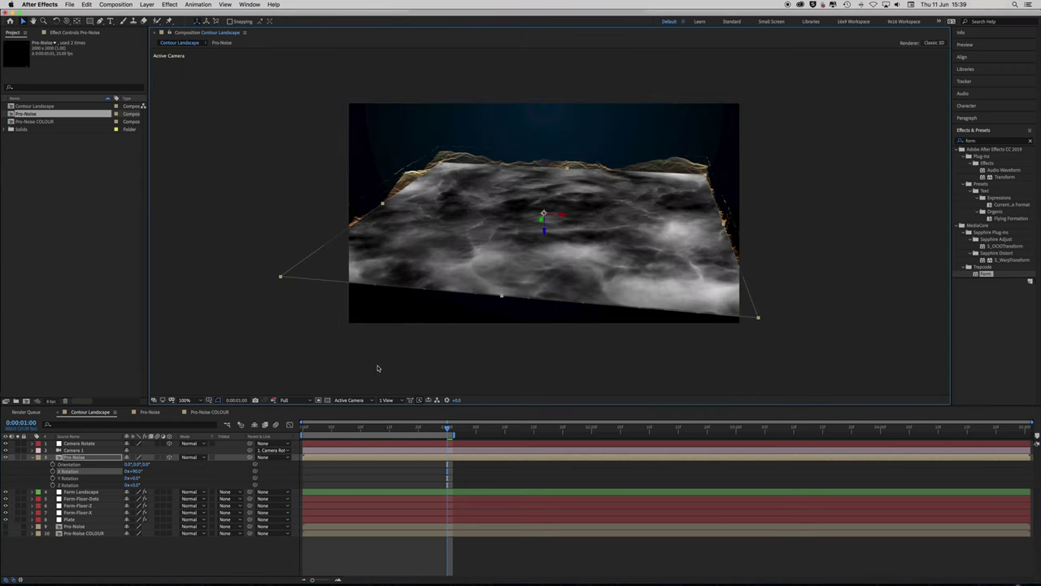
pyautogui.click(349, 399)
pyautogui.click(354, 466)
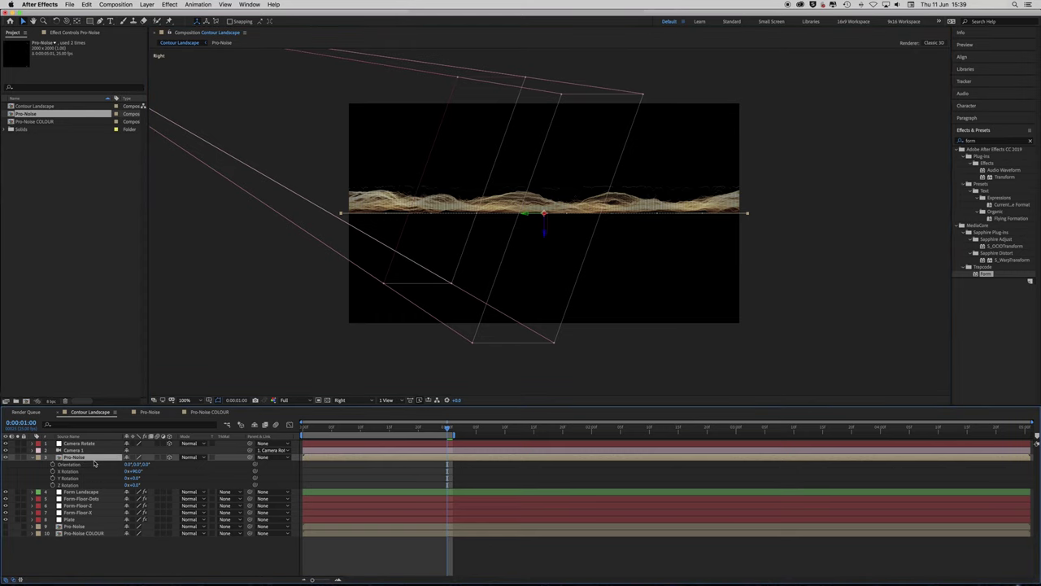
# - Duplicate Pro-Noise, set the copy's Position Y to 540, parent it to 4. Pro-Noise and offset its depth
pyautogui.press('super+d')
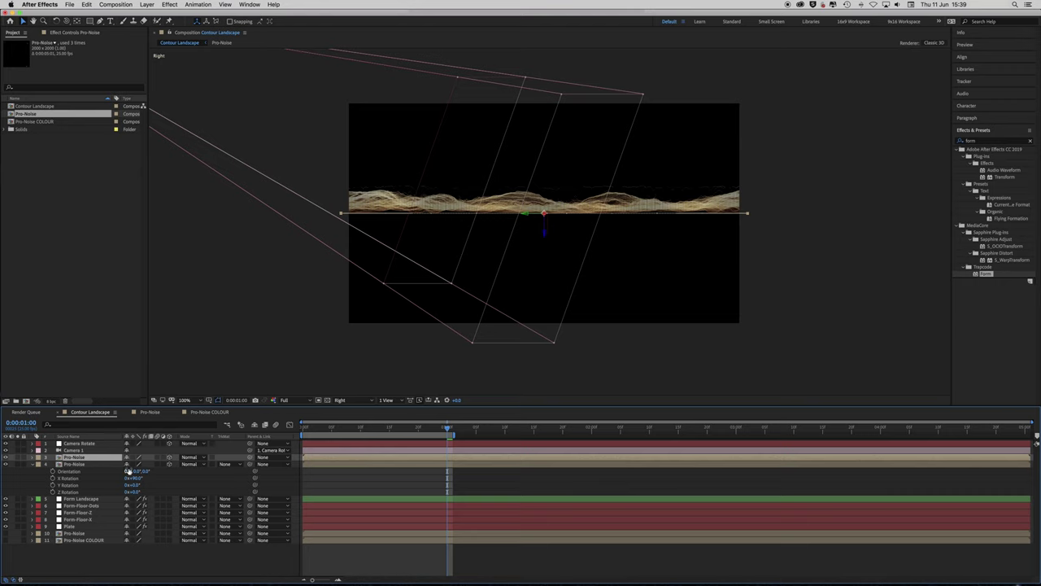
pyautogui.press('p')
pyautogui.moveTo(151, 464); pyautogui.dragTo(137, 467)
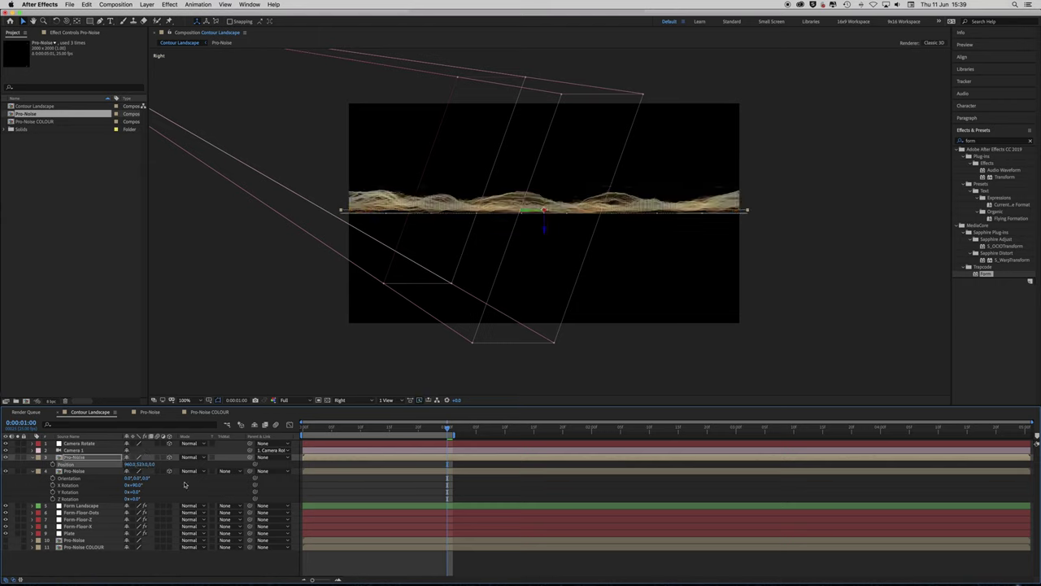
pyautogui.click(144, 465)
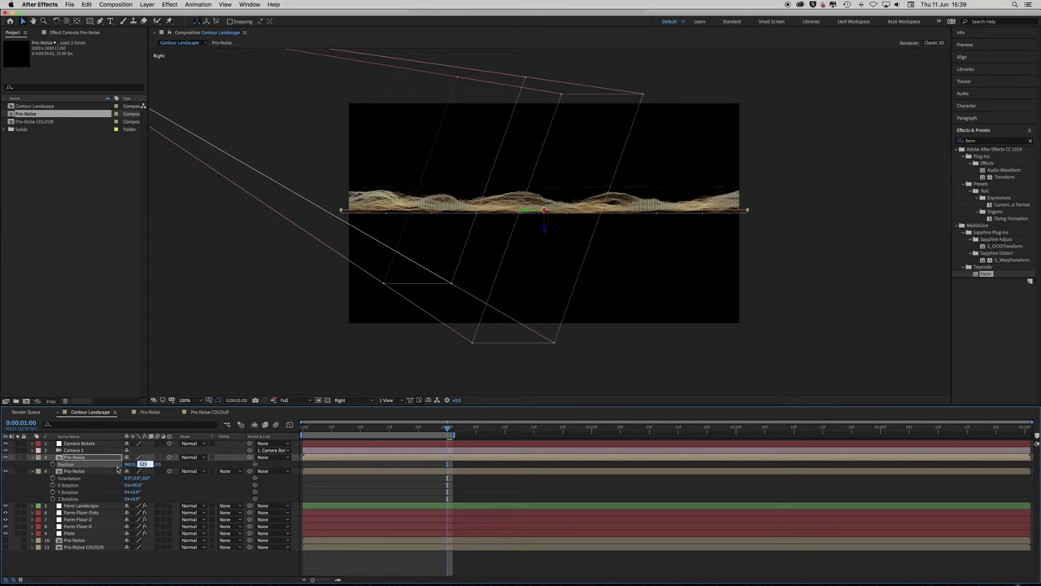
pyautogui.write('540')
pyautogui.press('Return')
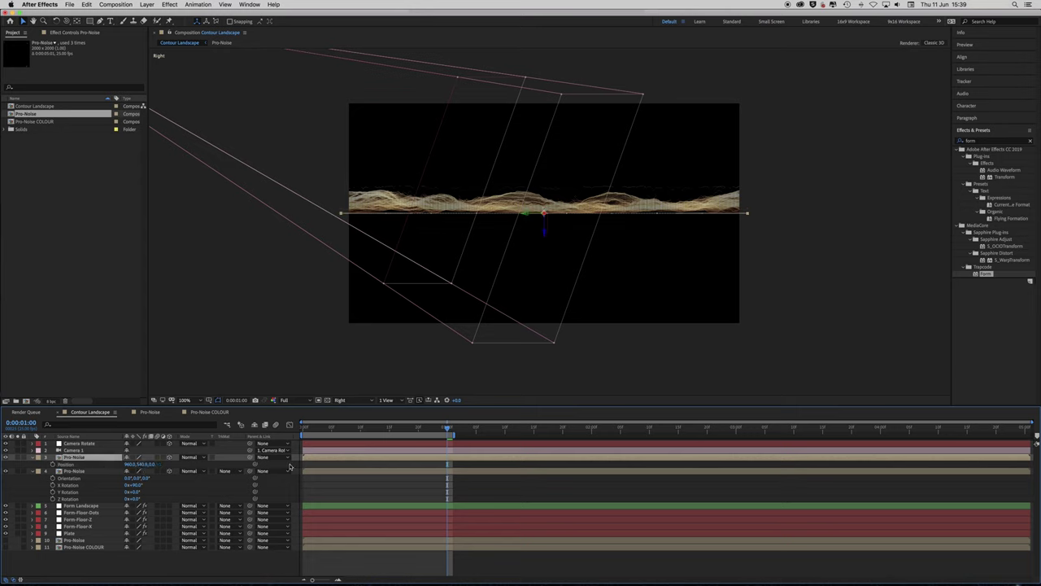
pyautogui.click(285, 459)
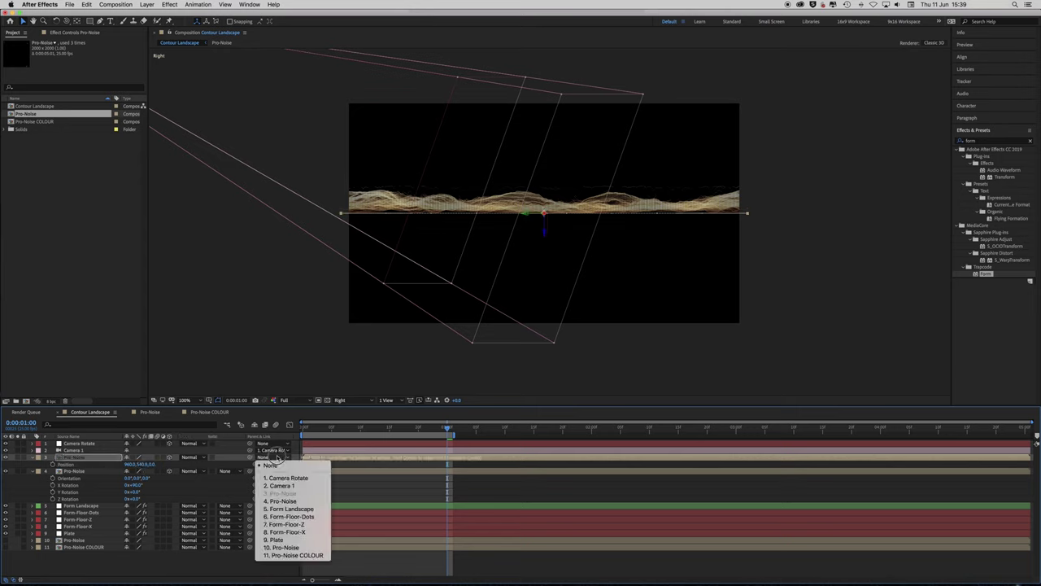
pyautogui.click(283, 501)
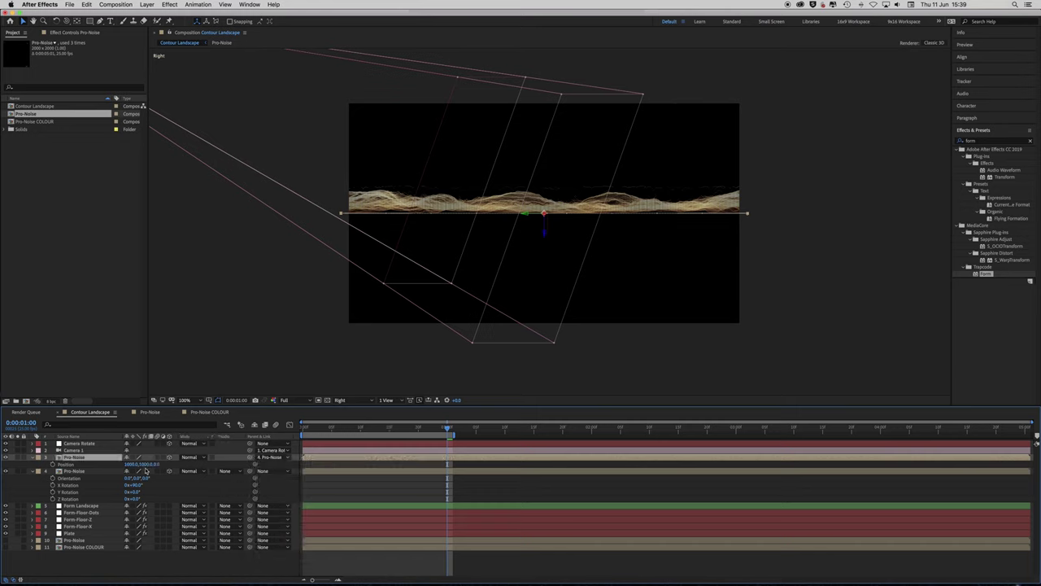
pyautogui.moveTo(153, 466); pyautogui.dragTo(160, 467)
pyautogui.click(176, 466)
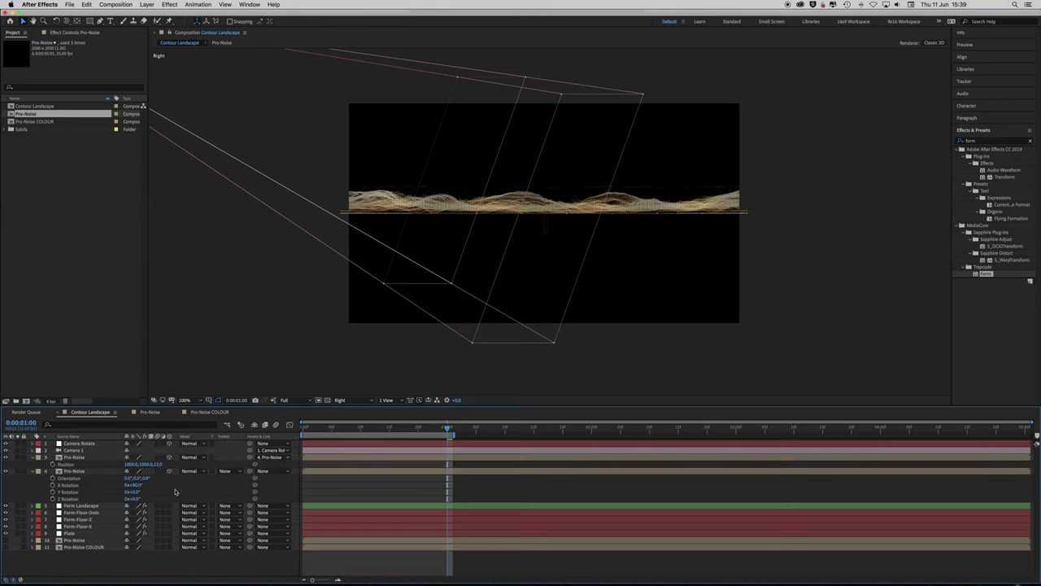
# - Make another Pro-Noise copy and lift it slightly above the original
pyautogui.click(82, 460)
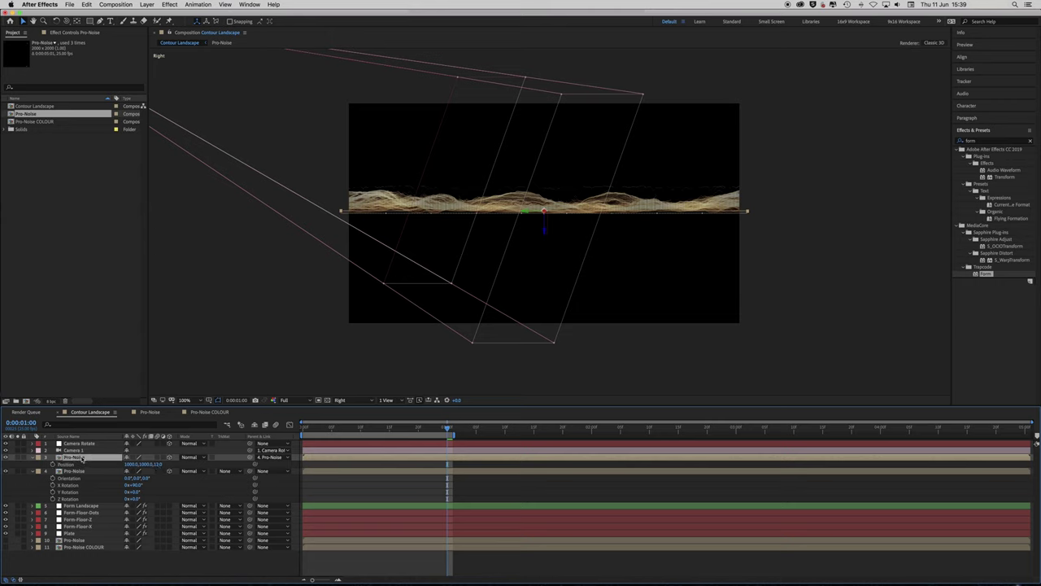
pyautogui.press('super+d')
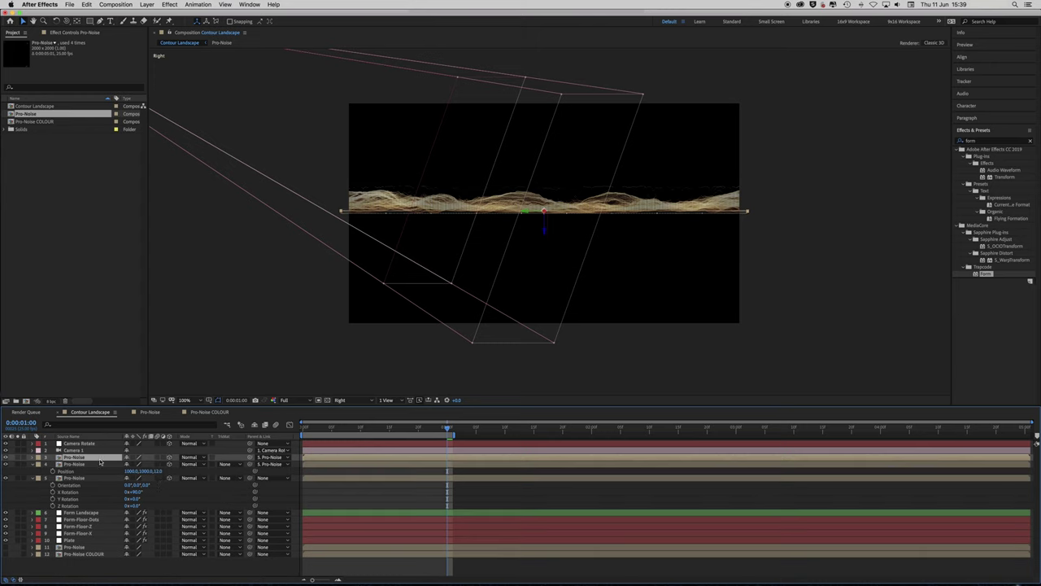
pyautogui.moveTo(546, 234); pyautogui.dragTo(546, 230)
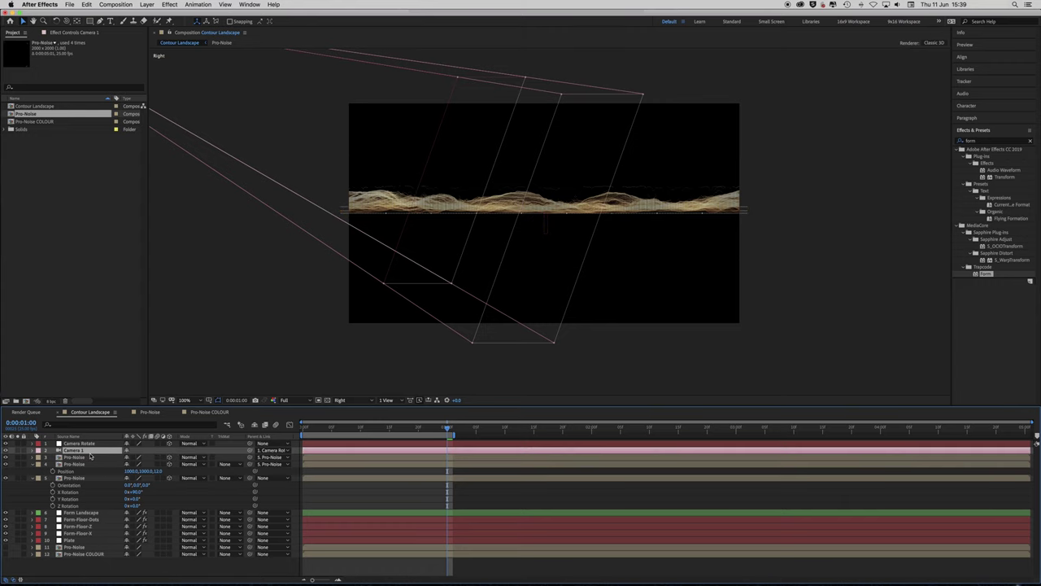
pyautogui.click(89, 458)
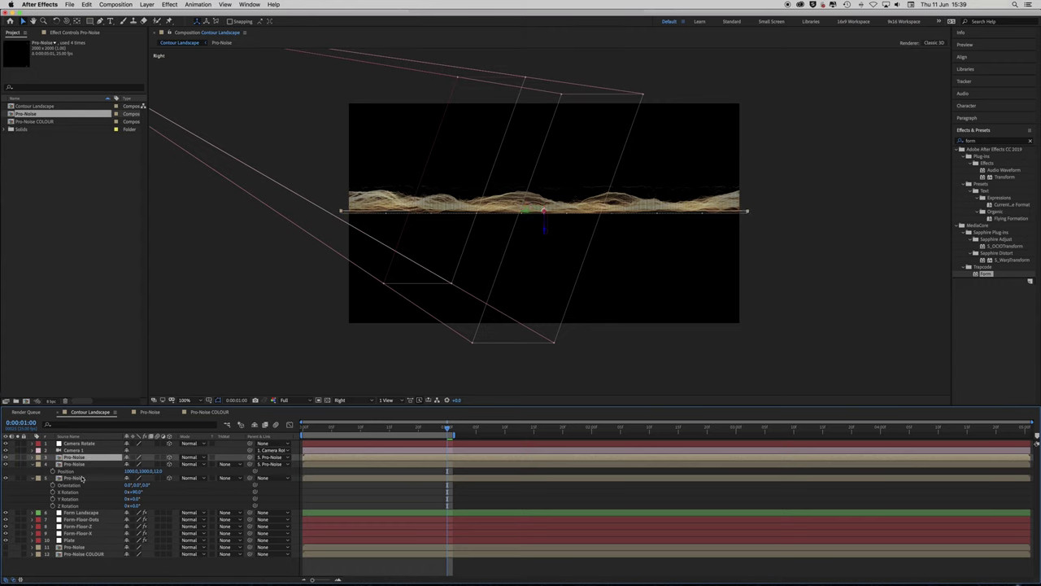
# - Try distributing Pro-Noise layers 3–5 via the Align panel, dismiss the 3D error, reselect layer 3
pyautogui.keyDown('shift'); pyautogui.click(88, 478); pyautogui.keyUp('shift')
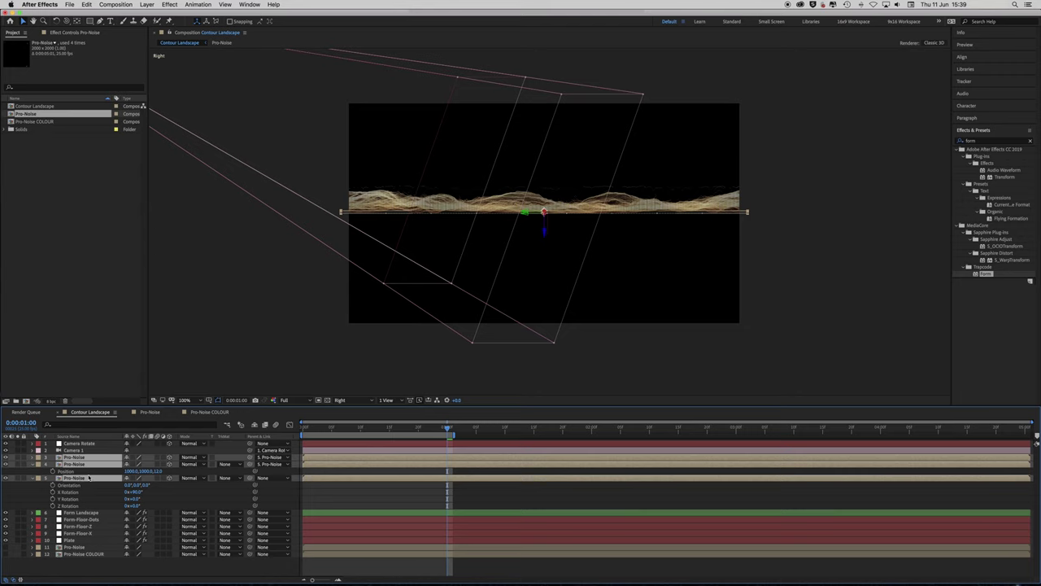
pyautogui.click(964, 58)
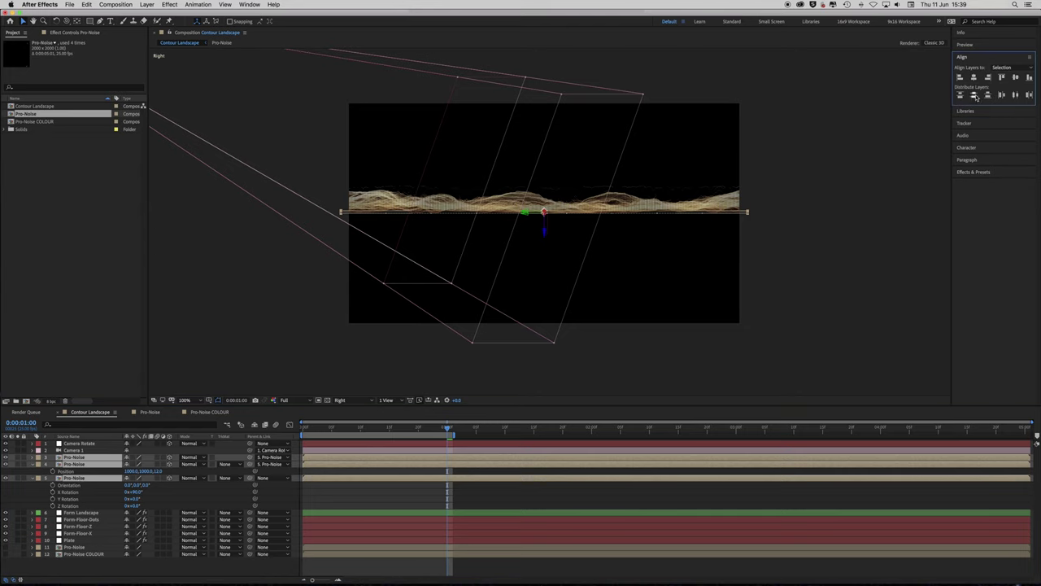
pyautogui.click(974, 95)
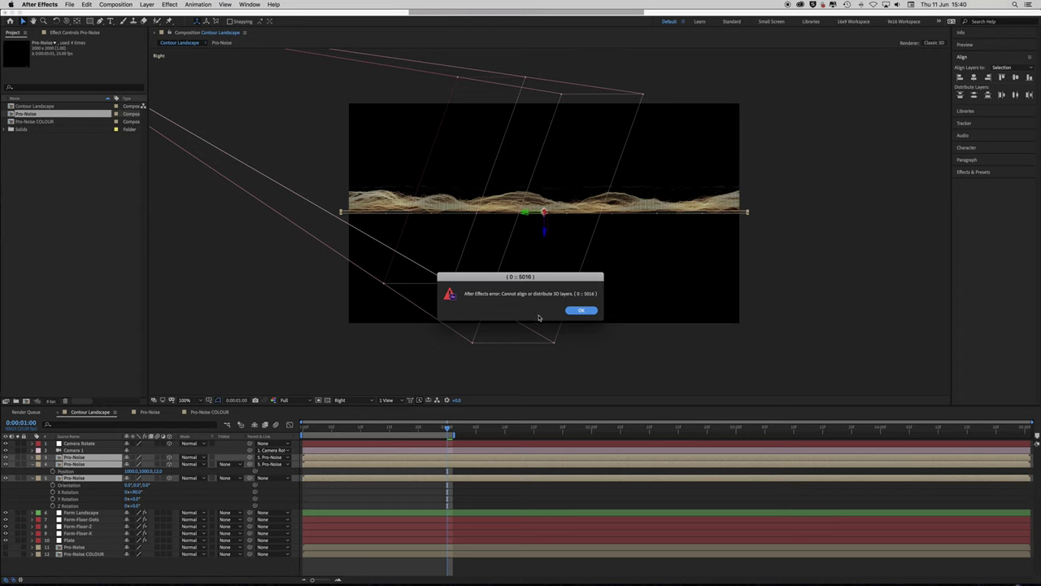
pyautogui.click(580, 310)
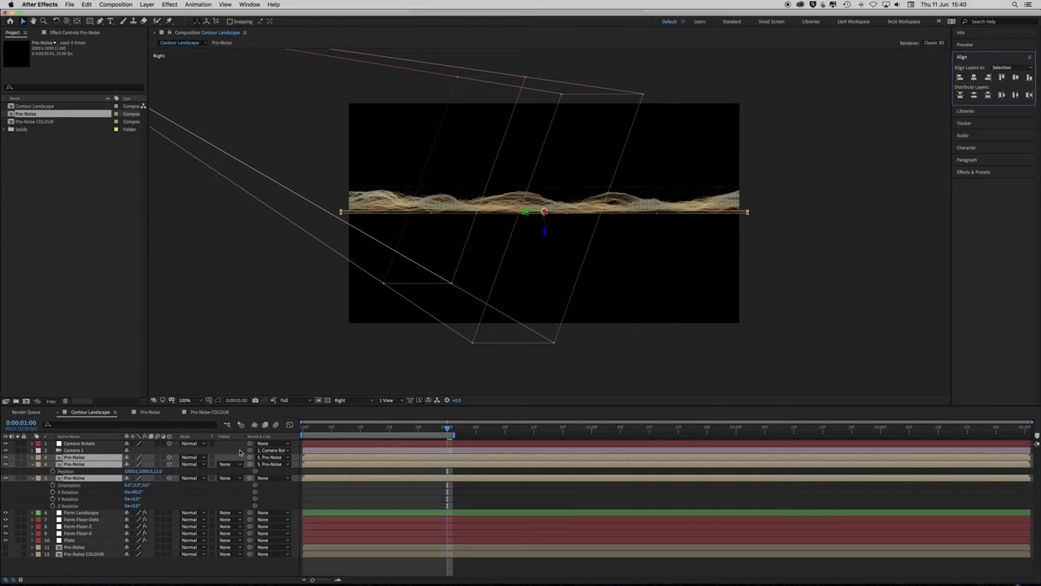
pyautogui.click(88, 458)
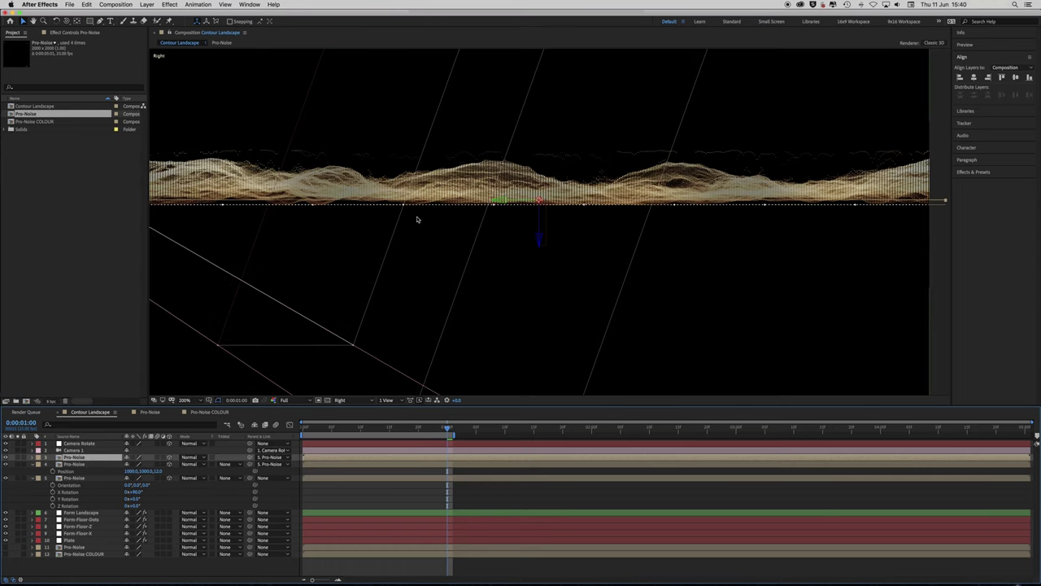
# - Zoom the viewer to 200%, parent Pro-Noise layer 3 to layer 4, and add four parented duplicates
pyautogui.press('.')
pyautogui.moveTo(282, 295); pyautogui.dragTo(478, 309)
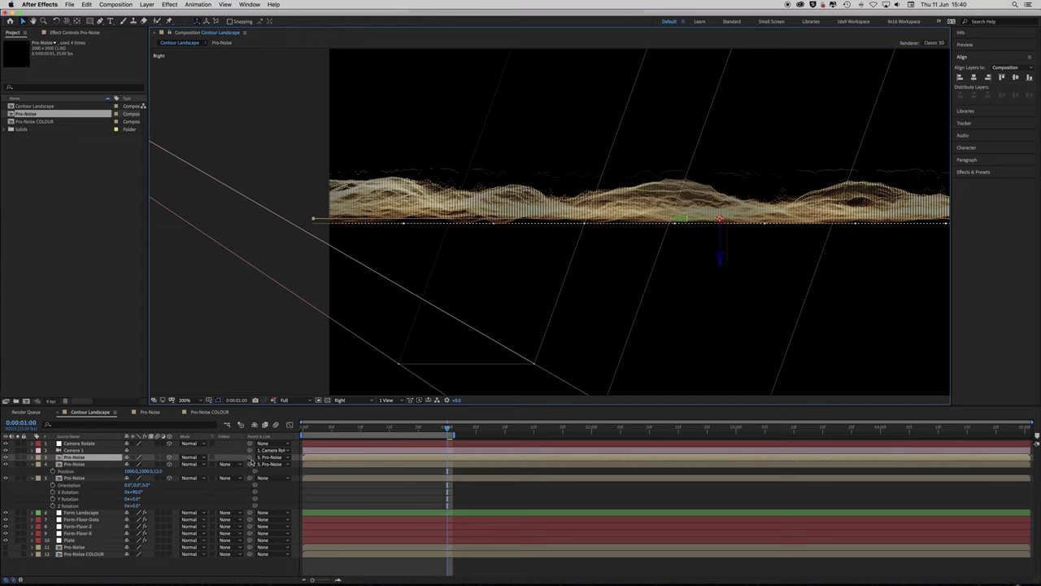
pyautogui.moveTo(251, 461); pyautogui.dragTo(90, 467)
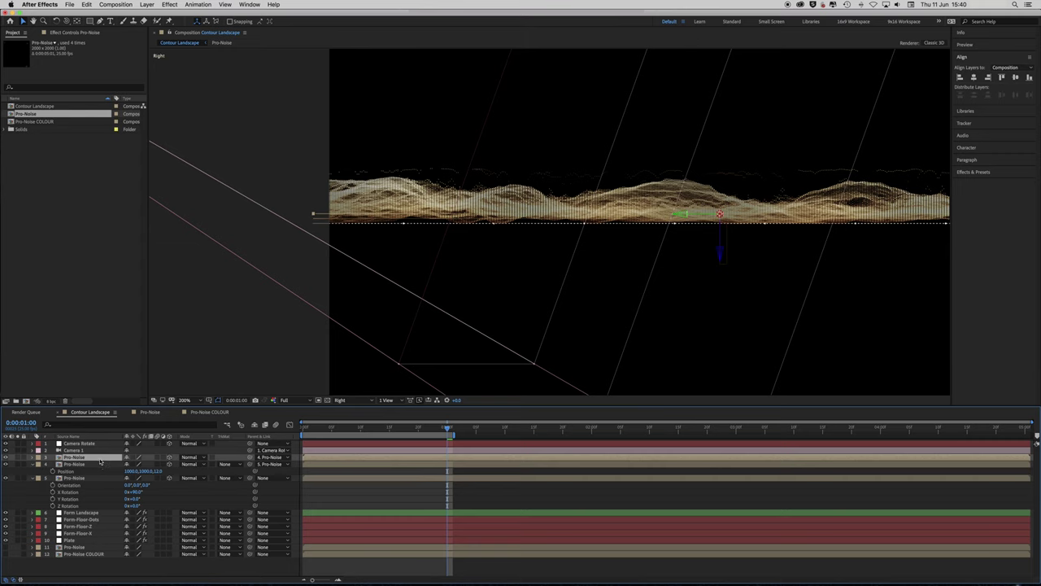
pyautogui.press('super+d')
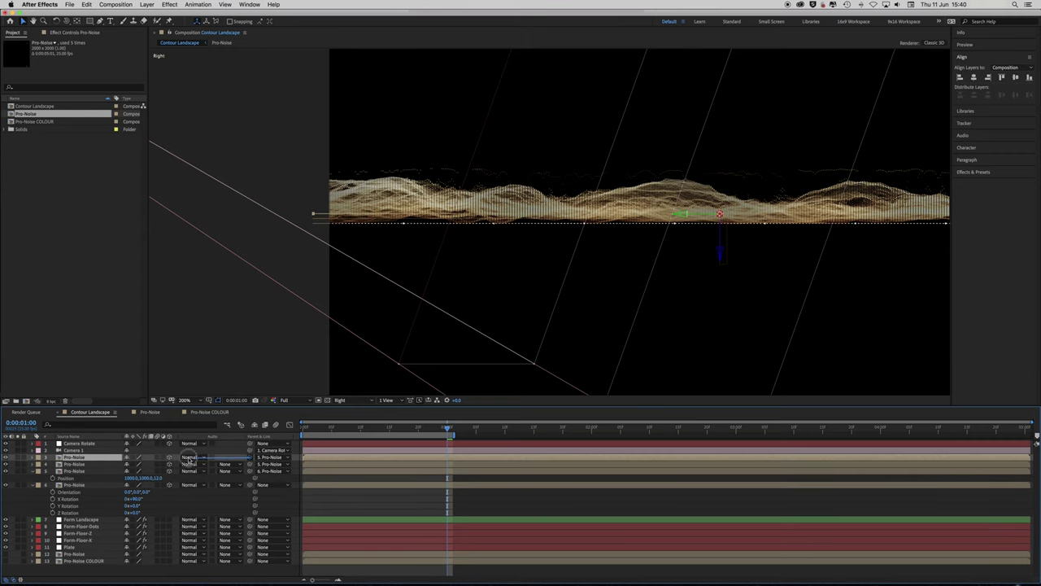
pyautogui.moveTo(169, 457); pyautogui.dragTo(105, 464)
pyautogui.press('super+d')
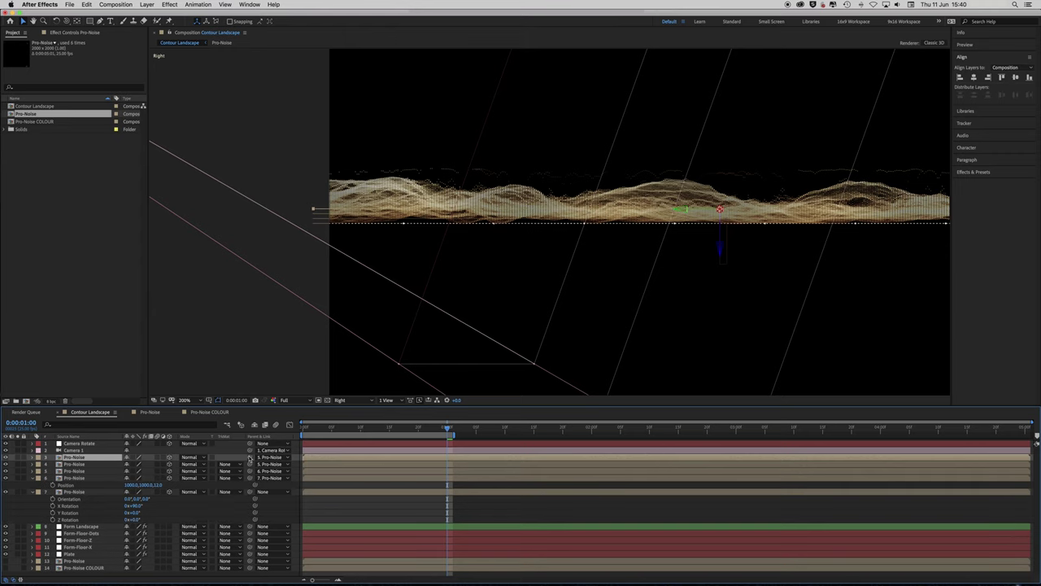
pyautogui.moveTo(249, 457); pyautogui.dragTo(102, 467)
pyautogui.press('super+d')
pyautogui.moveTo(248, 458); pyautogui.dragTo(110, 466)
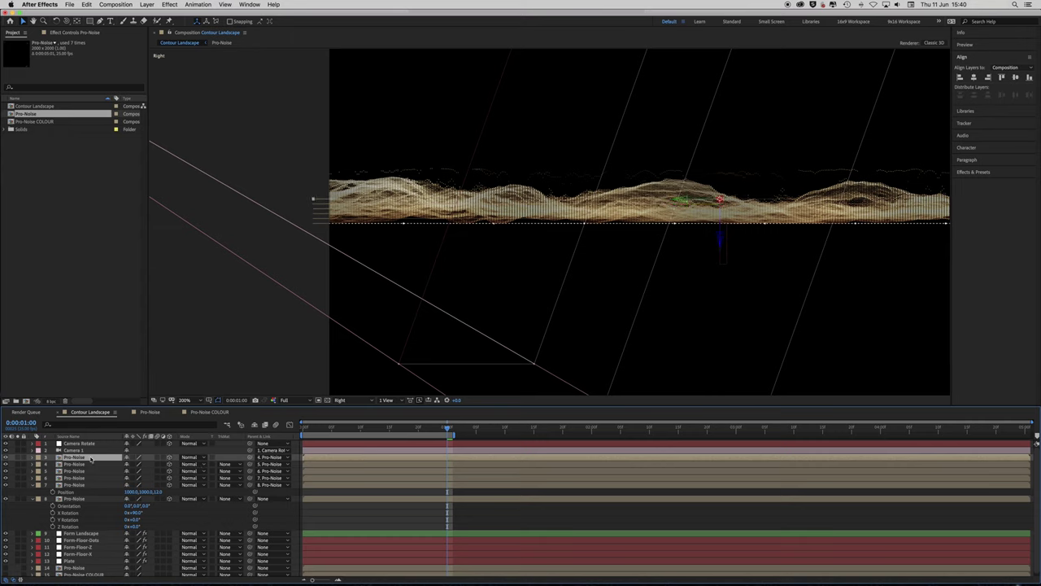
pyautogui.press('super+d')
pyautogui.moveTo(250, 458); pyautogui.dragTo(90, 462)
# - Add five more duplicated Pro-Noise layers, each parented to the layer below, then collapse properties
pyautogui.press('super+d')
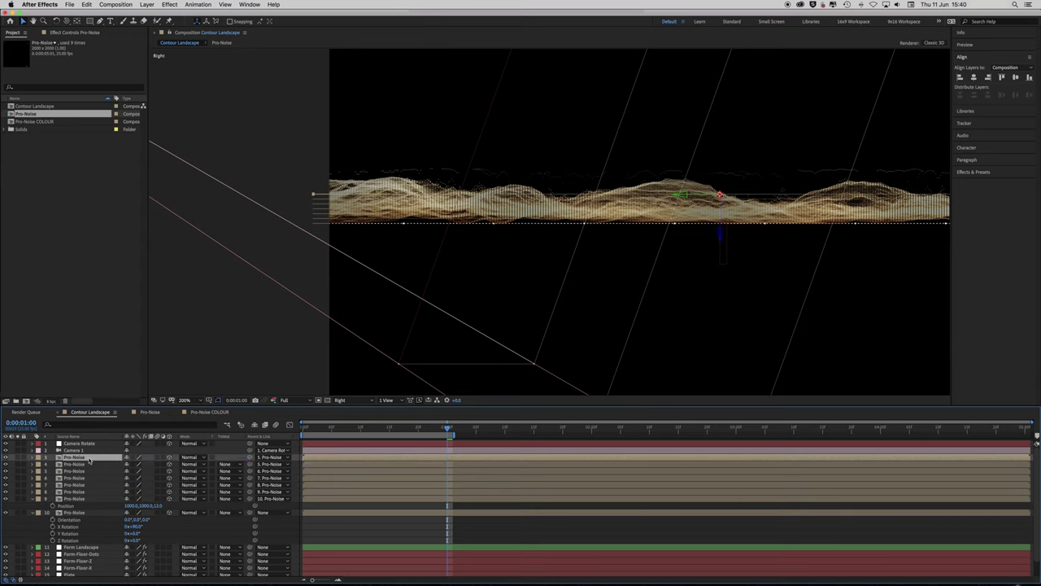
pyautogui.moveTo(254, 458); pyautogui.dragTo(93, 461)
pyautogui.press('super+d')
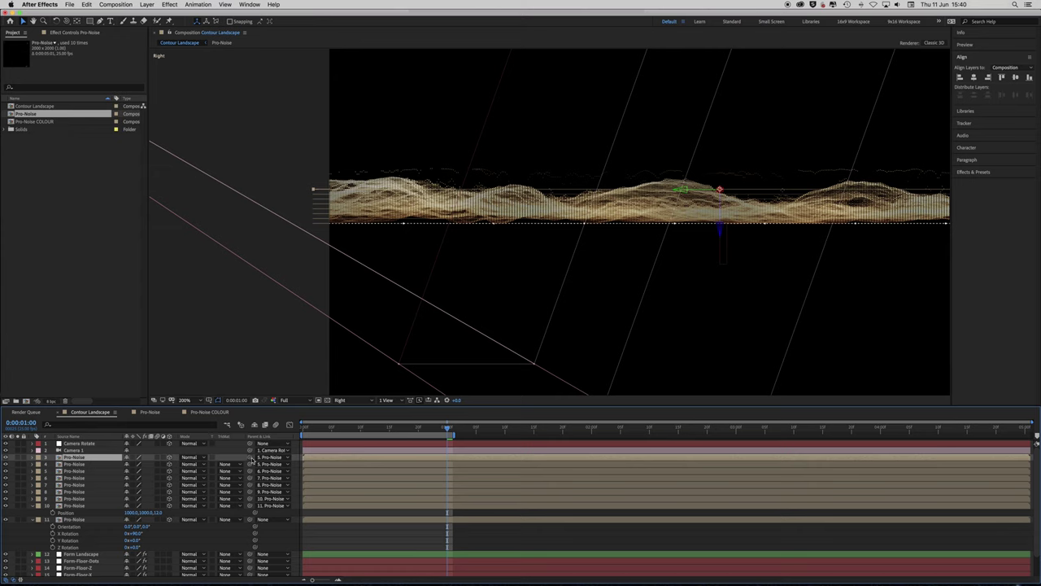
pyautogui.moveTo(250, 458); pyautogui.dragTo(100, 464)
pyautogui.press('super+d')
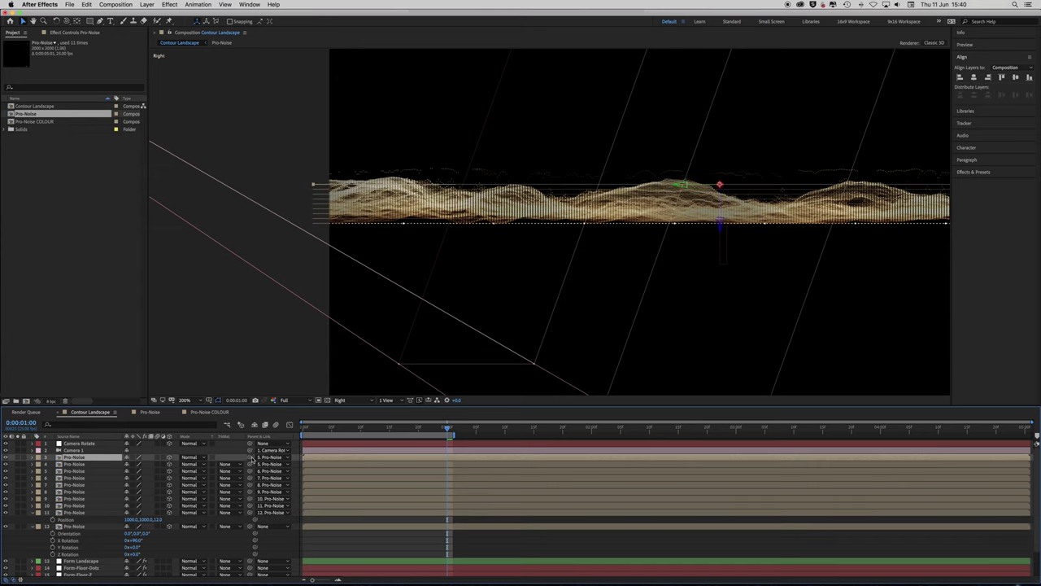
pyautogui.moveTo(249, 458); pyautogui.dragTo(91, 462)
pyautogui.press('super+d')
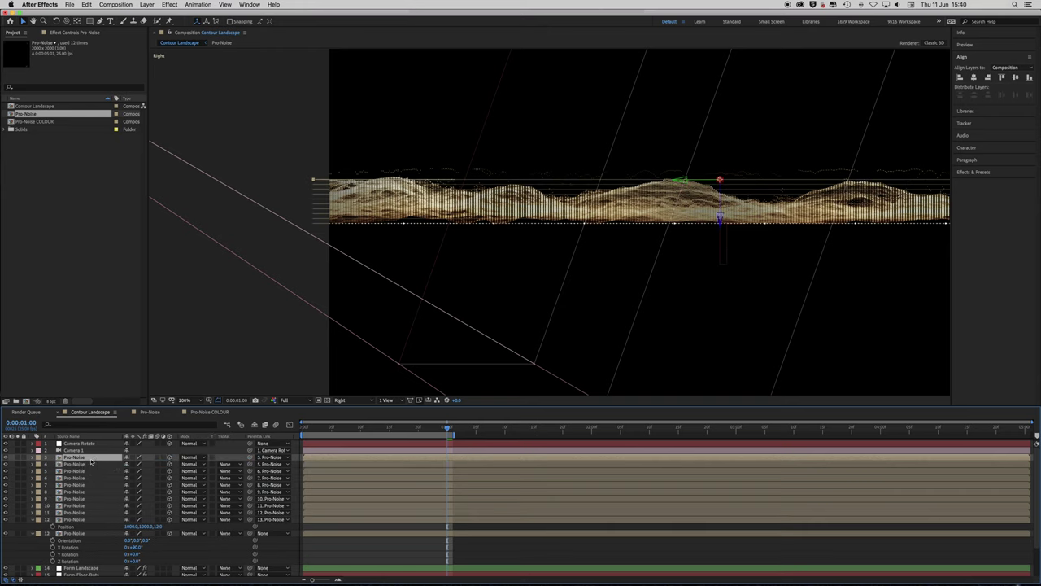
pyautogui.moveTo(250, 457); pyautogui.dragTo(104, 466)
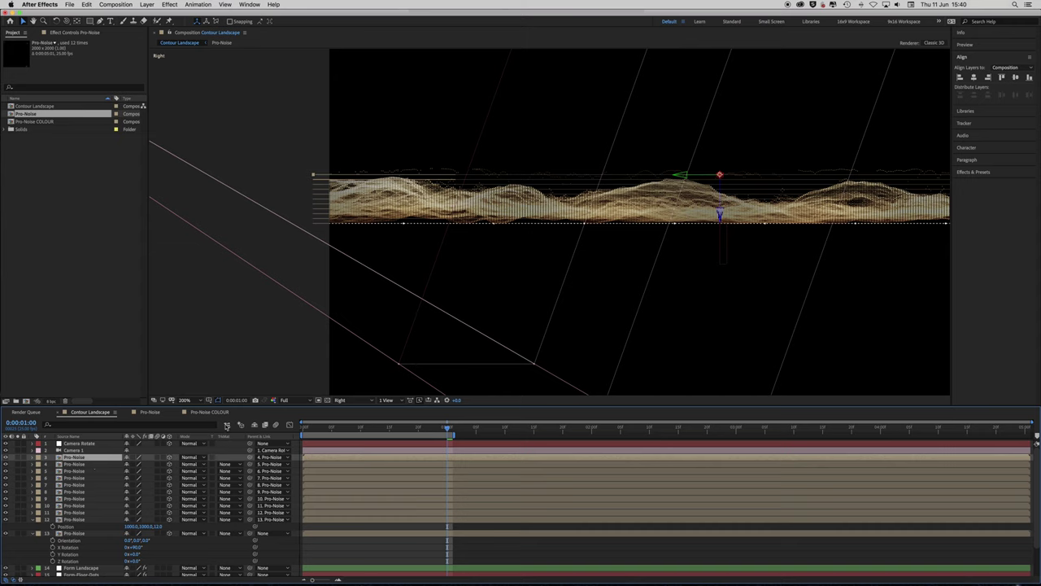
pyautogui.scroll(-2, 600, 270)
pyautogui.scroll(2, 600, 270)
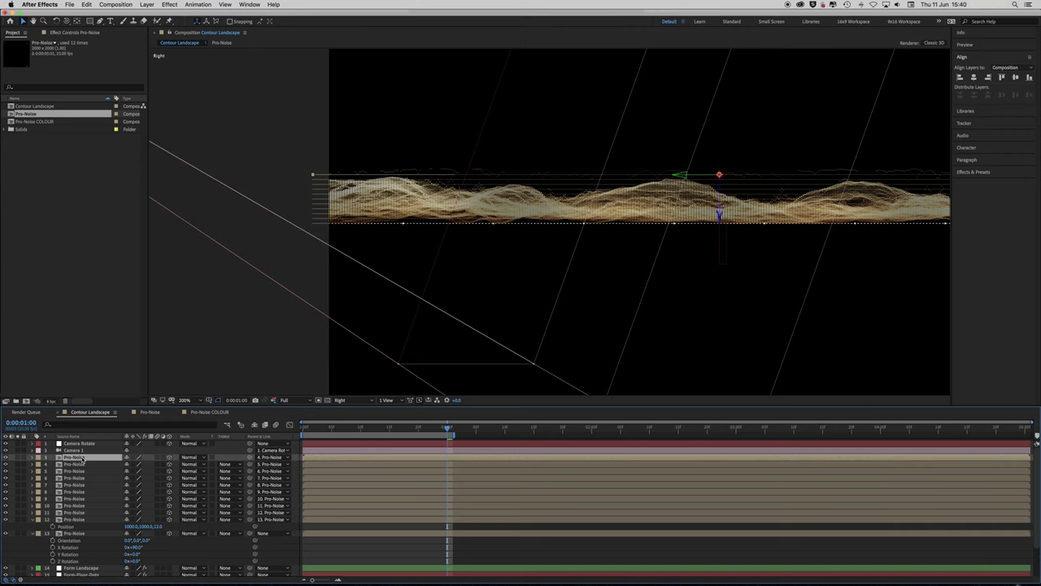
pyautogui.press('super+d')
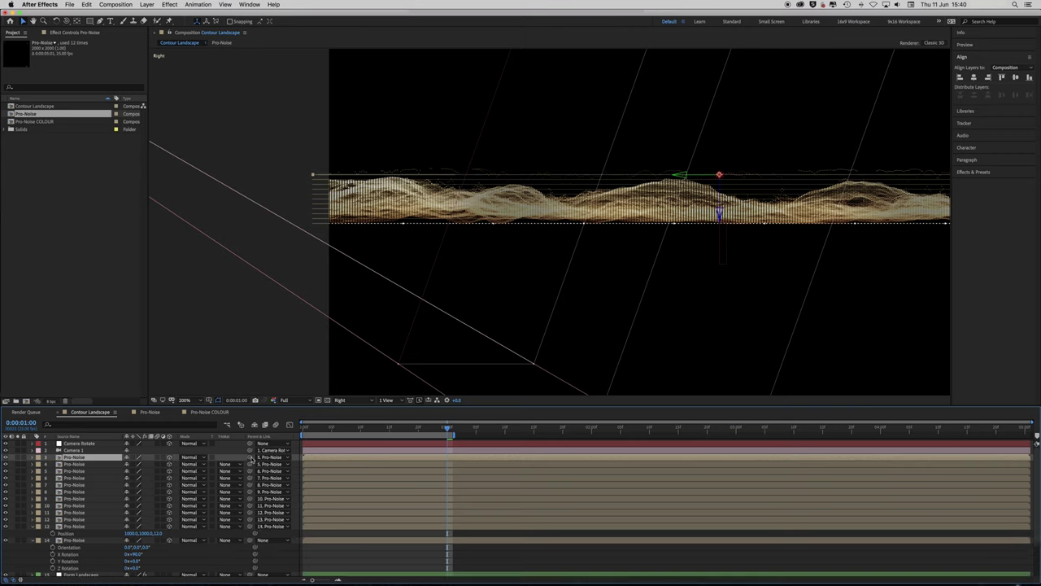
pyautogui.moveTo(250, 458); pyautogui.dragTo(90, 470)
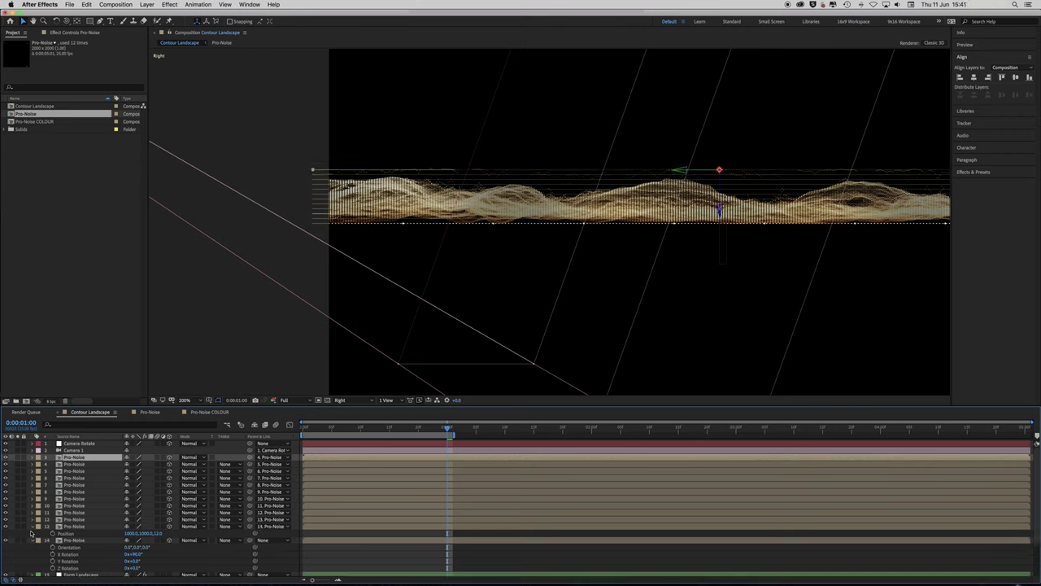
pyautogui.click(33, 527)
pyautogui.click(33, 533)
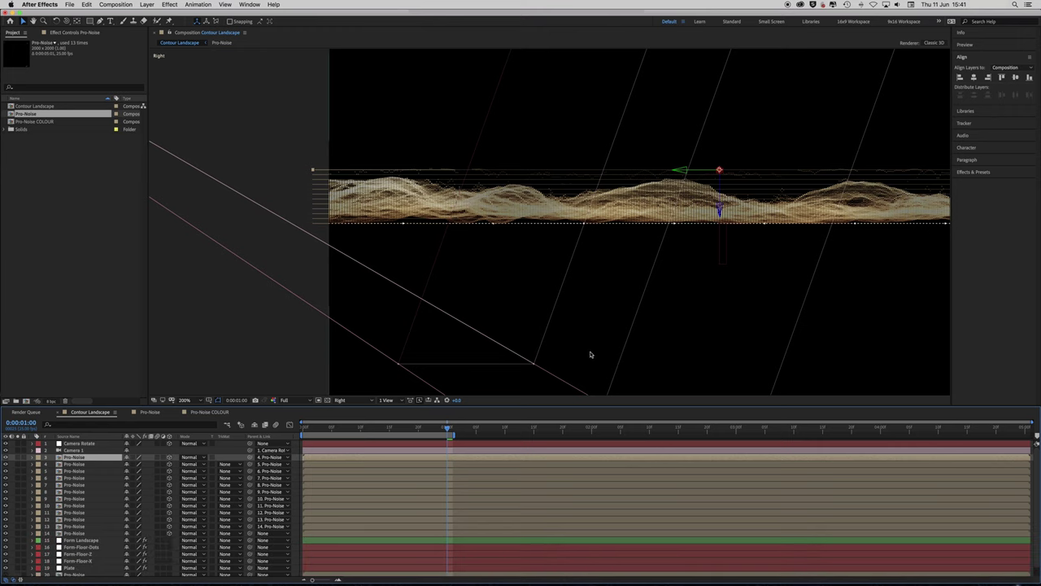
# - Switch to the active camera view at 100%, hide the stacked Pro-Noise layers, select the bottom one
pyautogui.click(349, 400)
pyautogui.click(358, 429)
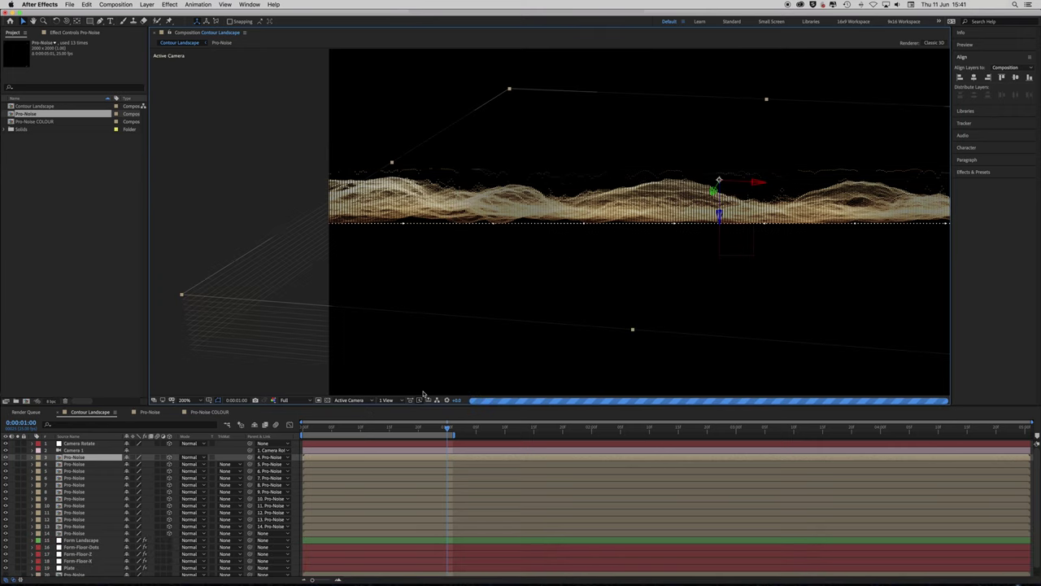
pyautogui.press(',')
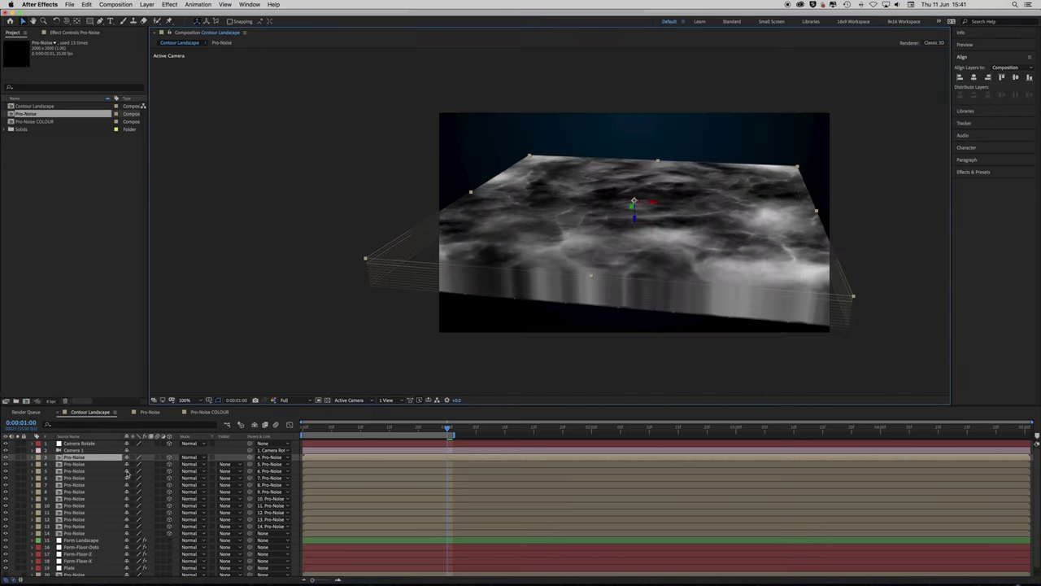
pyautogui.moveTo(6, 457); pyautogui.dragTo(7, 533)
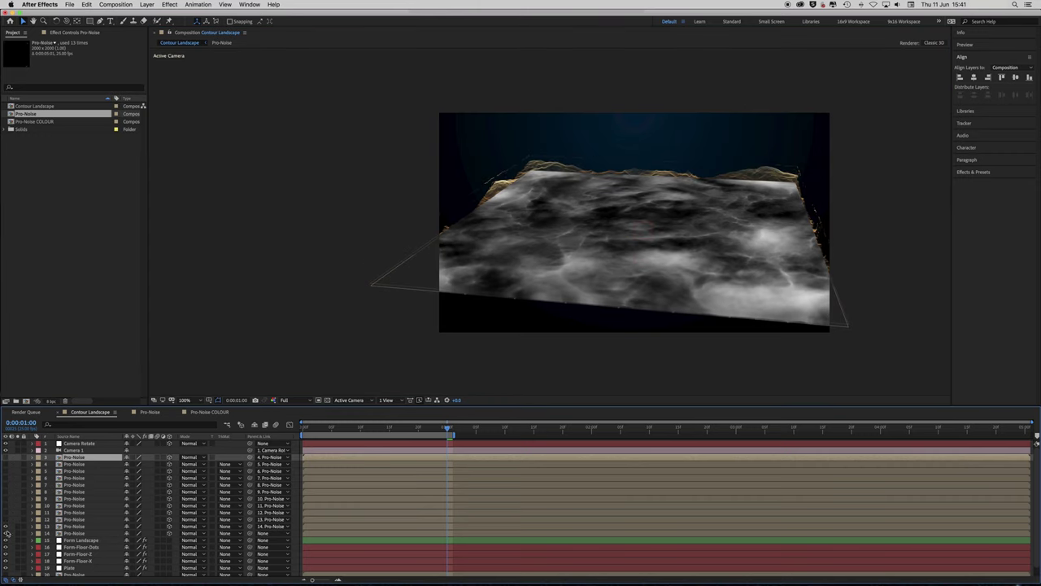
pyautogui.click(78, 533)
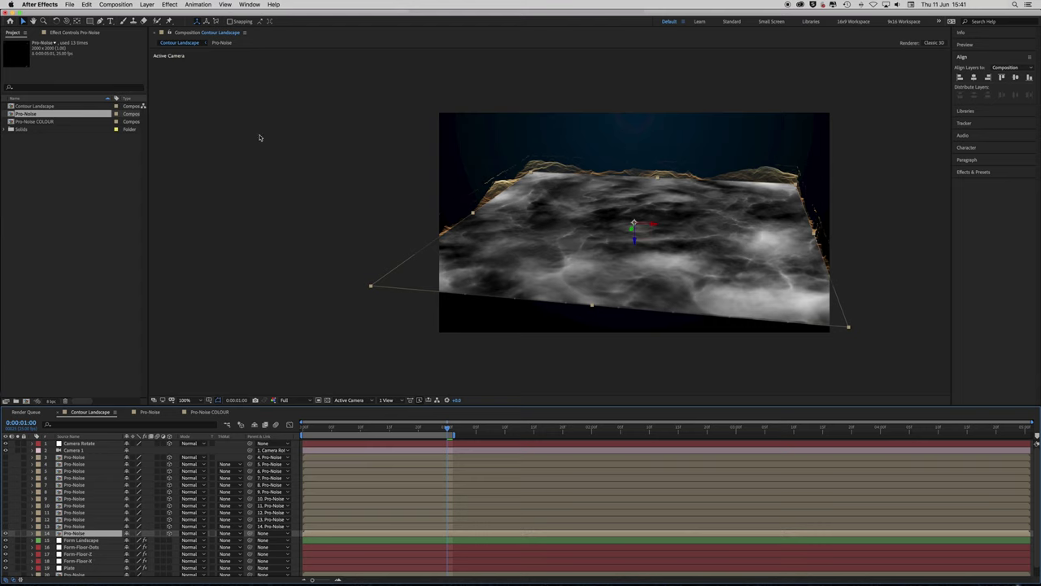
# - Apply a Threshold effect to the bottom Pro-Noise layer with its Level set to 20
pyautogui.click(169, 5)
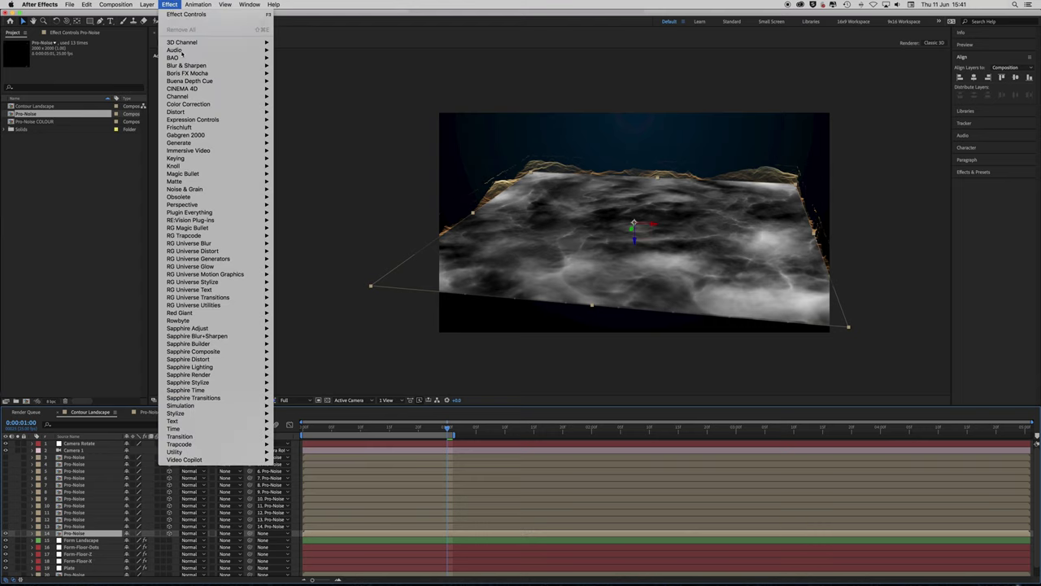
pyautogui.moveTo(210, 415)
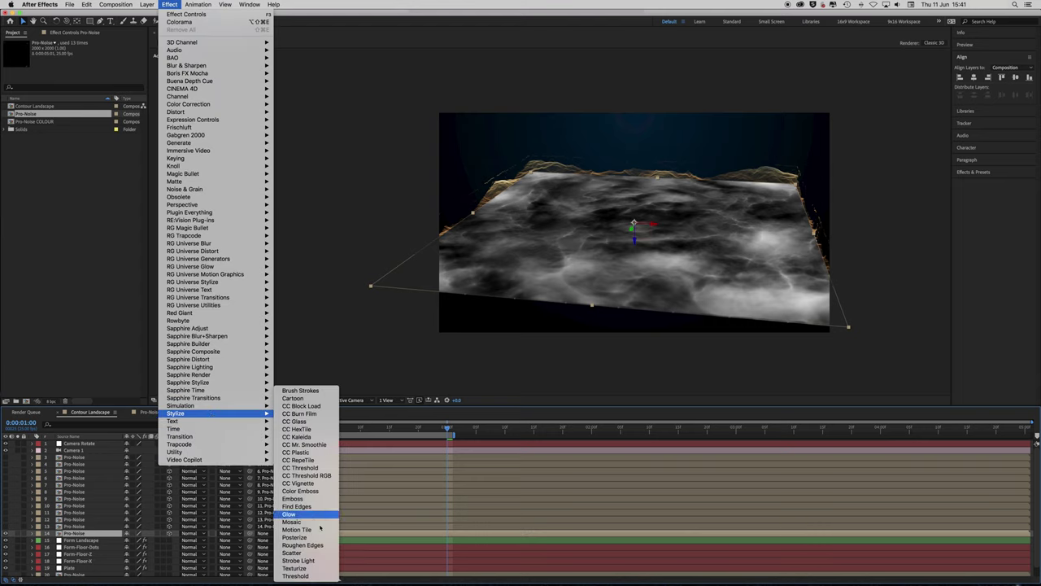
pyautogui.click(321, 575)
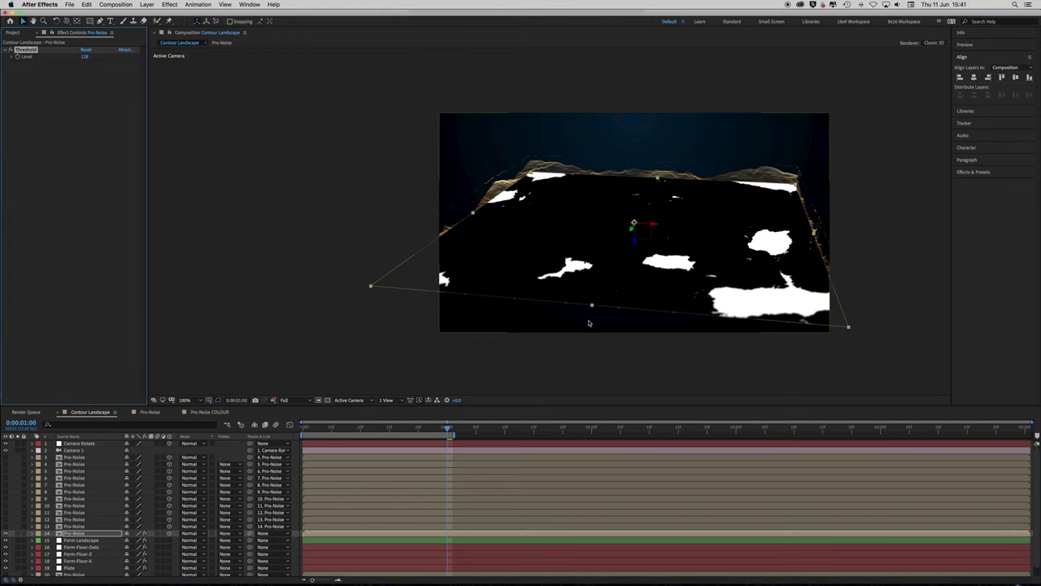
pyautogui.moveTo(85, 56)
pyautogui.mouseDown()
pyautogui.moveTo(102, 59)
pyautogui.moveTo(65, 58)
pyautogui.moveTo(93, 60)
pyautogui.mouseUp()
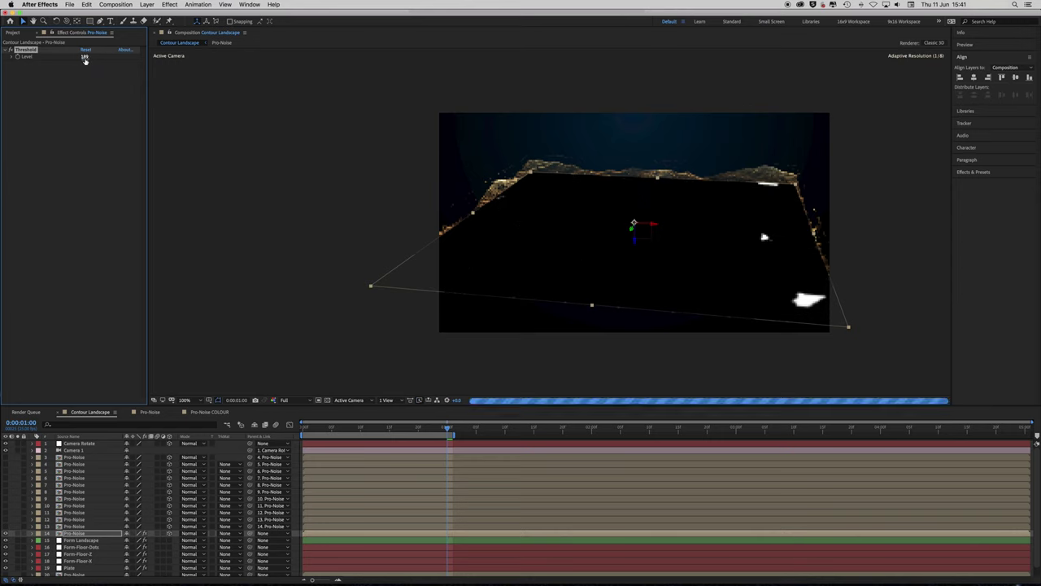
pyautogui.click(84, 58)
pyautogui.write('20')
pyautogui.press('Return')
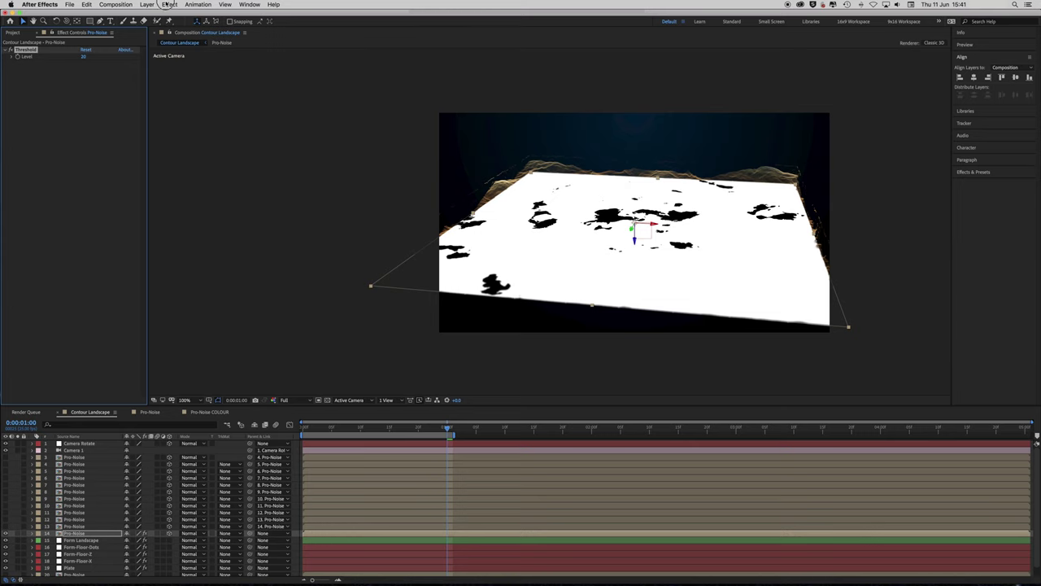
# - Dismiss the Effect menu without adding anything and begin re-editing the Threshold Level
pyautogui.click(168, 4)
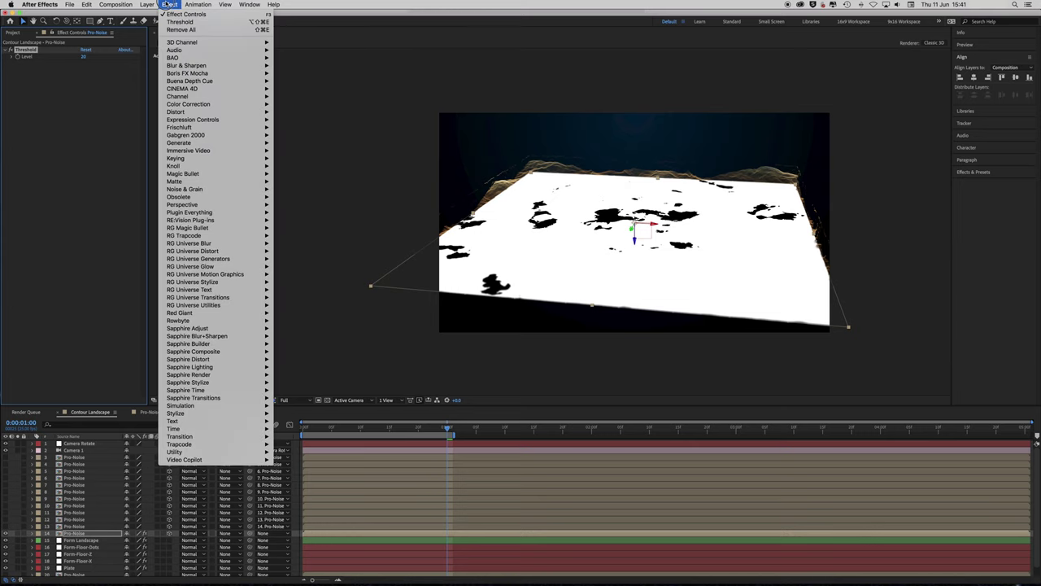
pyautogui.click(99, 51)
pyautogui.click(85, 57)
# - Set the Threshold Level to 10 and add Find Edges with Invert enabled
pyautogui.write('10')
pyautogui.press('Return')
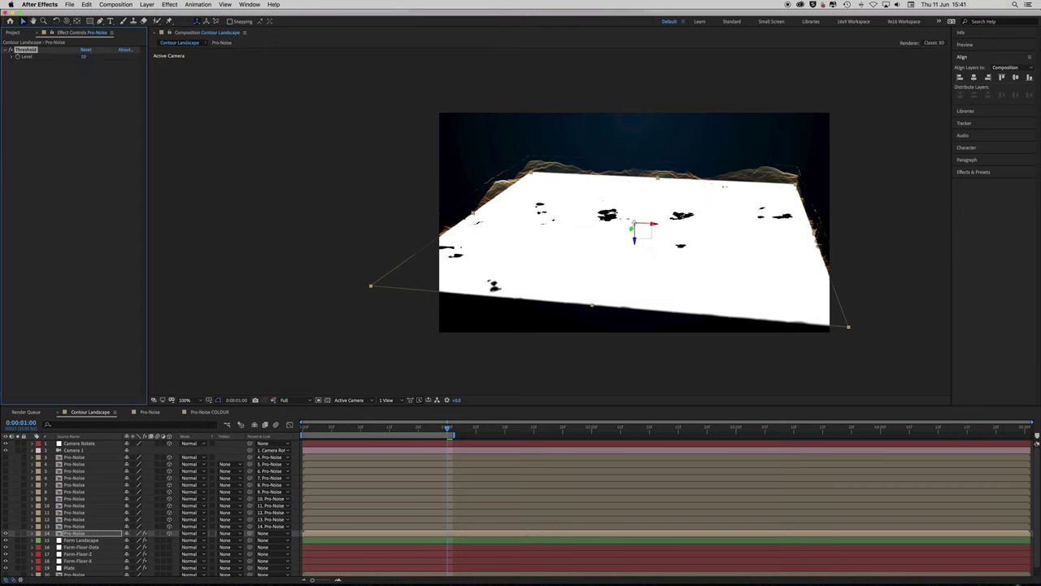
pyautogui.click(171, 5)
pyautogui.moveTo(236, 413)
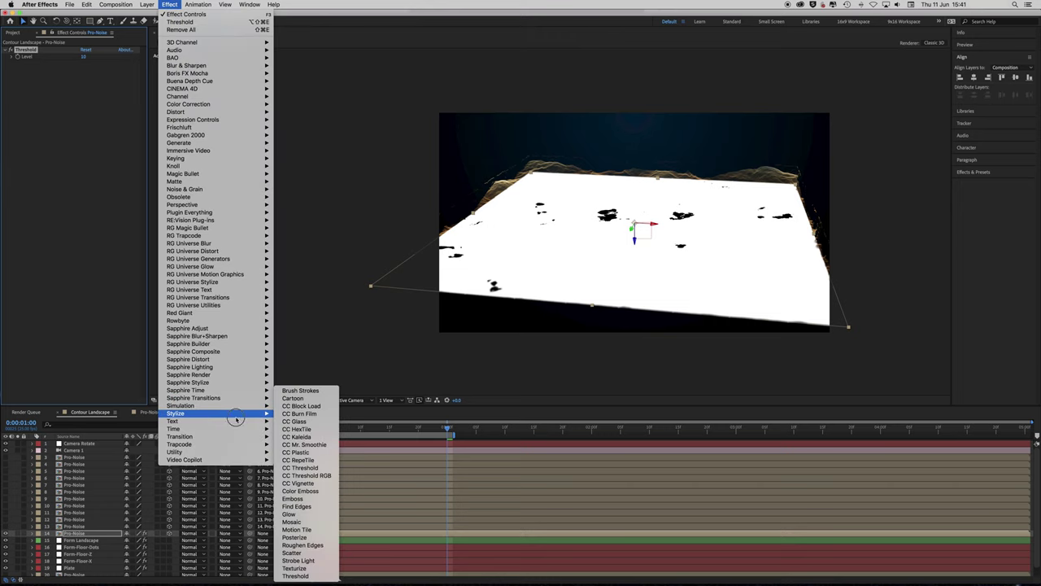
pyautogui.click(327, 507)
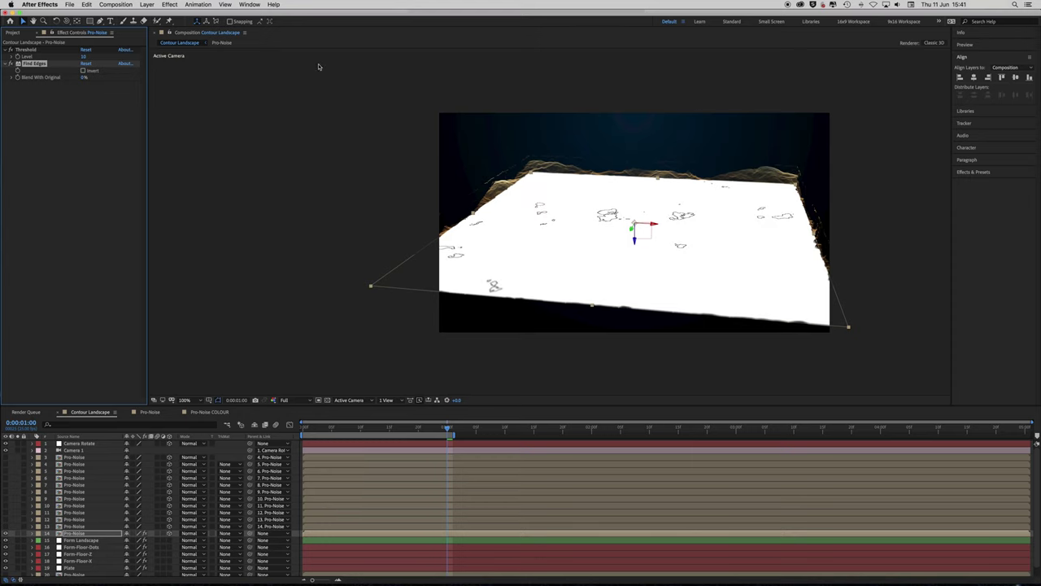
pyautogui.click(82, 71)
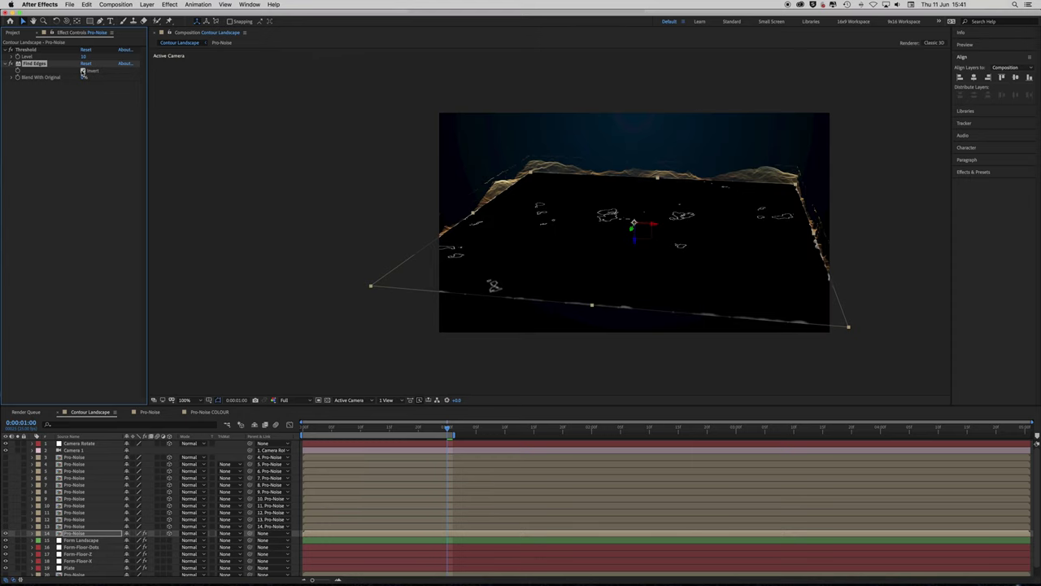
# - Add UnMult to the Pro-Noise layer to drop the black background
pyautogui.scroll(2, 615, 244)
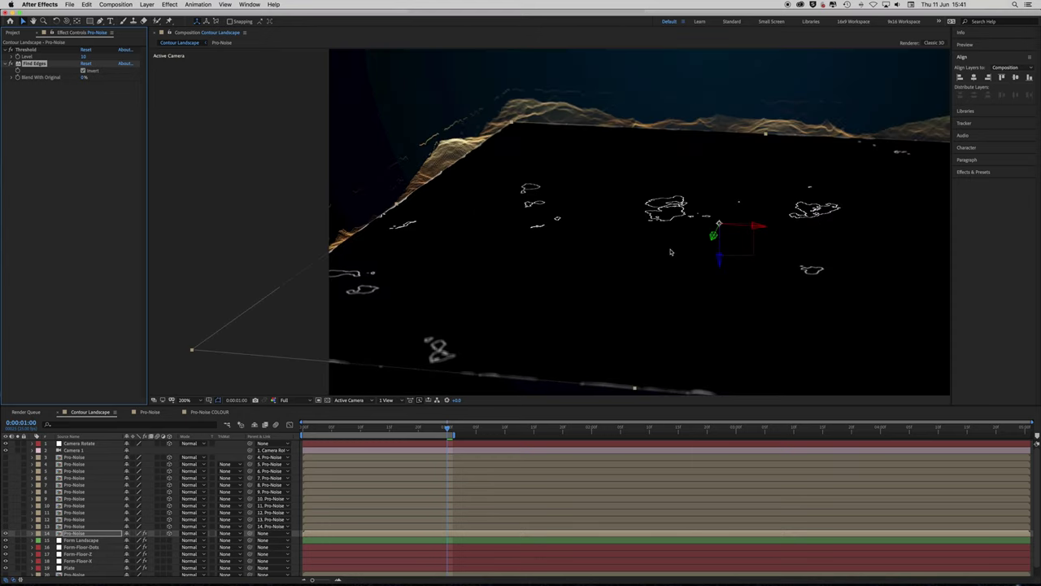
pyautogui.scroll(2, 670, 246)
pyautogui.moveTo(469, 230); pyautogui.dragTo(531, 233)
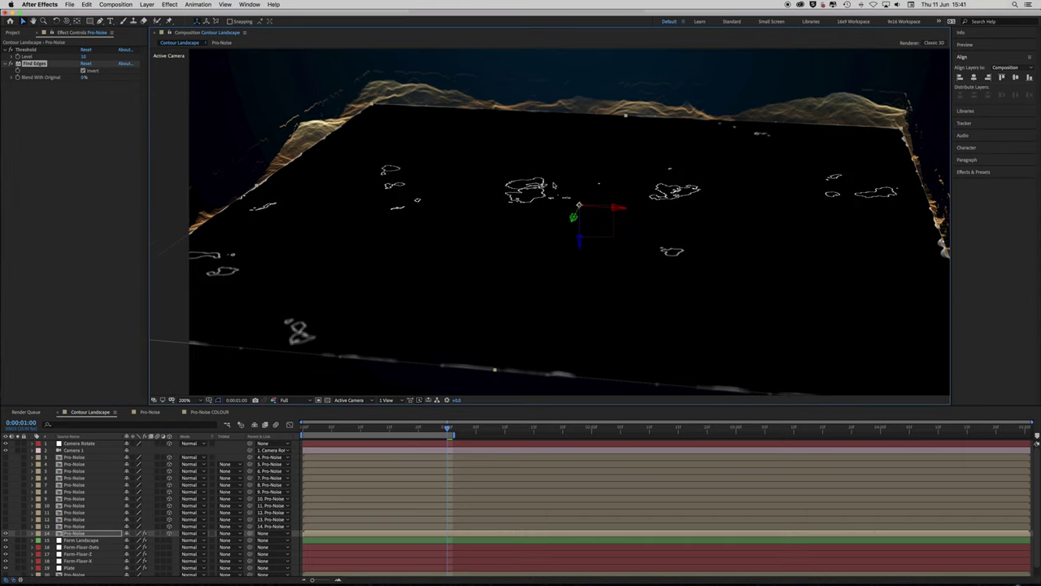
pyautogui.click(169, 4)
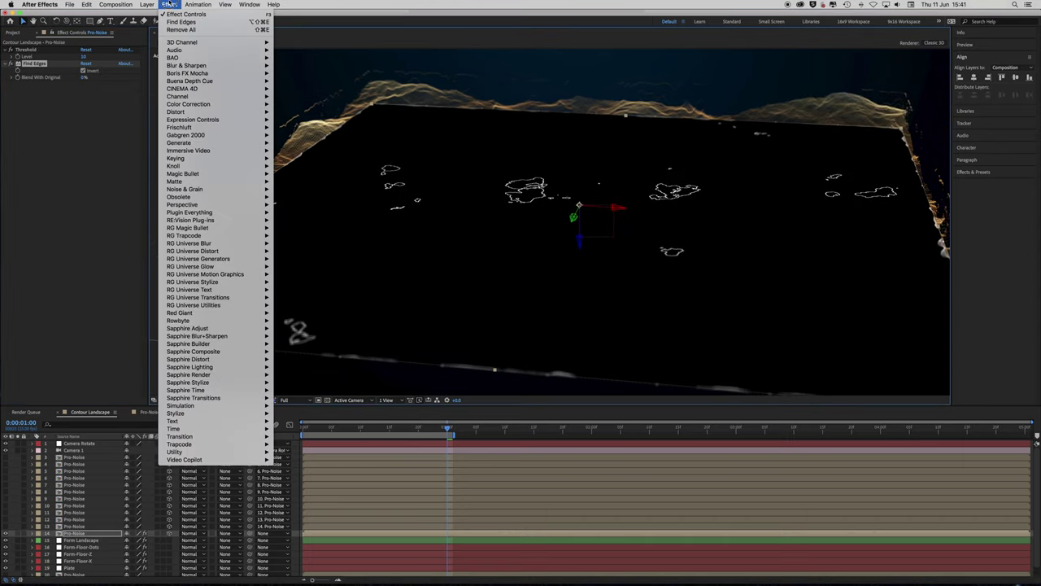
pyautogui.moveTo(198, 166)
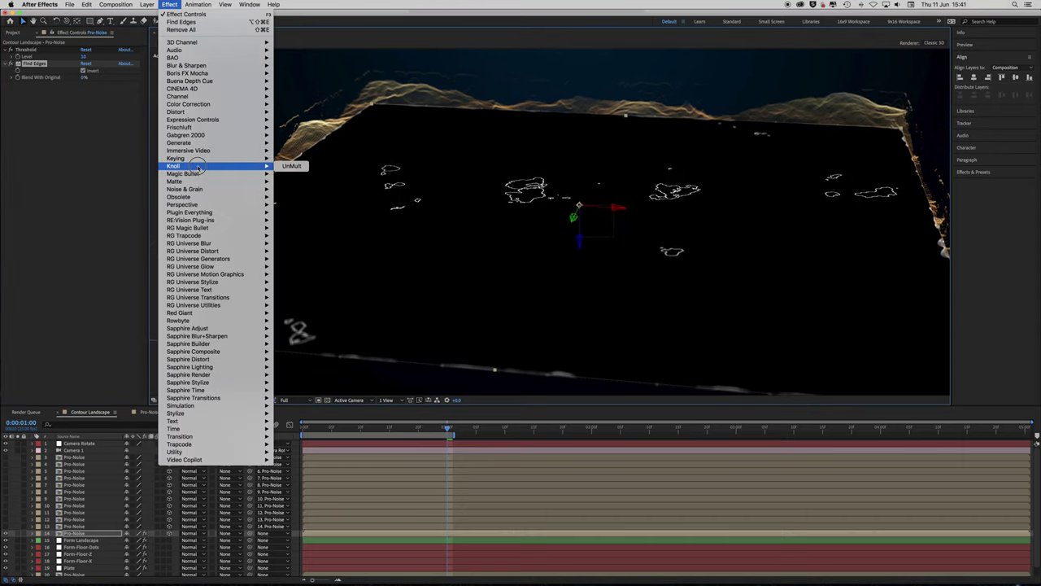
pyautogui.click(293, 166)
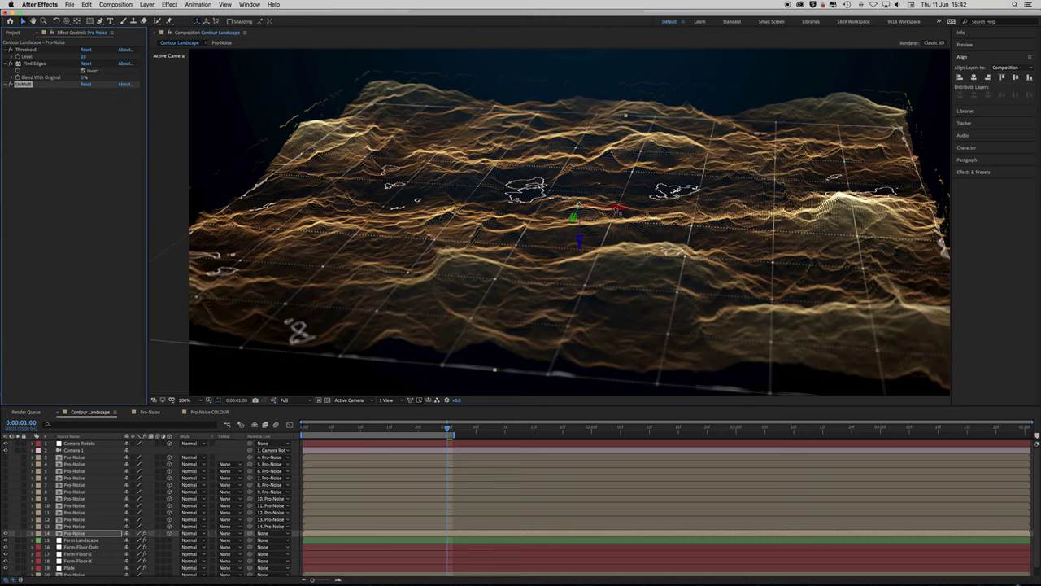
# - Add Simple Choker with Choke Matte set to 5
pyautogui.click(170, 4)
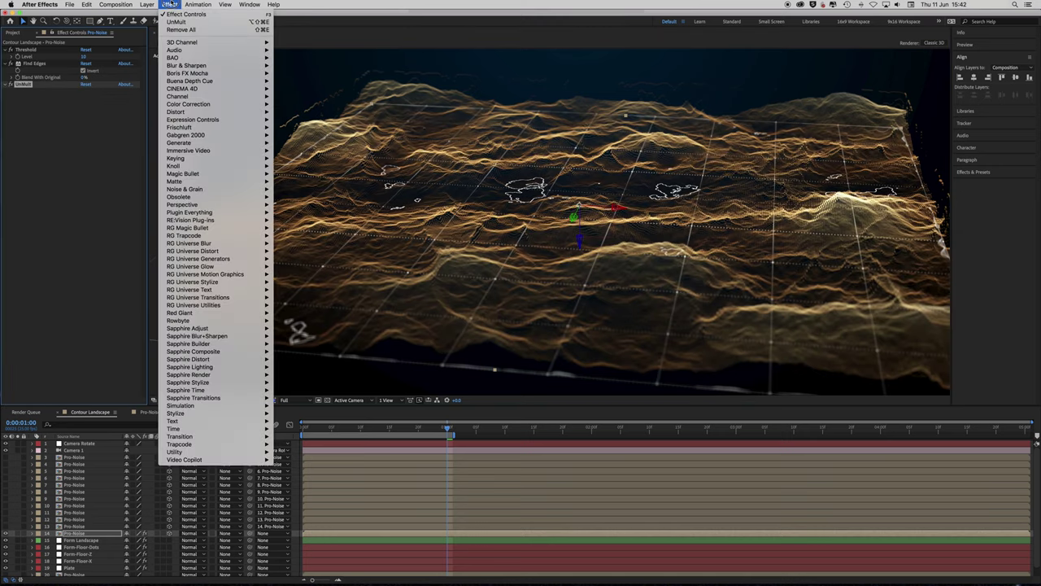
pyautogui.moveTo(229, 175)
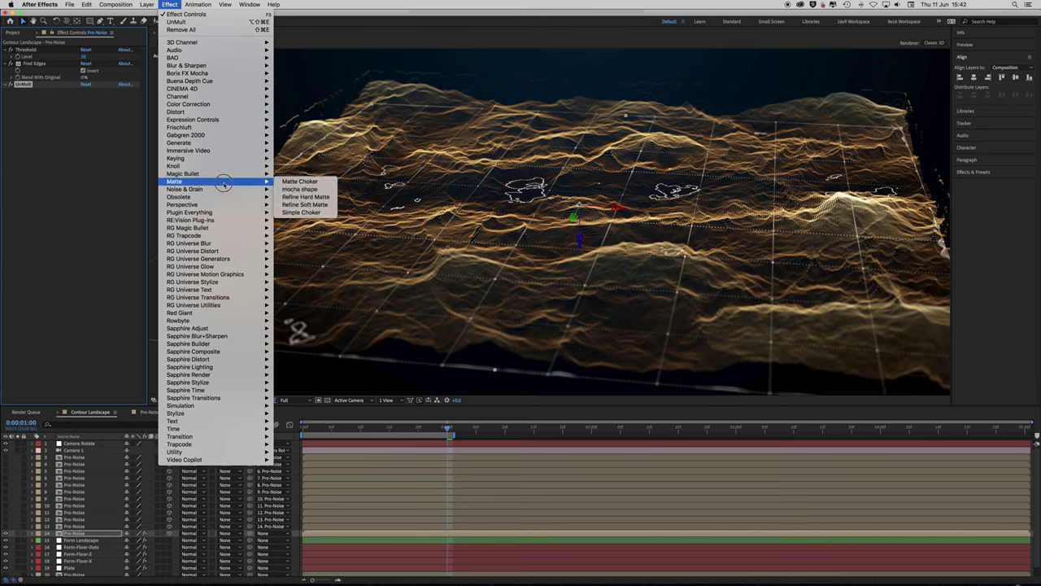
pyautogui.click(289, 203)
pyautogui.click(87, 105)
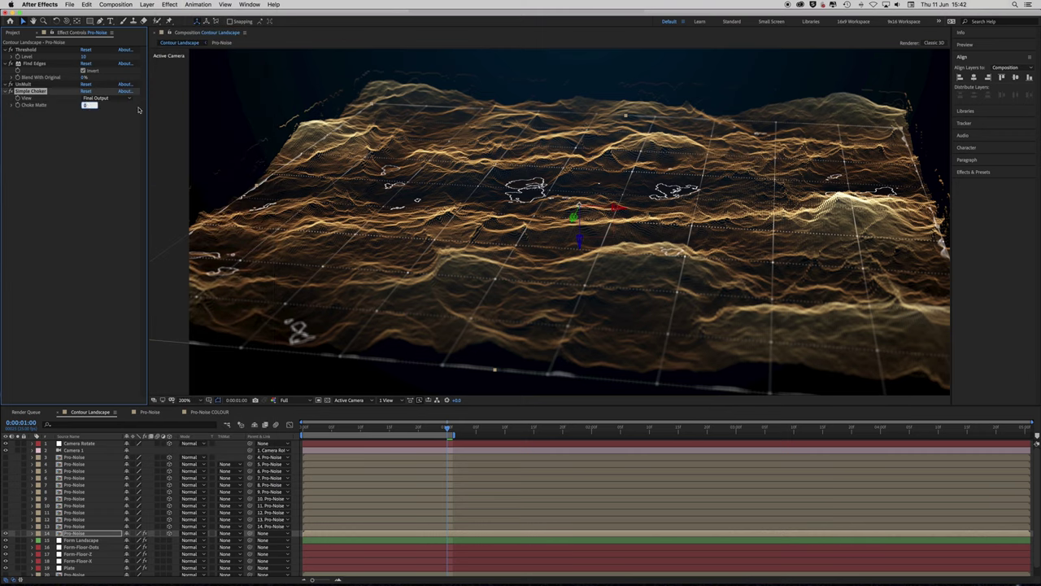
pyautogui.write('5')
pyautogui.press('Return')
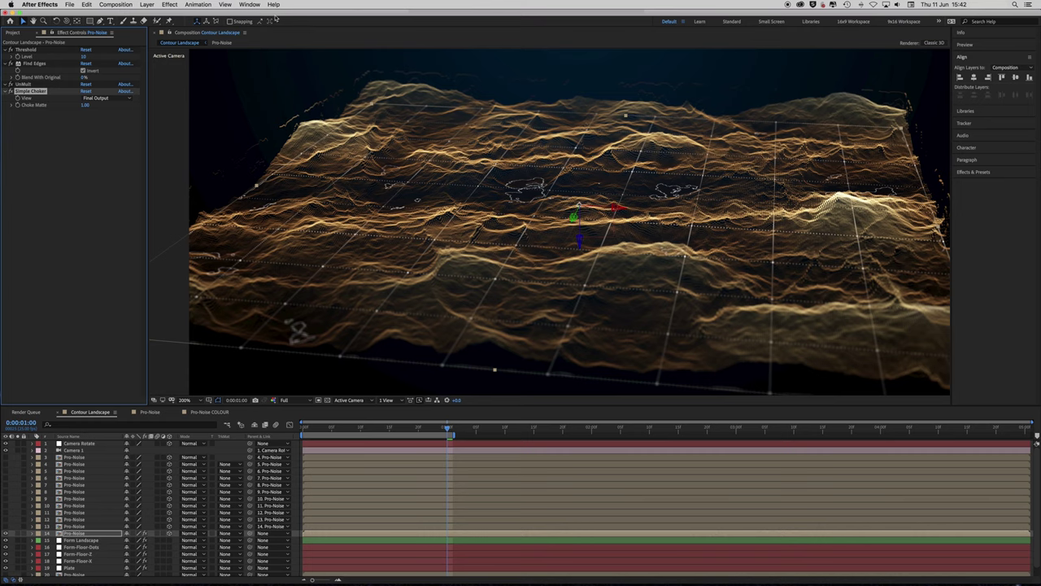
# - Add a Glow effect to the contour outlines
pyautogui.click(169, 4)
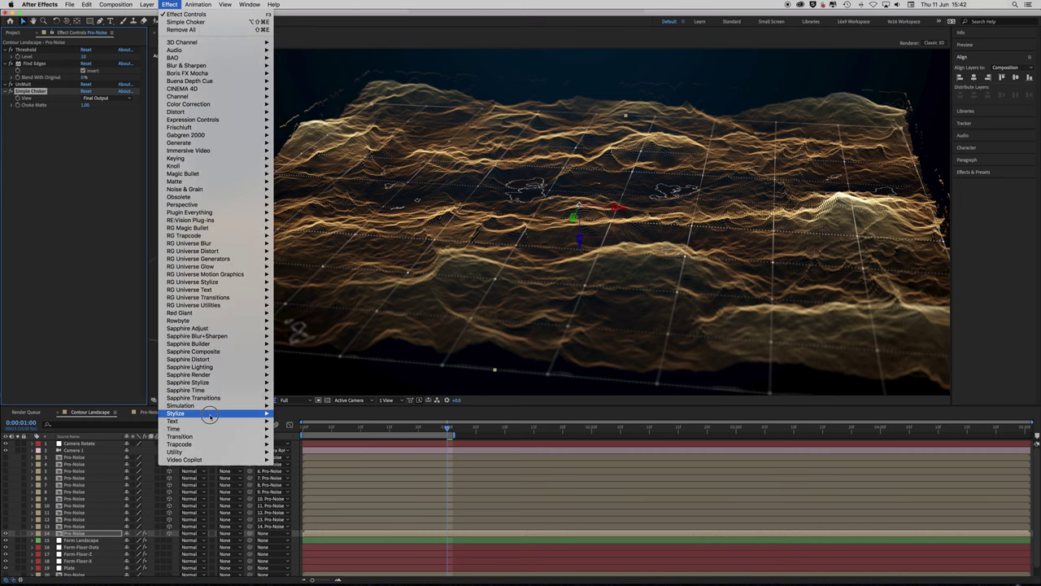
pyautogui.moveTo(266, 416)
pyautogui.click(289, 514)
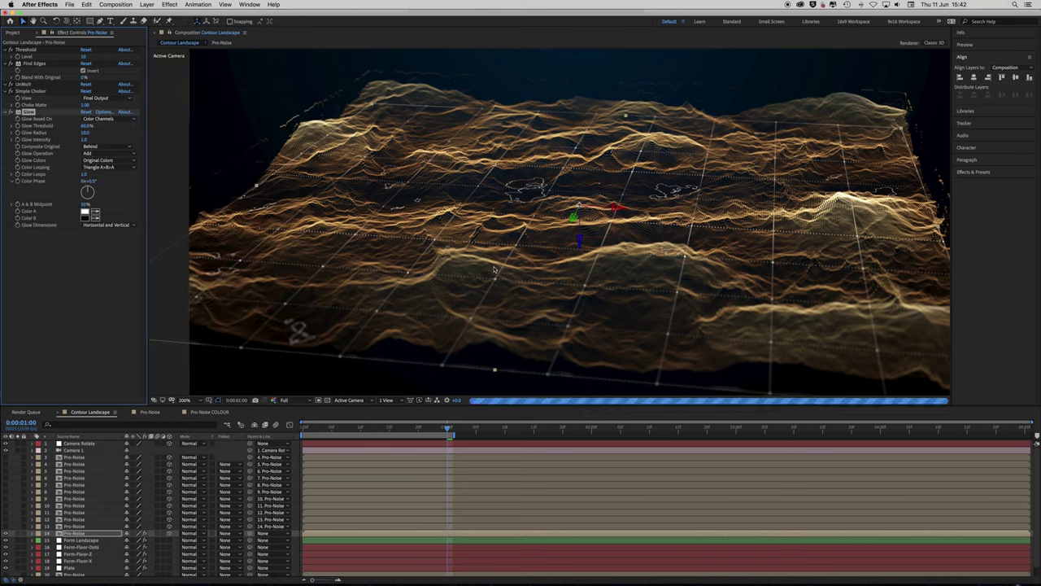
pyautogui.press('.')
pyautogui.press(',')
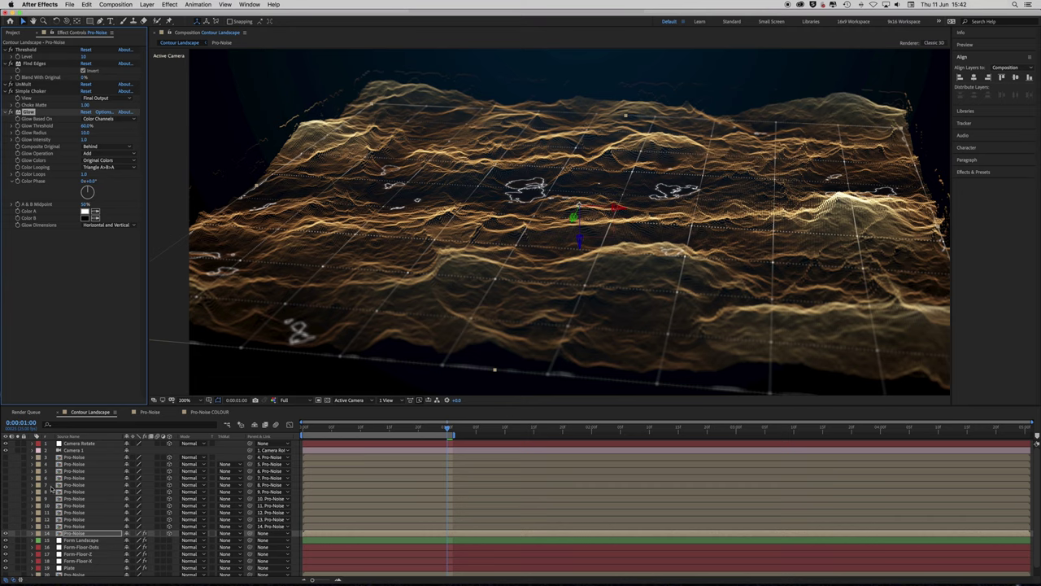
# - Collapse the effect settings and select all five effects, Threshold through Glow
pyautogui.click(9, 111)
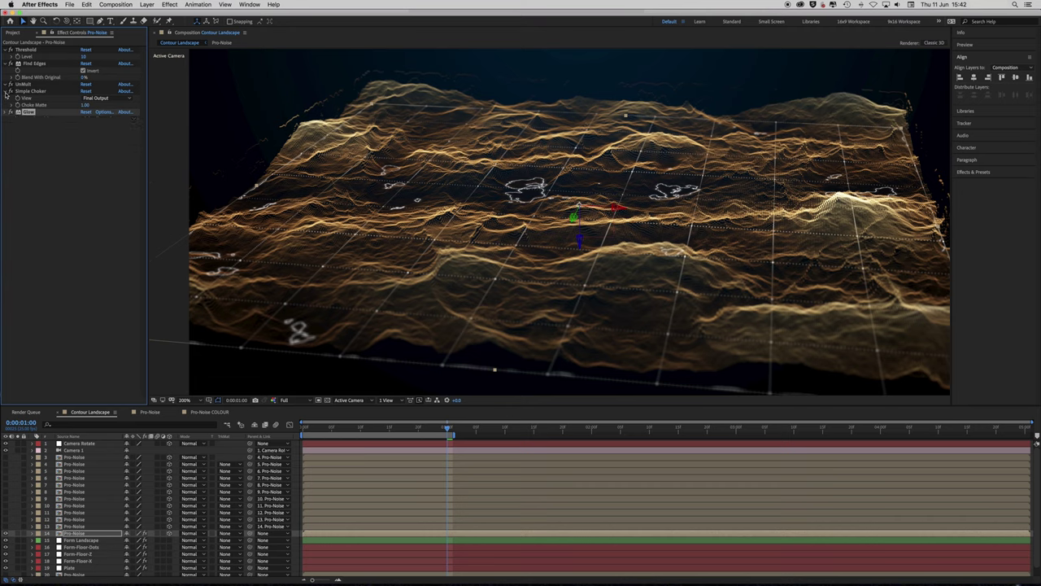
pyautogui.click(9, 91)
pyautogui.click(4, 64)
pyautogui.click(5, 50)
pyautogui.click(27, 49)
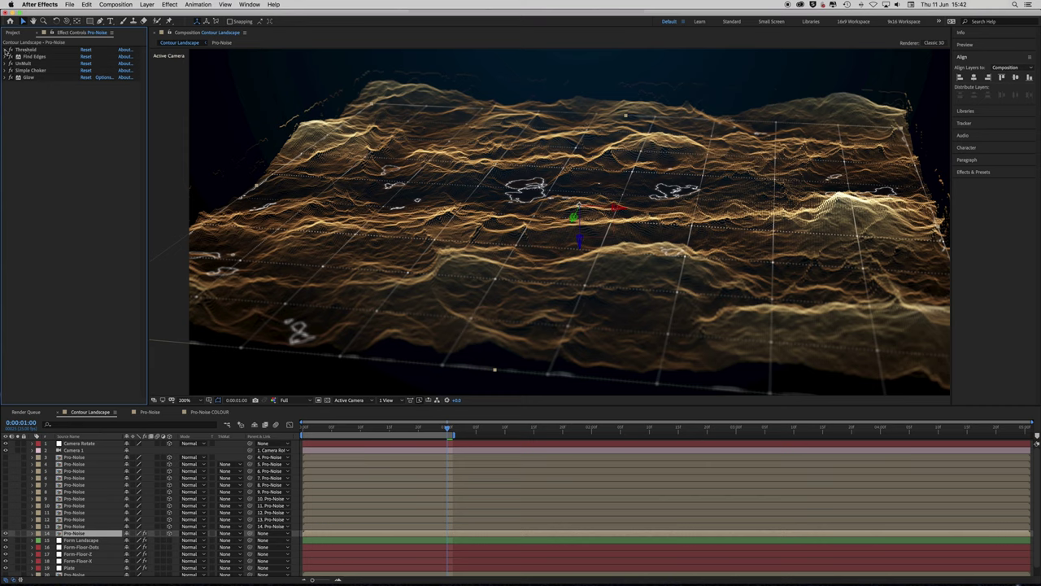
pyautogui.click(6, 50)
pyautogui.keyDown('shift'); pyautogui.click(29, 85); pyautogui.keyUp('shift')
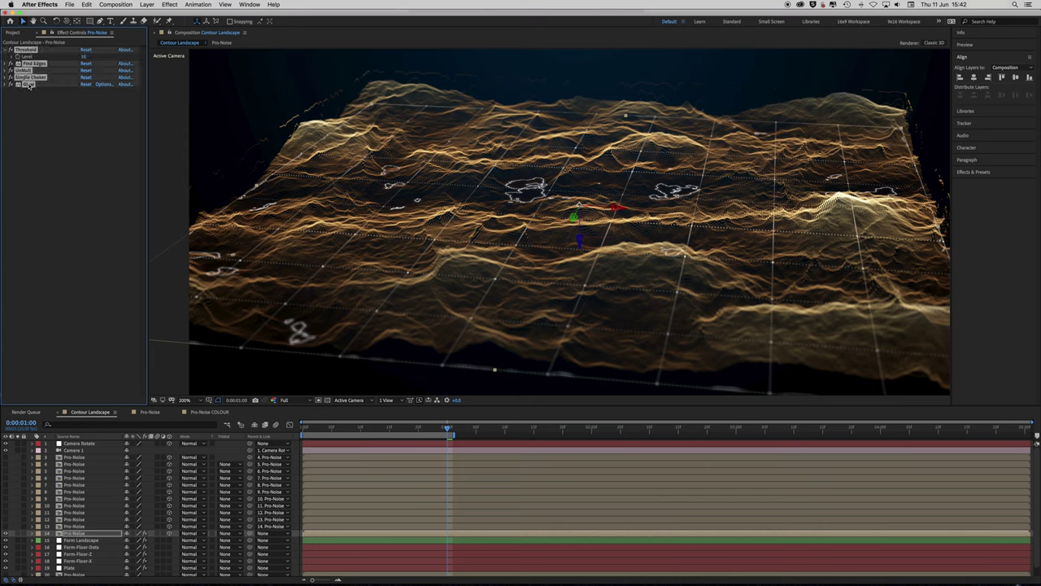
# - Paste the five effects onto Pro-Noise layers 3–13 and make those layers visible
pyautogui.click(89, 527)
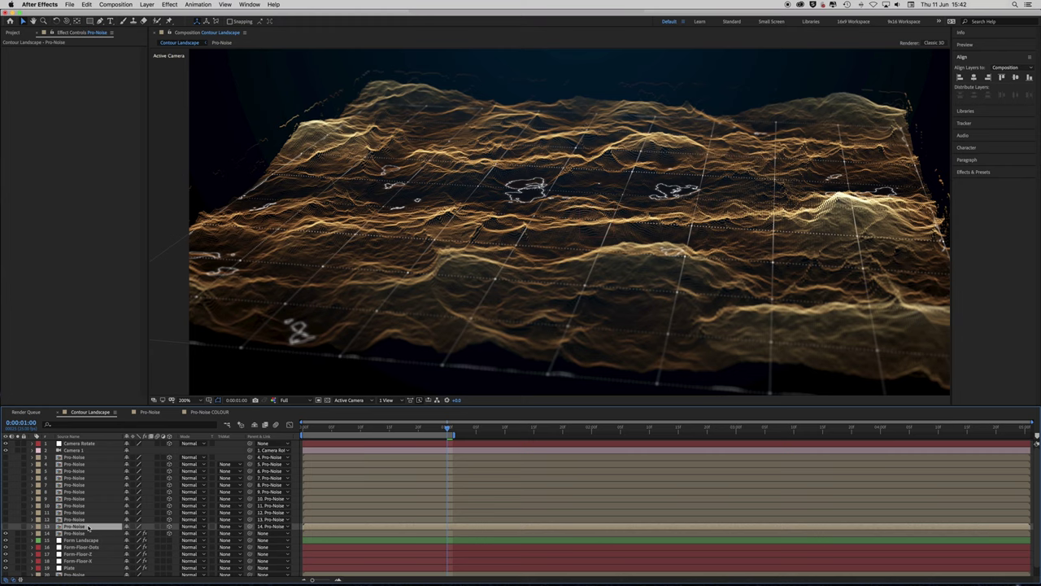
pyautogui.keyDown('shift'); pyautogui.click(78, 458); pyautogui.keyUp('shift')
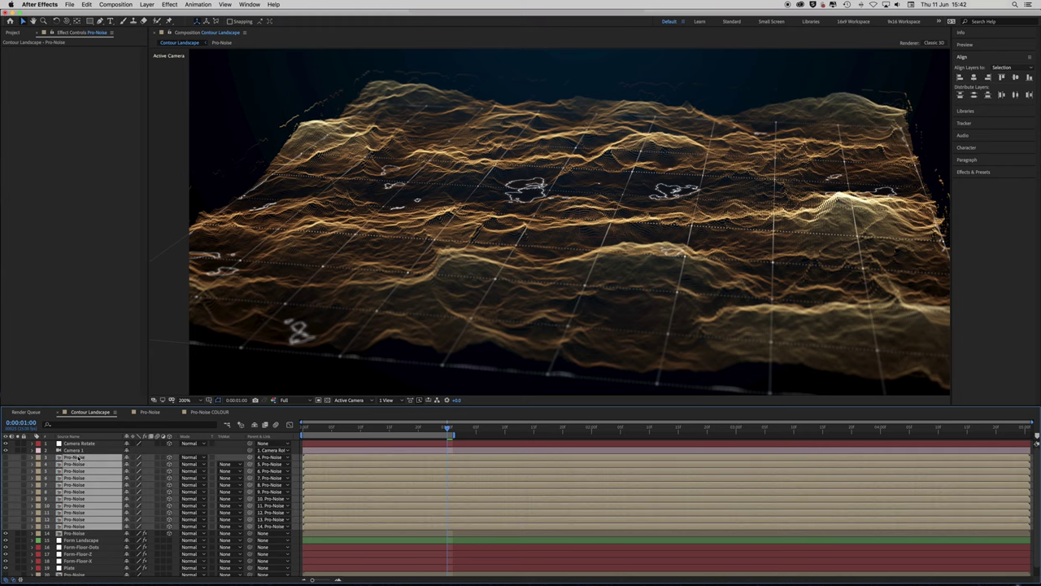
pyautogui.hotkey('ctrl', 'v')
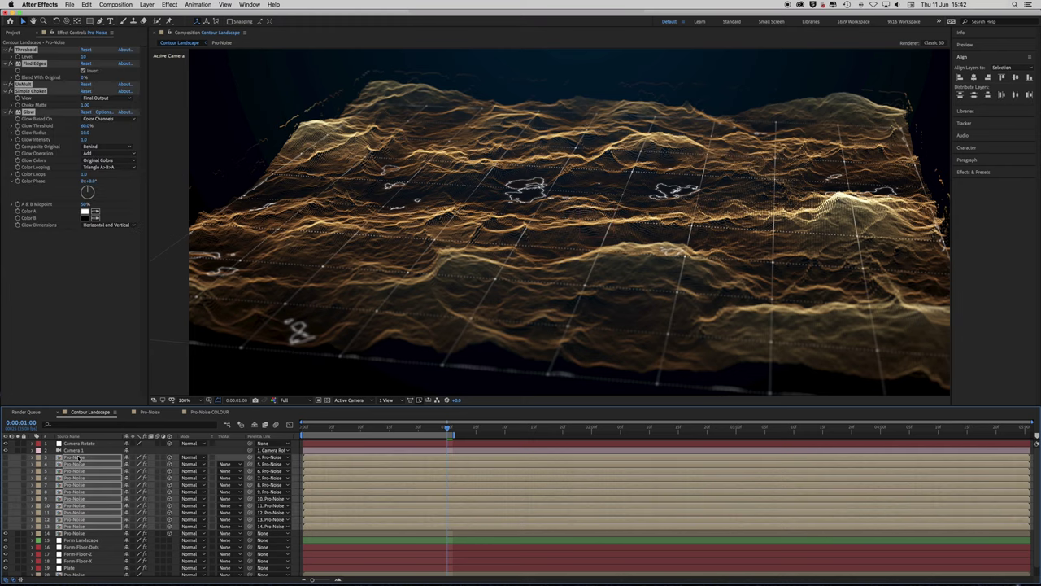
pyautogui.click(6, 458)
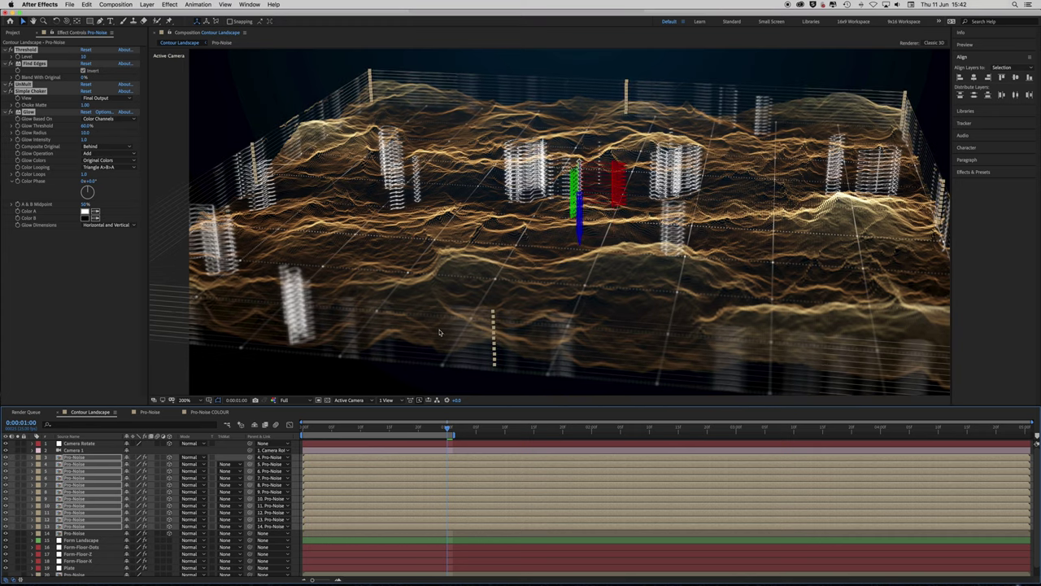
pyautogui.click(89, 533)
# - Set Threshold Level to 30 on layer 14 and 10 on layers 13, 12 and 11
pyautogui.click(86, 526)
pyautogui.click(86, 57)
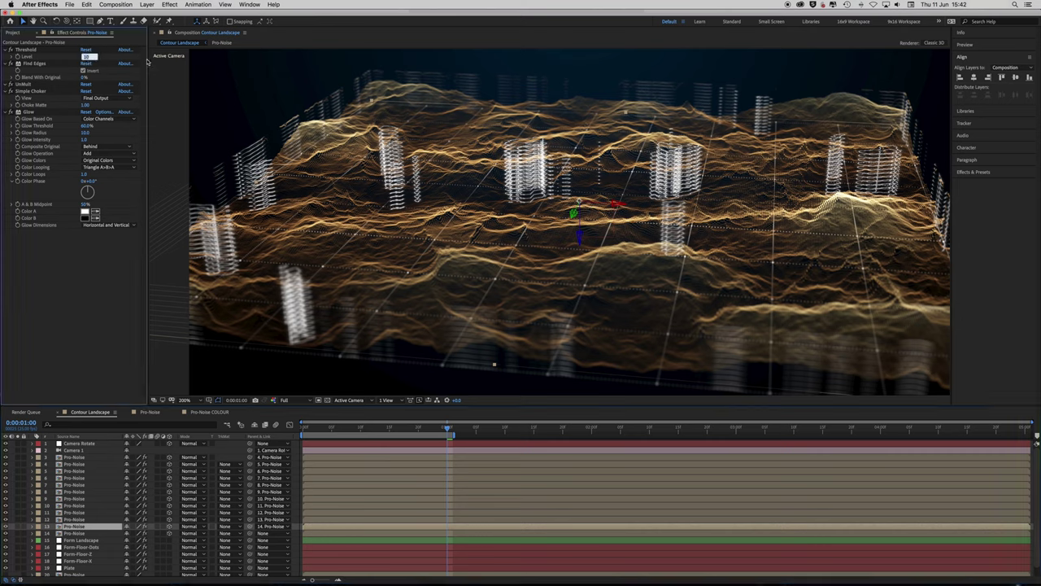
pyautogui.write('30')
pyautogui.press('Return')
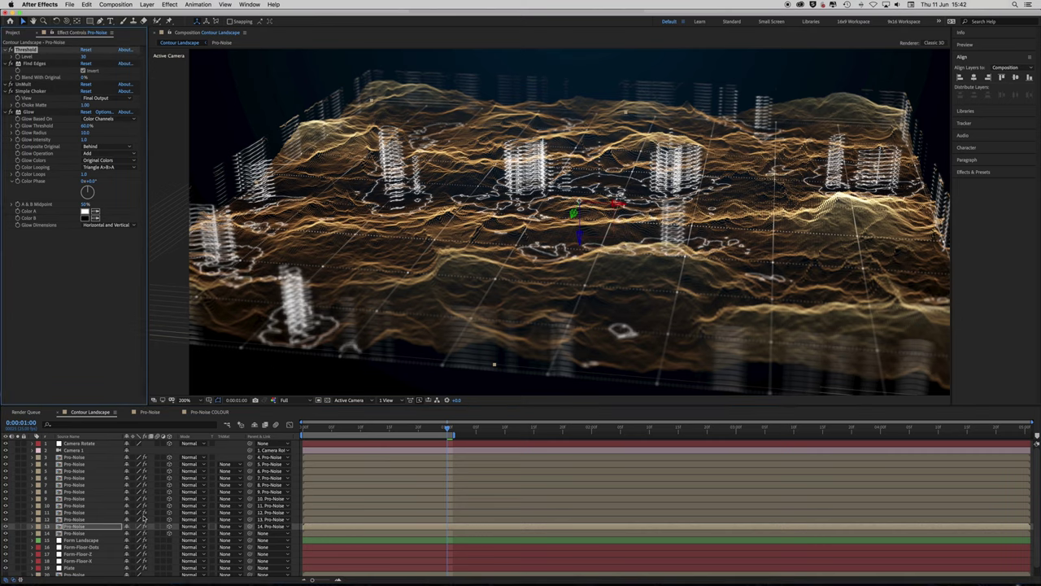
pyautogui.click(90, 521)
pyautogui.click(87, 56)
pyautogui.write('10')
pyautogui.press('Return')
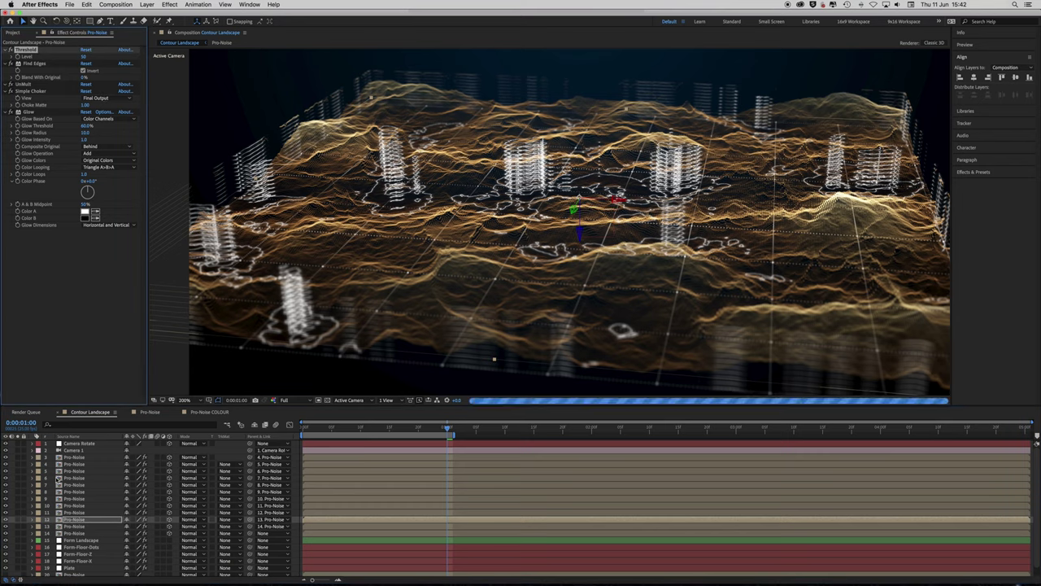
pyautogui.click(73, 513)
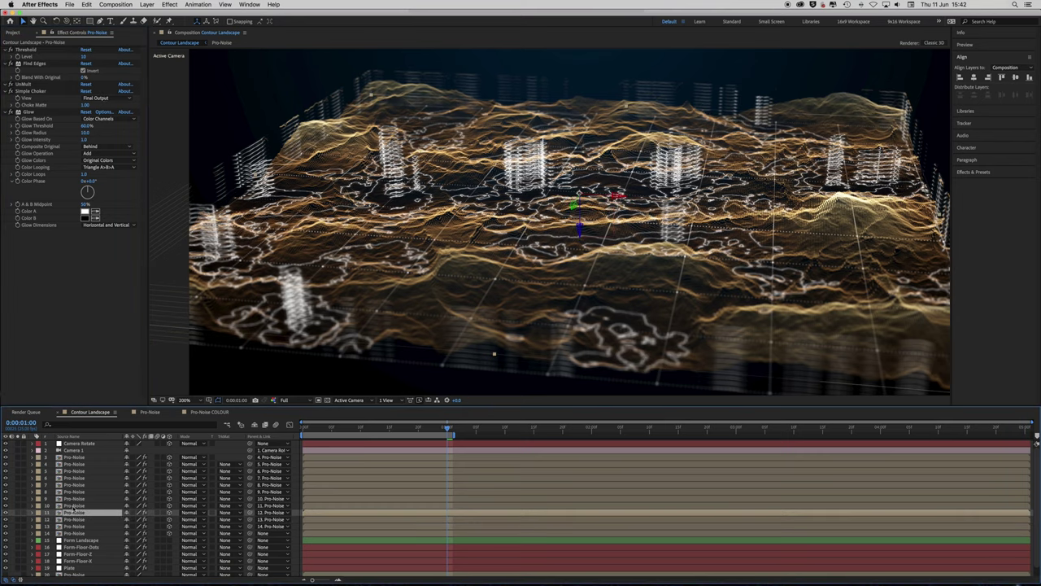
pyautogui.click(86, 56)
pyautogui.write('10')
pyautogui.press('Return')
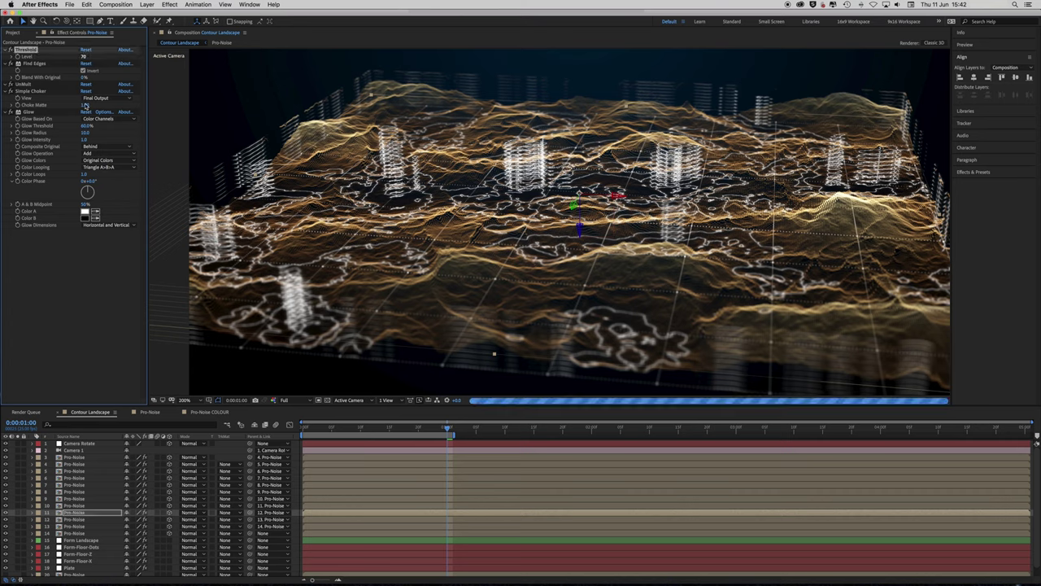
pyautogui.click(83, 506)
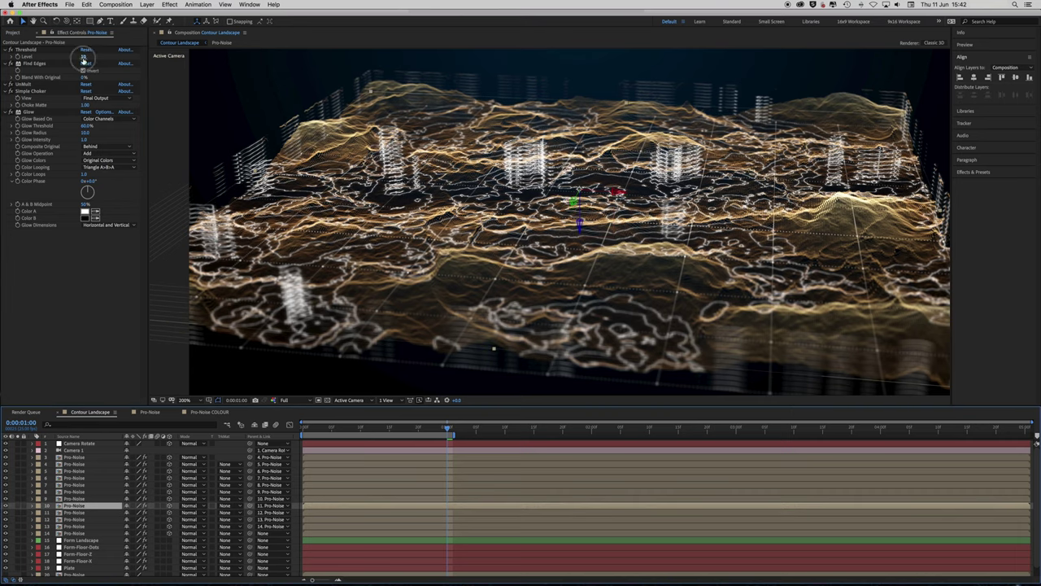
pyautogui.click(86, 56)
pyautogui.write('10')
pyautogui.press('Return')
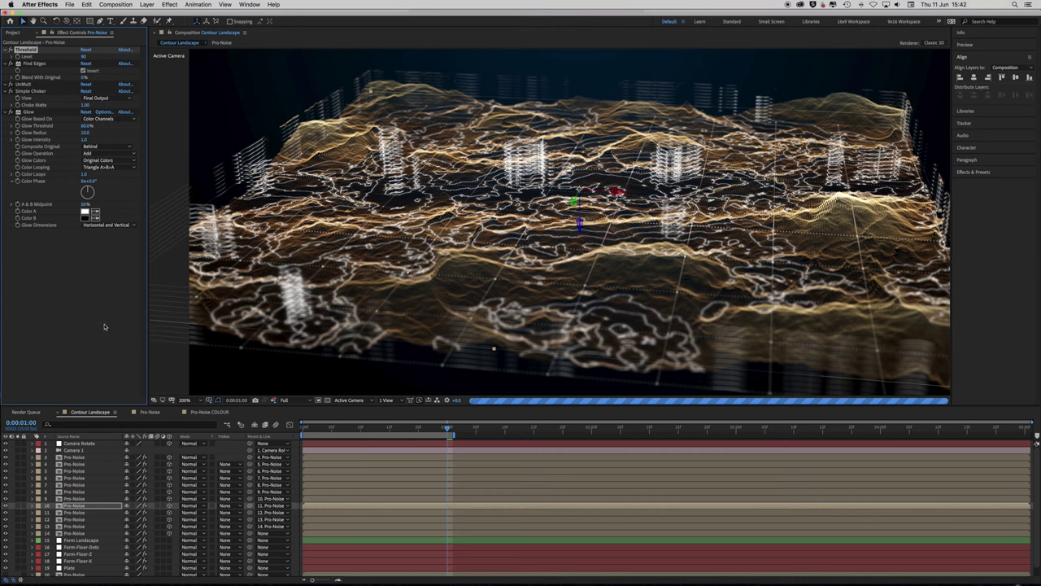
# - Set Threshold Level to 110 on Pro-Noise layers 9, 8 and 7
pyautogui.click(75, 498)
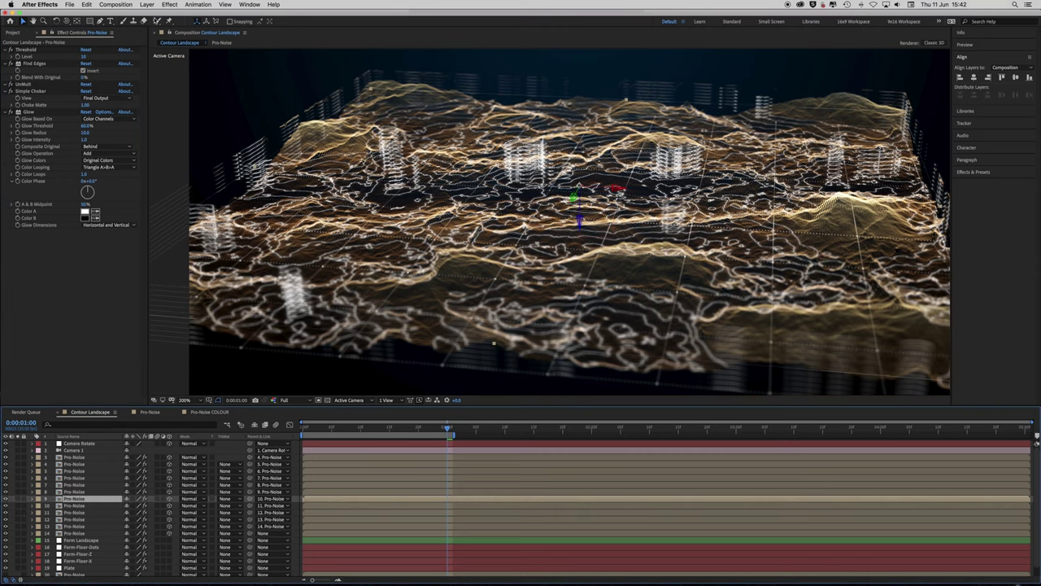
pyautogui.click(86, 56)
pyautogui.write('110')
pyautogui.press('Return')
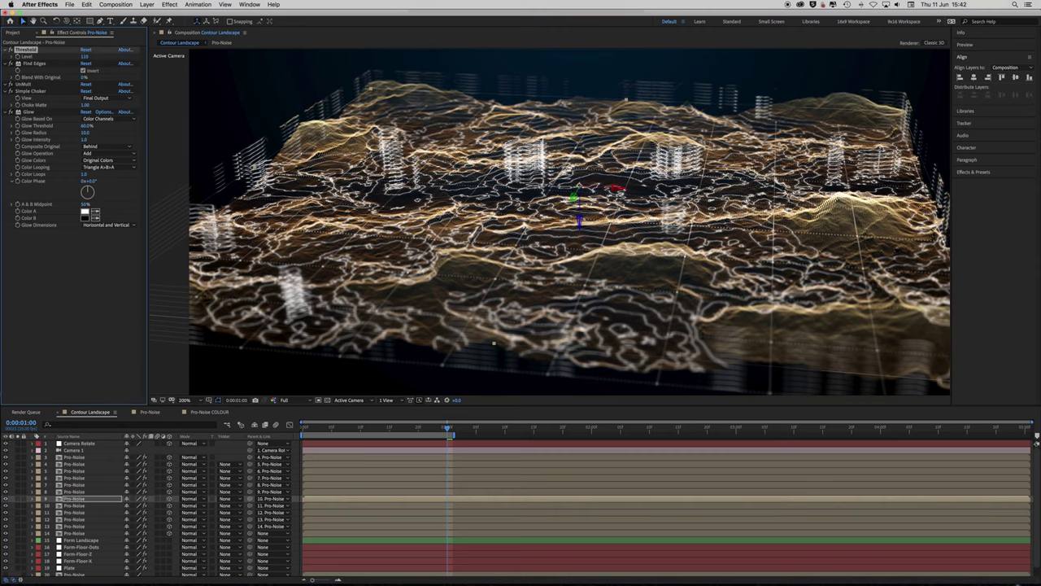
pyautogui.click(81, 491)
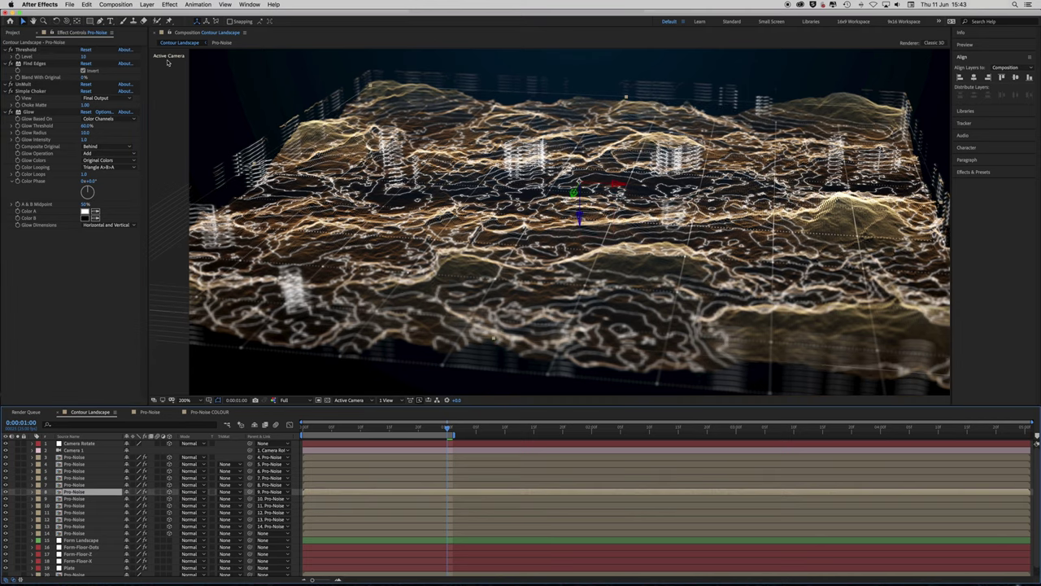
pyautogui.click(86, 56)
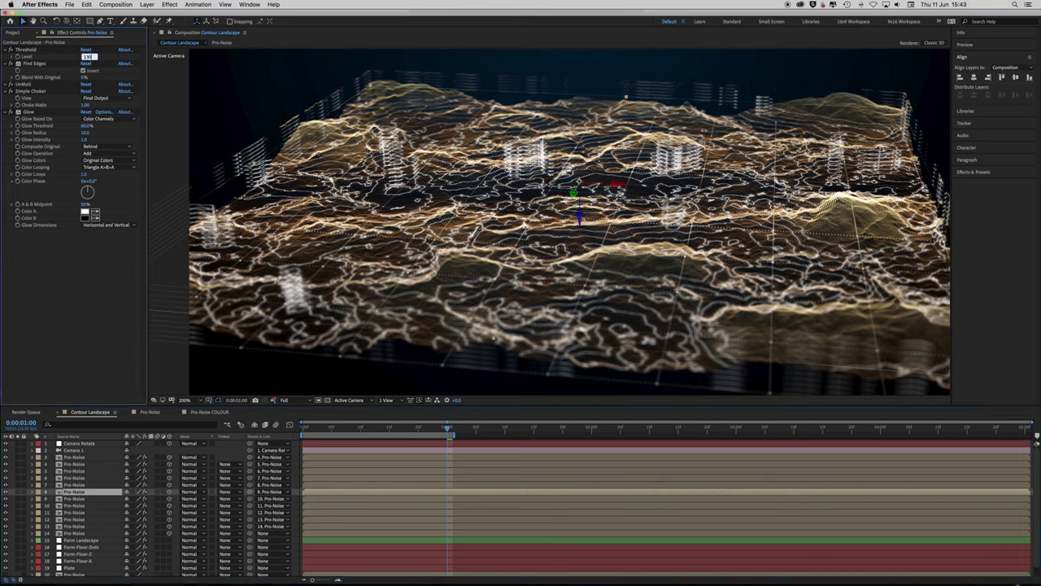
pyautogui.write('110')
pyautogui.press('Return')
pyautogui.click(72, 485)
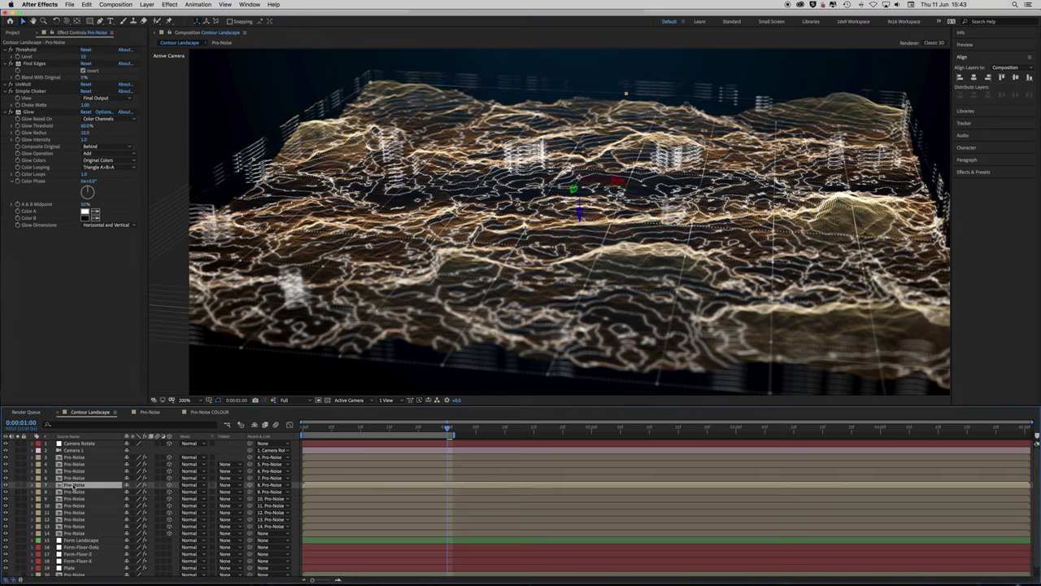
pyautogui.click(86, 57)
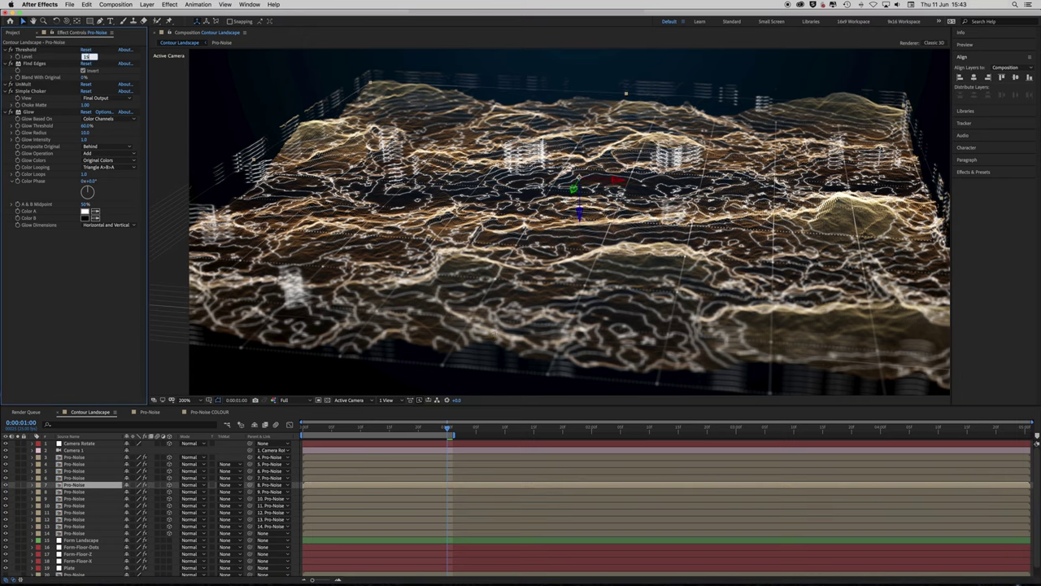
pyautogui.write('110')
pyautogui.press('Return')
# - Set Threshold Levels 170, 190, 200 and 230 going up from layer 6 to layer 3
pyautogui.hotkey('ctrl', 'Up')
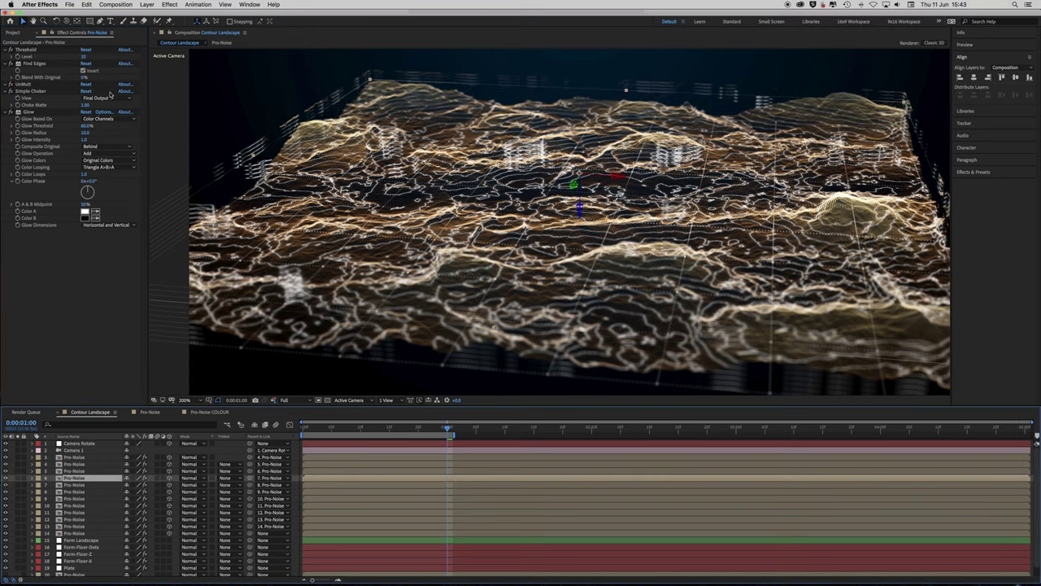
pyautogui.click(87, 56)
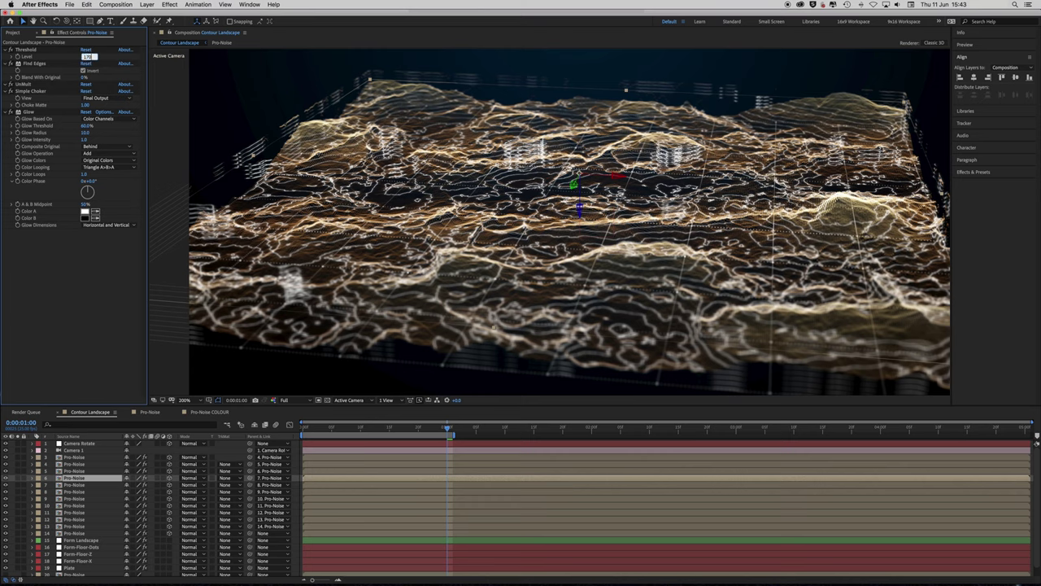
pyautogui.write('170')
pyautogui.press('Return')
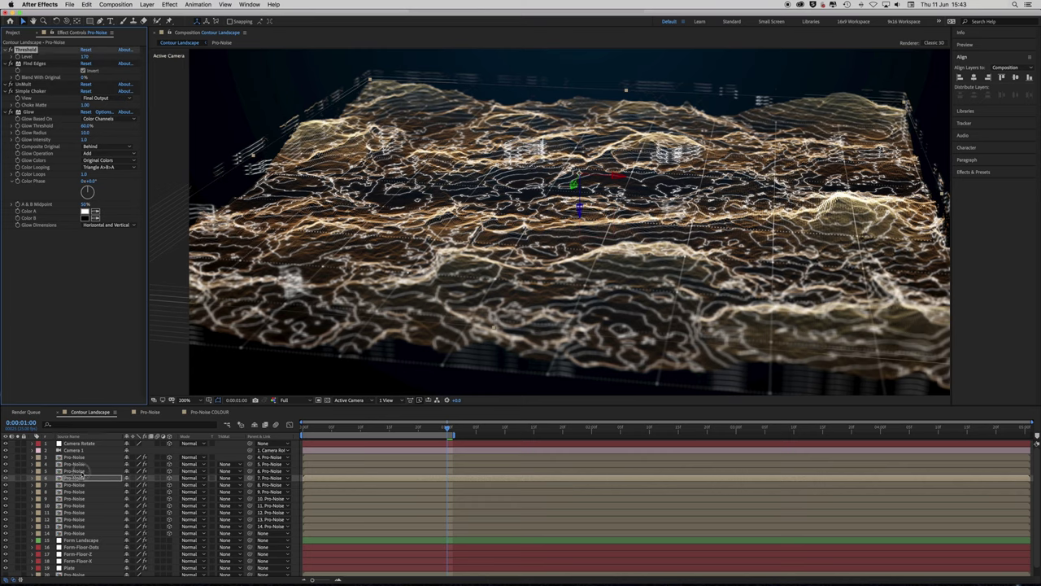
pyautogui.click(81, 471)
pyautogui.click(87, 56)
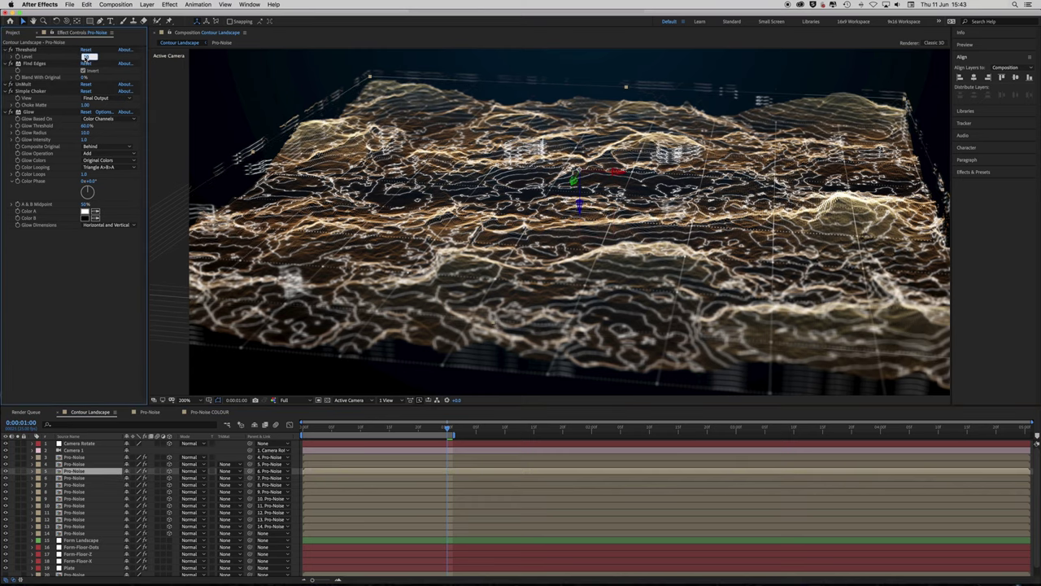
pyautogui.press('Return')
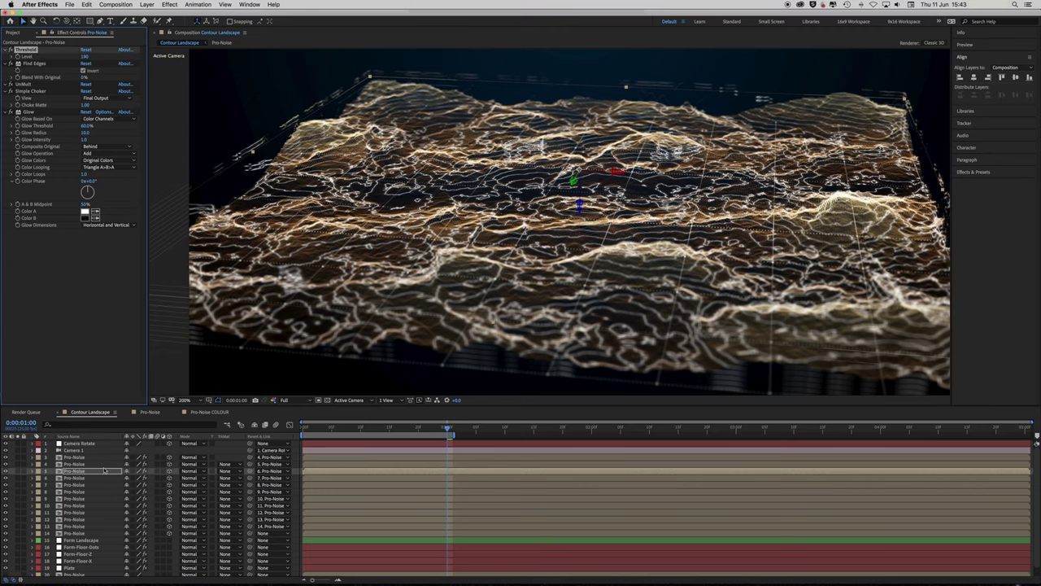
pyautogui.click(83, 463)
pyautogui.click(88, 57)
pyautogui.write('200')
pyautogui.press('Return')
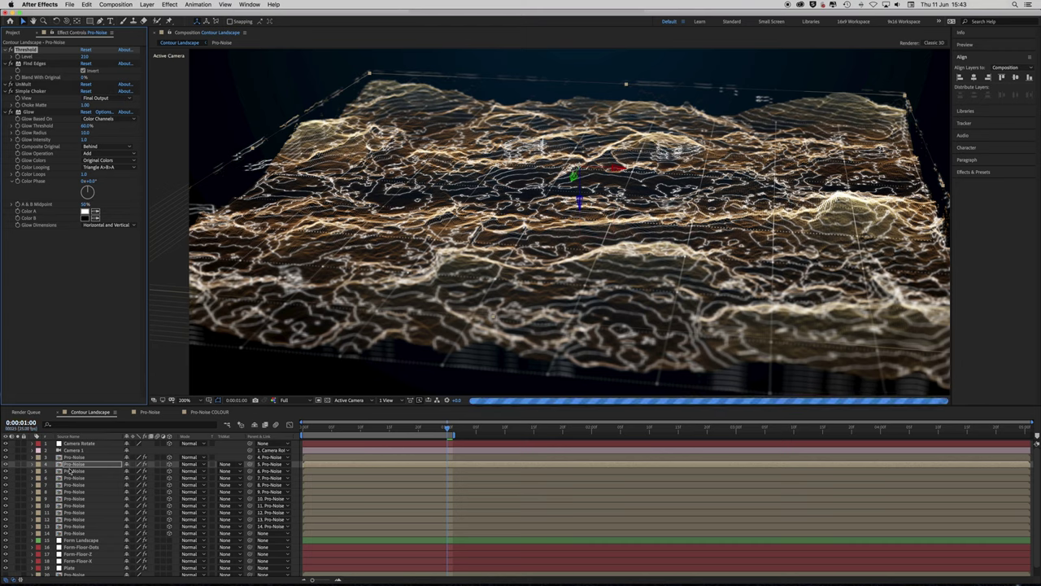
pyautogui.click(81, 457)
pyautogui.click(86, 57)
pyautogui.write('230')
pyautogui.press('Return')
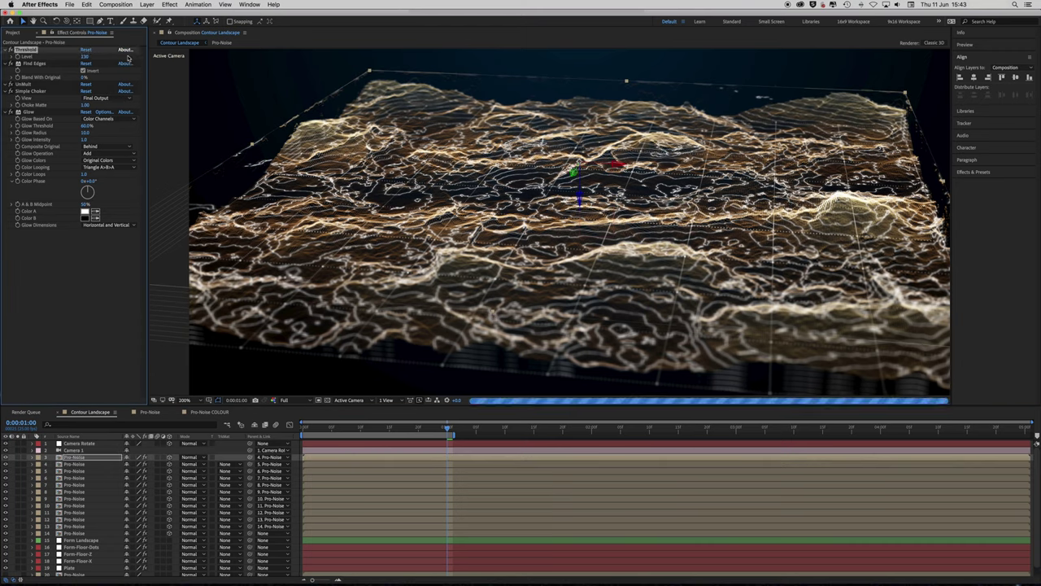
pyautogui.press('.')
pyautogui.press(',')
pyautogui.press(',')
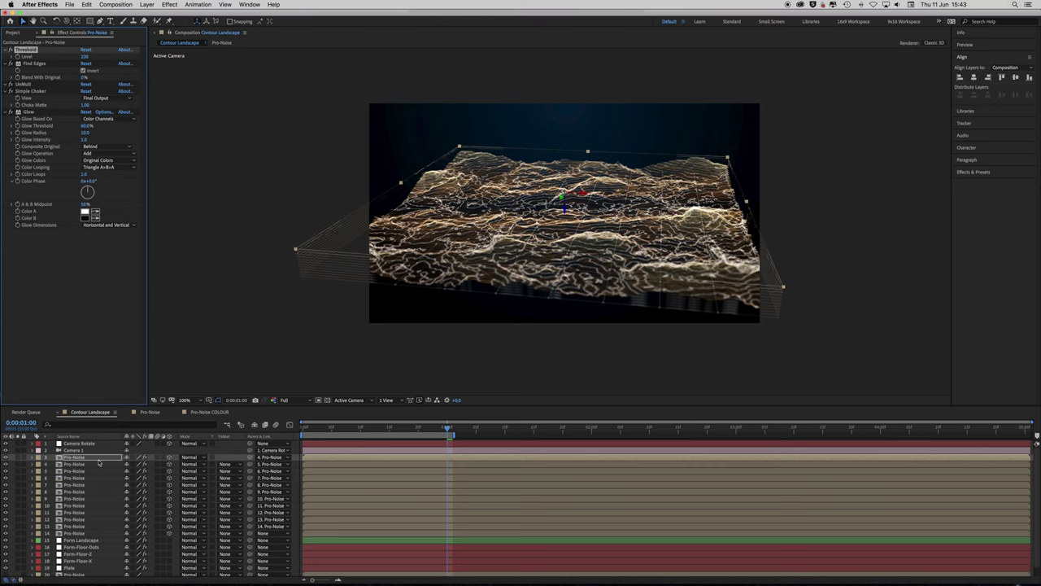
# - Set Pro-Noise layers 3–14 to Screen blending mode and deselect them
pyautogui.keyDown('shift'); pyautogui.click(92, 533); pyautogui.keyUp('shift')
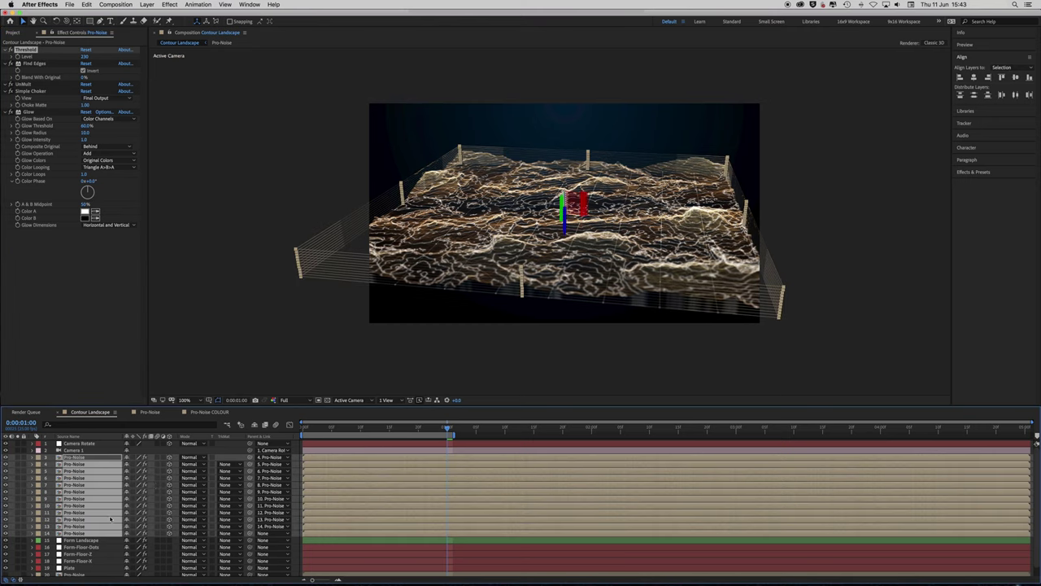
pyautogui.click(195, 463)
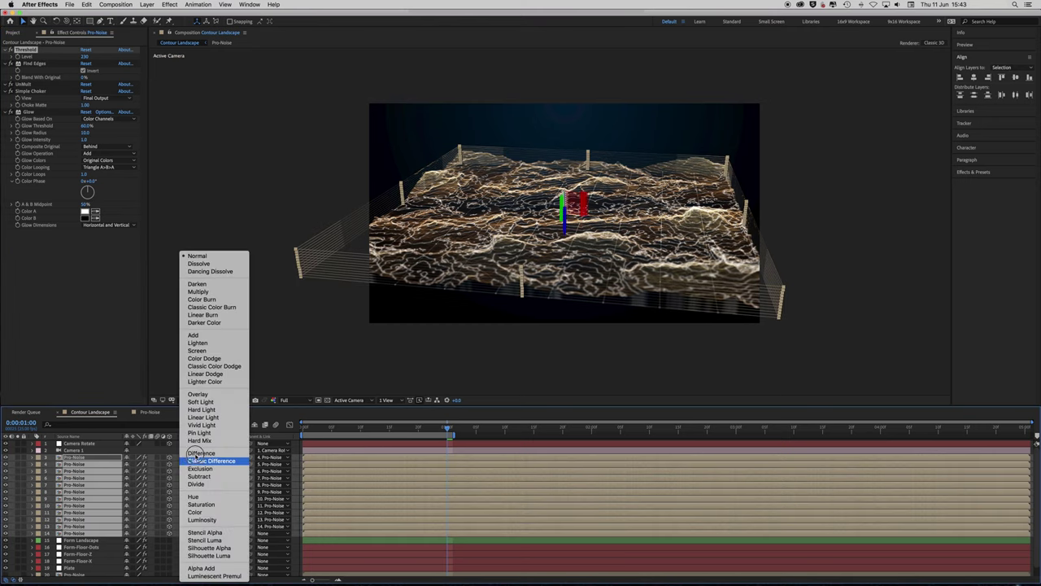
pyautogui.click(217, 351)
pyautogui.click(403, 355)
pyautogui.press('.')
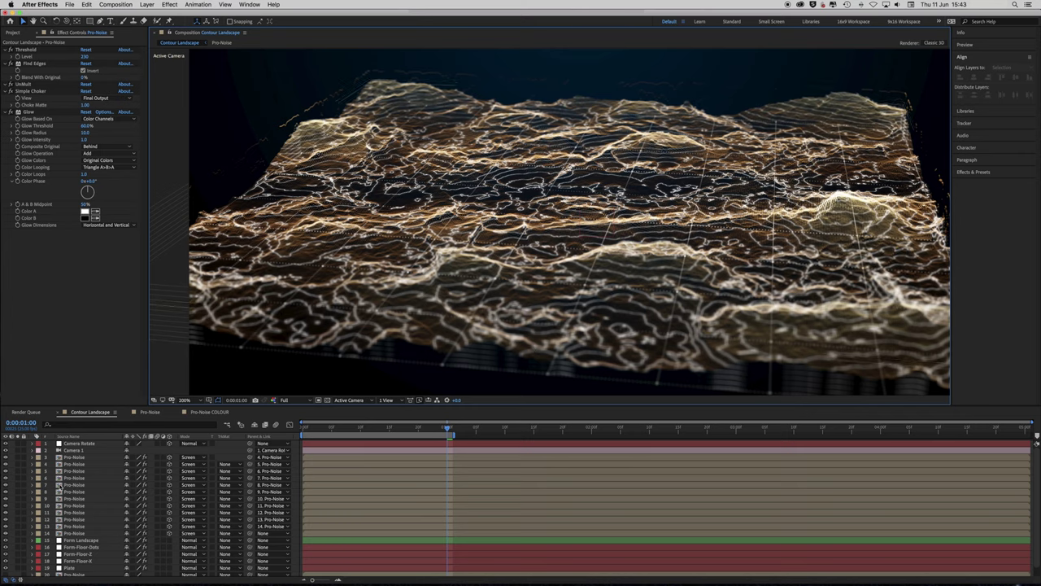
pyautogui.press(',')
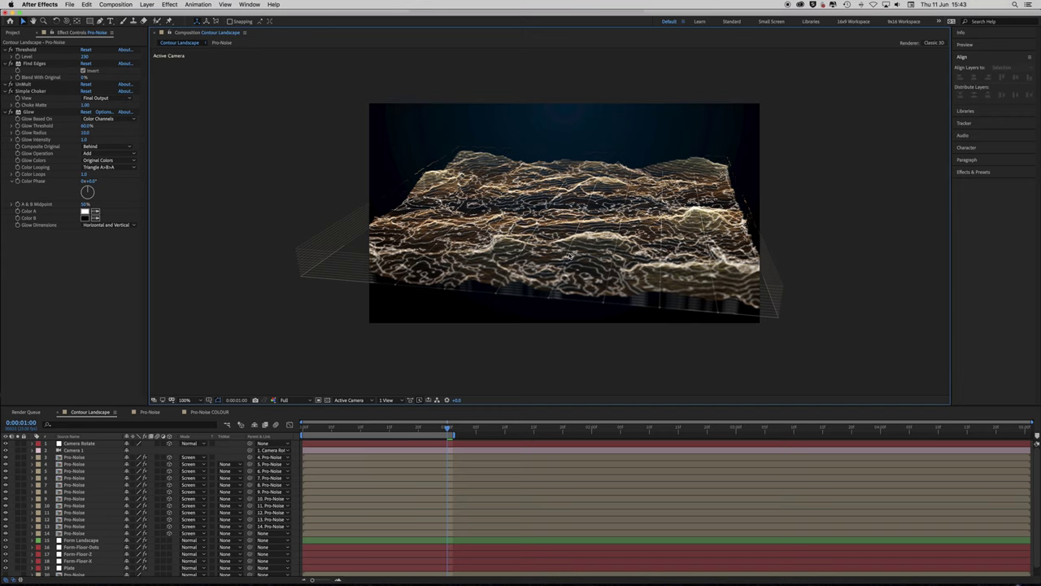
pyautogui.click(301, 430)
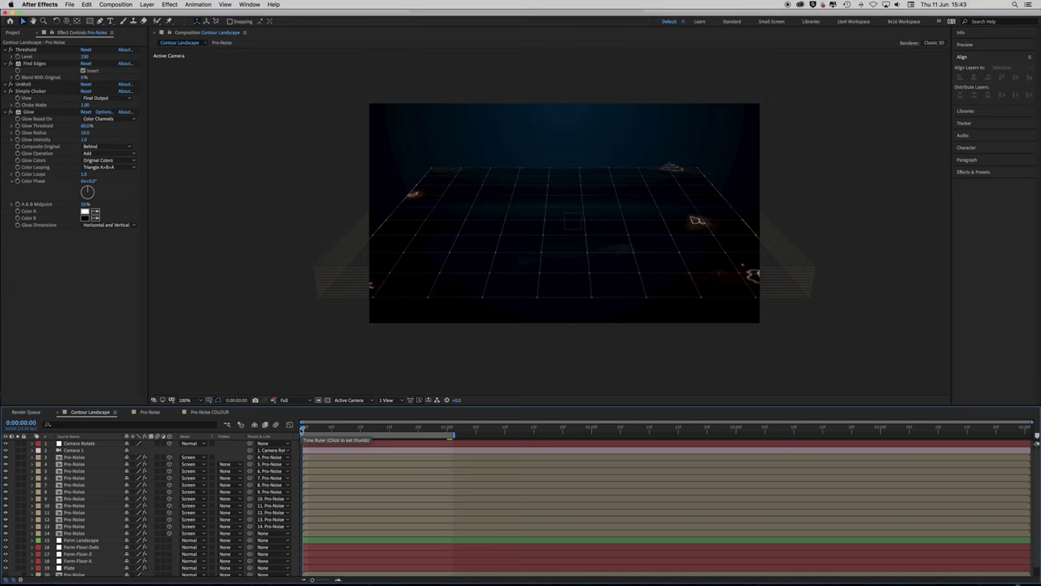
pyautogui.press('space')
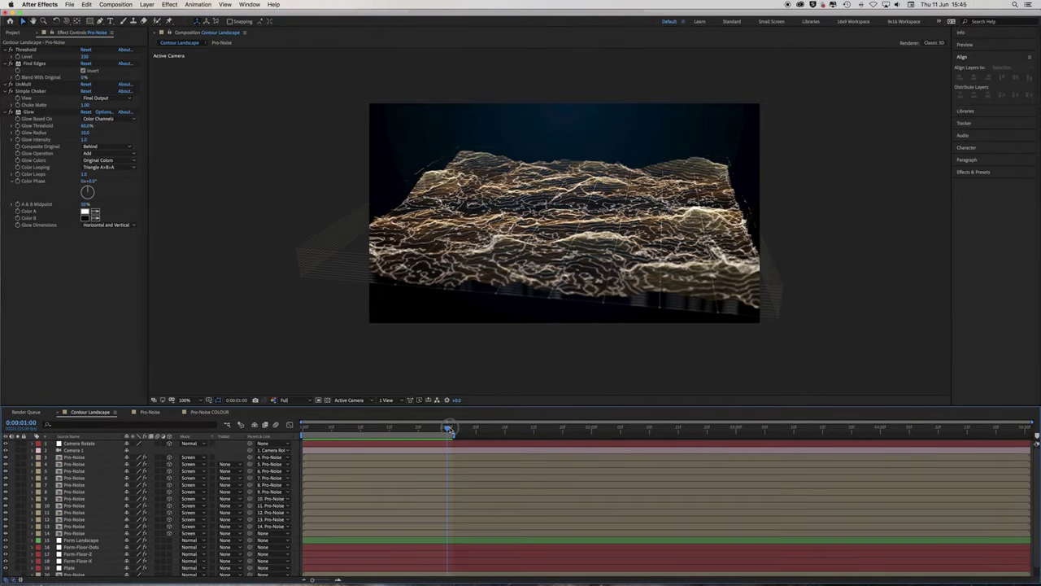
pyautogui.press('space')
pyautogui.click(34, 450)
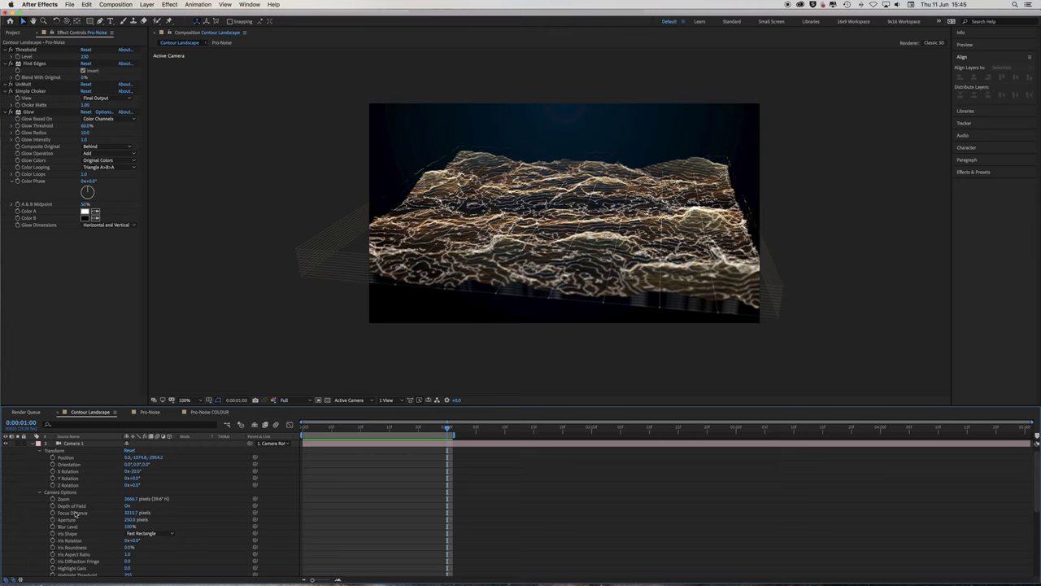
pyautogui.click(32, 444)
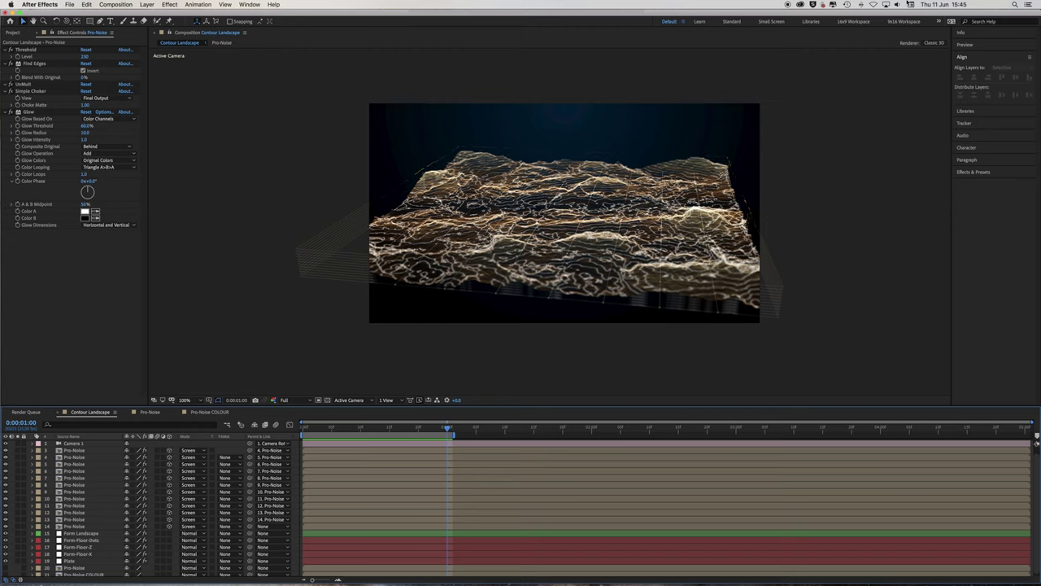
pyautogui.click(909, 4)
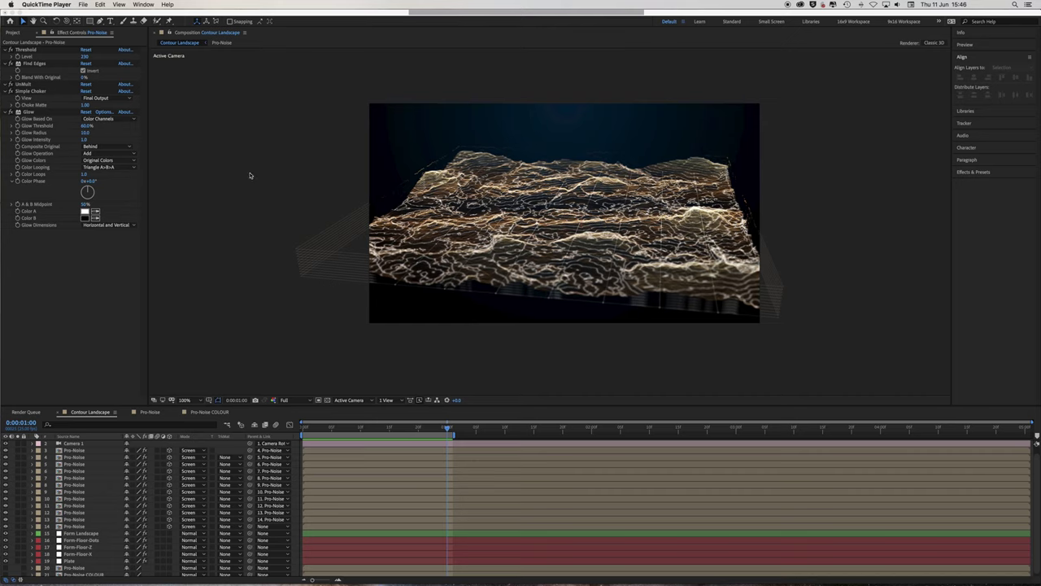
# - Hide all the Pro-Noise terrain layers and move the time indicator back to the start
pyautogui.click(5, 453)
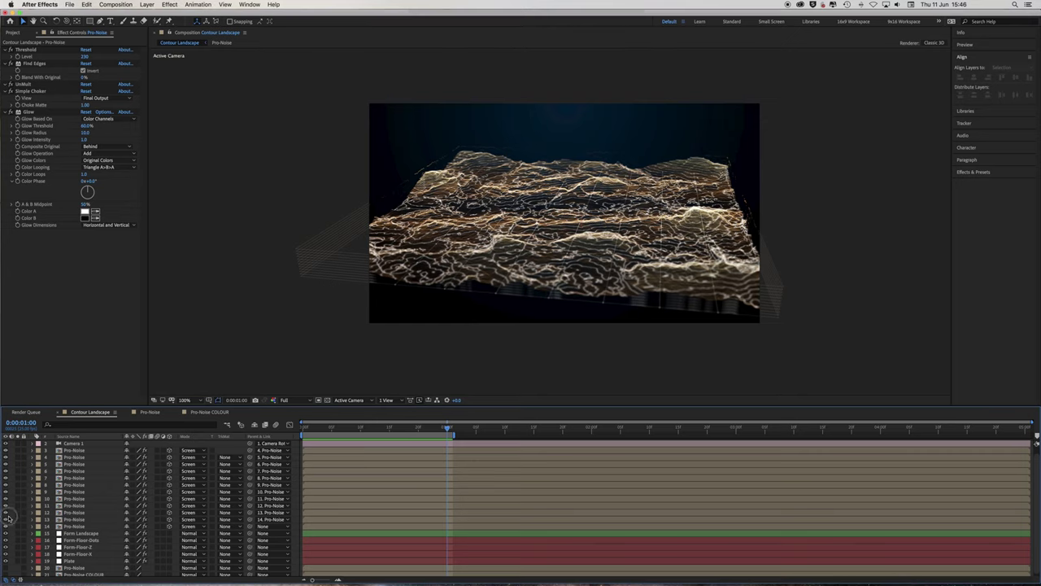
pyautogui.moveTo(5, 475); pyautogui.dragTo(6, 526)
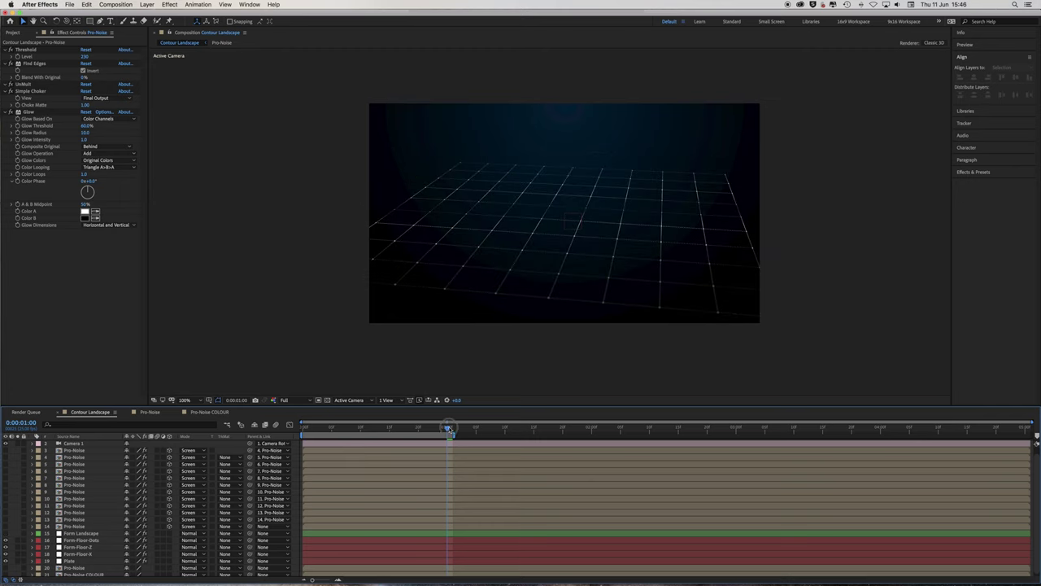
pyautogui.moveTo(449, 429)
pyautogui.mouseDown()
pyautogui.moveTo(302, 434)
pyautogui.moveTo(450, 433)
pyautogui.mouseUp()
# - Duplicate Form-Floor-Dots and rename the copy's solid to 'Form-Floor-Uprights'
pyautogui.click(82, 542)
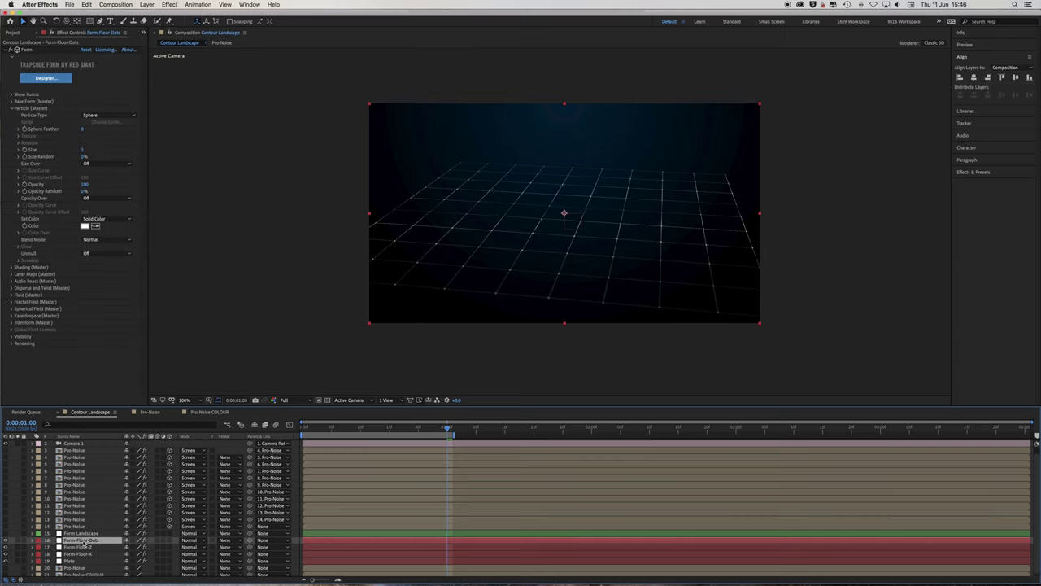
pyautogui.press('super+d')
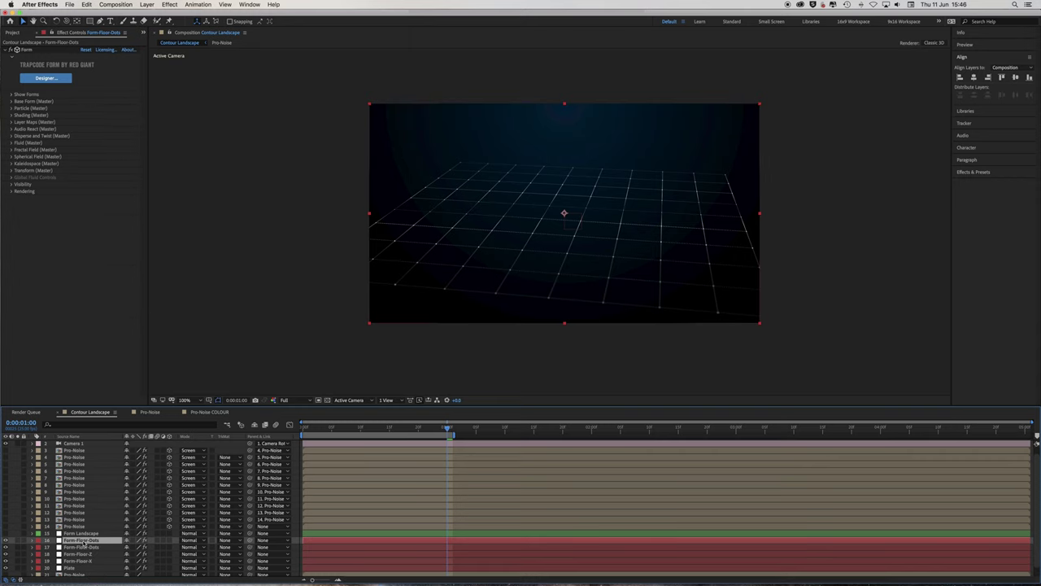
pyautogui.click(146, 4)
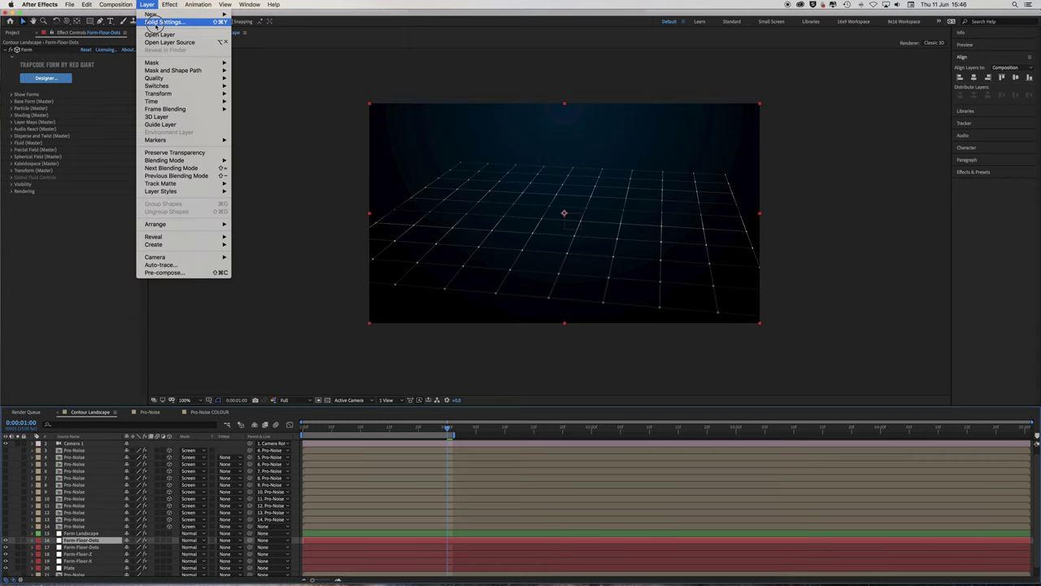
pyautogui.click(163, 22)
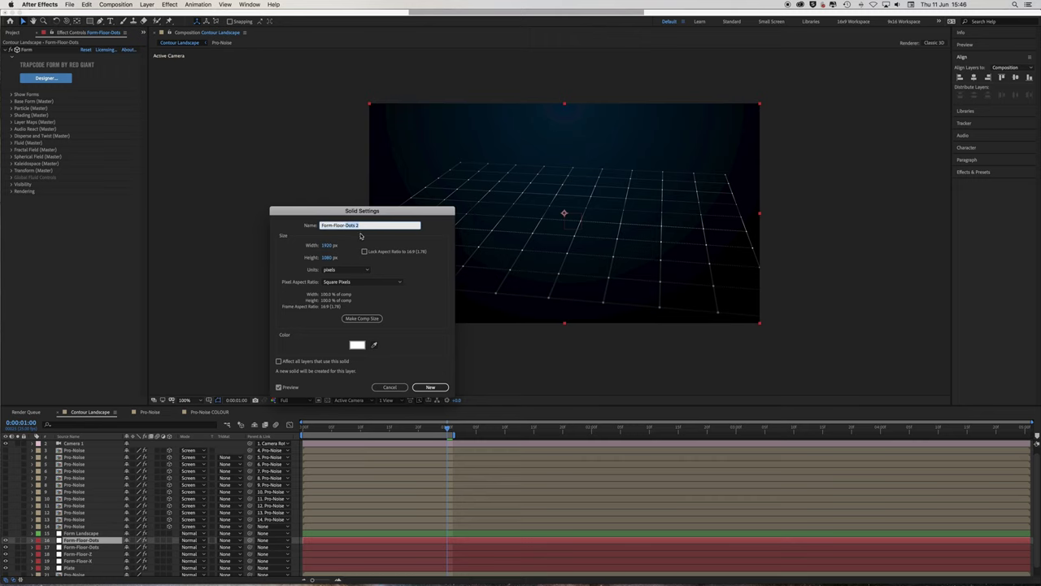
pyautogui.write('Form-Floor-Up')
pyautogui.press('Return')
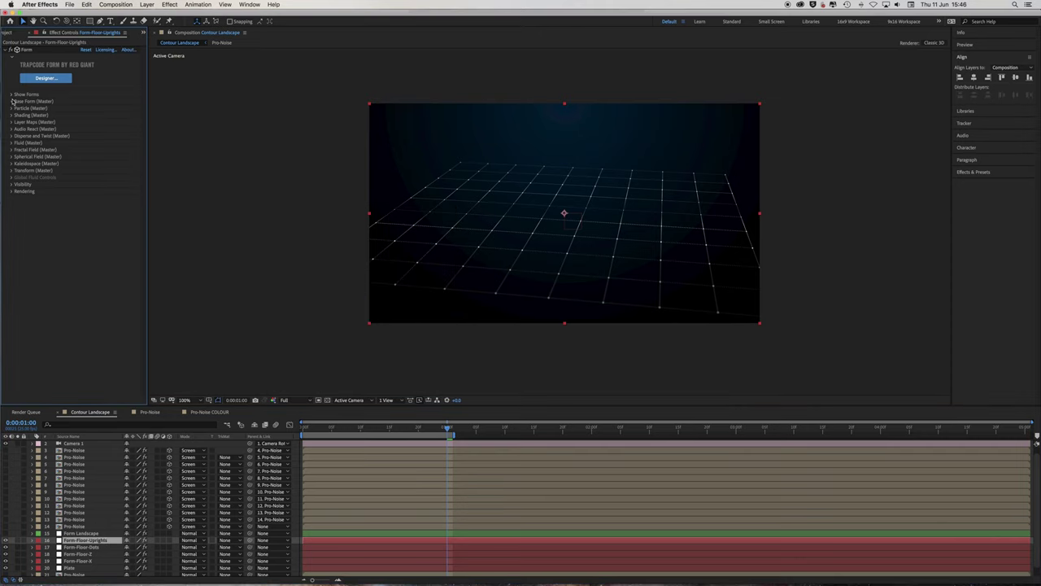
# - In Base Form, set the grid's Size Y to 150 and Particles in Y to 50
pyautogui.click(11, 101)
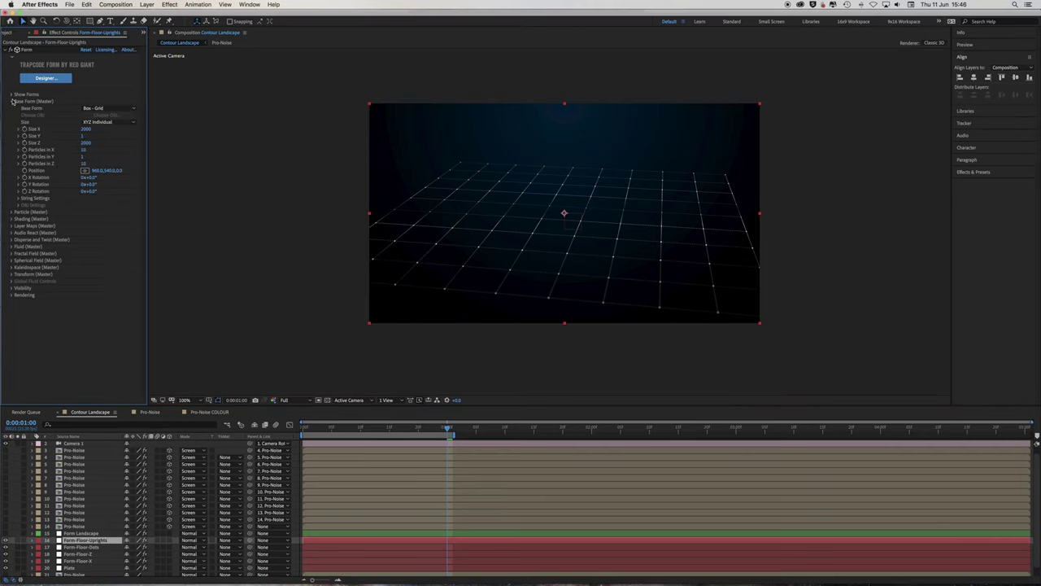
pyautogui.click(82, 136)
pyautogui.press('Return')
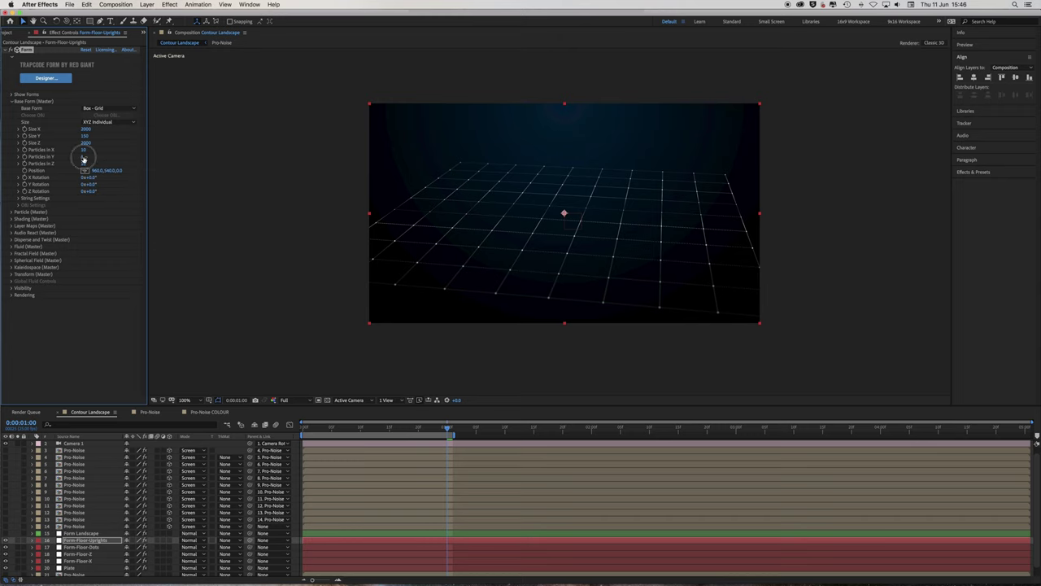
pyautogui.click(84, 156)
pyautogui.write('150')
pyautogui.press('Return')
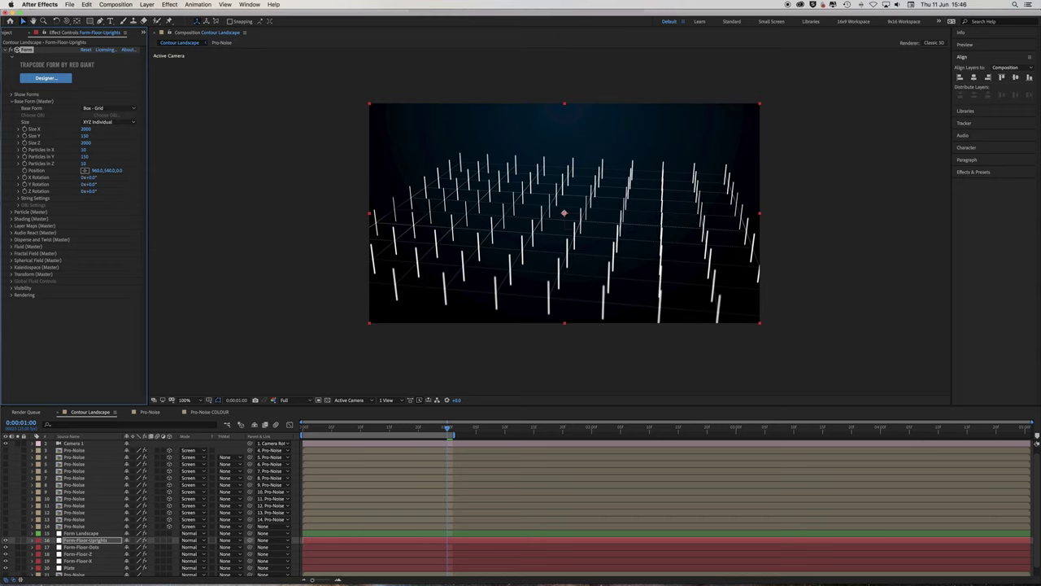
pyautogui.click(87, 157)
pyautogui.write('75')
pyautogui.press('Return')
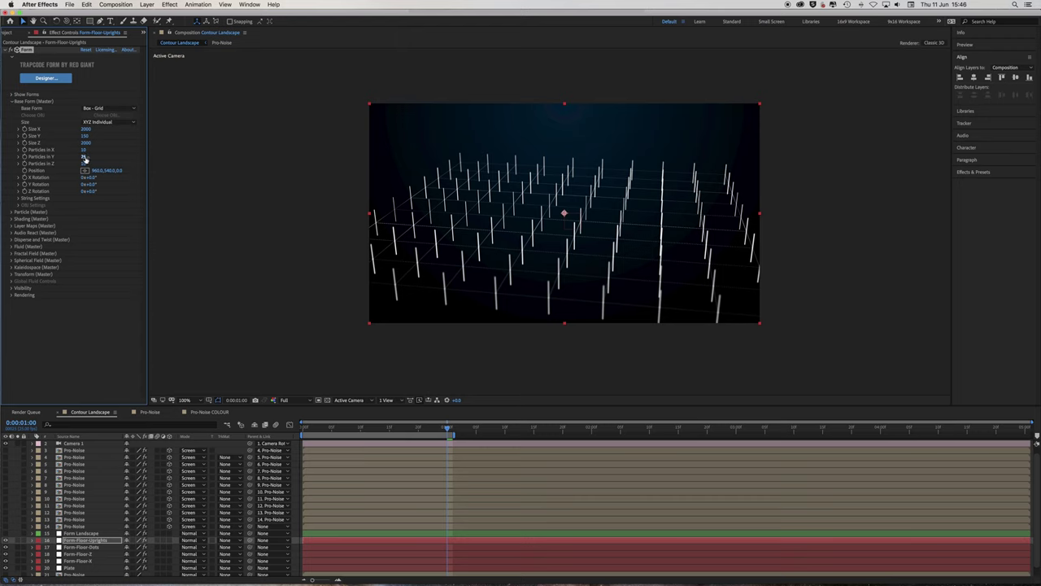
pyautogui.click(86, 157)
pyautogui.write('50')
pyautogui.press('Return')
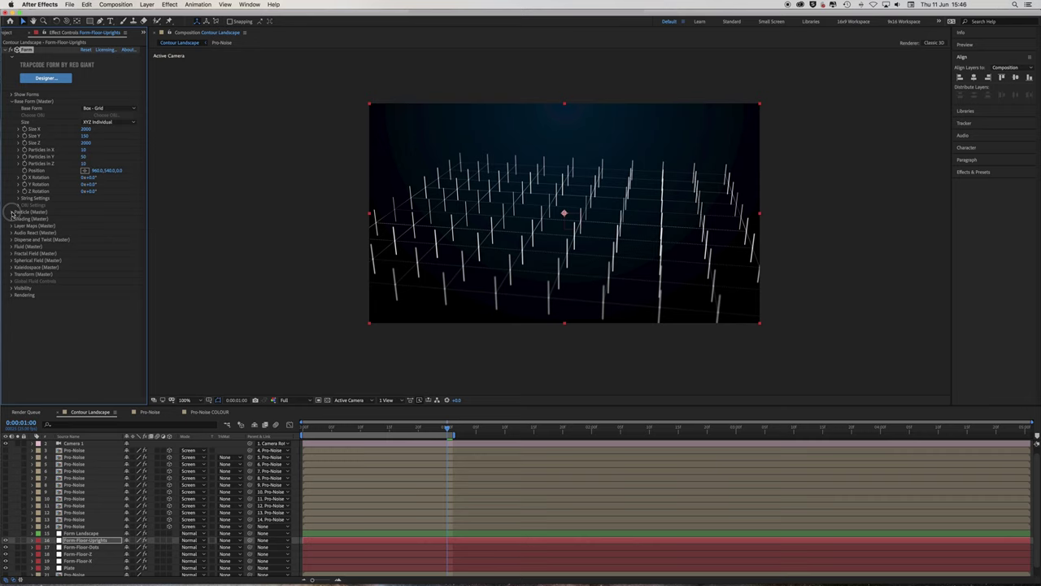
# - Set Particle (Master) Size to 1 and zoom in to check the thin uprights
pyautogui.click(12, 212)
pyautogui.click(83, 254)
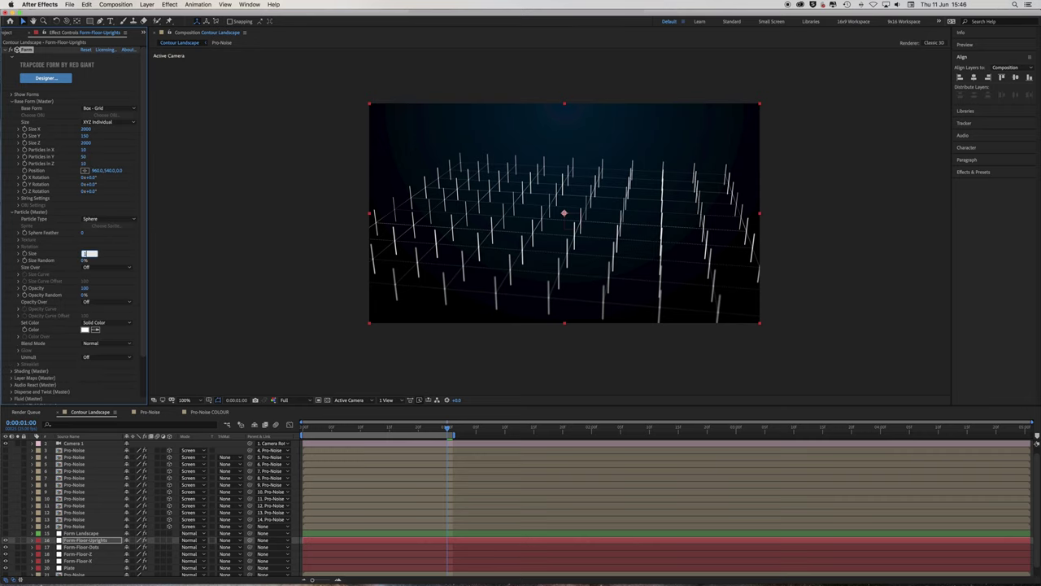
pyautogui.write('1')
pyautogui.press('Return')
pyautogui.press('.')
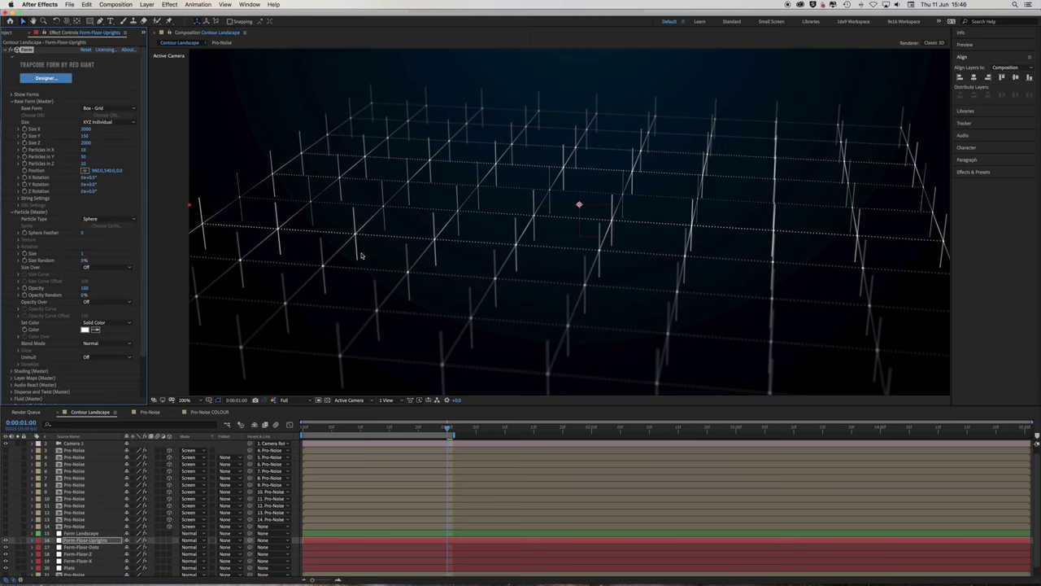
pyautogui.press(',')
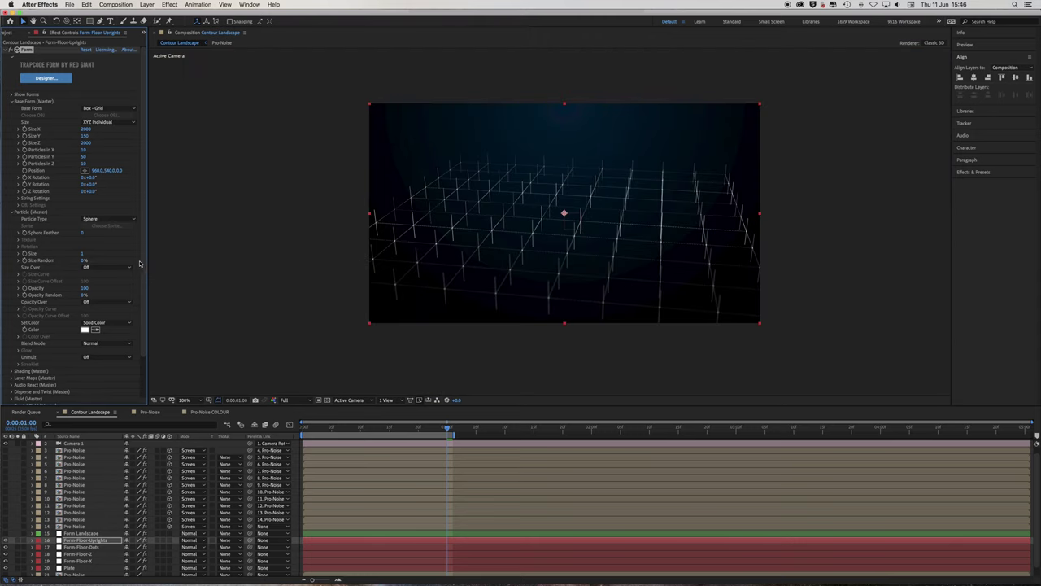
pyautogui.click(349, 400)
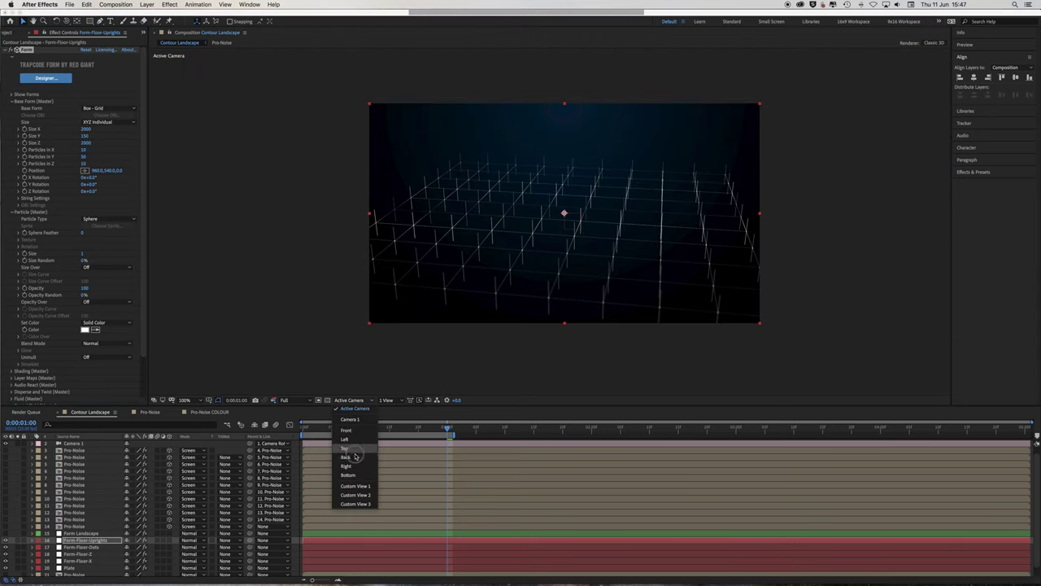
# - Raise the uprights grid's Position Y from the Right view, then return to Active Camera
pyautogui.click(350, 466)
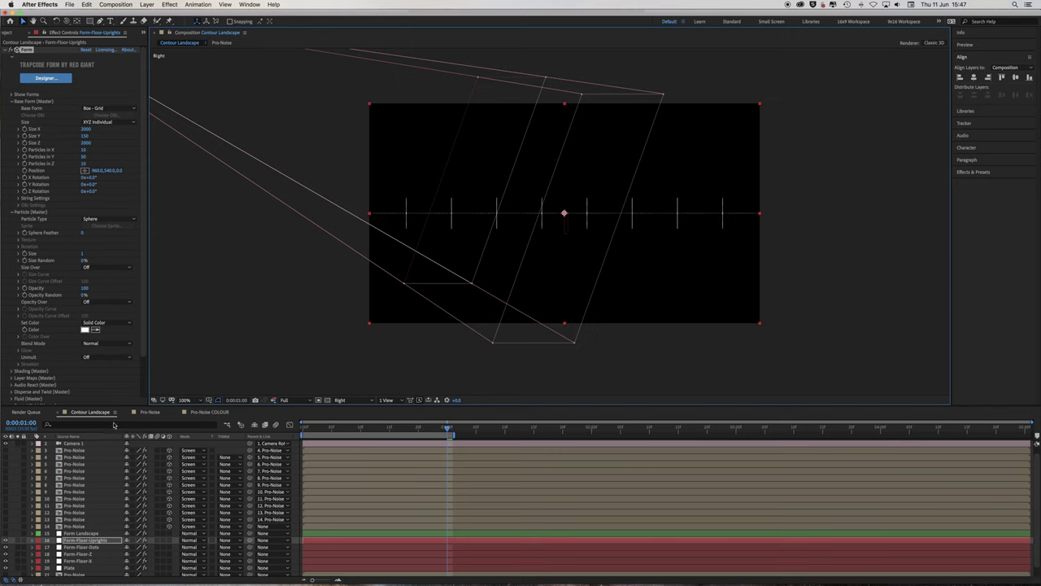
pyautogui.click(102, 169)
pyautogui.moveTo(103, 169); pyautogui.dragTo(89, 163)
pyautogui.press('.')
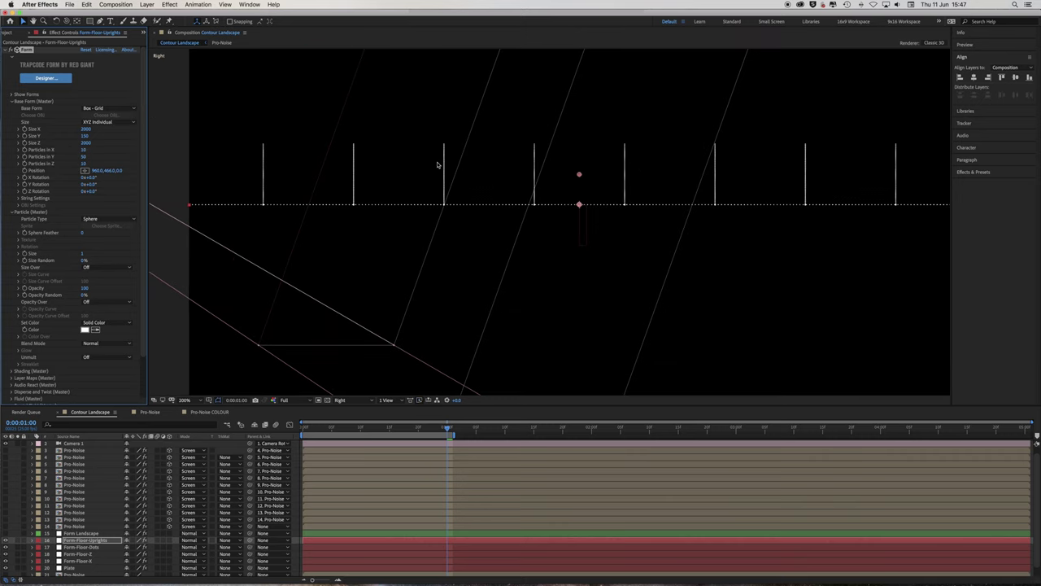
pyautogui.press(',')
pyautogui.click(346, 400)
pyautogui.click(350, 397)
# - Compare against Form Landscape briefly, then reduce Form-Floor-Uprights' Particles in Y to 30
pyautogui.press('.')
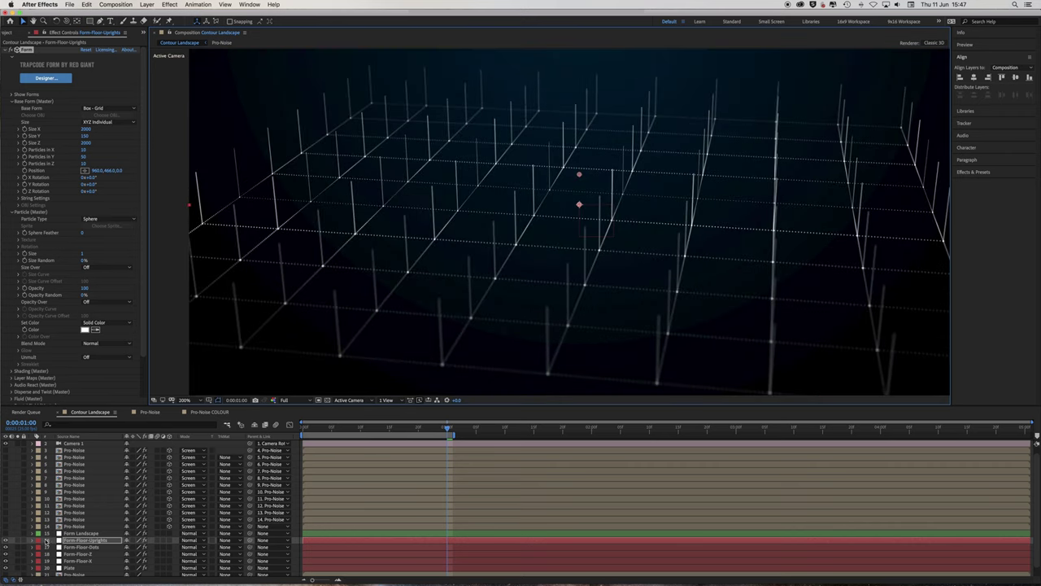
pyautogui.click(5, 533)
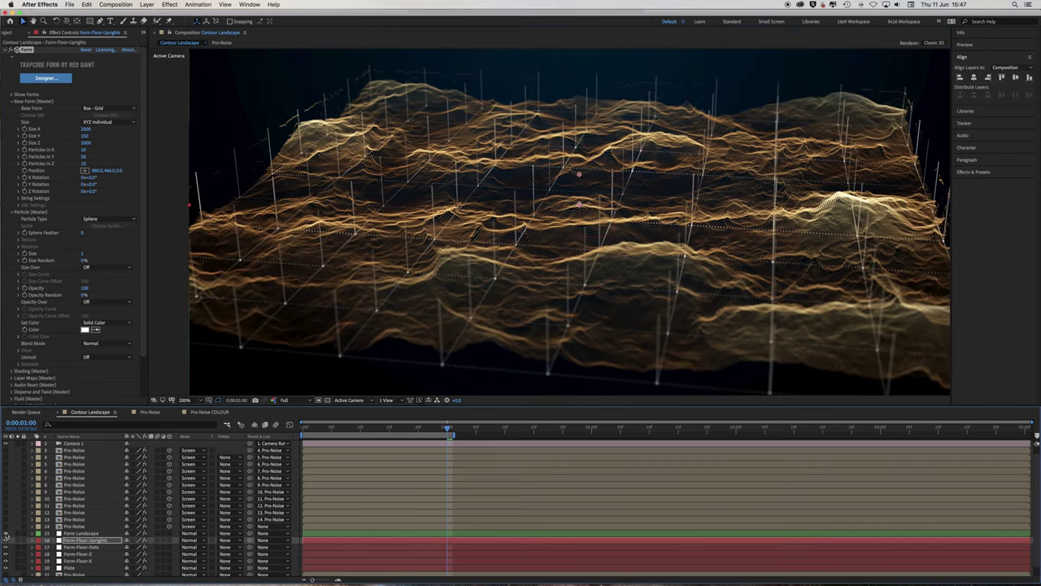
pyautogui.click(5, 534)
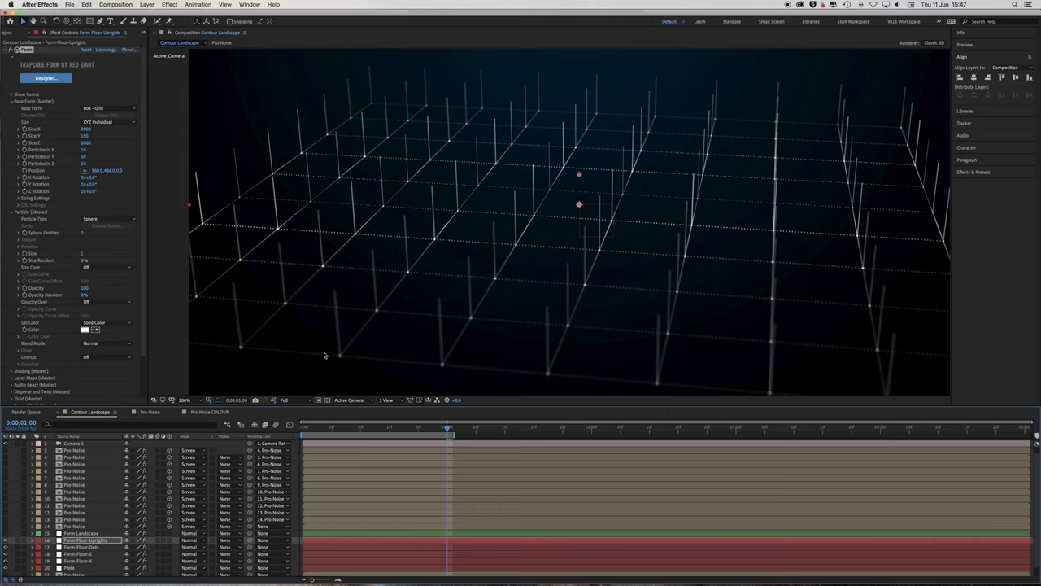
pyautogui.click(101, 540)
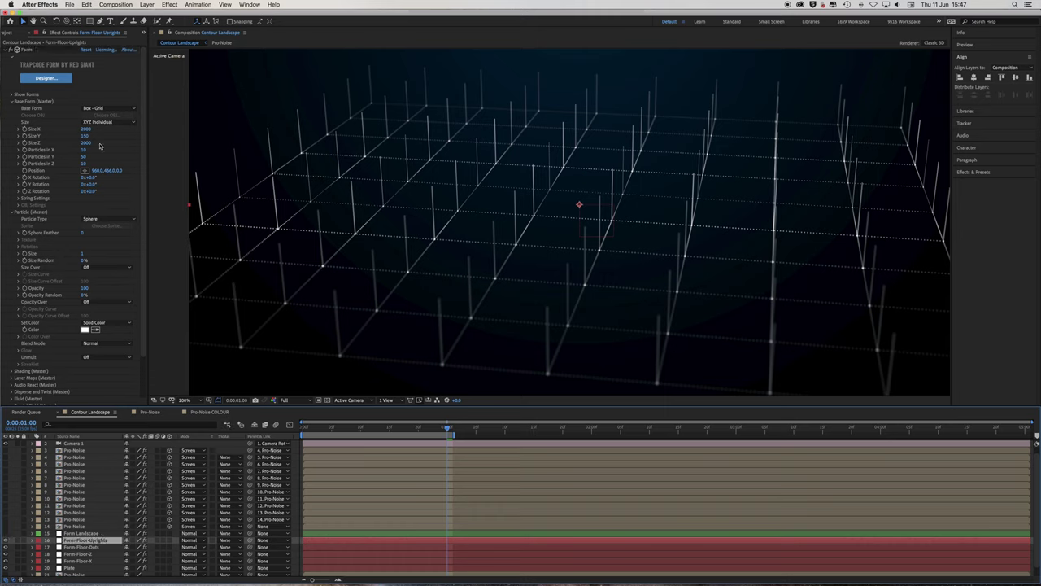
pyautogui.click(88, 157)
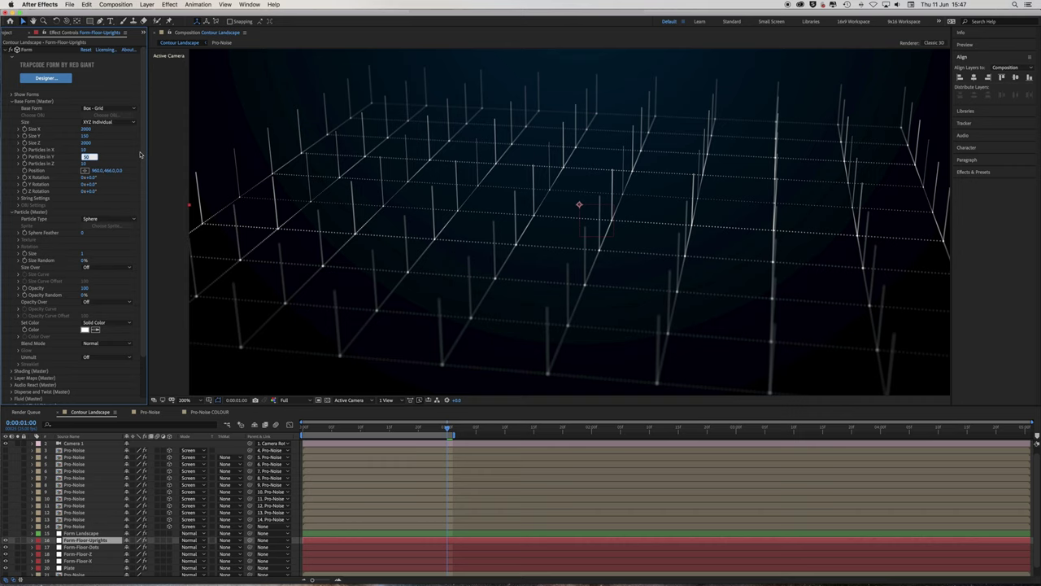
pyautogui.press('Return')
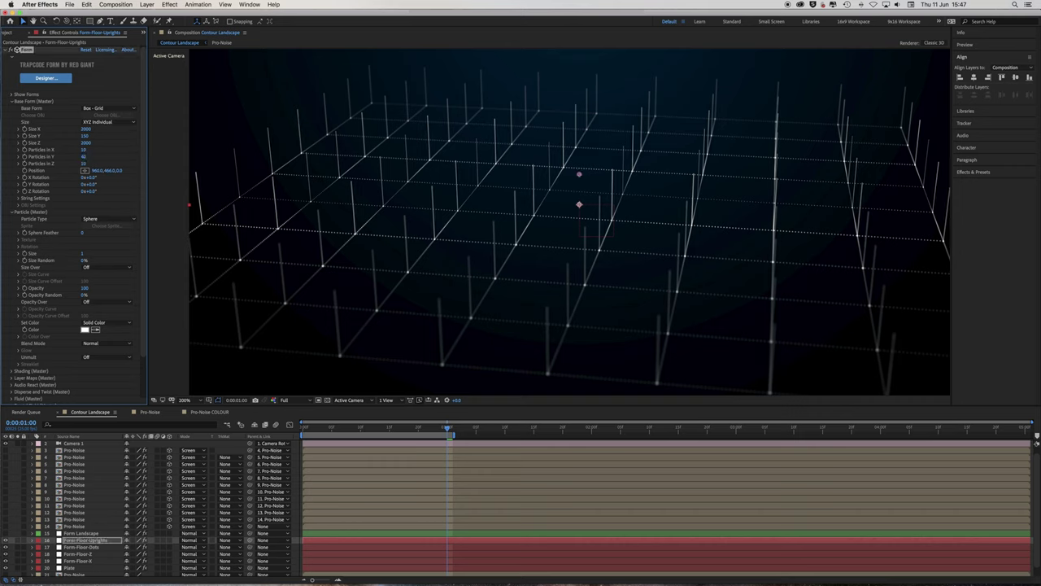
pyautogui.click(91, 157)
pyautogui.write('30')
pyautogui.press('Return')
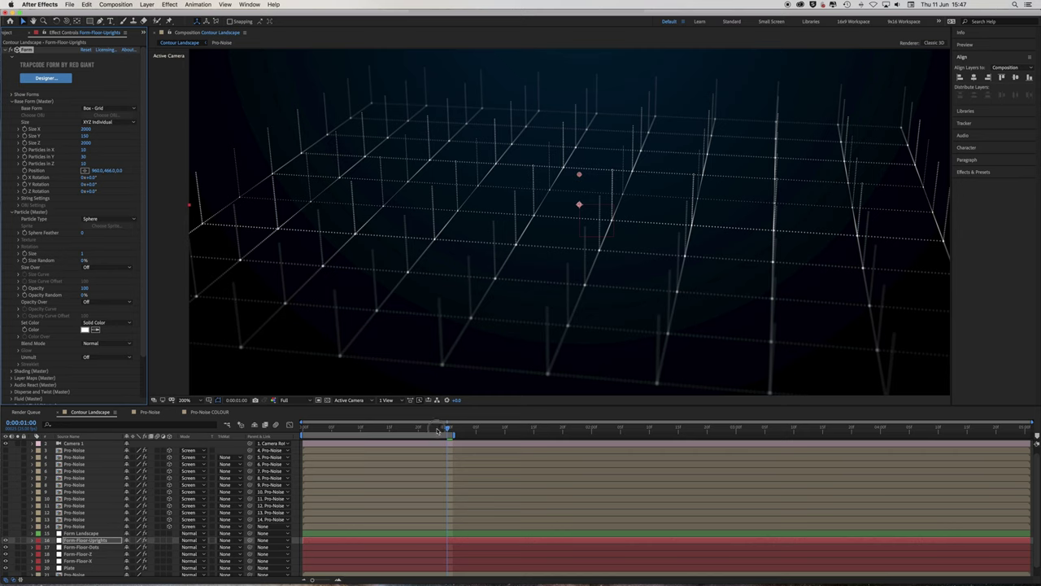
pyautogui.moveTo(437, 429)
pyautogui.mouseDown()
pyautogui.moveTo(309, 429)
pyautogui.moveTo(448, 428)
pyautogui.mouseUp()
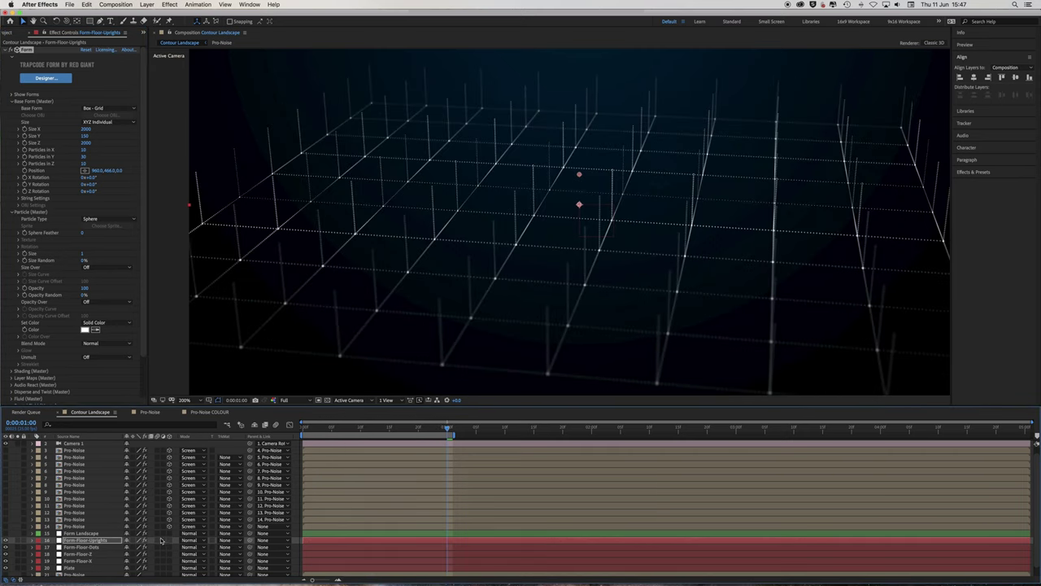
# - Move Form-Floor-Dots above Form-Floor-Uprights in the layer stack
pyautogui.click(82, 546)
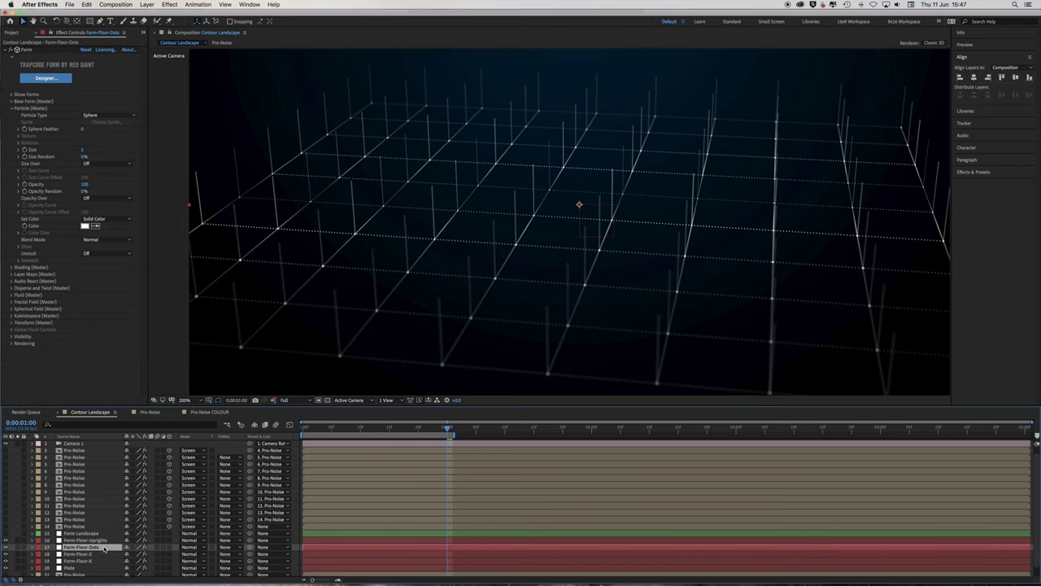
pyautogui.moveTo(104, 549); pyautogui.dragTo(106, 541)
pyautogui.click(12, 101)
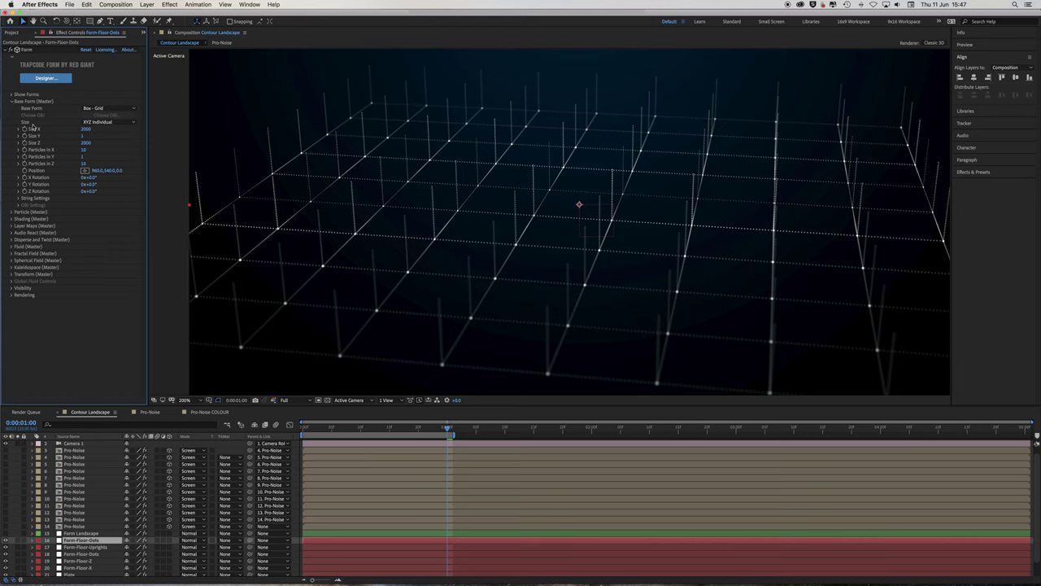
# - Raise the dot grid's Position Y to 384 in Right view, then return to Active Camera
pyautogui.click(349, 400)
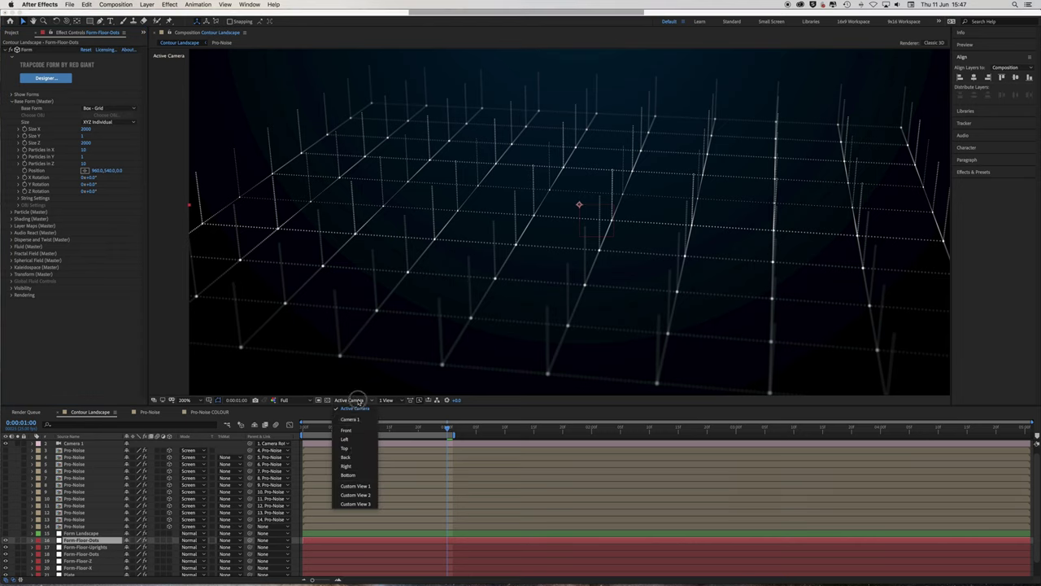
pyautogui.click(354, 467)
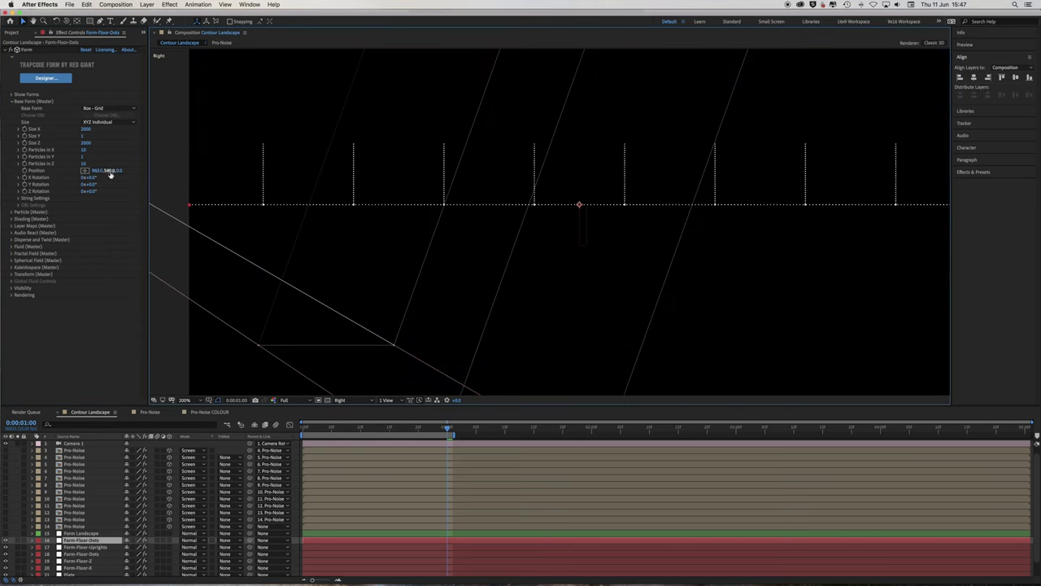
pyautogui.moveTo(104, 170)
pyautogui.mouseDown()
pyautogui.moveTo(70, 149)
pyautogui.moveTo(109, 174)
pyautogui.mouseUp()
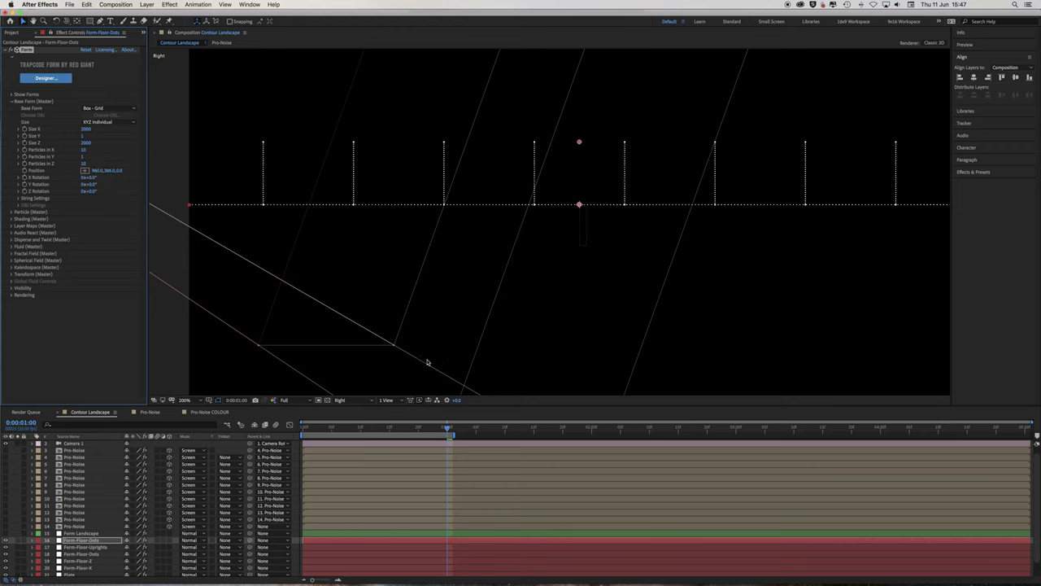
pyautogui.click(345, 400)
pyautogui.click(366, 413)
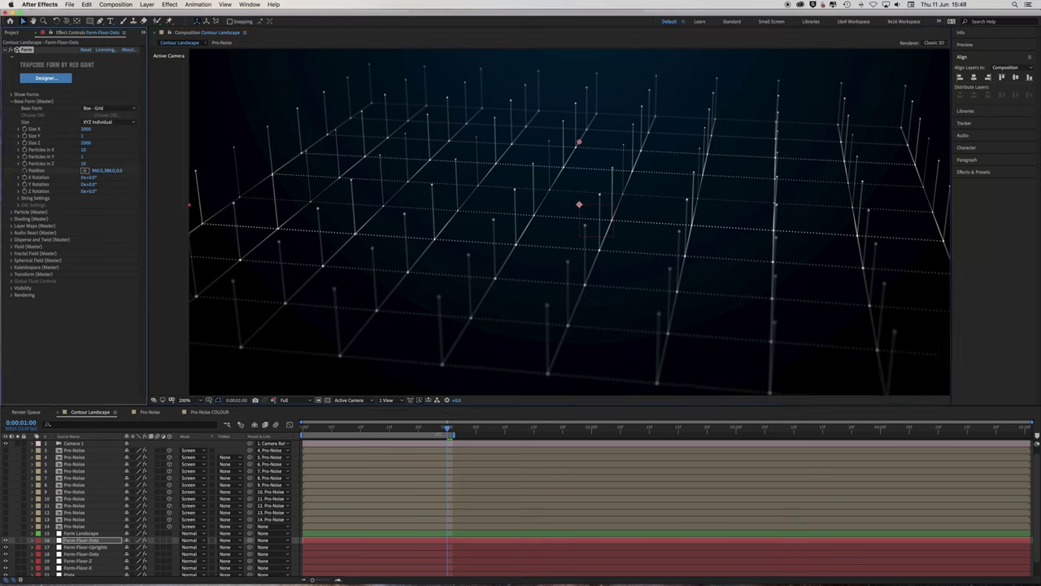
# - On frame 0, set Form-Floor-Dots' Position Y to 540
pyautogui.press('Home')
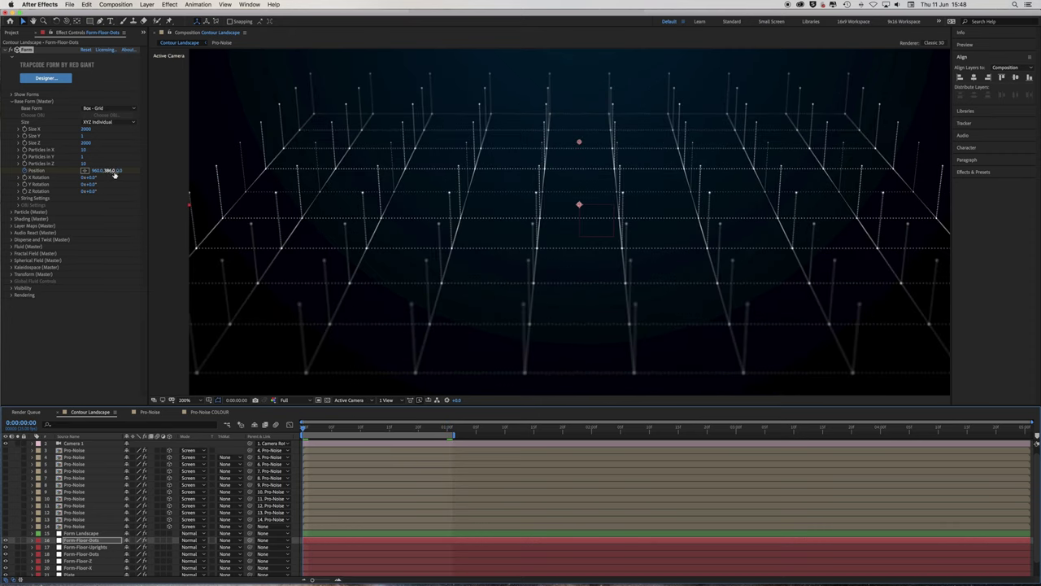
pyautogui.click(111, 171)
pyautogui.write('0')
pyautogui.press('Return')
pyautogui.click(109, 171)
pyautogui.write('540')
pyautogui.press('Return')
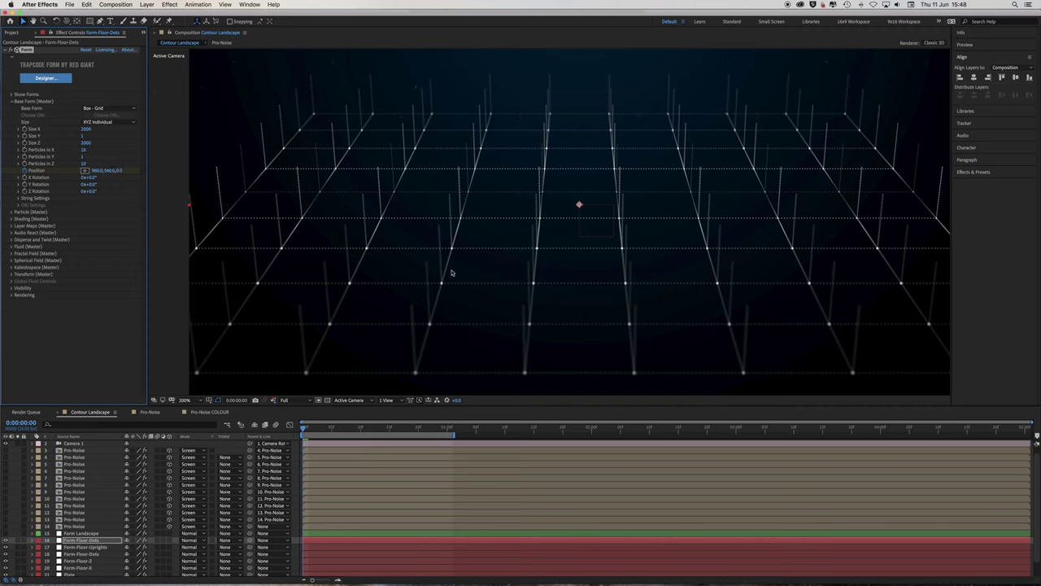
# - Shift the Size keyframe later, keep Size at 2, and apply Easy Ease to the keyframes
pyautogui.click(12, 211)
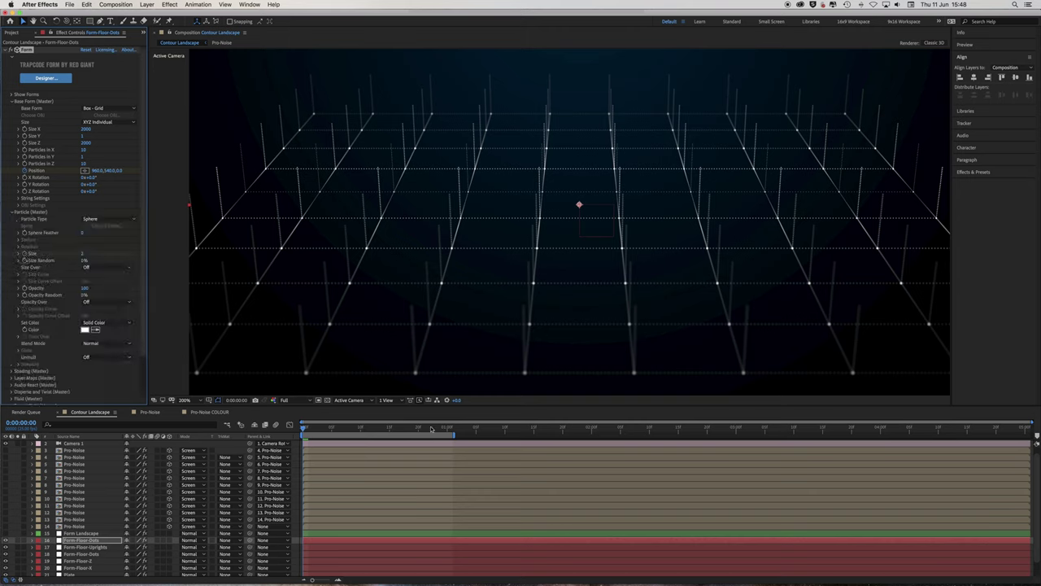
pyautogui.press('u')
pyautogui.moveTo(302, 562); pyautogui.dragTo(383, 562)
pyautogui.click(130, 561)
pyautogui.press('Return')
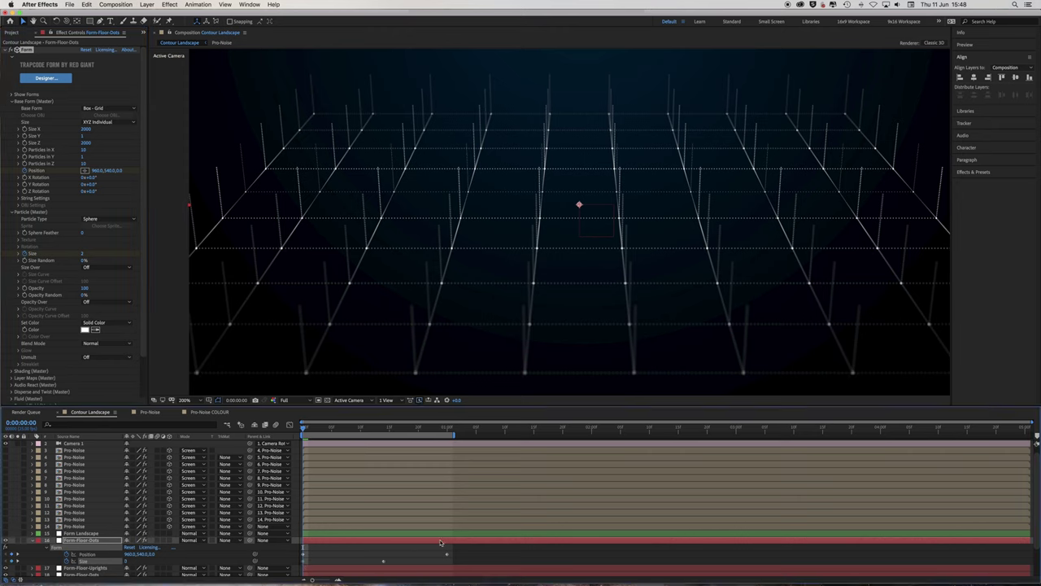
pyautogui.moveTo(459, 545); pyautogui.dragTo(381, 567)
pyautogui.rightClick(383, 563)
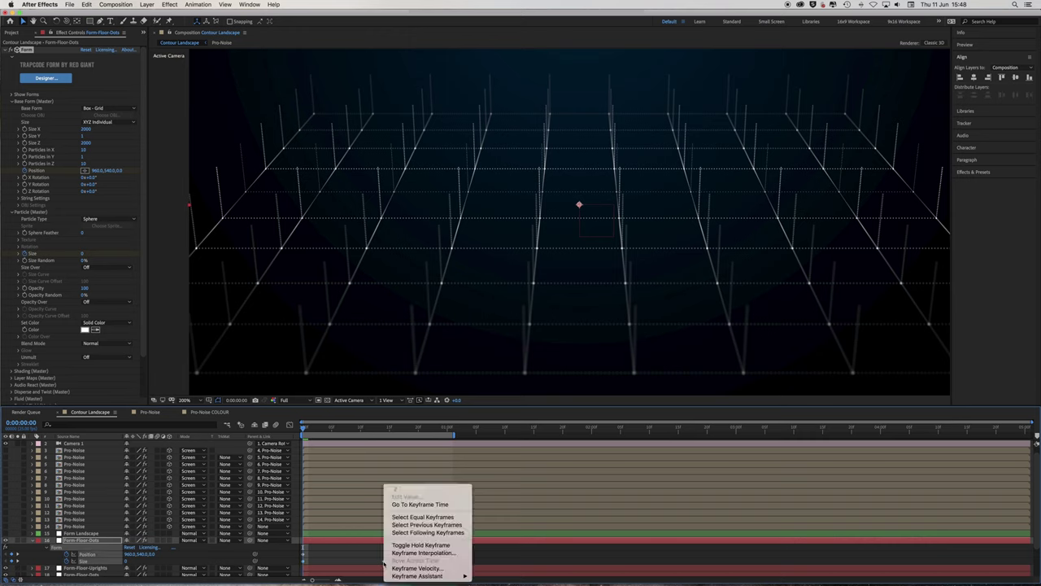
pyautogui.moveTo(423, 575)
pyautogui.click(525, 541)
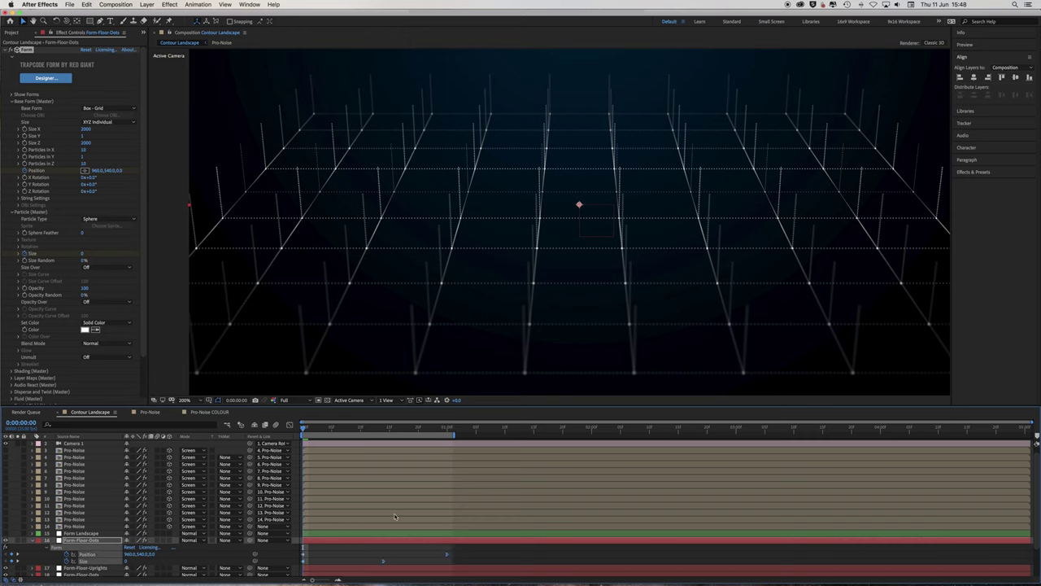
pyautogui.click(32, 540)
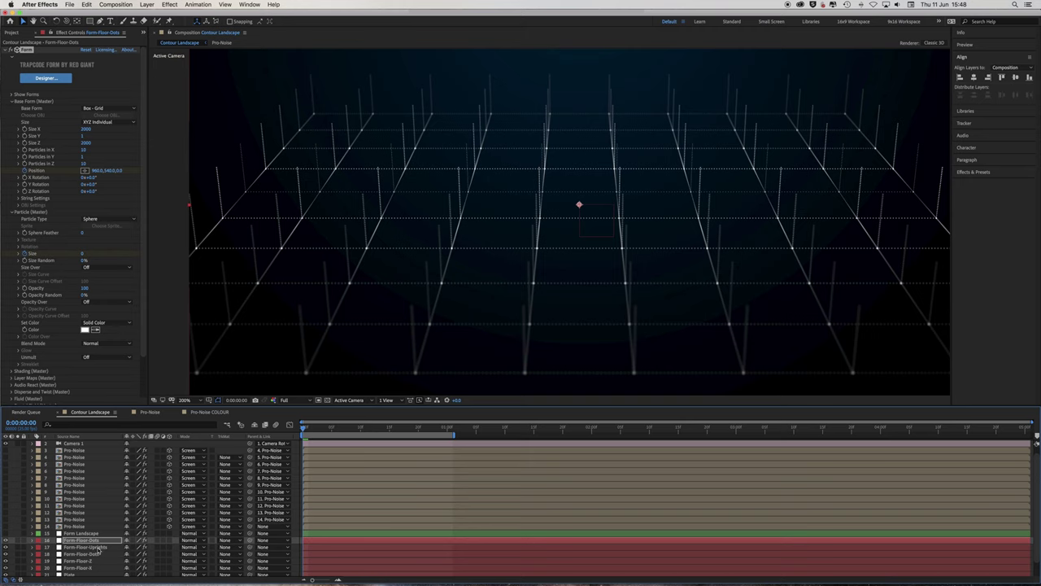
pyautogui.click(96, 546)
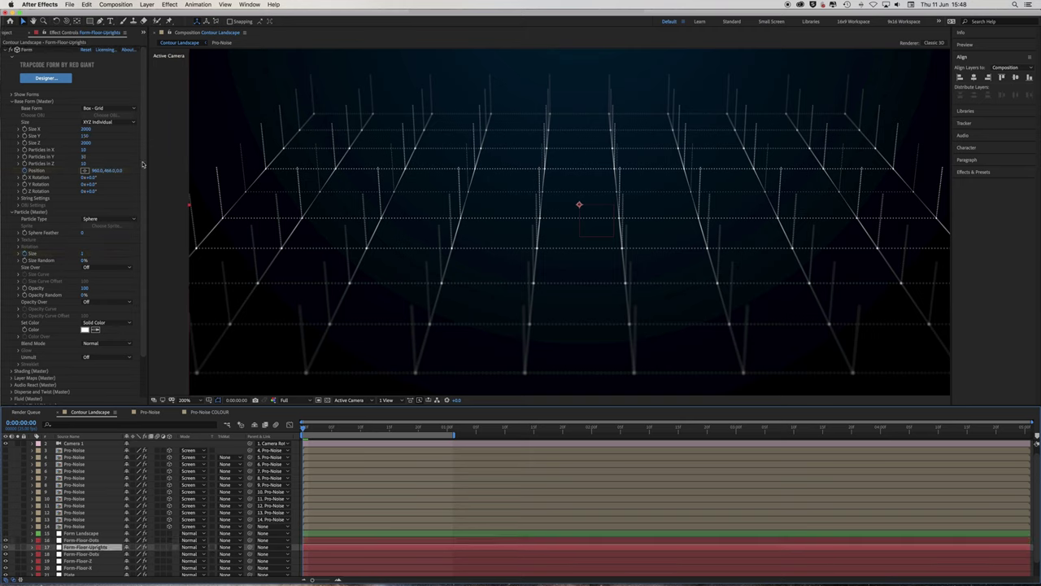
# - Move the Size Y and Position keyframes to 1 second; set frame-zero Size Y 0 and Position Y 540
pyautogui.click(27, 170)
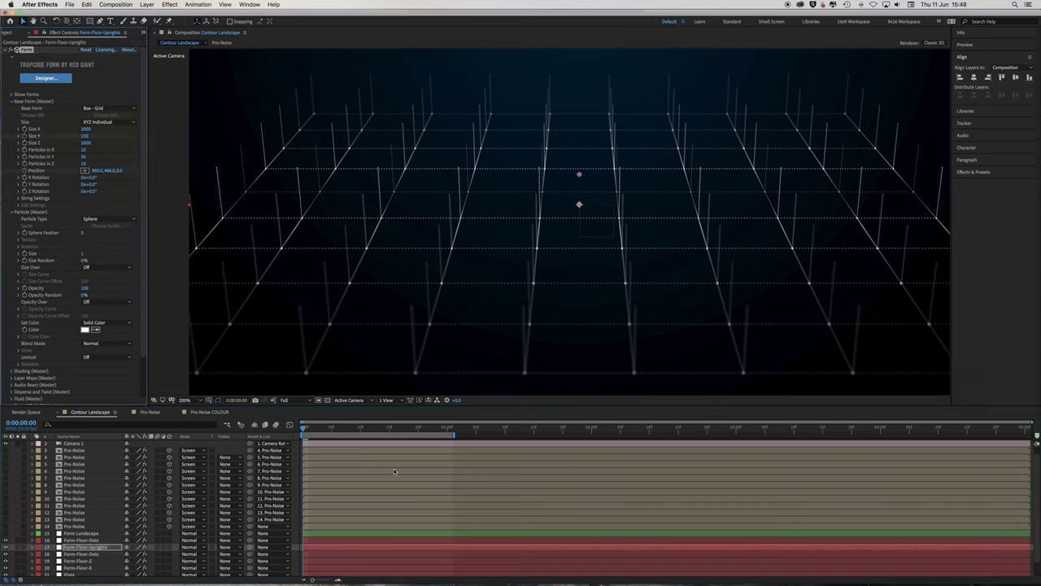
pyautogui.press('u')
pyautogui.press('u')
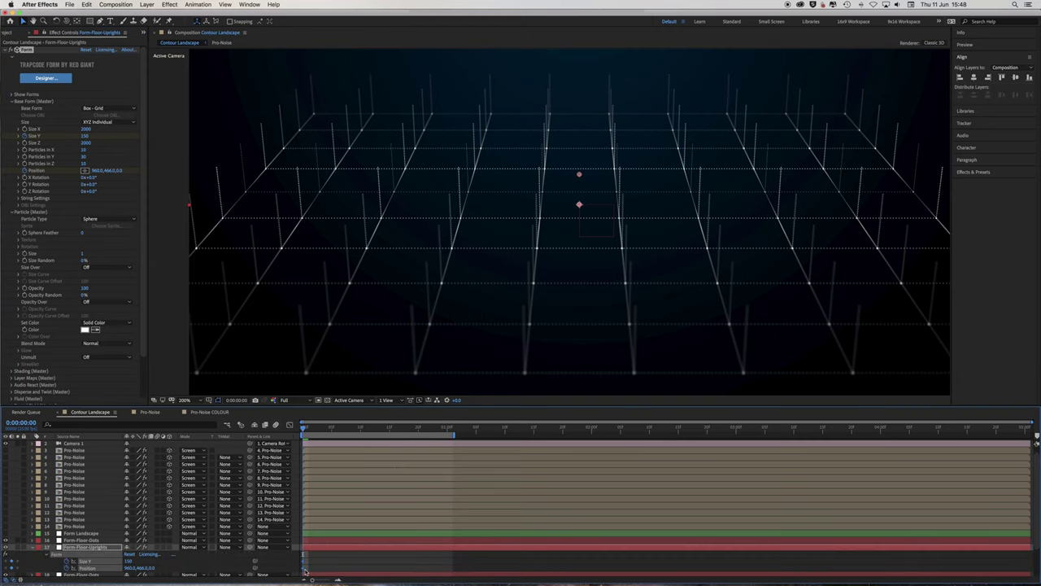
pyautogui.moveTo(305, 570); pyautogui.dragTo(449, 569)
pyautogui.click(173, 563)
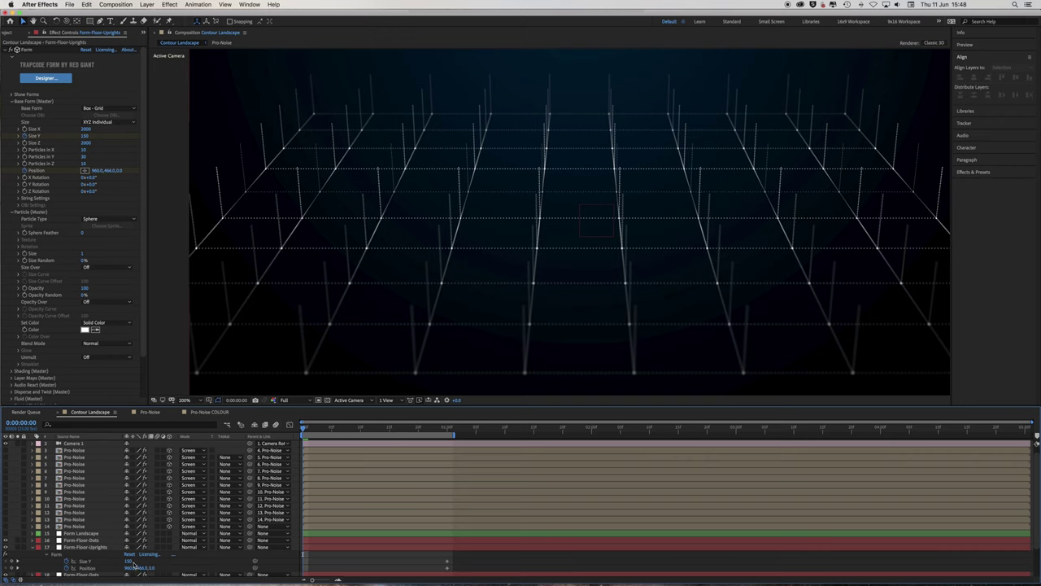
pyautogui.click(131, 561)
pyautogui.write('0')
pyautogui.press('Return')
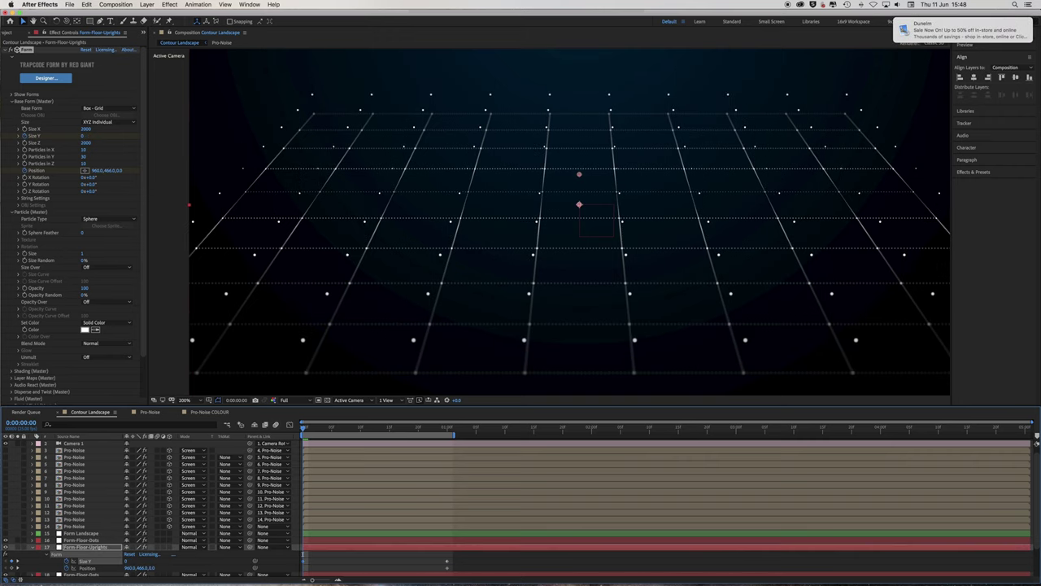
pyautogui.click(145, 567)
pyautogui.press('Return')
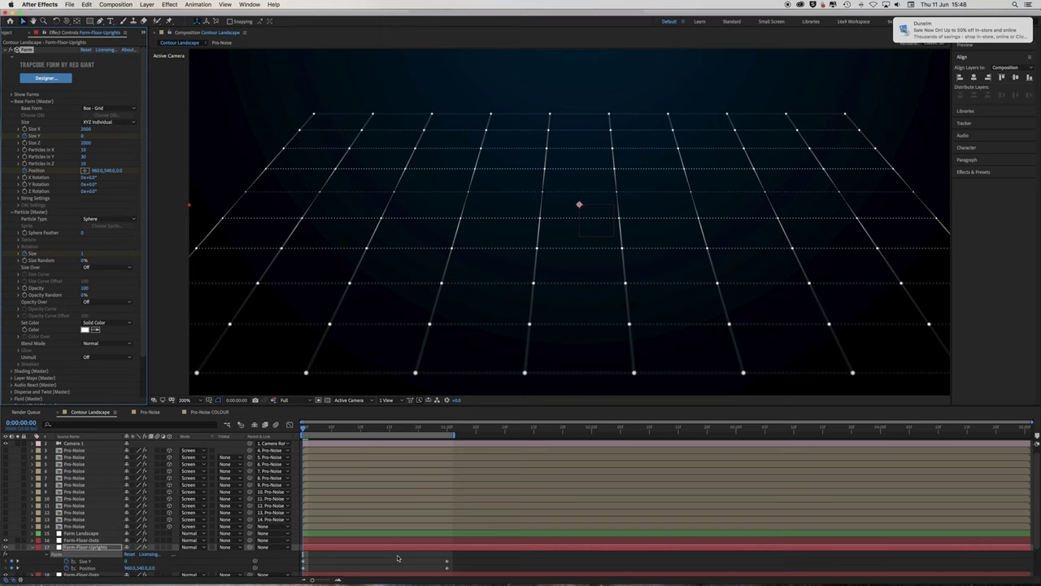
# - Set the starting particle Size to 0, apply Easy Ease In, and preview the uprights rising
pyautogui.scroll(-2, 395, 555)
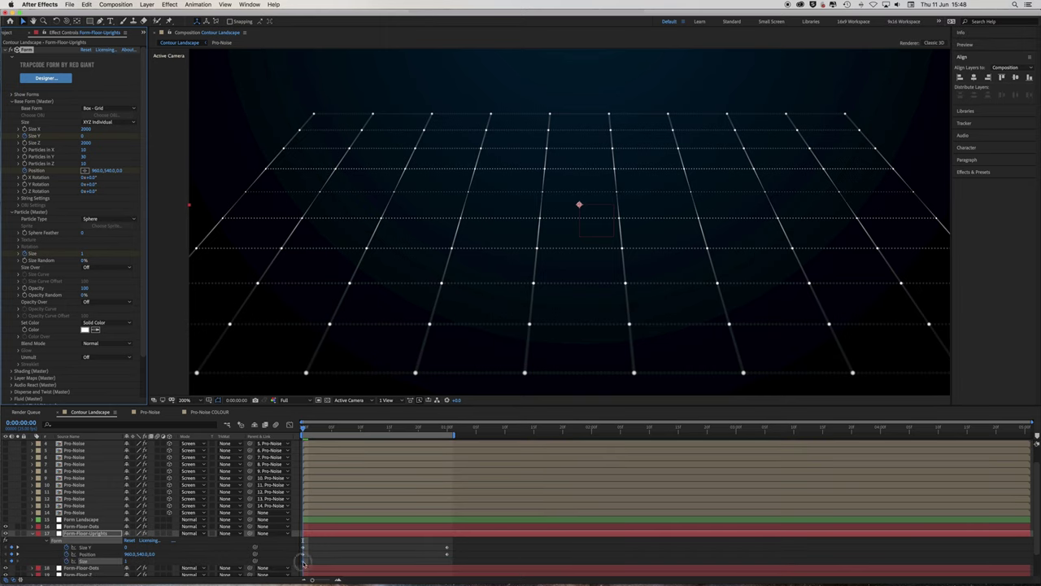
pyautogui.click(126, 562)
pyautogui.write('0')
pyautogui.press('Return')
pyautogui.rightClick(448, 551)
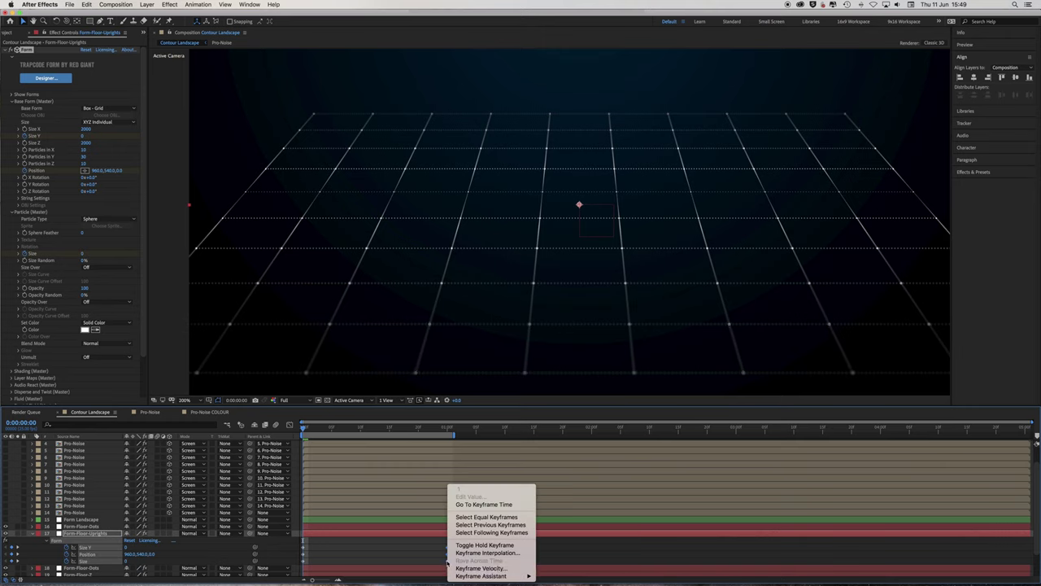
pyautogui.moveTo(498, 576)
pyautogui.click(576, 537)
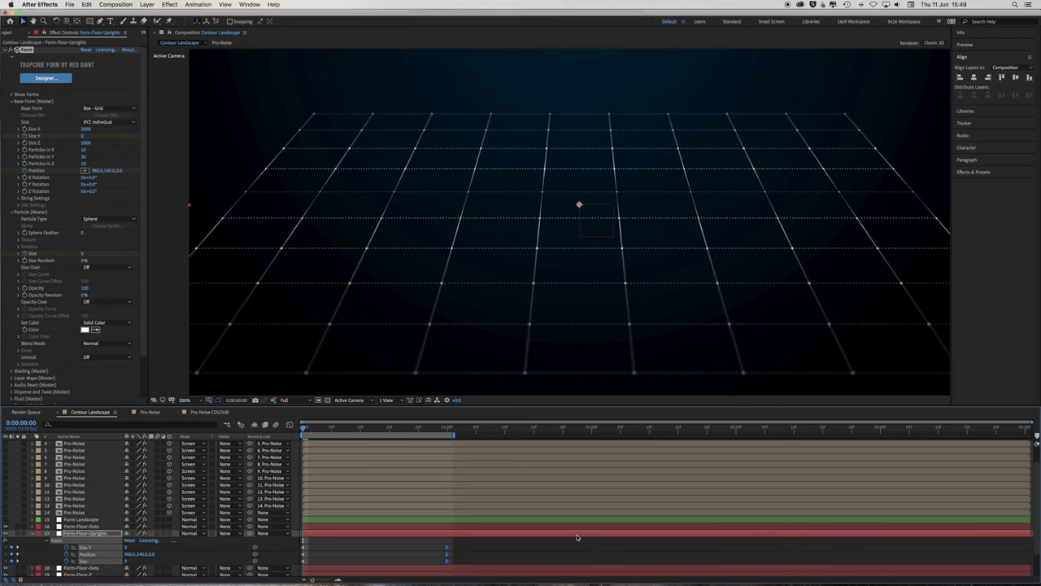
pyautogui.click(501, 551)
pyautogui.press('space')
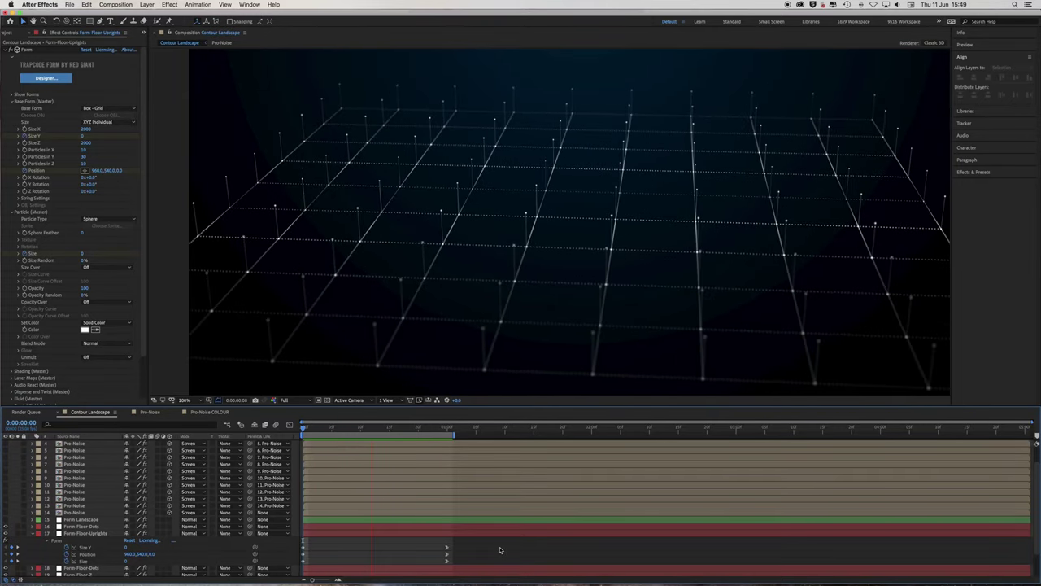
pyautogui.press('space')
# - Turn on Pro-Noise layers 3–14 and check the landscape around the 1 second mark
pyautogui.click(32, 534)
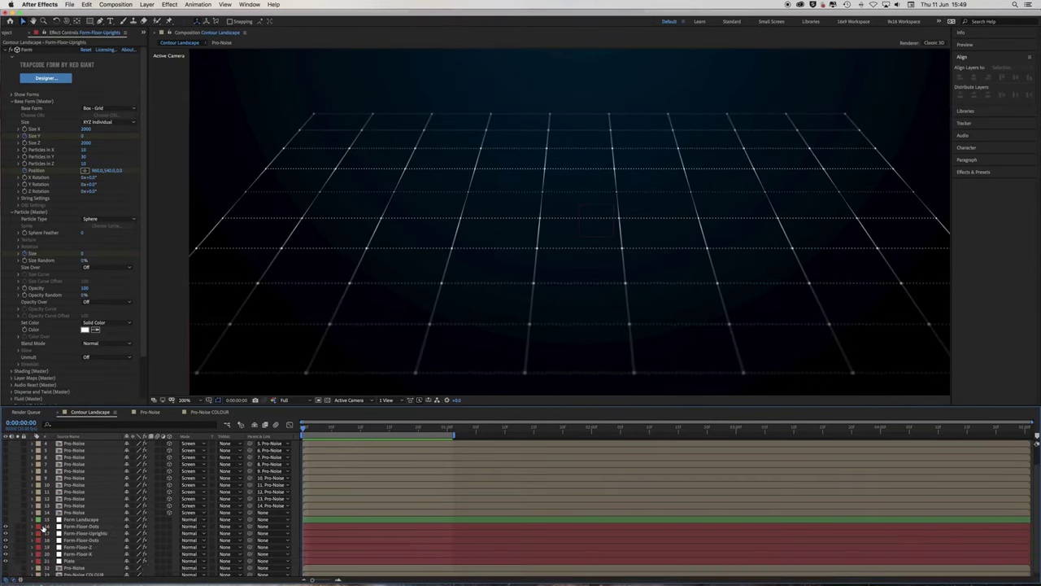
pyautogui.scroll(1, 21, 539)
pyautogui.moveTo(5, 533); pyautogui.dragTo(7, 457)
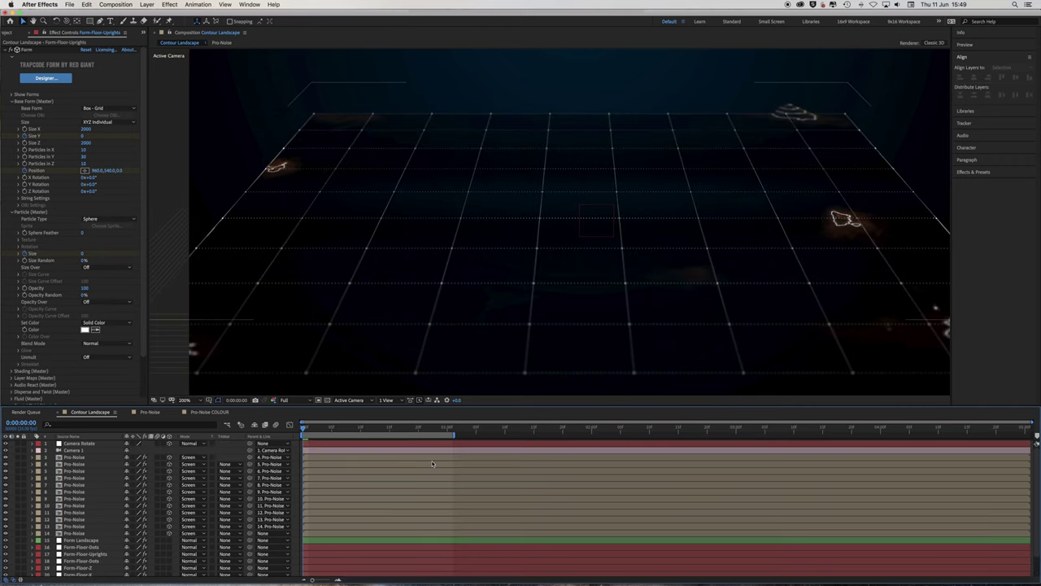
pyautogui.press(',')
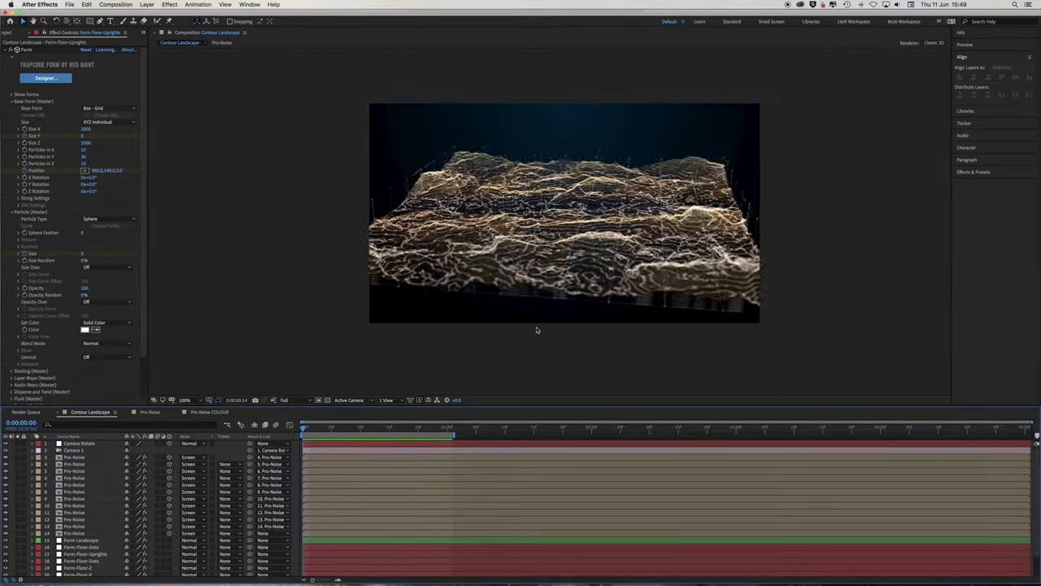
pyautogui.click(447, 428)
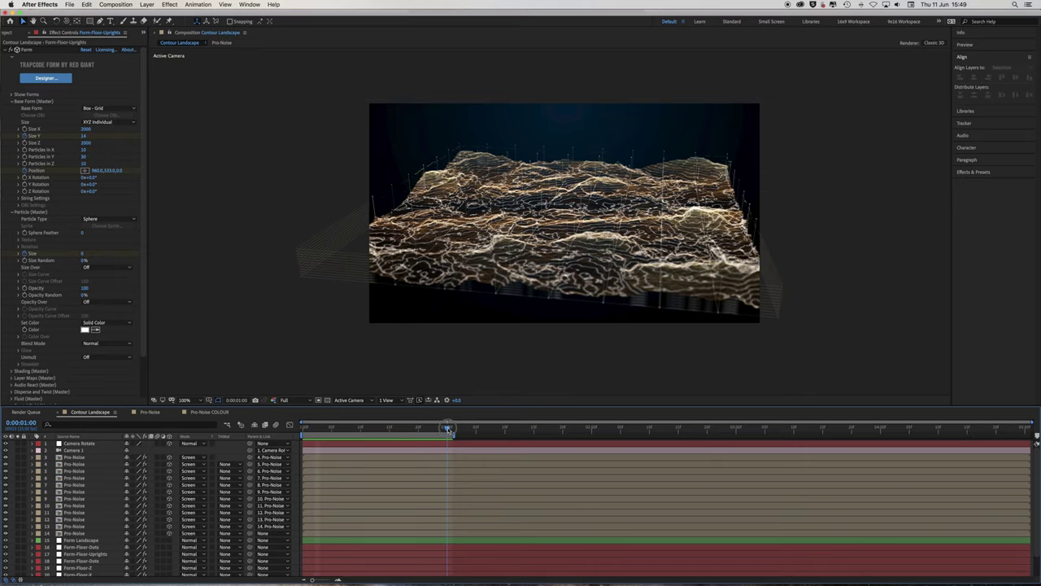
pyautogui.press('.')
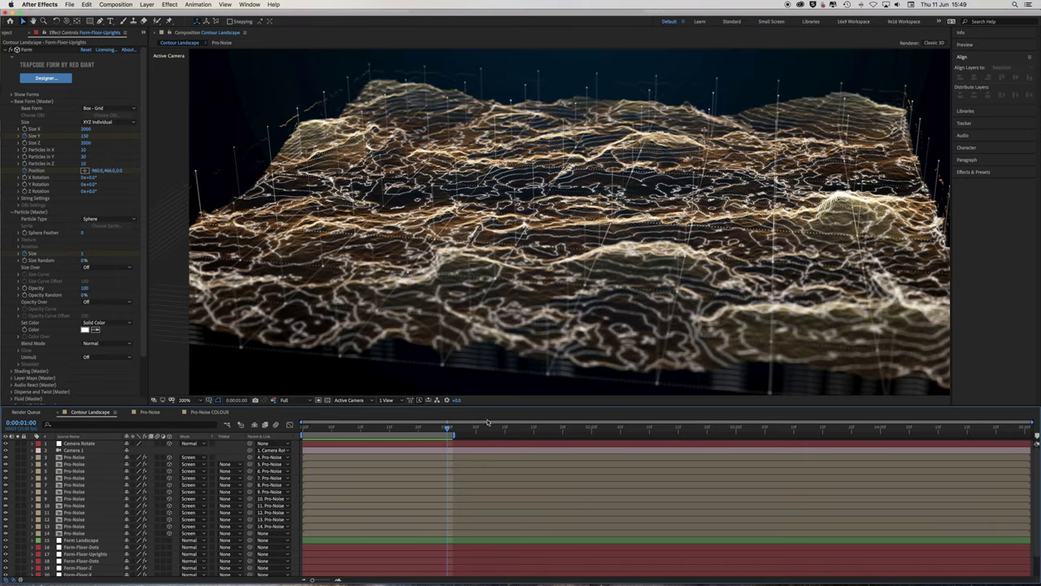
pyautogui.moveTo(447, 428)
pyautogui.mouseDown()
pyautogui.moveTo(355, 429)
pyautogui.moveTo(448, 431)
pyautogui.mouseUp()
# - In Pro-Noise, keyframe the Position layer moving left at 2 seconds and to the top-left near 3 seconds
pyautogui.click(151, 412)
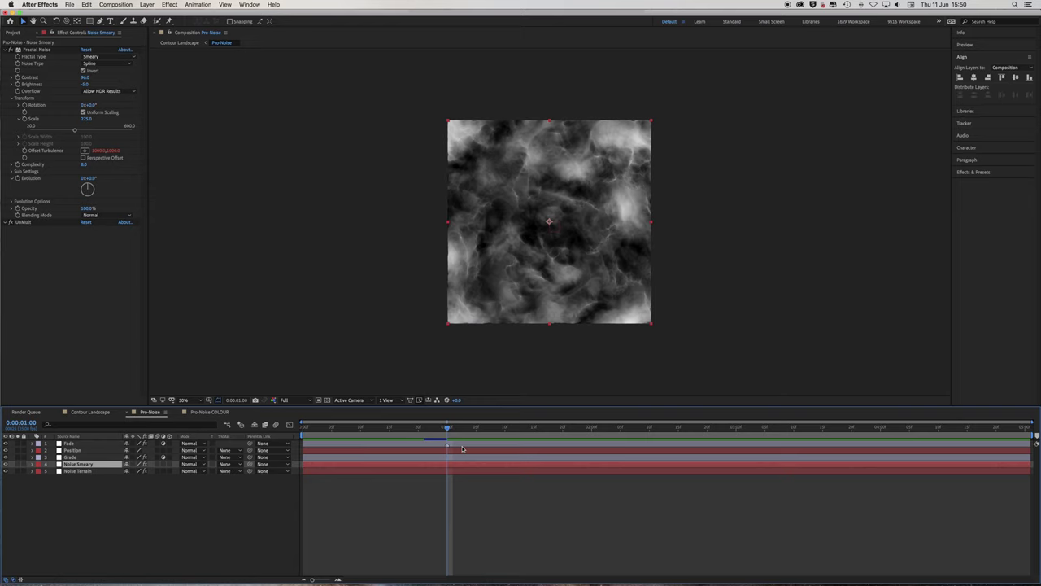
pyautogui.click(73, 450)
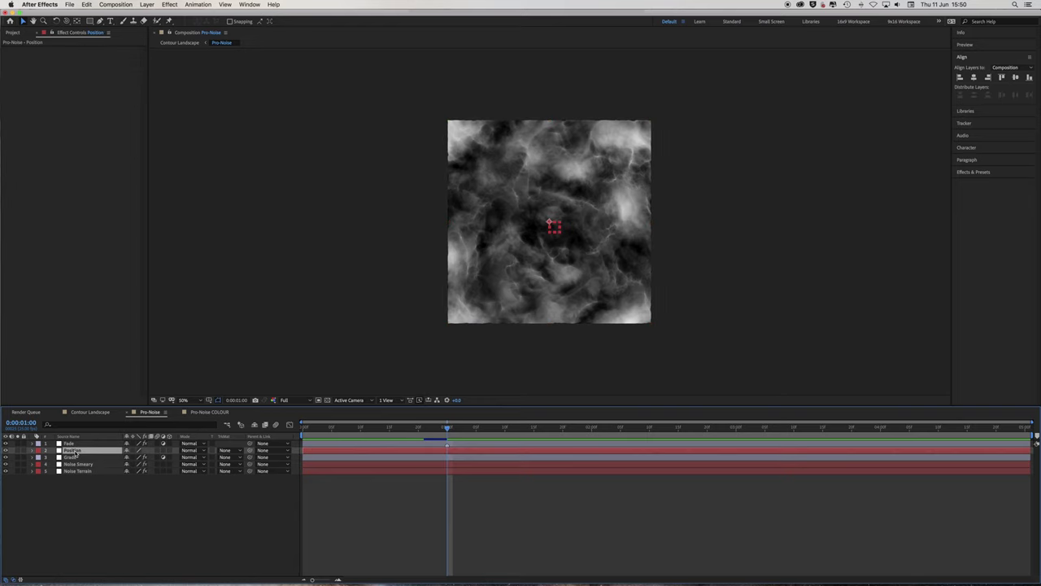
pyautogui.press('p')
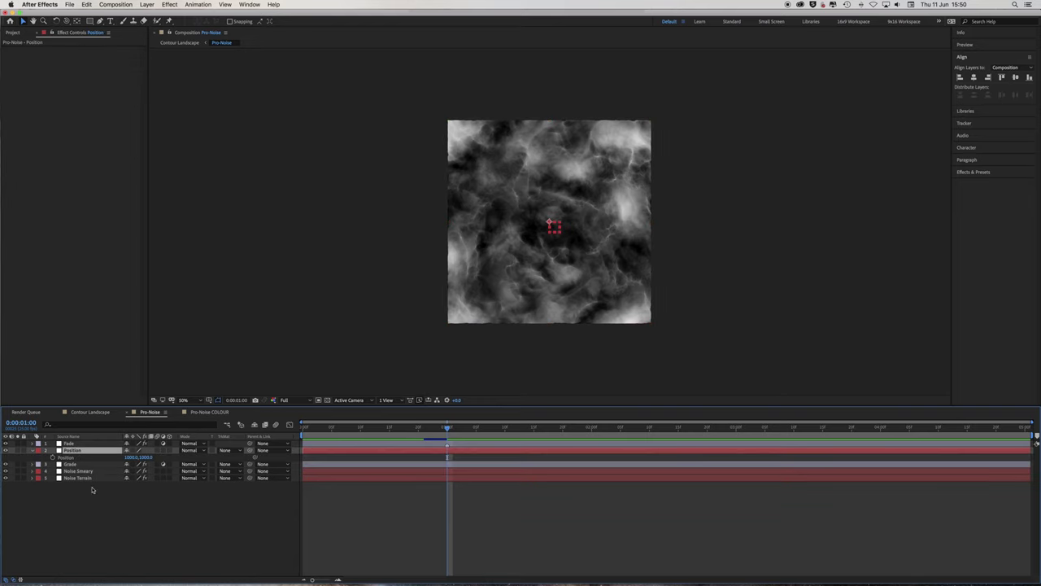
pyautogui.click(51, 458)
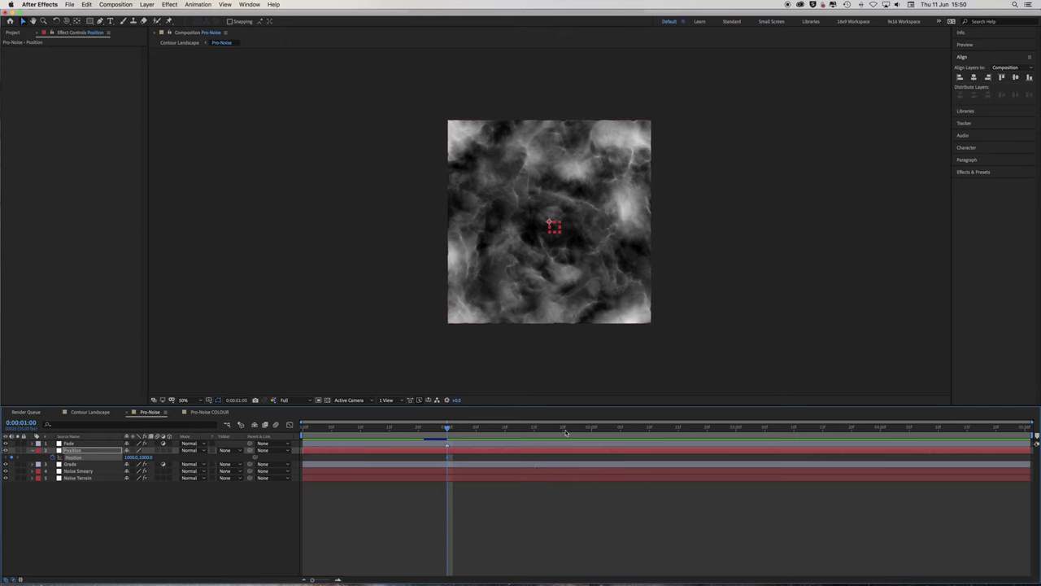
pyautogui.moveTo(586, 428); pyautogui.dragTo(592, 429)
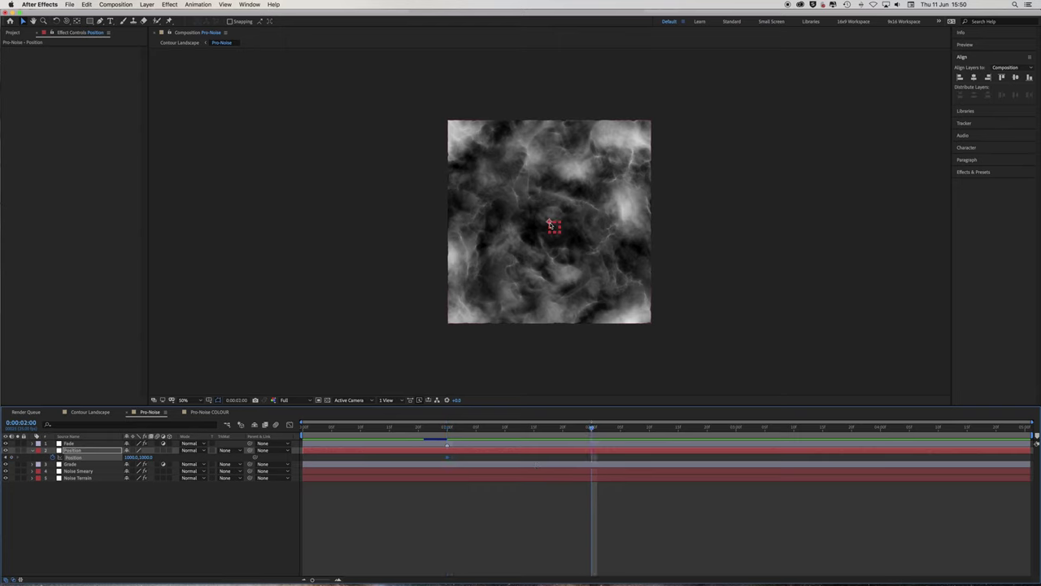
pyautogui.moveTo(552, 225); pyautogui.dragTo(452, 232)
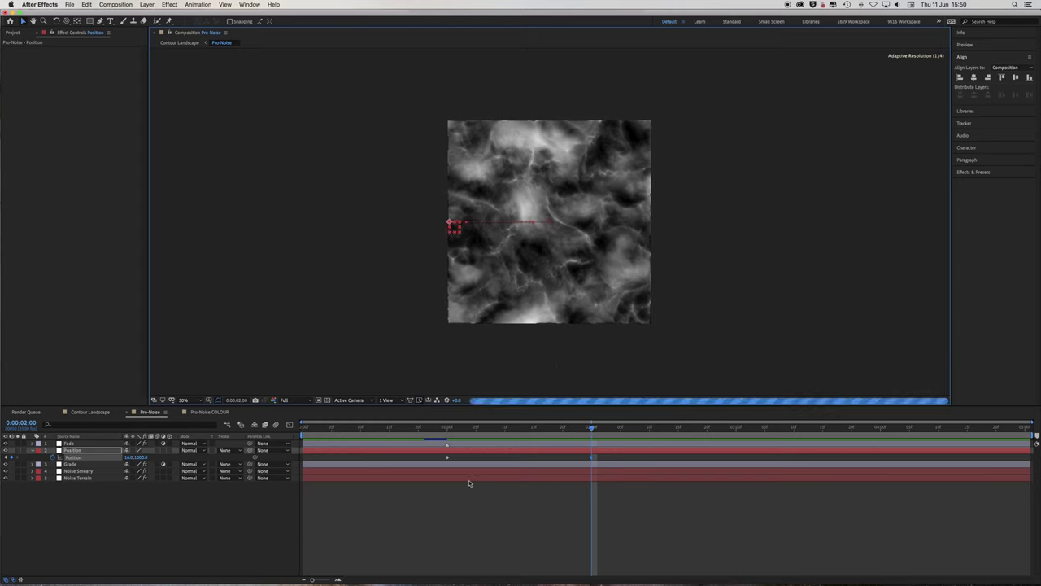
pyautogui.click(597, 429)
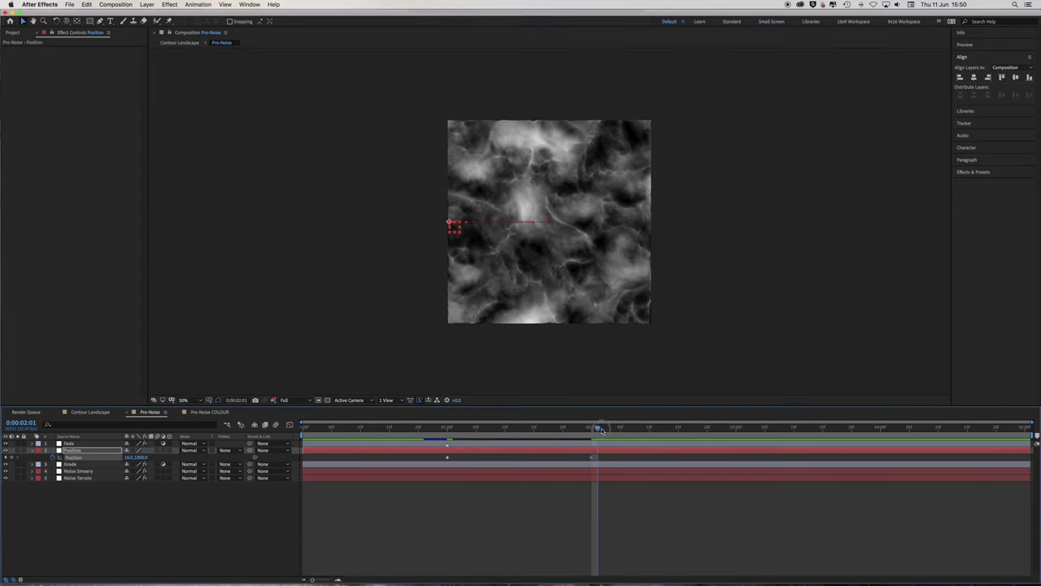
pyautogui.click(609, 427)
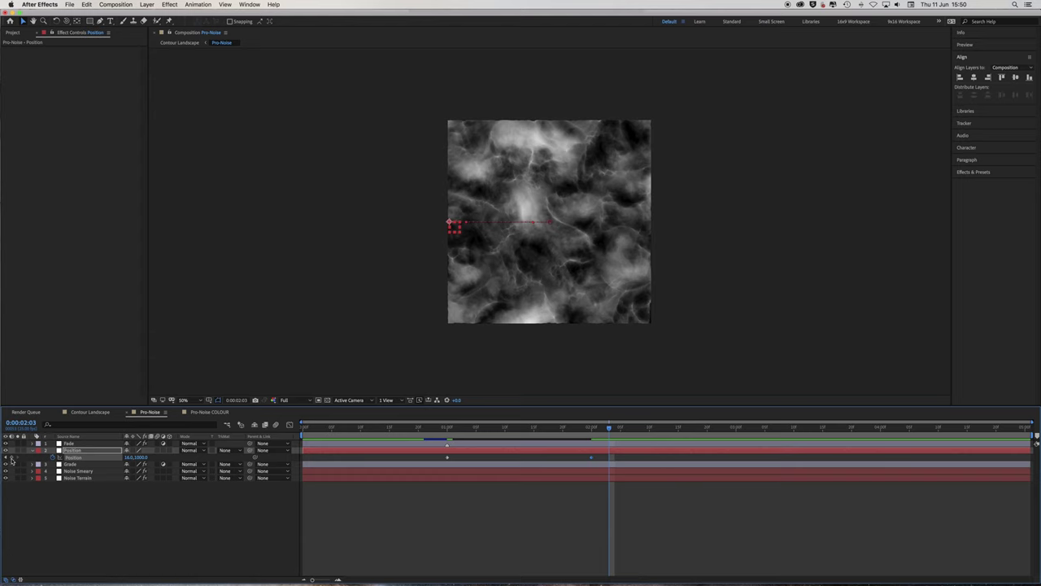
pyautogui.click(653, 459)
pyautogui.moveTo(615, 434); pyautogui.dragTo(772, 433)
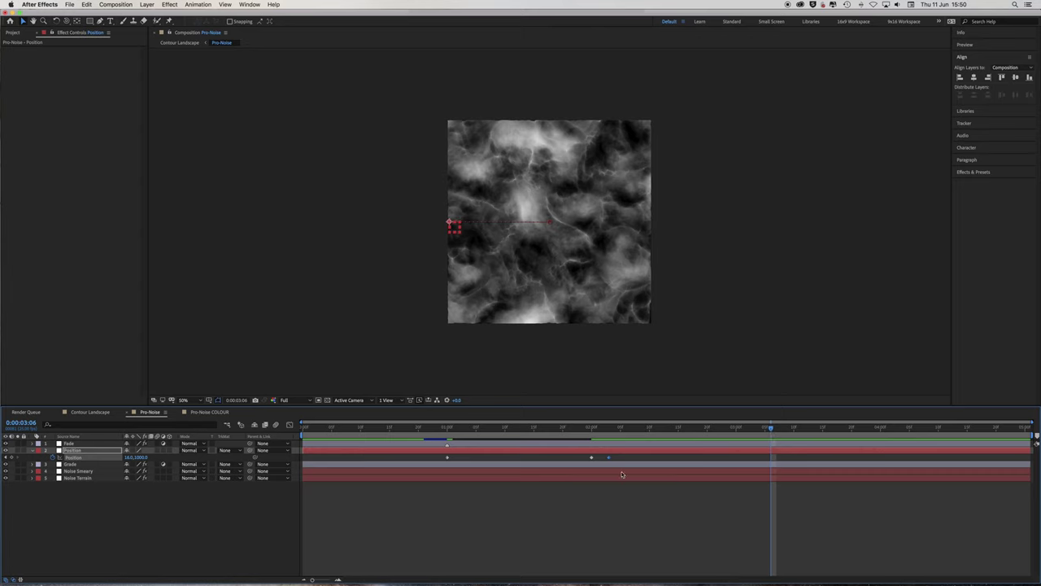
pyautogui.moveTo(608, 457); pyautogui.dragTo(625, 457)
pyautogui.moveTo(453, 225); pyautogui.dragTo(450, 121)
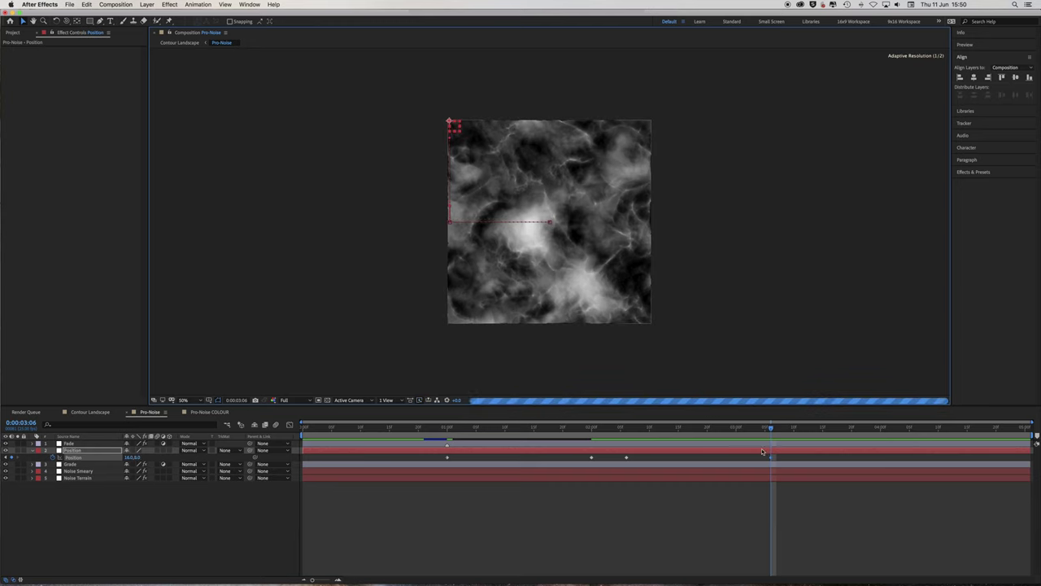
# - Apply Easy Ease In to the middle keyframe and Easy Ease Out to the first
pyautogui.rightClick(591, 457)
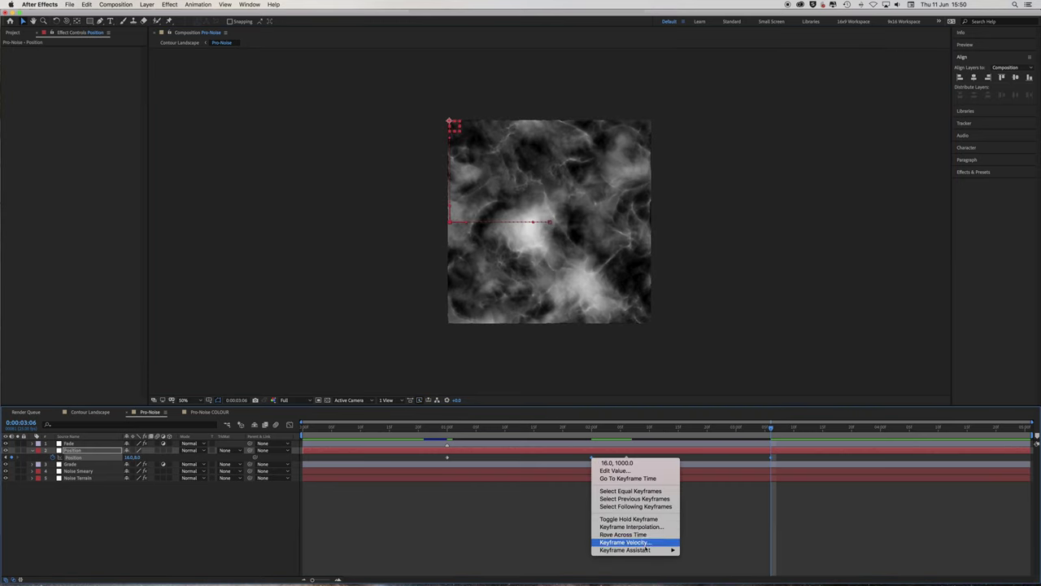
pyautogui.moveTo(650, 550)
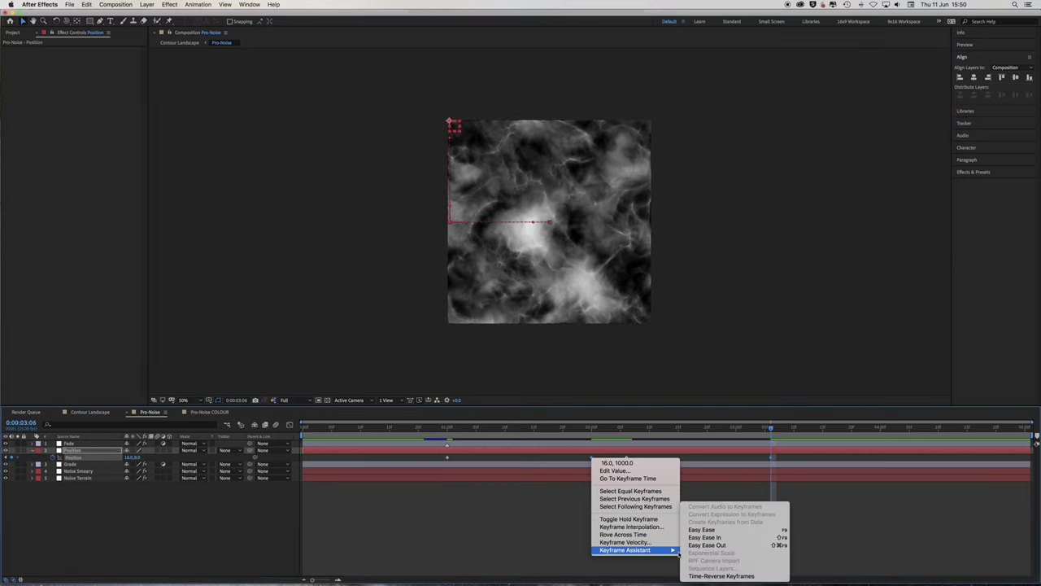
pyautogui.click(716, 534)
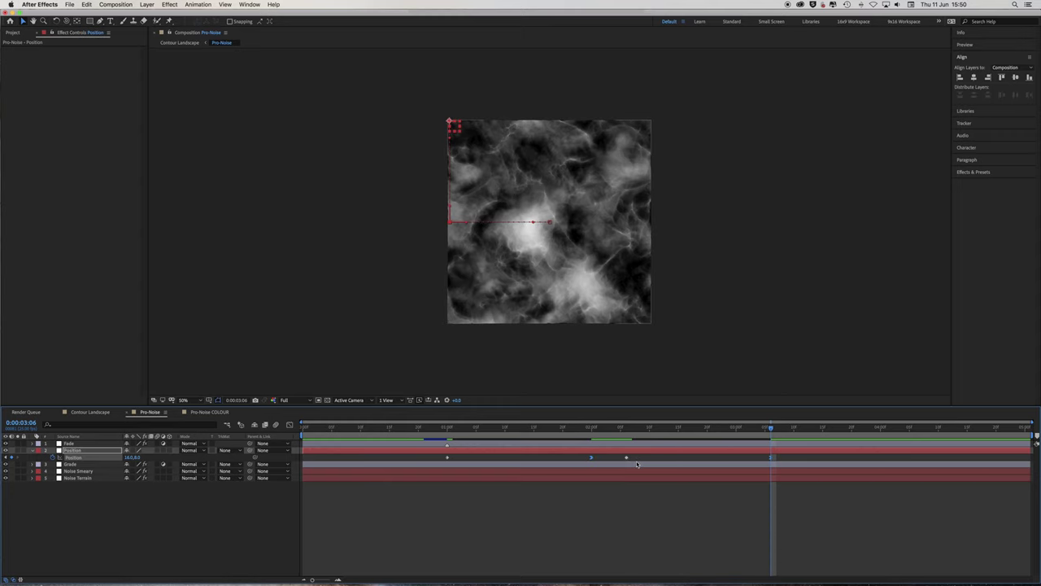
pyautogui.rightClick(448, 459)
pyautogui.moveTo(504, 551)
pyautogui.click(567, 546)
# - Lengthen the ease influences in the speed graph and scrub to check the motion
pyautogui.click(290, 424)
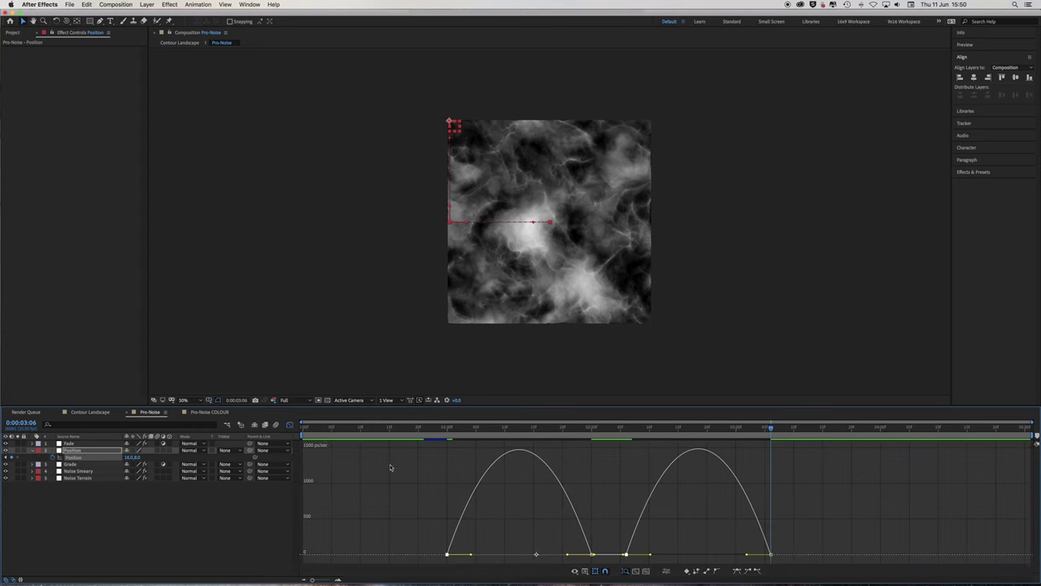
pyautogui.moveTo(472, 554); pyautogui.dragTo(500, 554)
pyautogui.moveTo(585, 544); pyautogui.dragTo(781, 559)
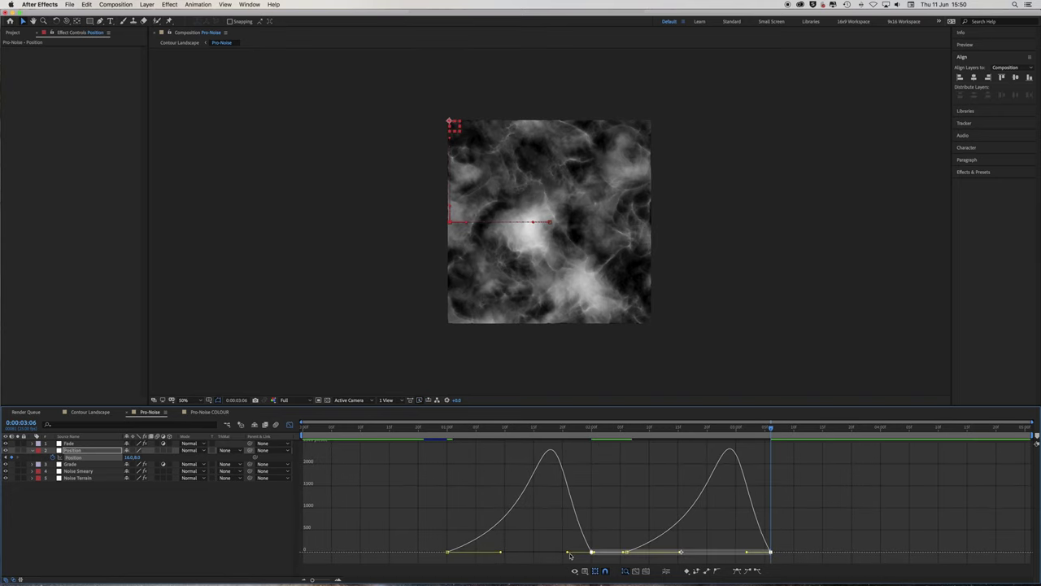
pyautogui.moveTo(570, 556); pyautogui.dragTo(532, 553)
pyautogui.click(290, 424)
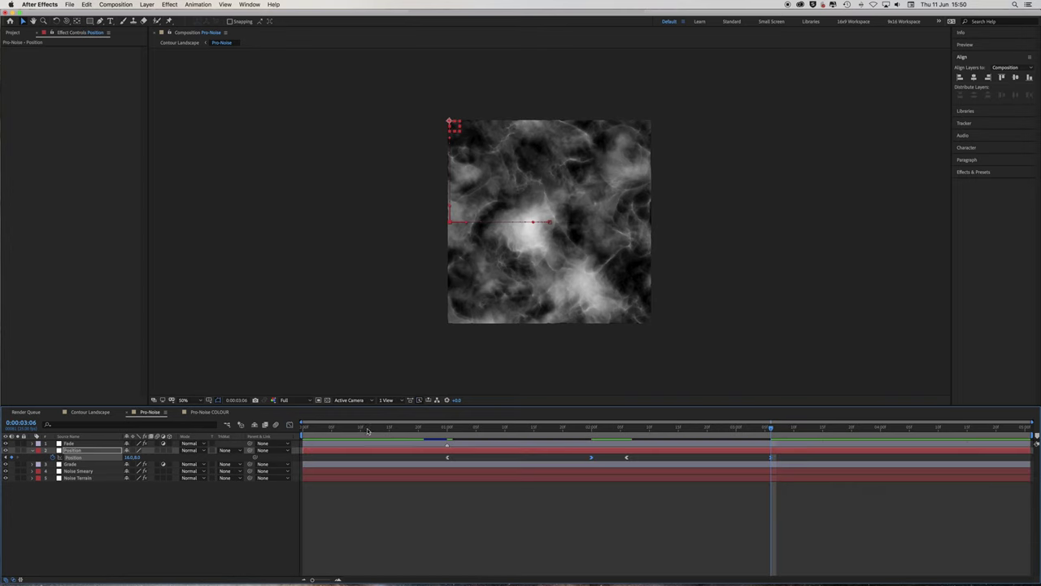
pyautogui.moveTo(369, 430); pyautogui.dragTo(776, 432)
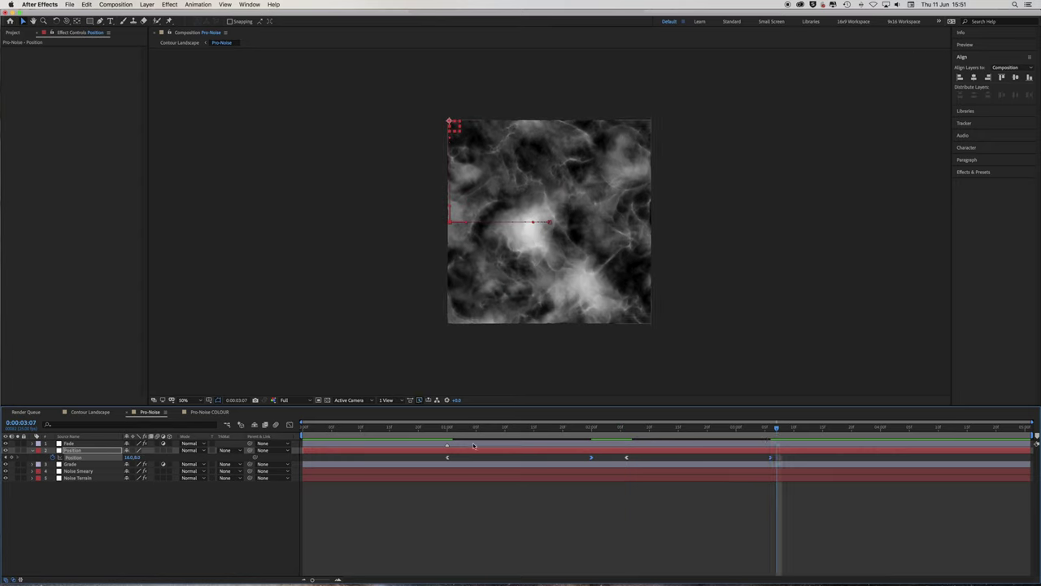
pyautogui.click(446, 428)
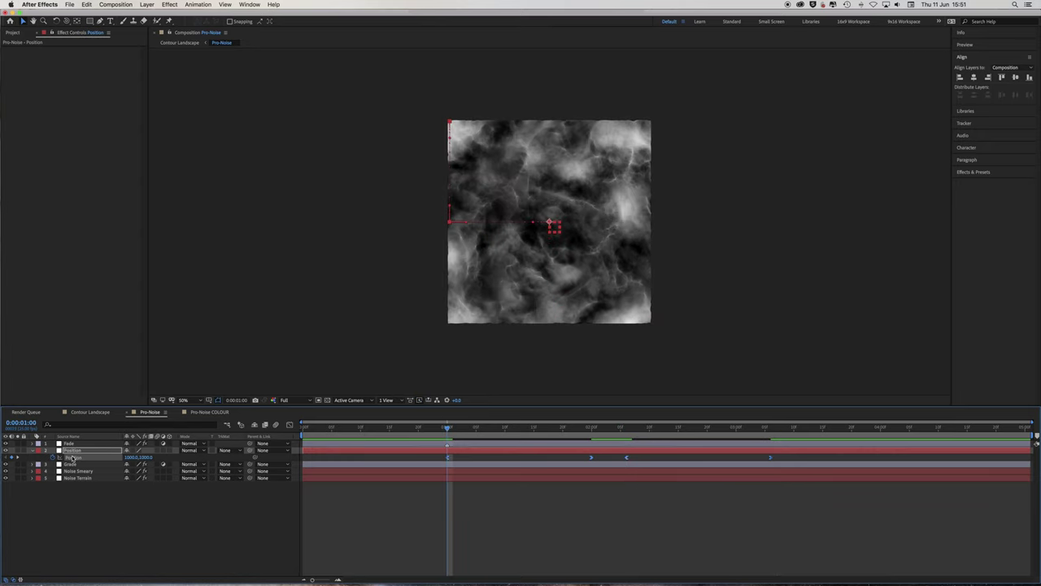
# - Paste the Position keyframes onto the Position layer in Pro-Noise COLOUR and check at 3 seconds
pyautogui.hotkey('shift', '.')
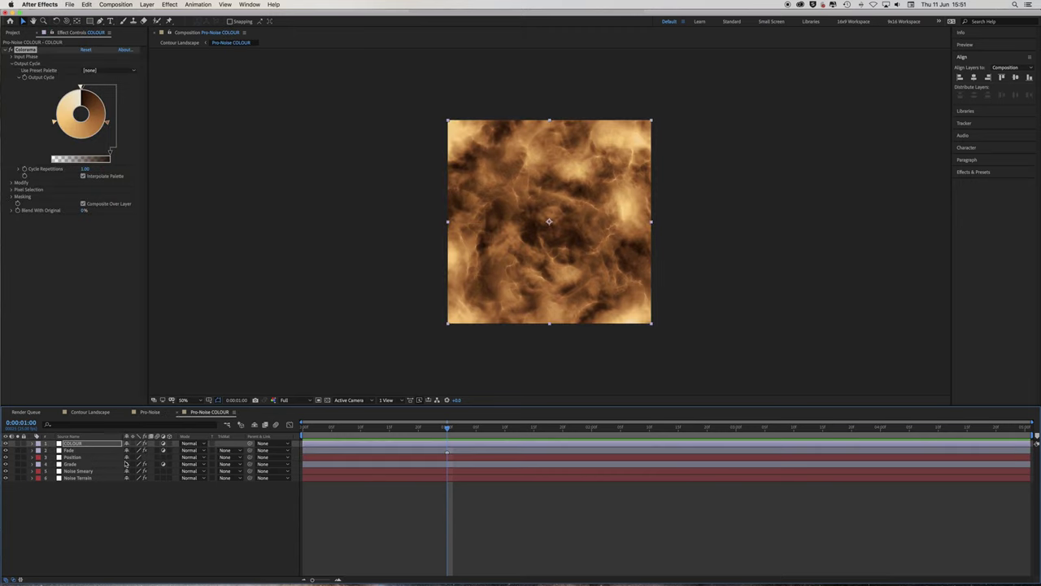
pyautogui.click(72, 458)
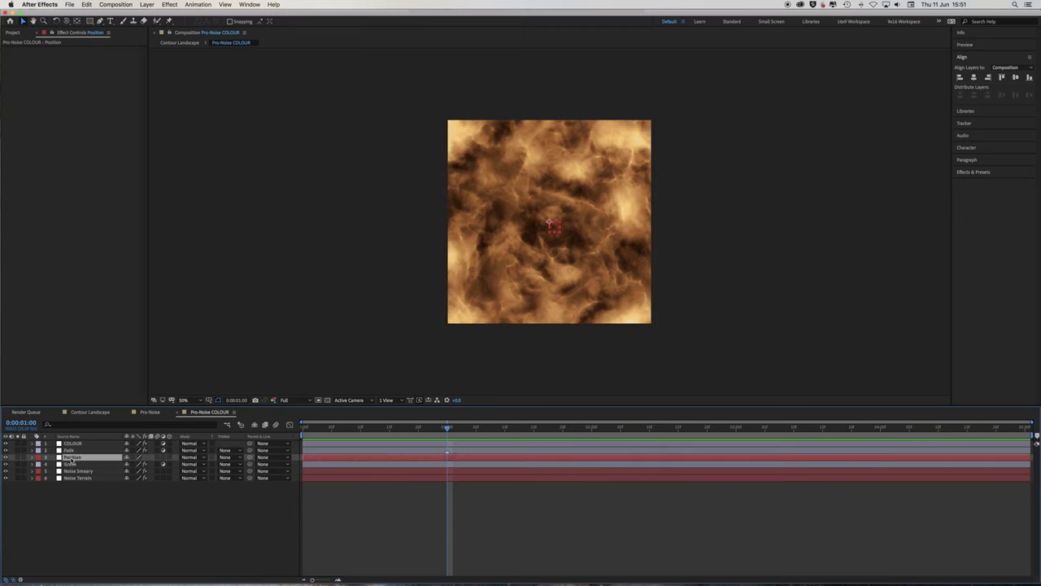
pyautogui.press('p')
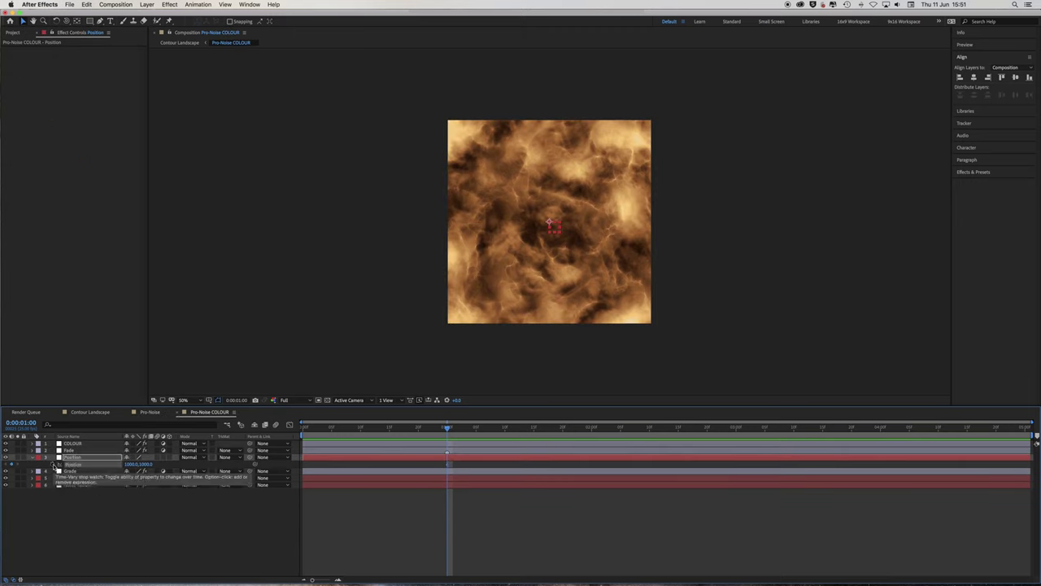
pyautogui.hotkey('ctrl', 'v')
pyautogui.moveTo(454, 426); pyautogui.dragTo(752, 445)
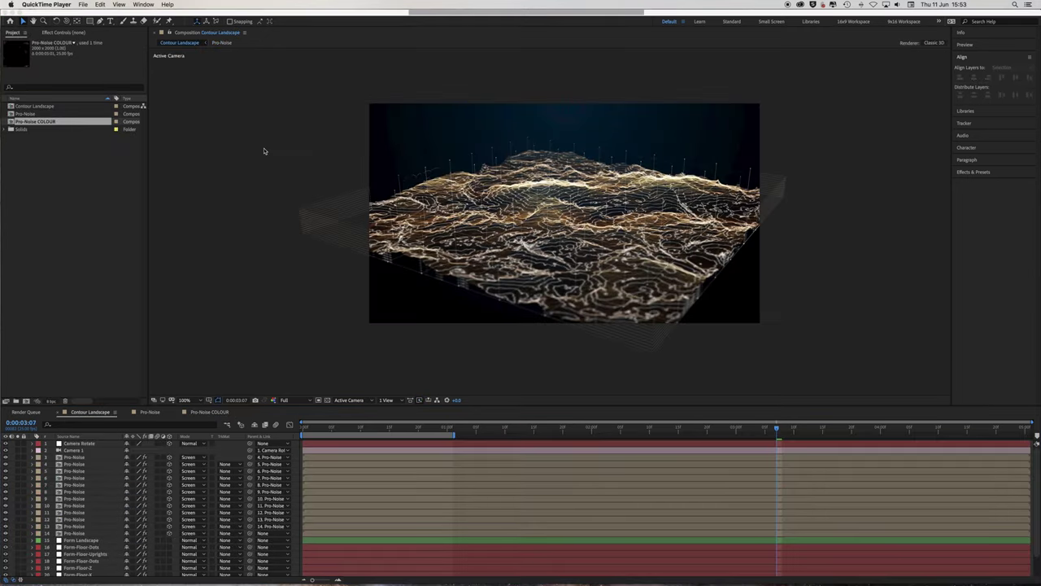
# - Set Camera 1's Aperture to 500, inspect the blur, then solo Pro-Noise layer 14
pyautogui.press('.')
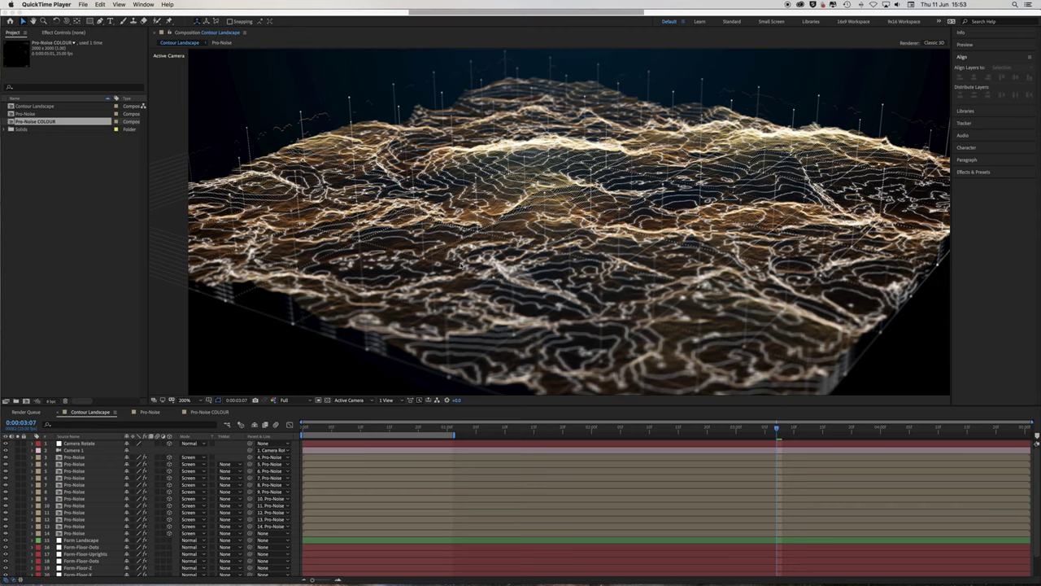
pyautogui.click(35, 453)
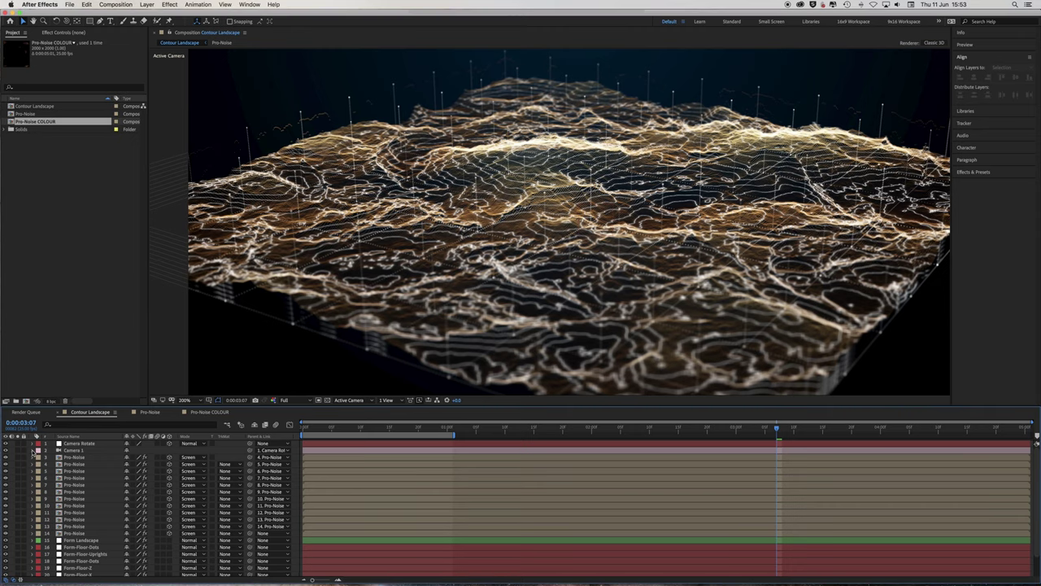
pyautogui.click(34, 451)
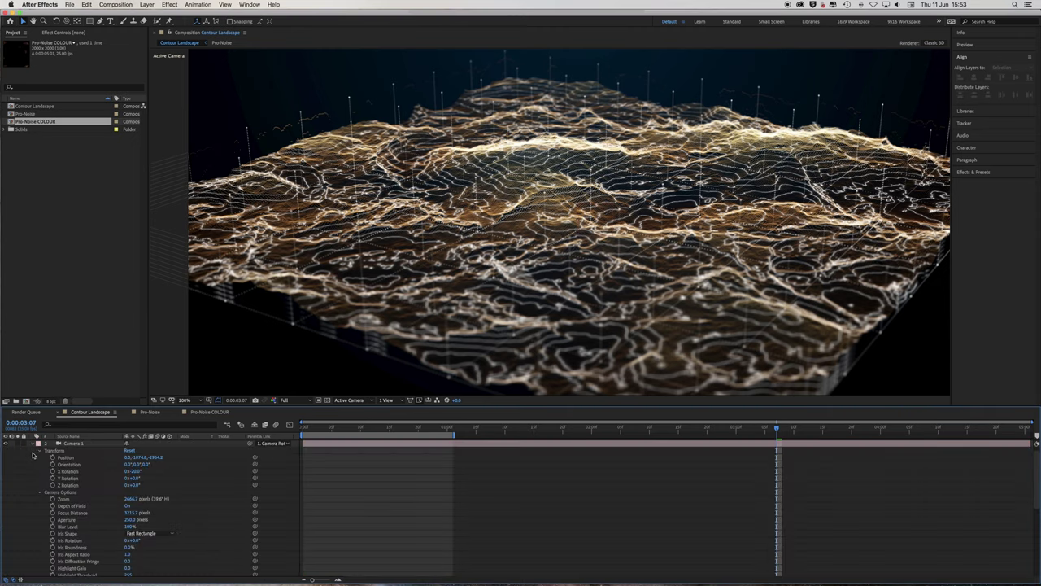
pyautogui.click(130, 519)
pyautogui.write('500')
pyautogui.press('Return')
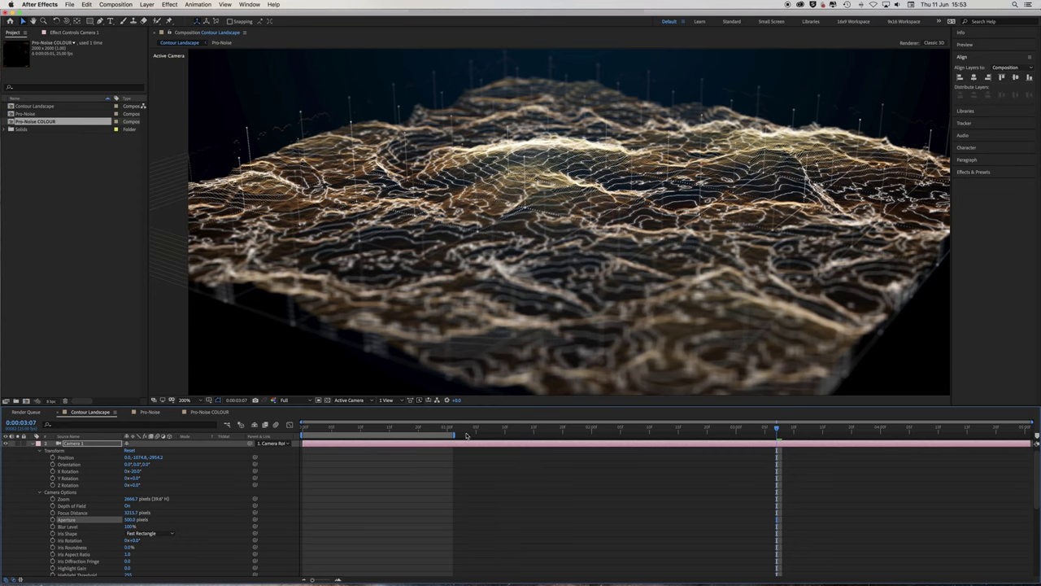
pyautogui.click(33, 444)
pyautogui.press(',')
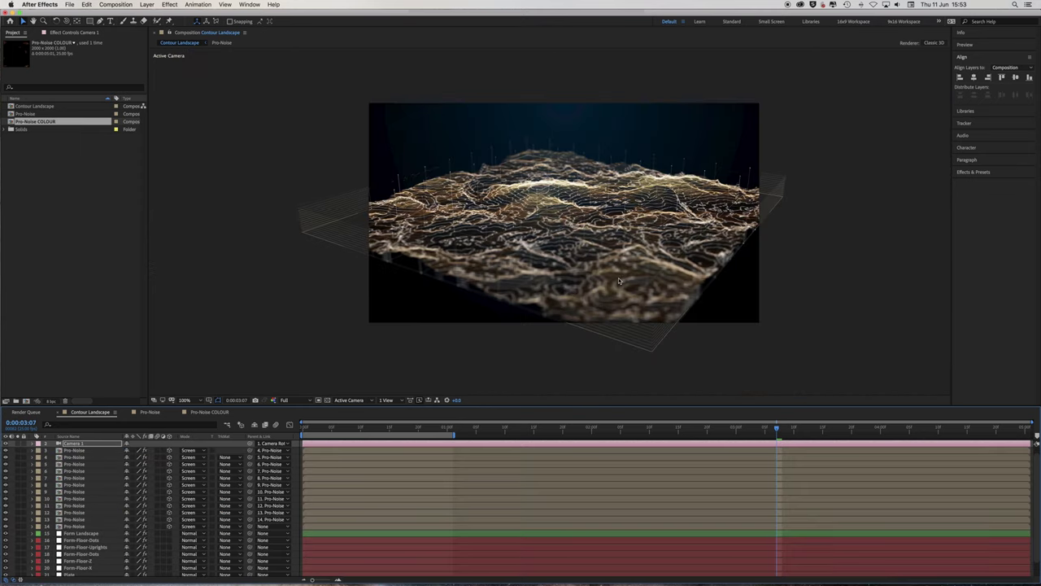
pyautogui.press('.')
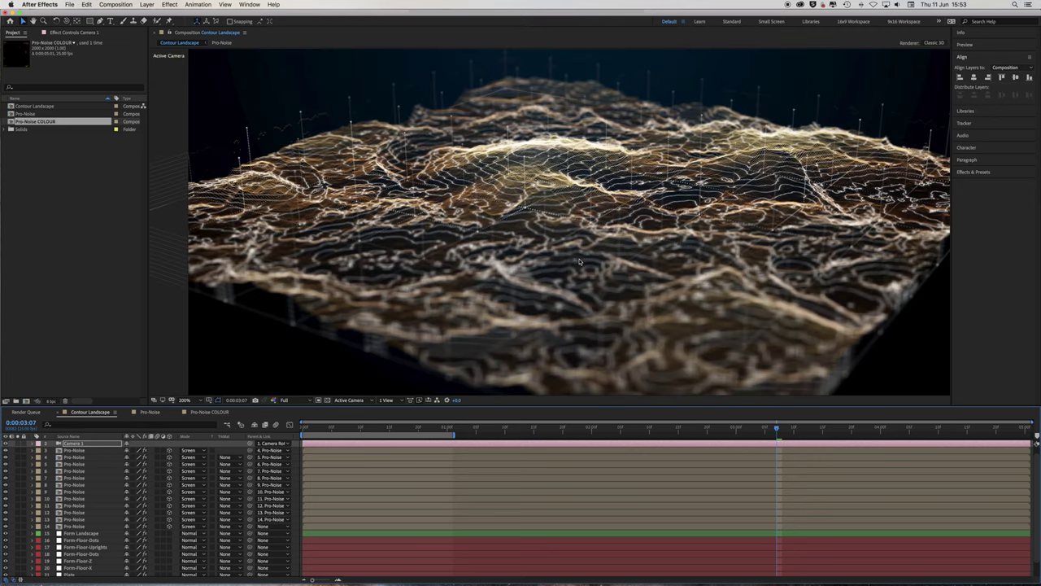
pyautogui.press(',')
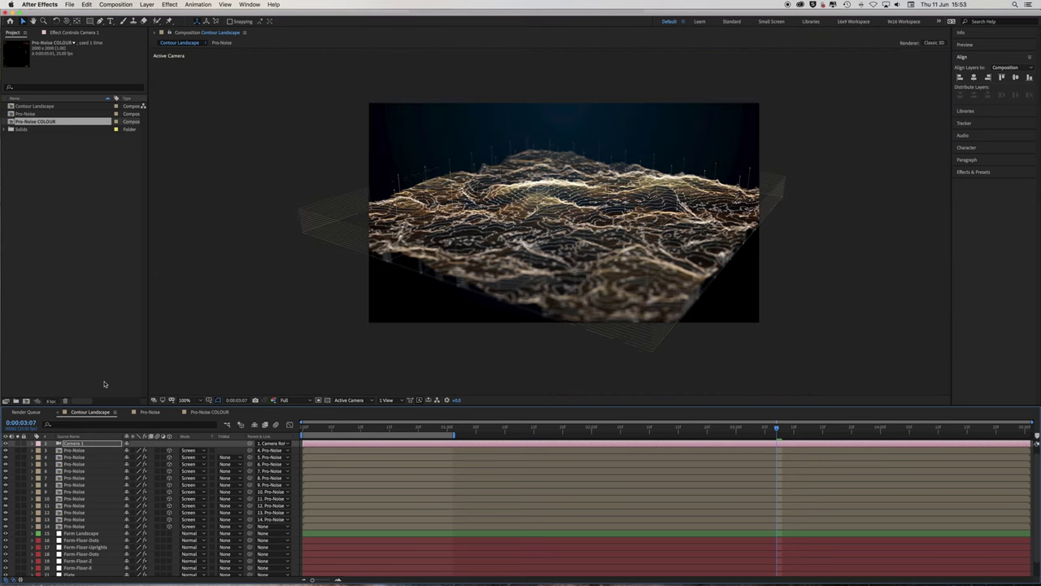
pyautogui.click(74, 519)
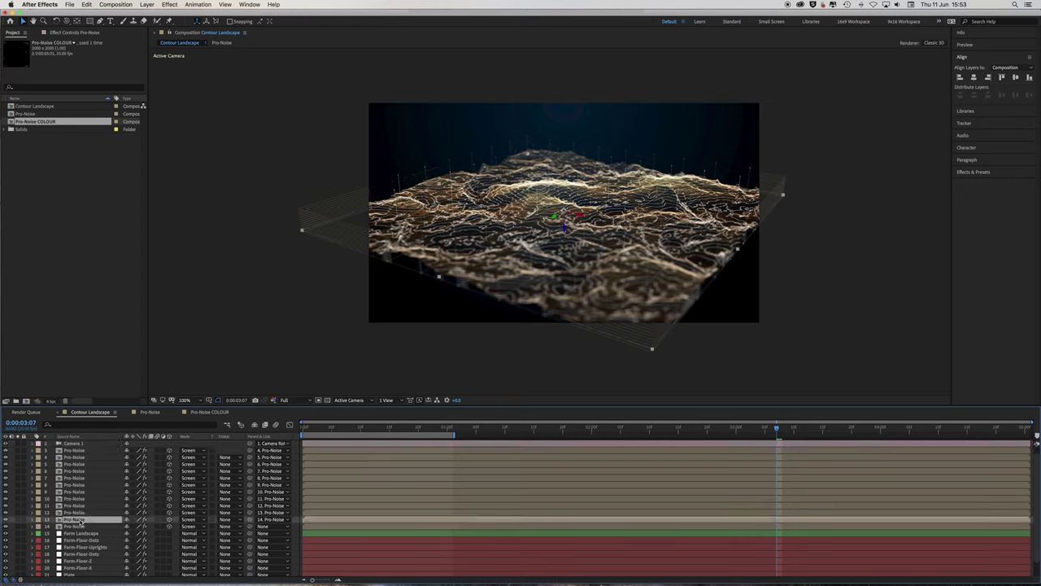
pyautogui.click(19, 519)
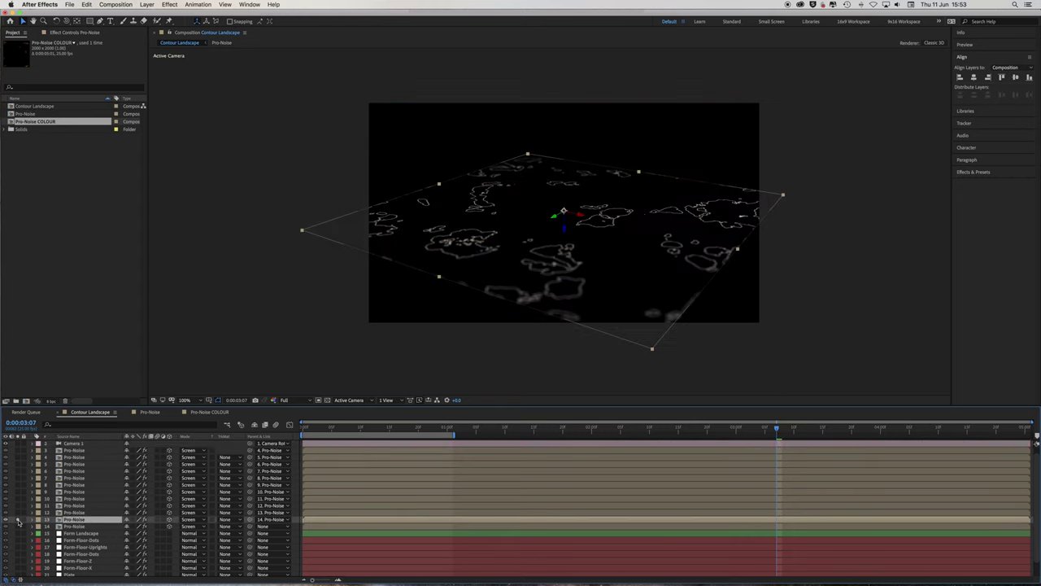
# - Place Pro-Noise layer 15 just above Form Landscape and solo it
pyautogui.click(19, 519)
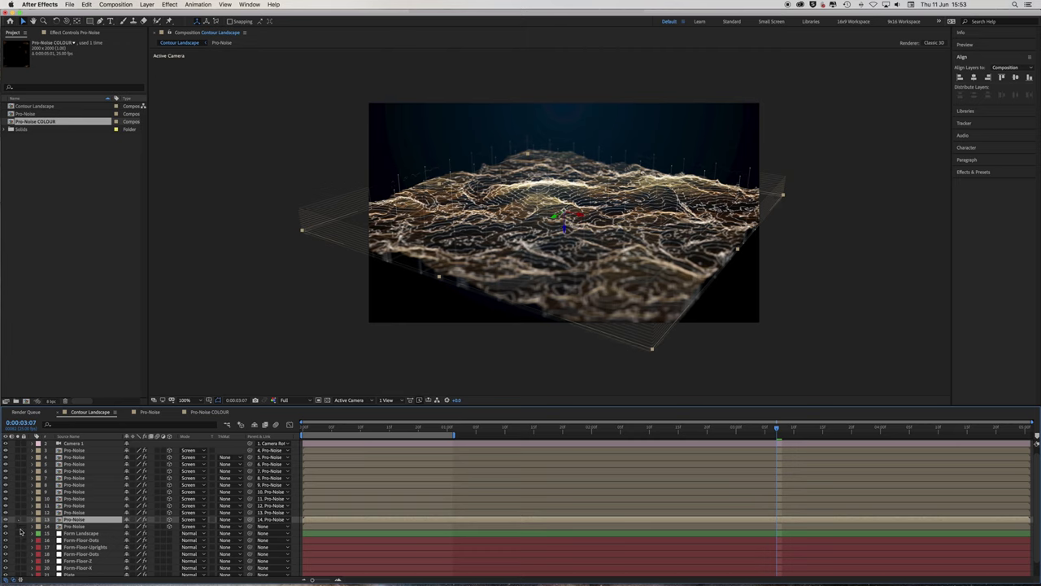
pyautogui.click(18, 526)
pyautogui.click(19, 526)
pyautogui.click(77, 527)
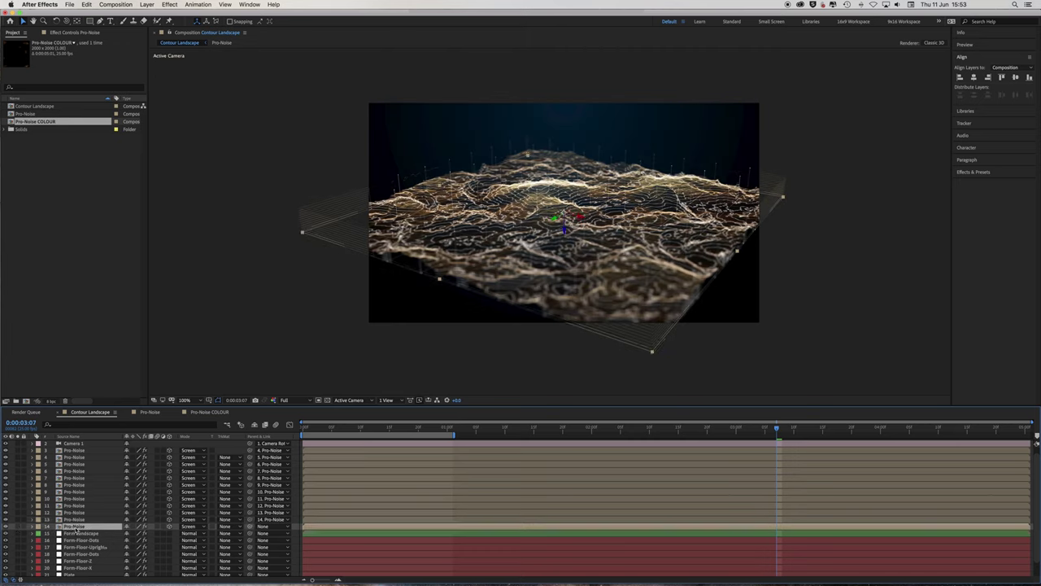
pyautogui.moveTo(76, 529); pyautogui.dragTo(76, 531)
pyautogui.click(18, 527)
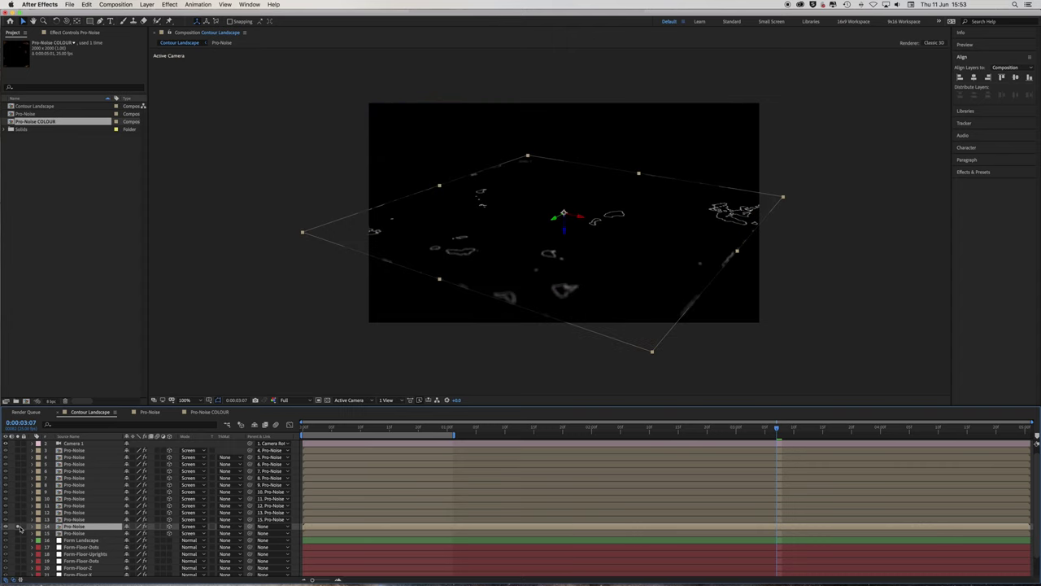
# - In Effect Controls, toggle Glow off and on, then switch off Find Edges
pyautogui.click(71, 33)
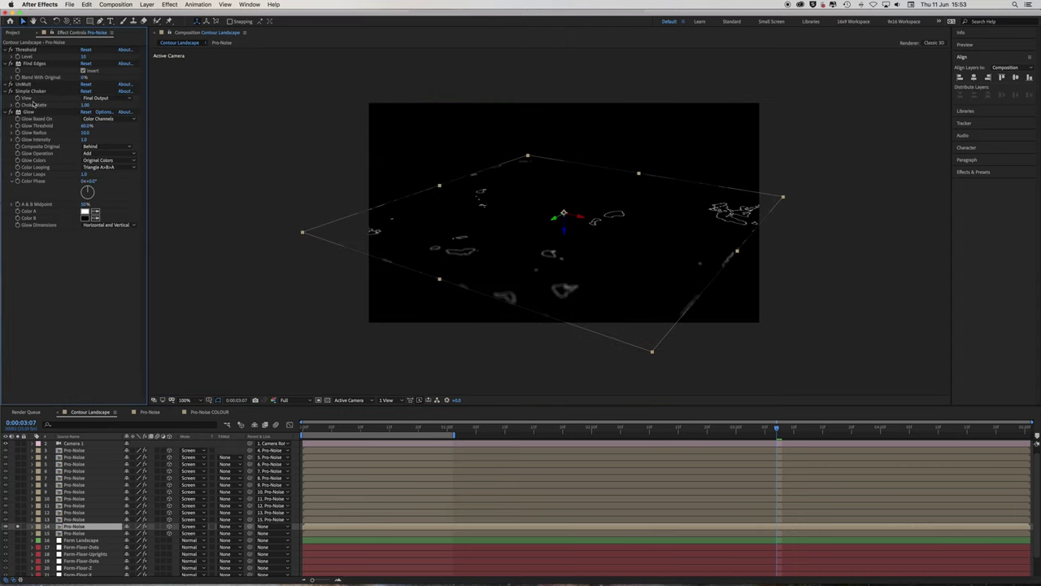
pyautogui.click(10, 113)
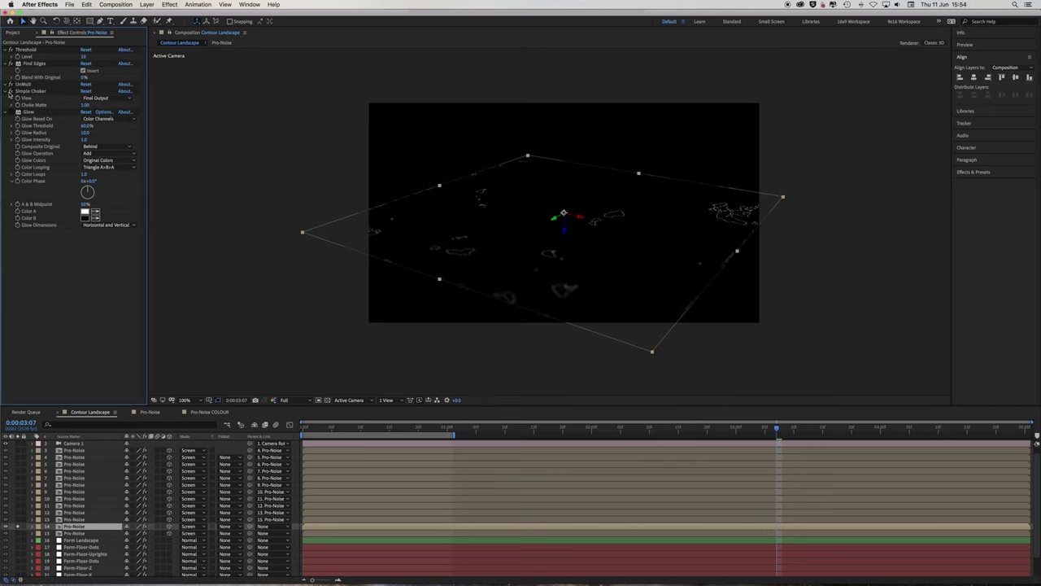
pyautogui.click(11, 91)
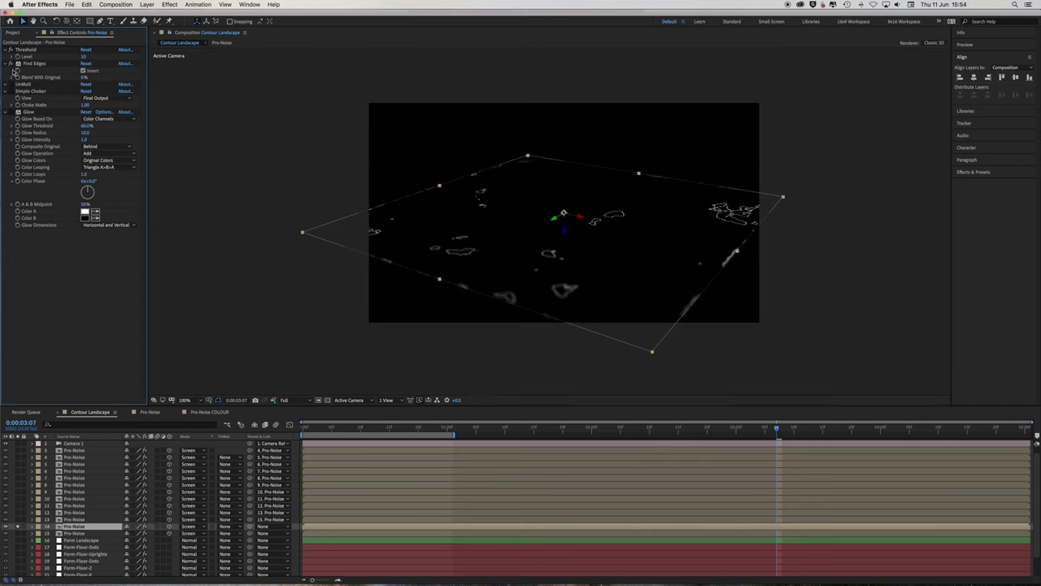
pyautogui.click(11, 65)
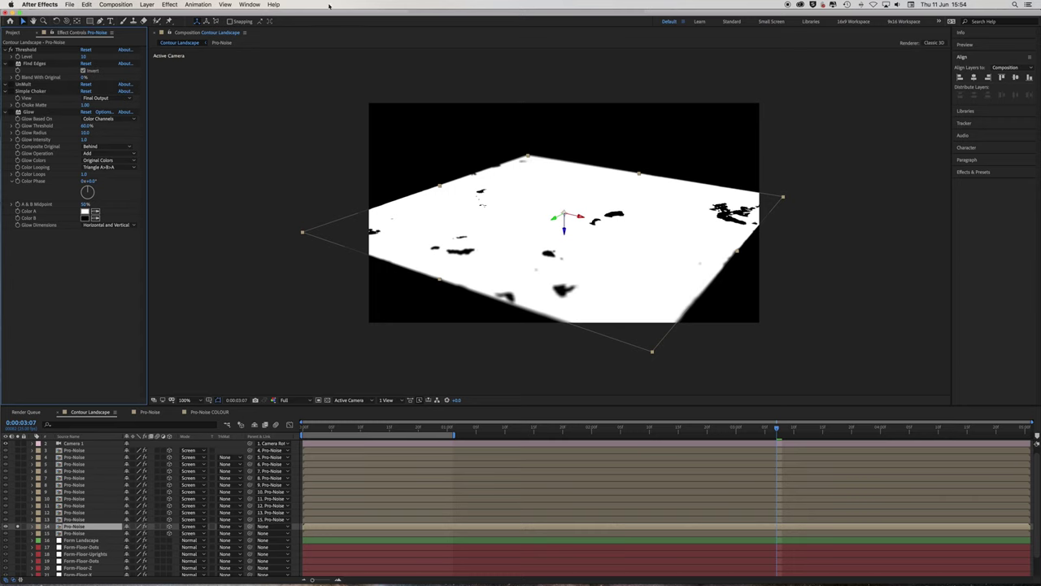
# - Add an Invert effect to Pro-Noise and place it directly under Threshold
pyautogui.click(169, 5)
pyautogui.moveTo(200, 98)
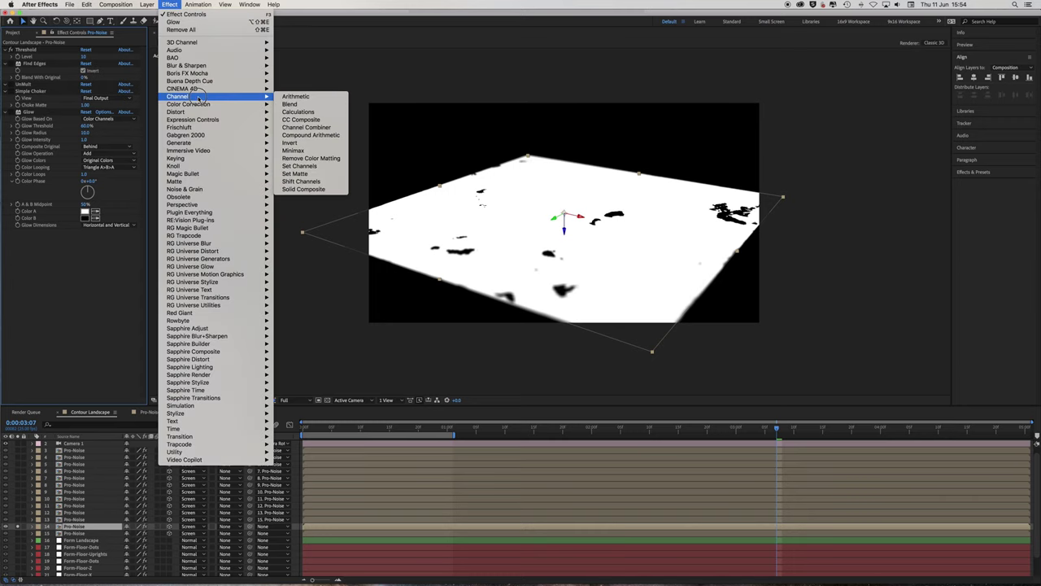
pyautogui.click(301, 143)
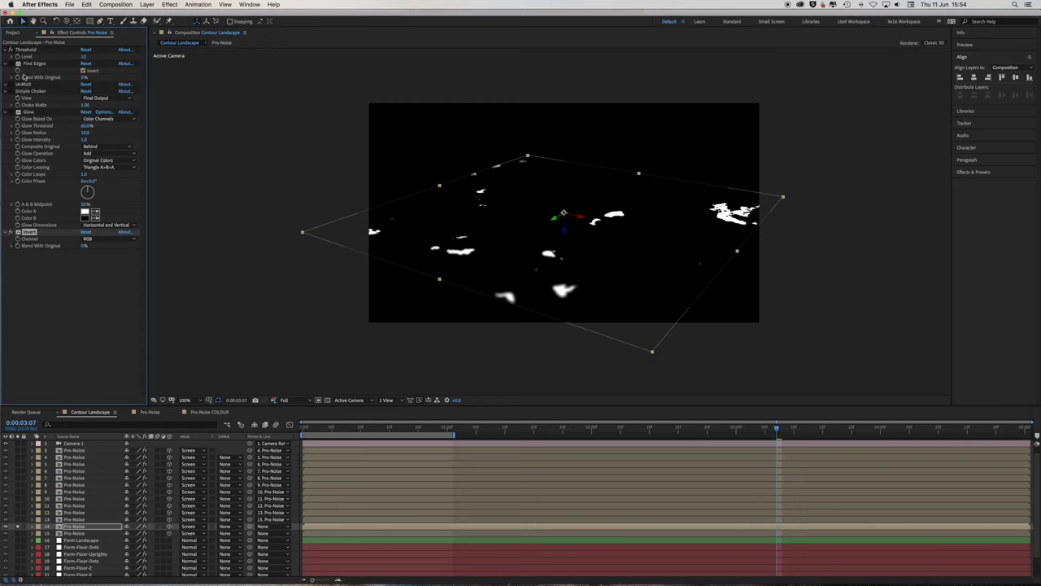
pyautogui.moveTo(36, 235); pyautogui.dragTo(41, 65)
# - Delete the Find Edges and Glow effects and move Simple Choker above UnMult
pyautogui.press('Delete')
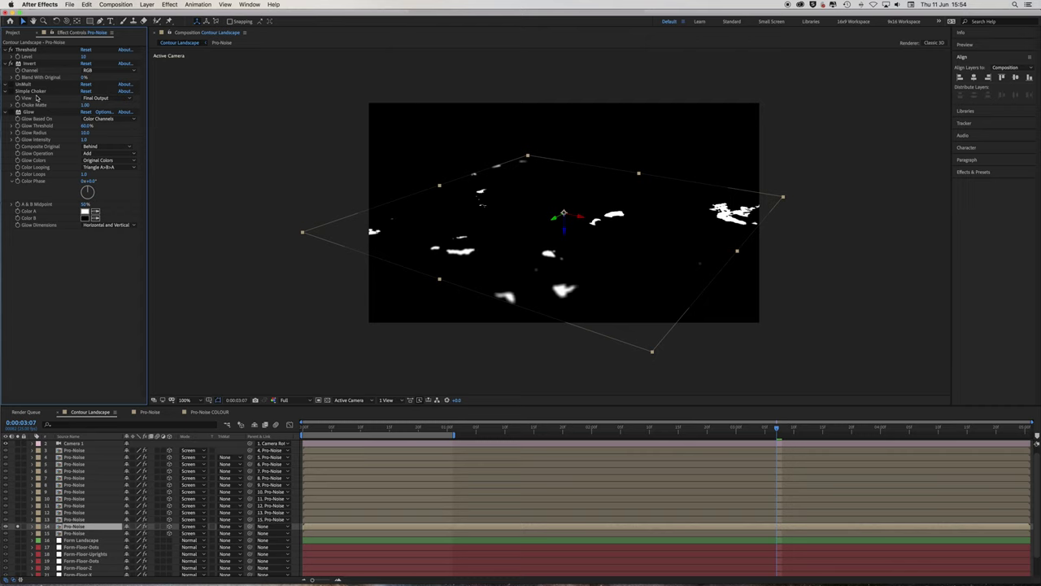
pyautogui.click(24, 91)
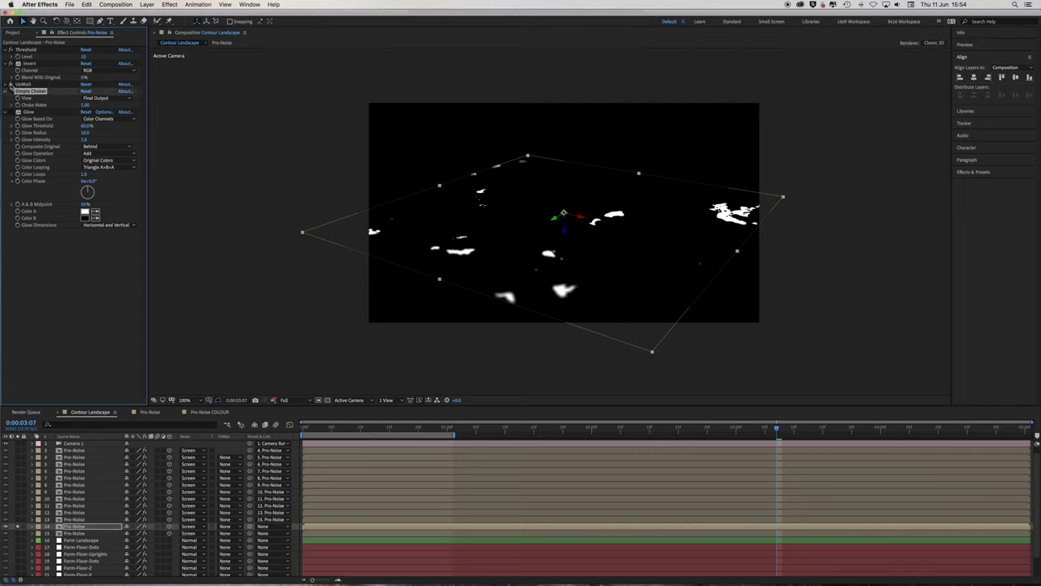
pyautogui.moveTo(25, 95); pyautogui.dragTo(15, 81)
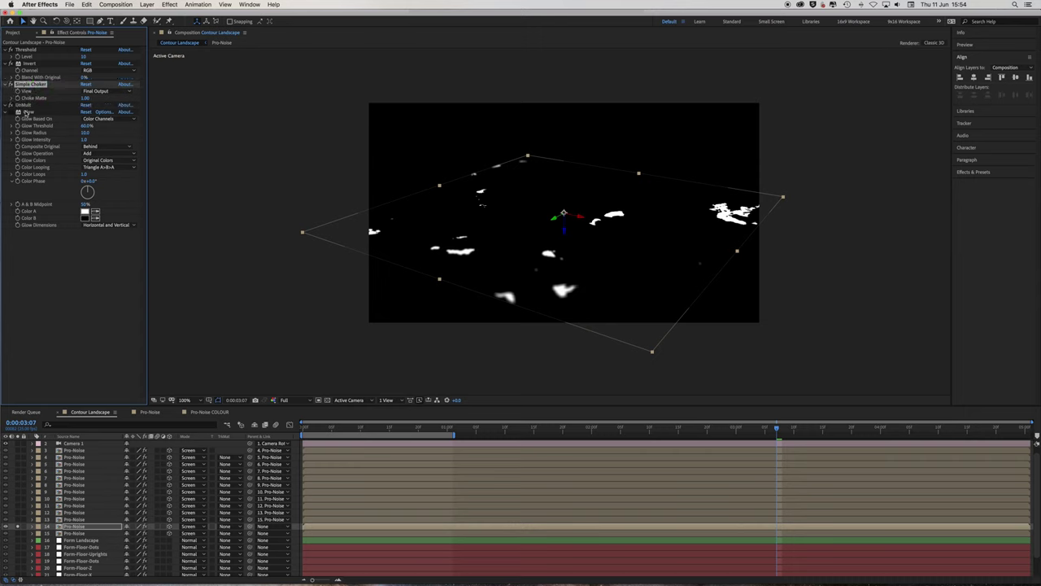
pyautogui.click(27, 112)
pyautogui.press('Delete')
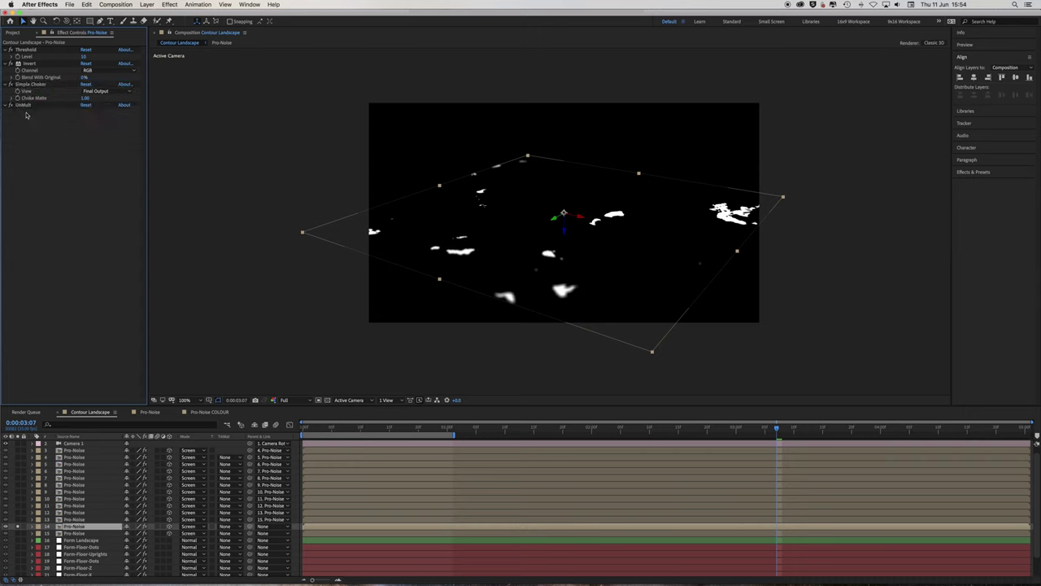
pyautogui.click(169, 4)
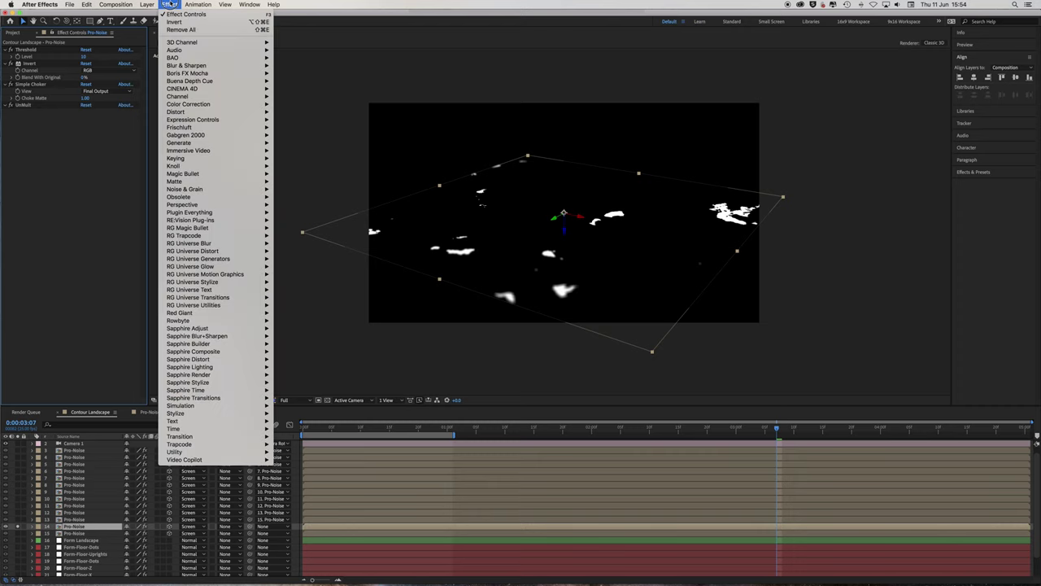
# - Colour the blobs light blue with a Fill effect and view them over the full landscape
pyautogui.moveTo(190, 109)
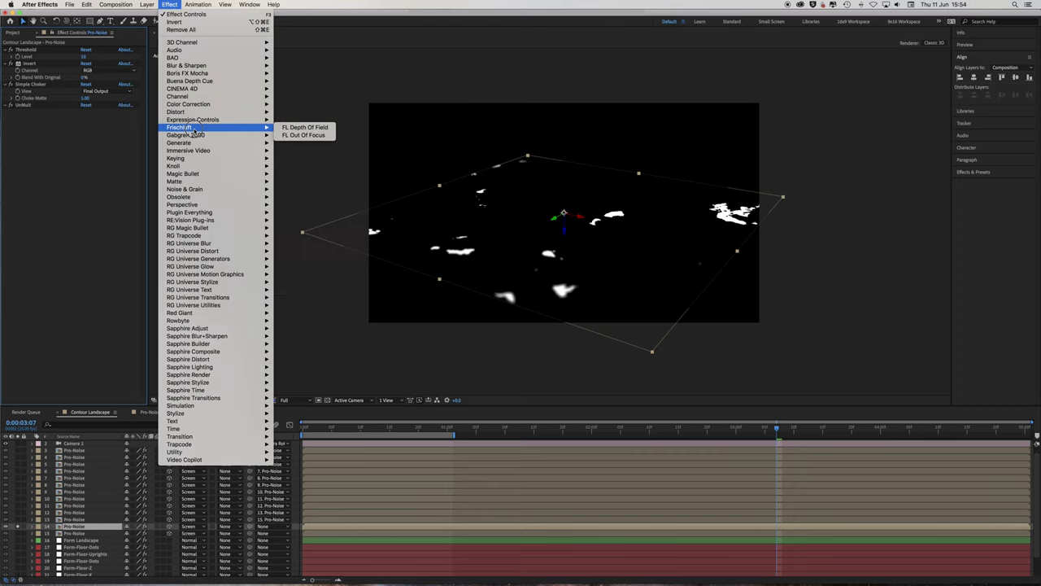
pyautogui.moveTo(189, 142)
pyautogui.click(301, 259)
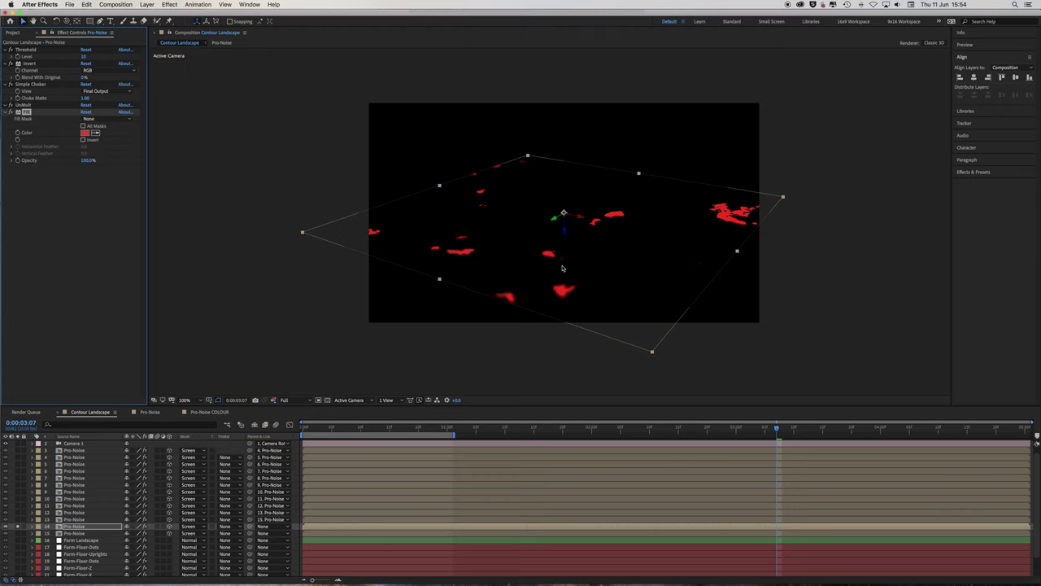
pyautogui.click(85, 133)
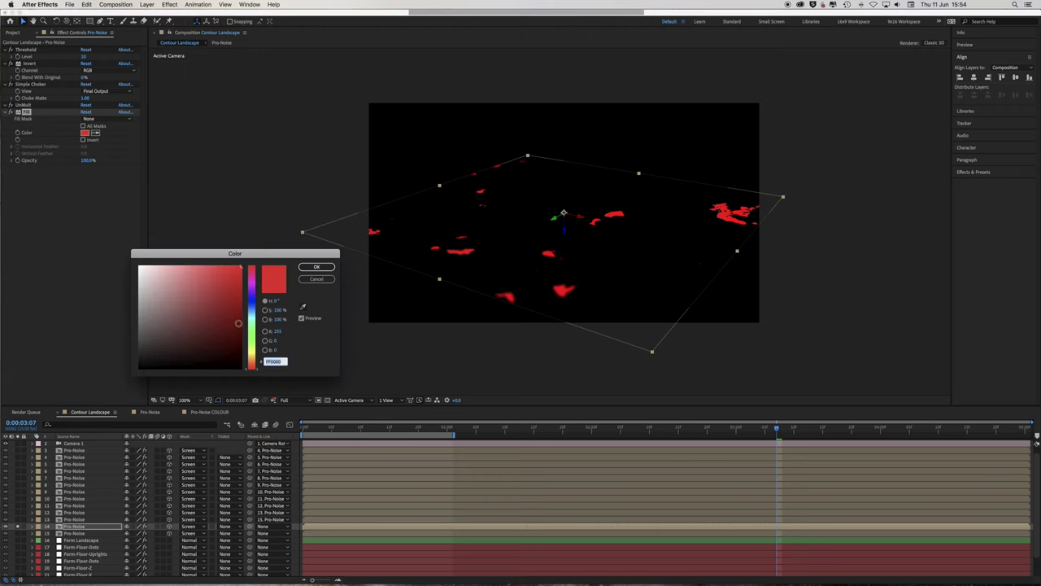
pyautogui.moveTo(251, 322); pyautogui.dragTo(253, 314)
pyautogui.click(316, 279)
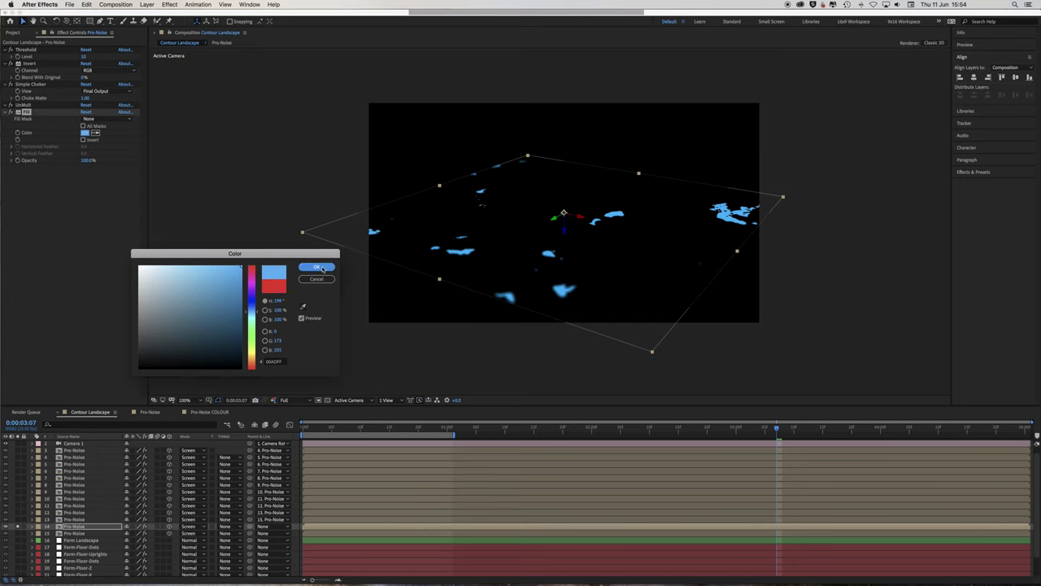
pyautogui.click(322, 268)
pyautogui.click(18, 528)
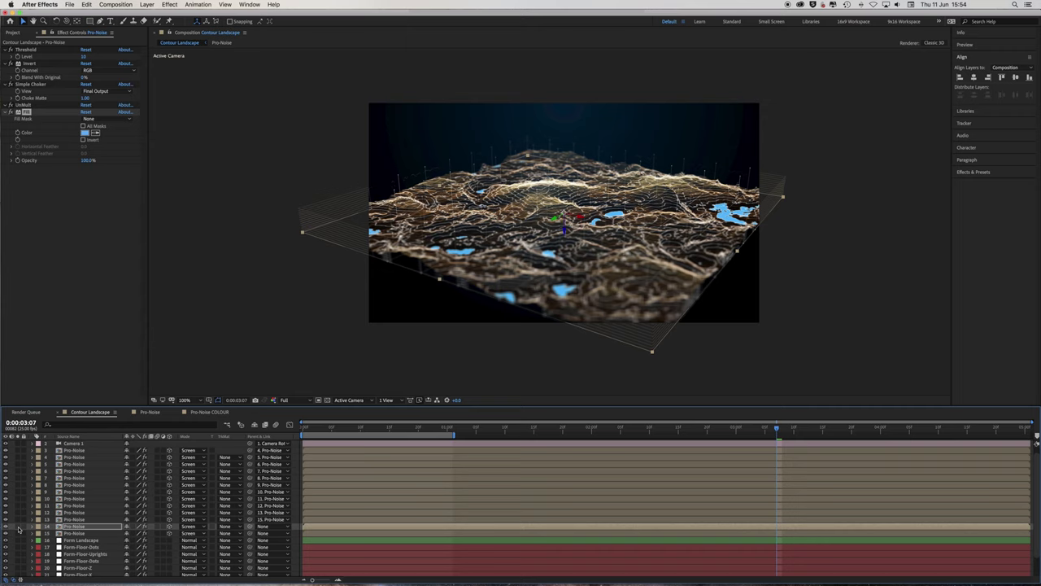
# - Set Pro-Noise layer 14's opacity to 65% after first trying 50%
pyautogui.click(97, 527)
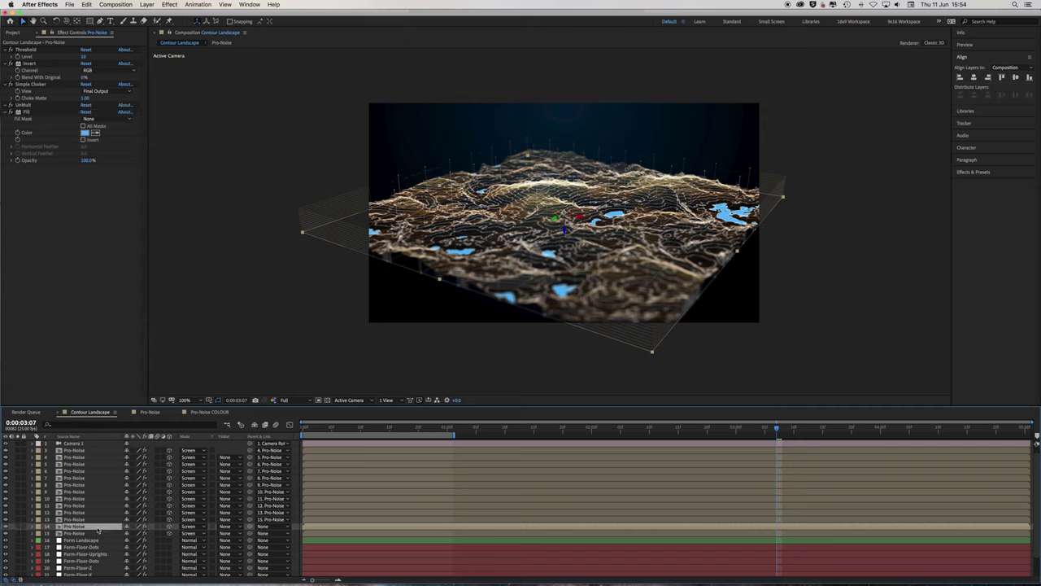
pyautogui.press('t')
pyautogui.click(131, 534)
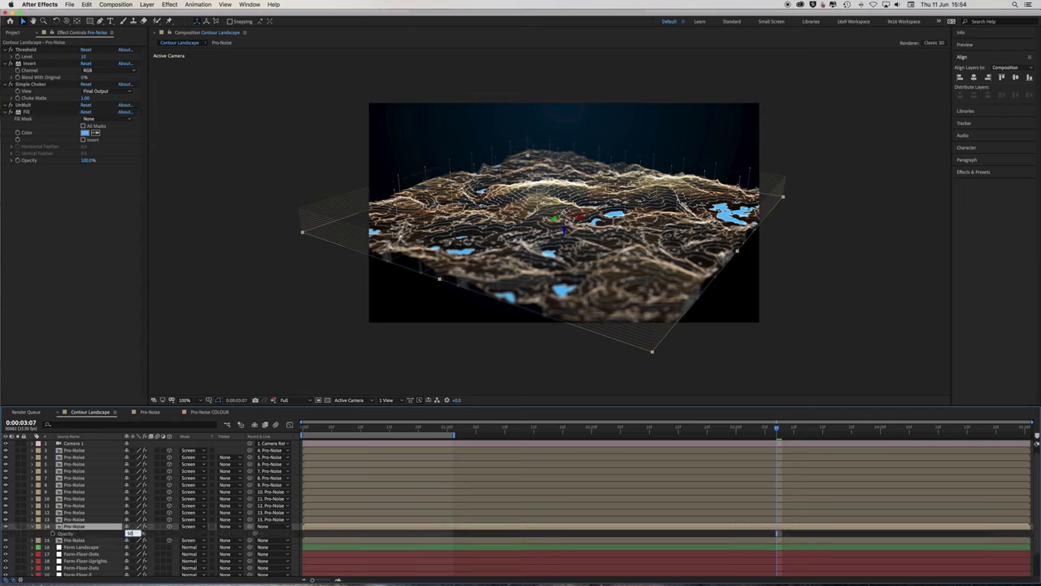
pyautogui.write('50')
pyautogui.press('Return')
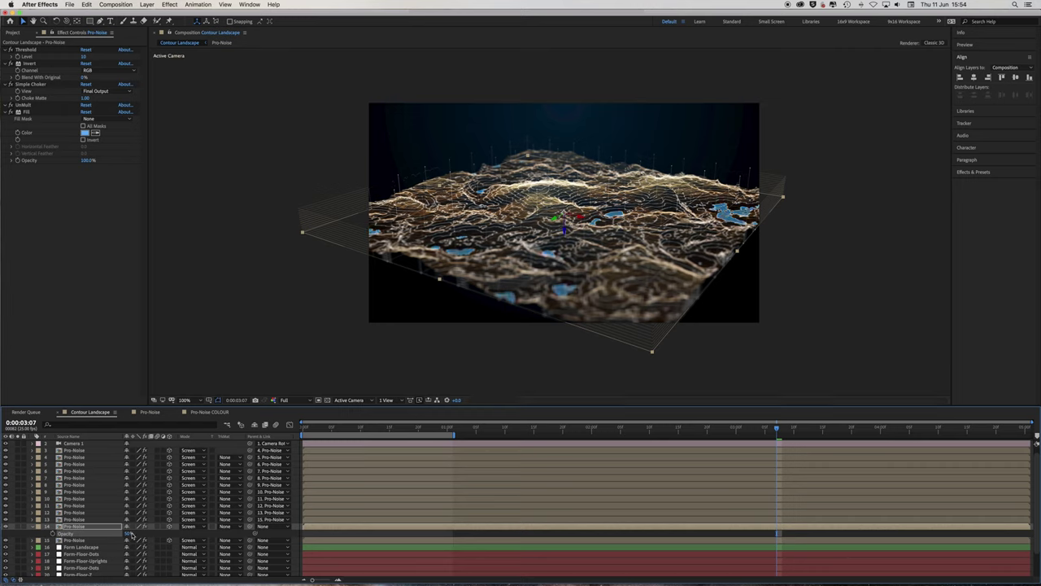
pyautogui.click(130, 533)
pyautogui.write('65')
pyautogui.press('Return')
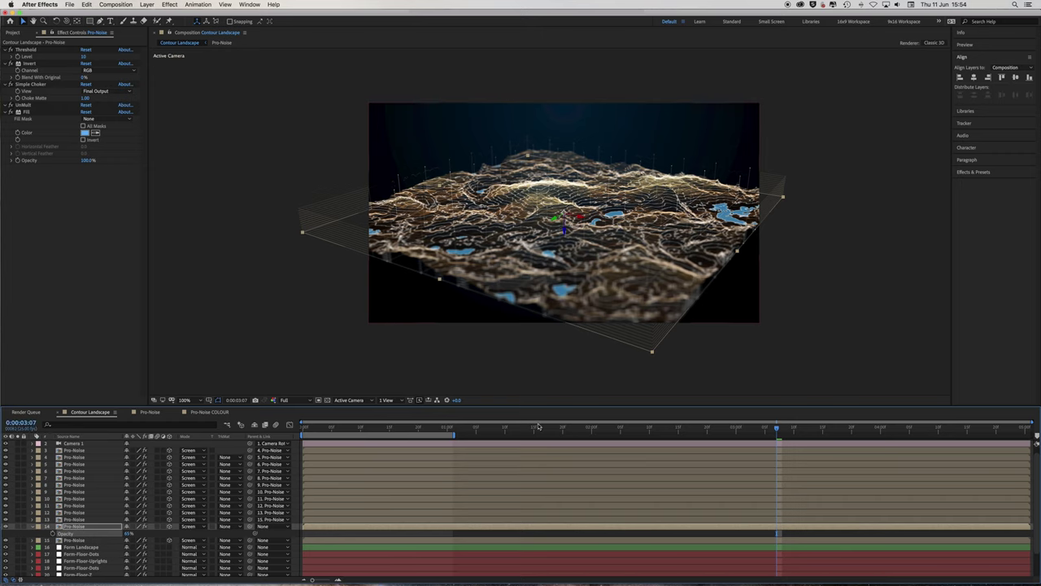
pyautogui.click(33, 527)
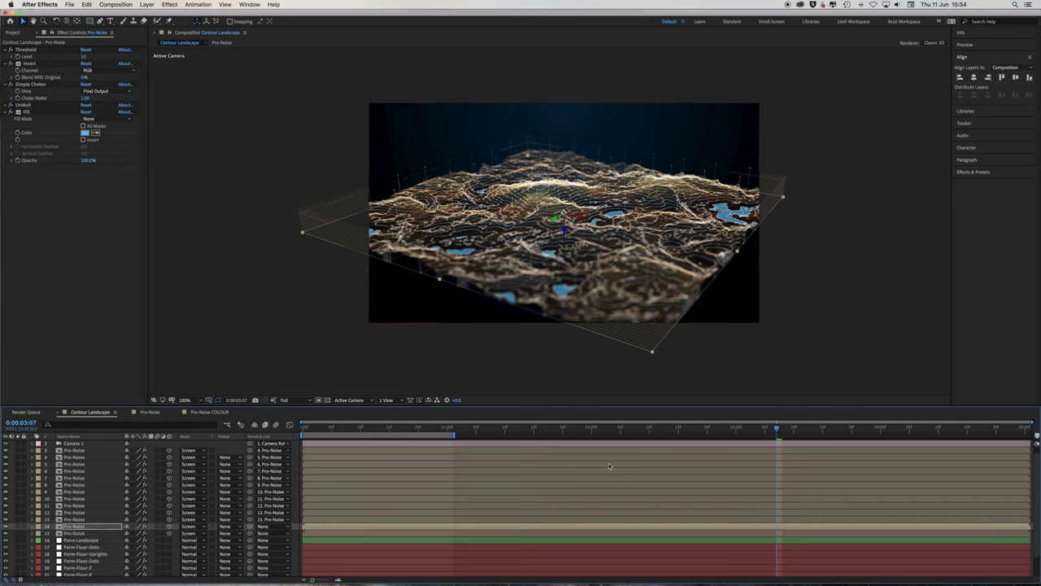
# - Play back the animation from about two seconds, then return to the first frame
pyautogui.click(645, 432)
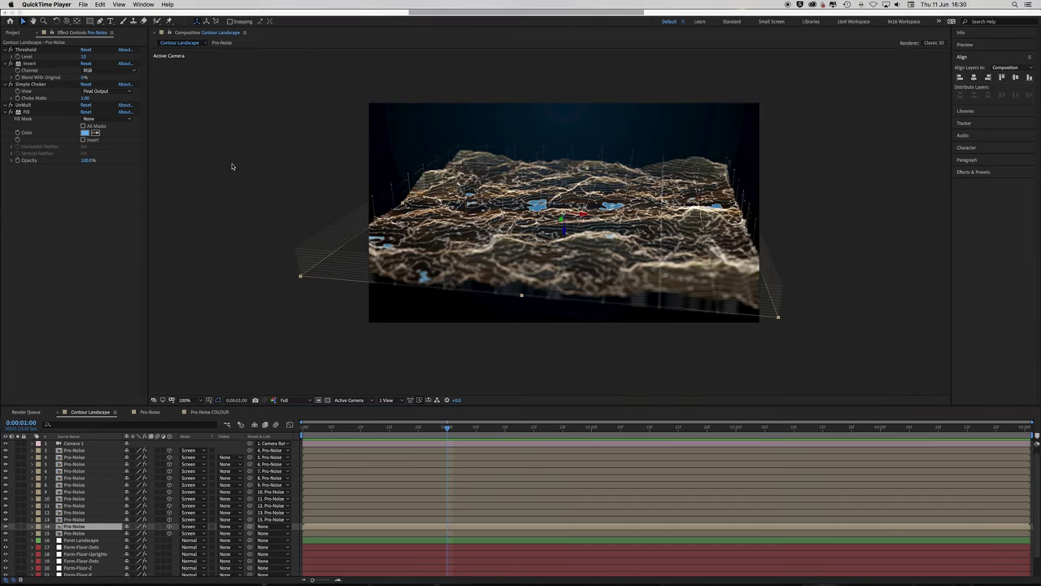
pyautogui.click(450, 433)
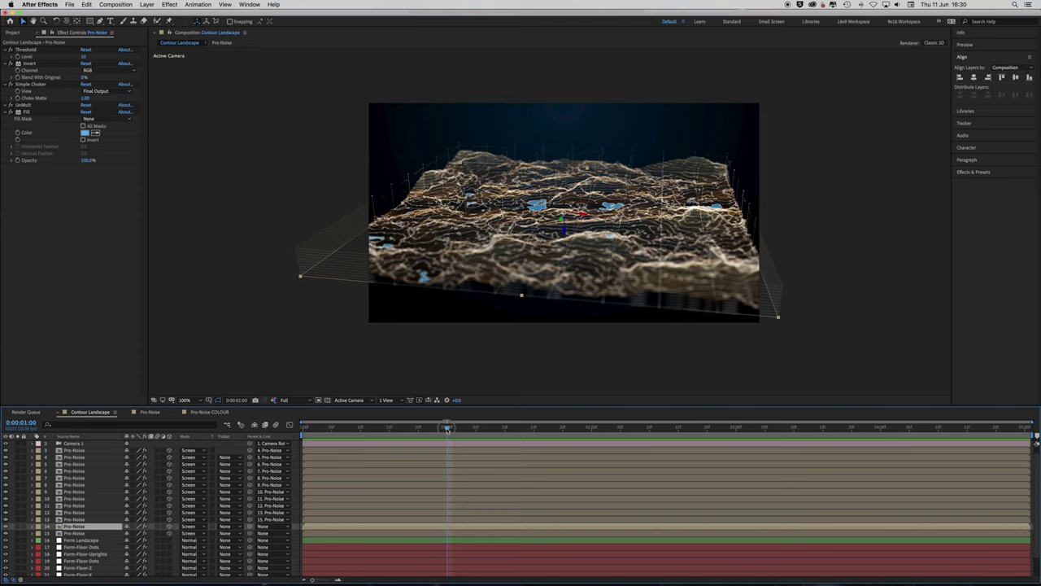
pyautogui.press('space')
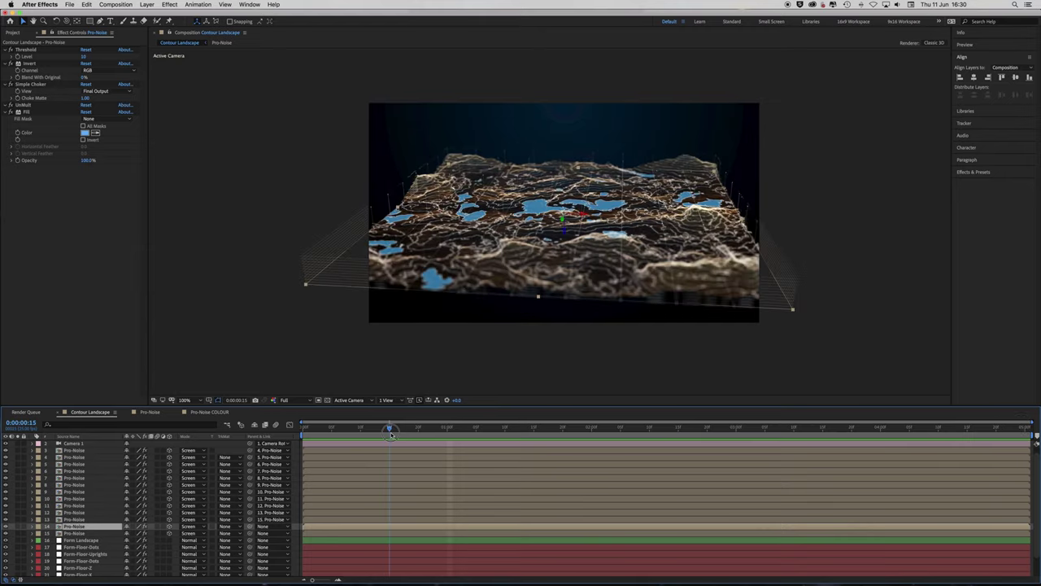
pyautogui.moveTo(390, 434); pyautogui.dragTo(446, 428)
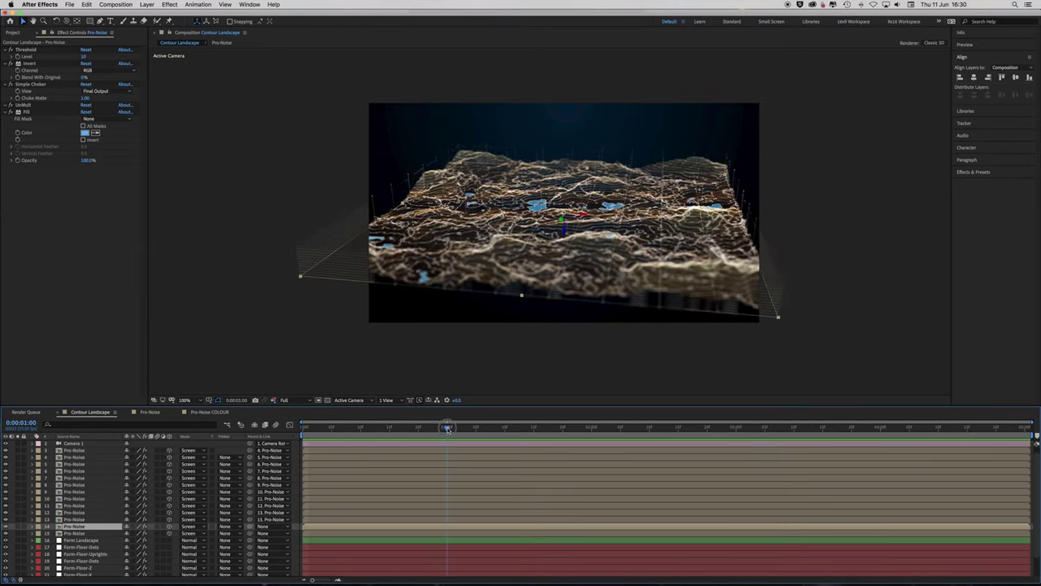
# - Give the lake layer a blue label, adjust its Threshold level, and solo it
pyautogui.click(41, 530)
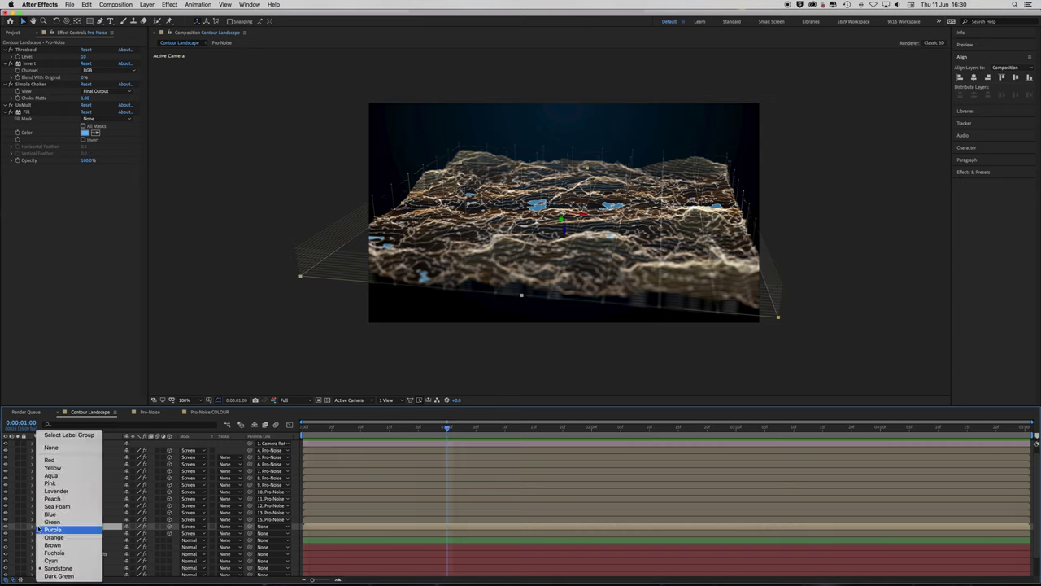
pyautogui.click(57, 516)
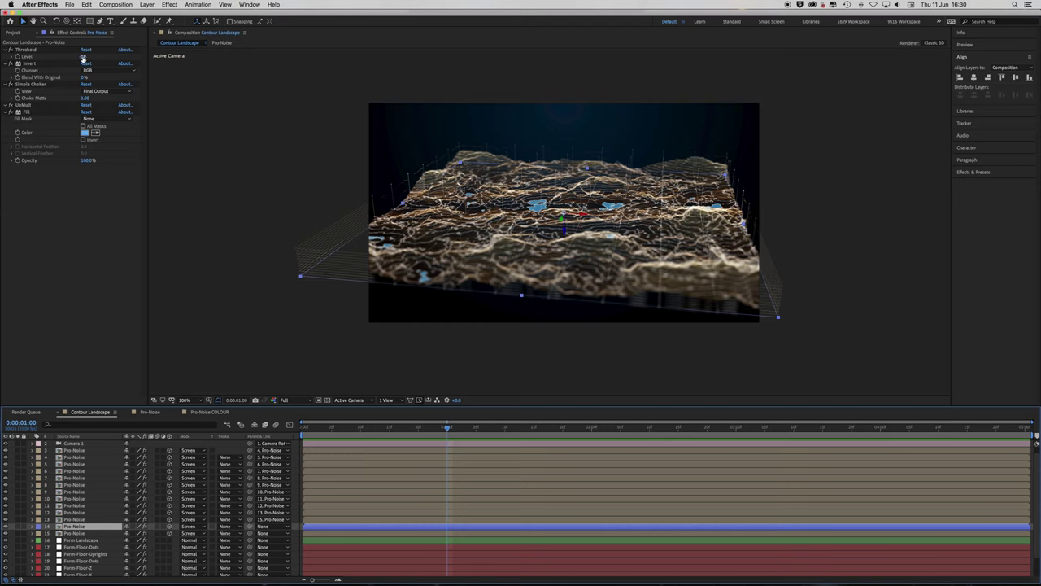
pyautogui.moveTo(82, 58); pyautogui.dragTo(87, 57)
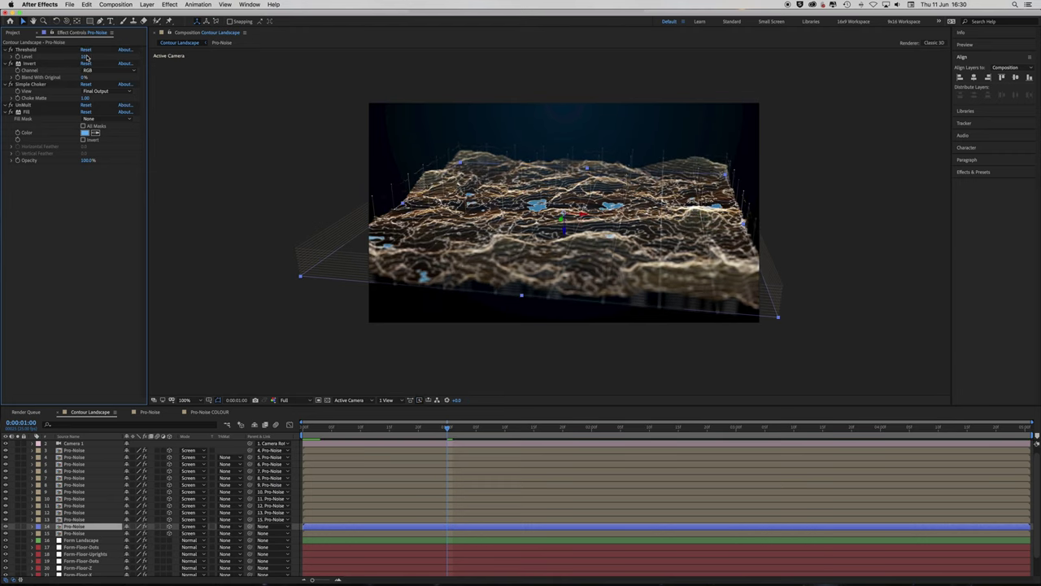
pyautogui.click(17, 527)
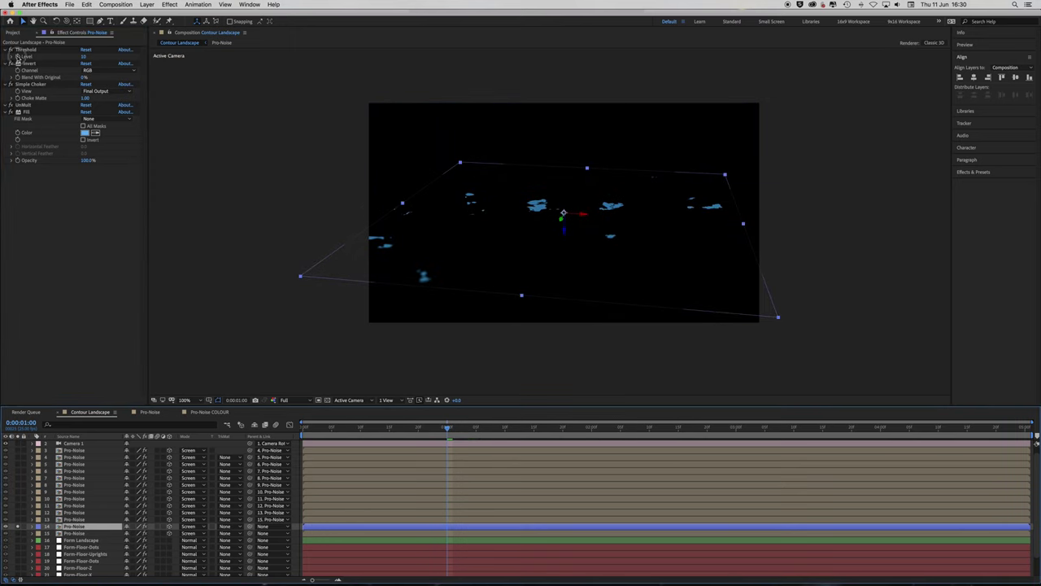
# - At the first frame, set the lakes' Threshold Level to -50
pyautogui.click(23, 49)
pyautogui.moveTo(446, 437); pyautogui.dragTo(231, 433)
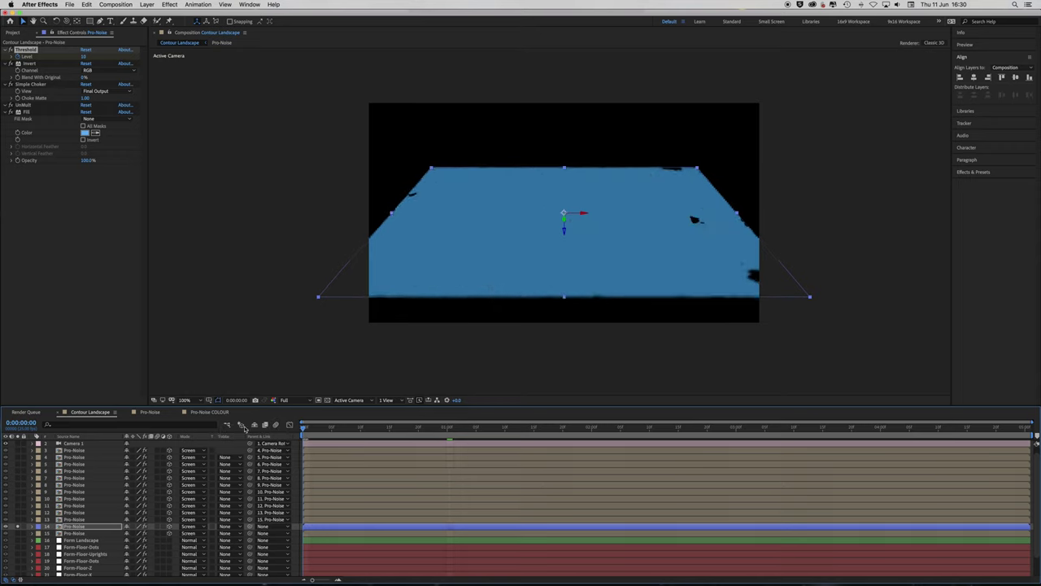
pyautogui.moveTo(84, 59); pyautogui.dragTo(4, 65)
pyautogui.click(88, 58)
pyautogui.write('-50')
pyautogui.press('Return')
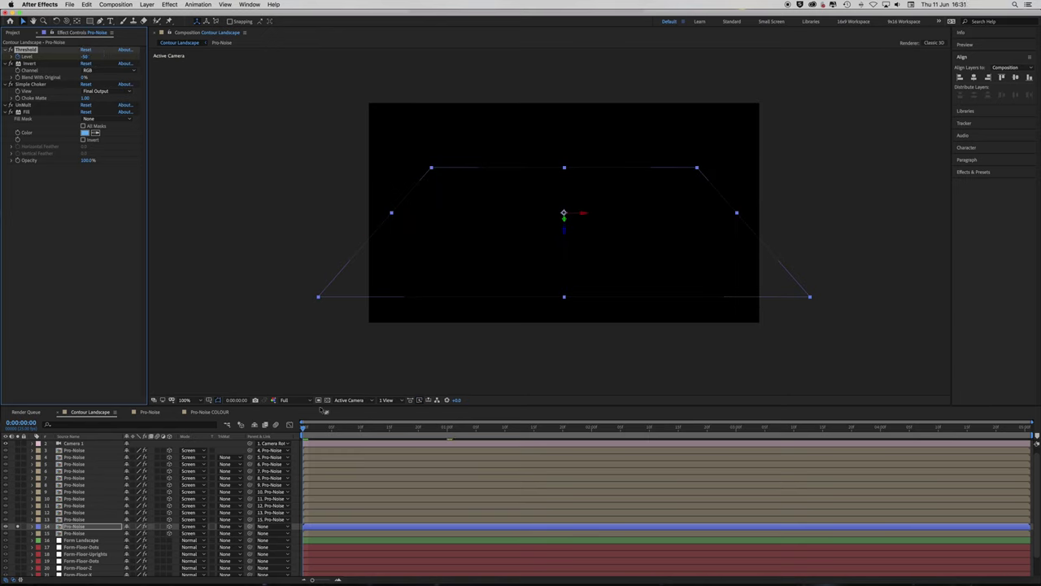
# - Apply Easy Ease to the Level keyframes and preview the lakes animating in
pyautogui.press('u')
pyautogui.rightClick(446, 541)
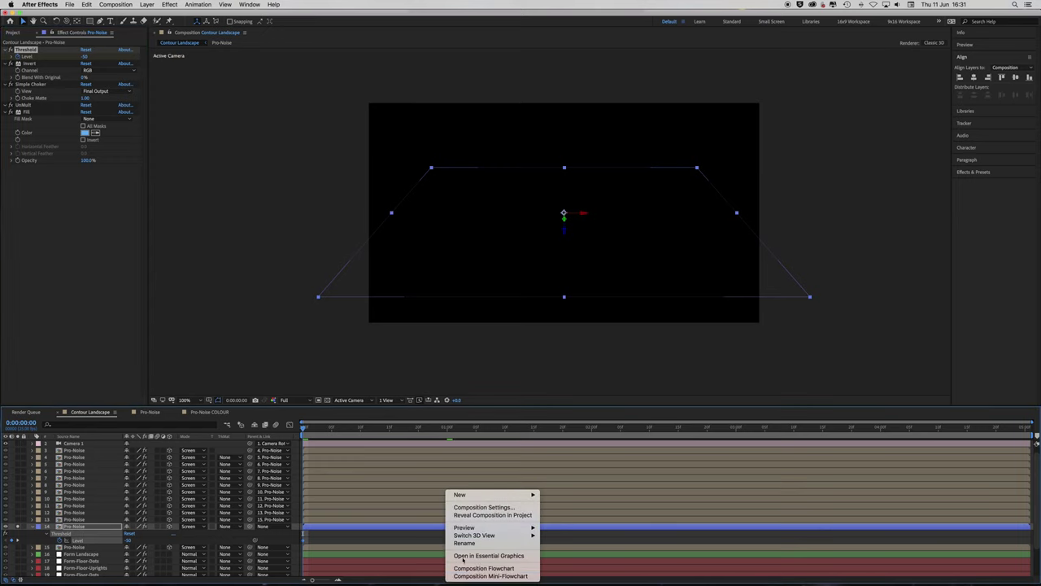
pyautogui.click(433, 533)
pyautogui.rightClick(446, 542)
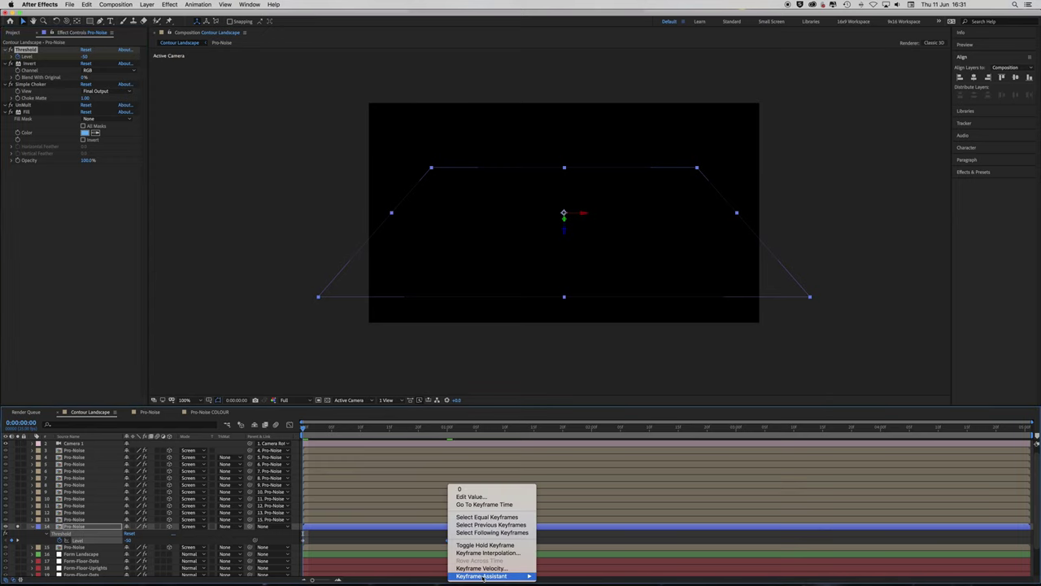
pyautogui.moveTo(521, 572)
pyautogui.click(566, 541)
pyautogui.press('space')
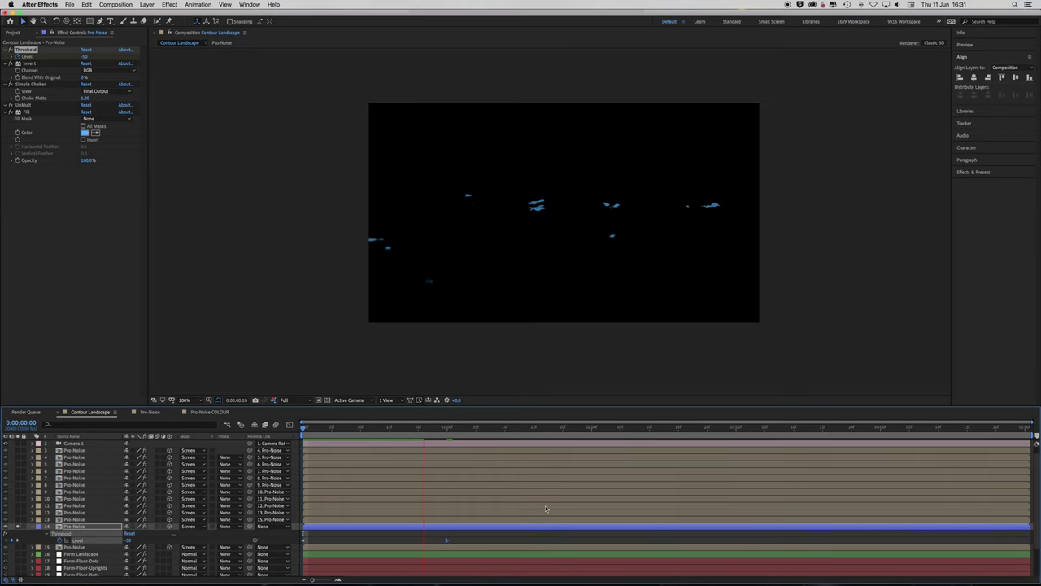
pyautogui.press('space')
# - Set the starting Level keyframe at the first frame to -10
pyautogui.moveTo(478, 429); pyautogui.dragTo(380, 437)
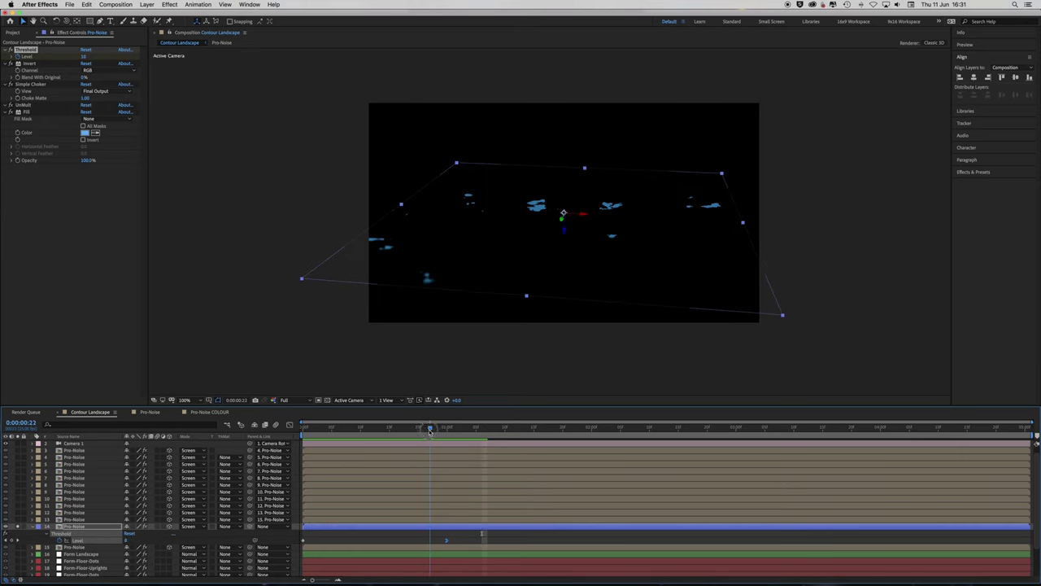
pyautogui.moveTo(431, 431); pyautogui.dragTo(303, 430)
pyautogui.click(130, 540)
pyautogui.write('0')
pyautogui.press('Return')
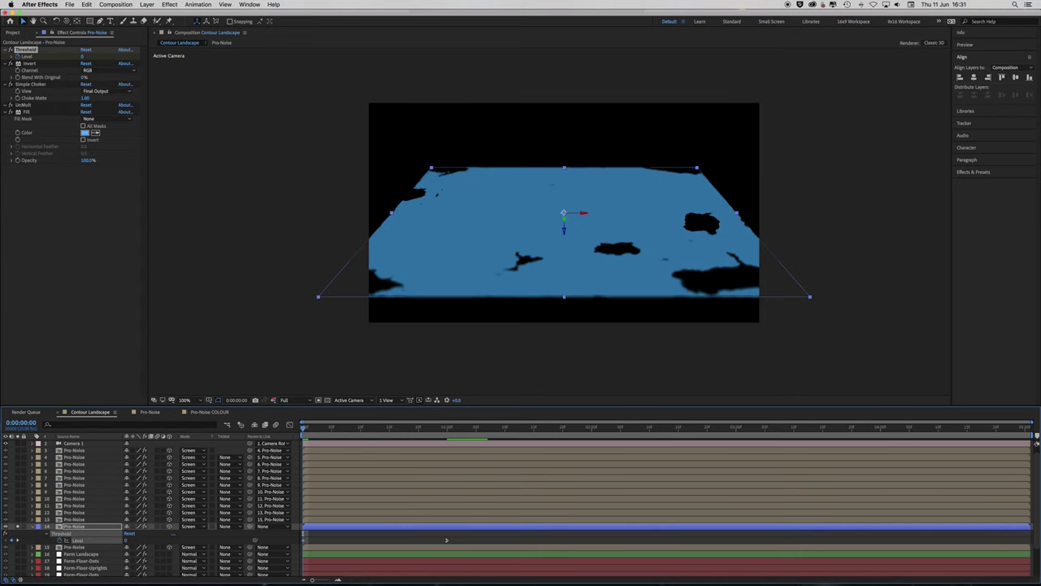
pyautogui.click(130, 540)
pyautogui.click(130, 540)
pyautogui.write('-10')
pyautogui.press('Return')
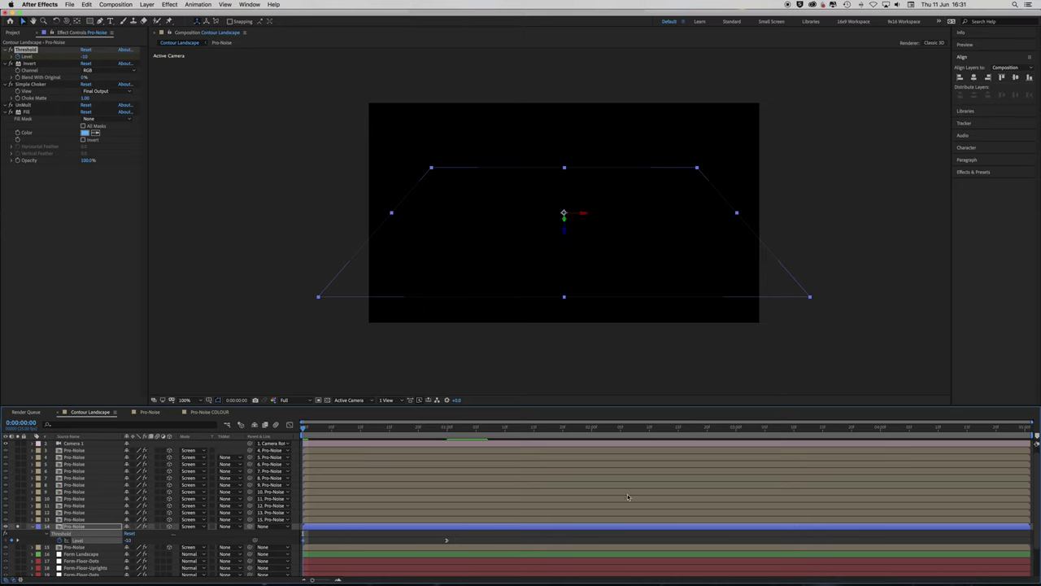
# - Move the first Level keyframe to frame 8 and trim the lake layer to start there
pyautogui.press('space')
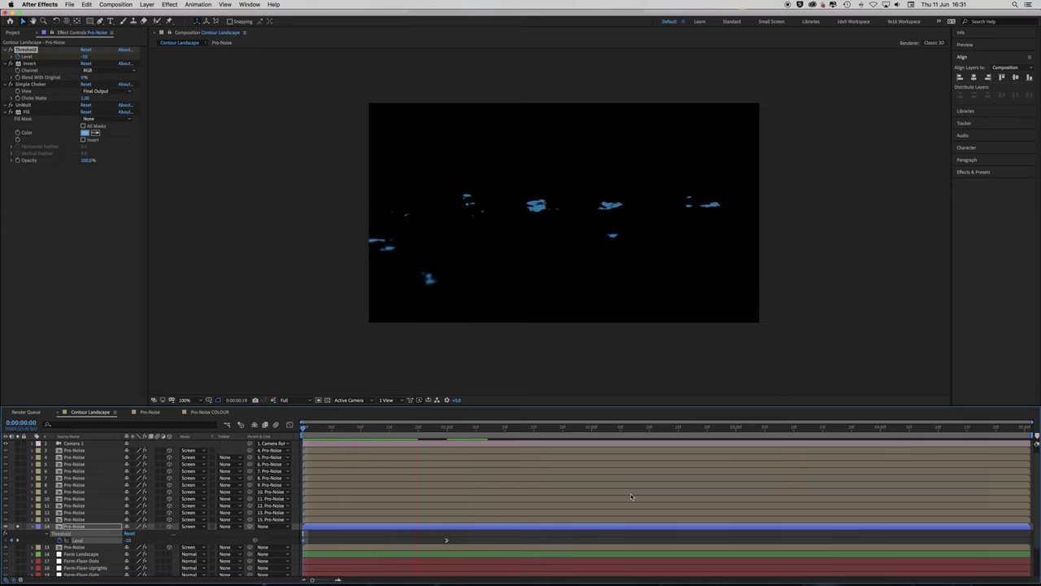
pyautogui.click(380, 439)
pyautogui.moveTo(380, 439); pyautogui.dragTo(351, 439)
pyautogui.press('super+x')
pyautogui.press('super+v')
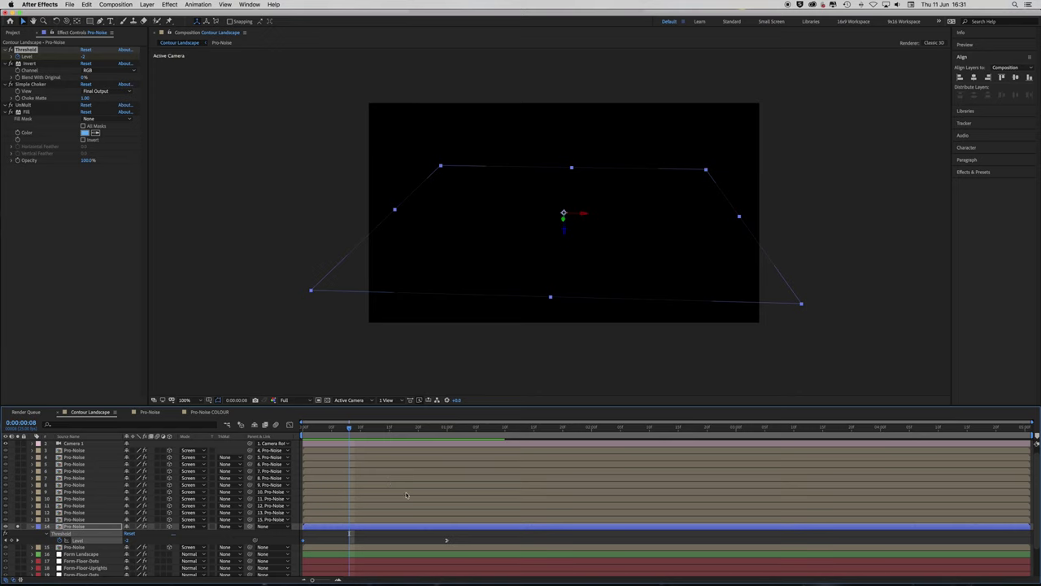
pyautogui.hotkey('alt', '[')
# - Move the final Level keyframe to one second and unsolo the lake layer
pyautogui.moveTo(351, 427); pyautogui.dragTo(448, 427)
pyautogui.press('super+x')
pyautogui.press('super+v')
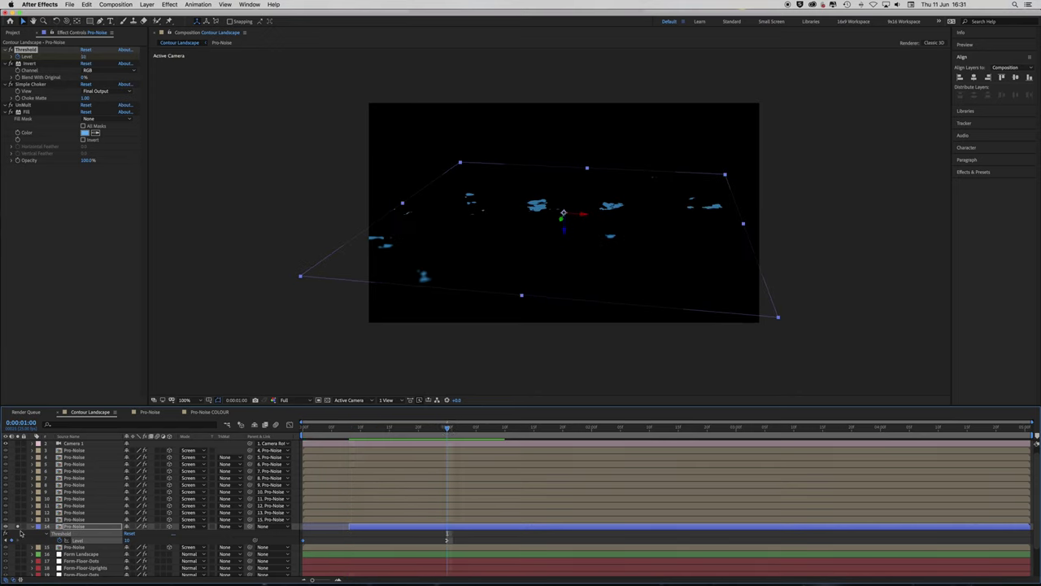
pyautogui.click(18, 527)
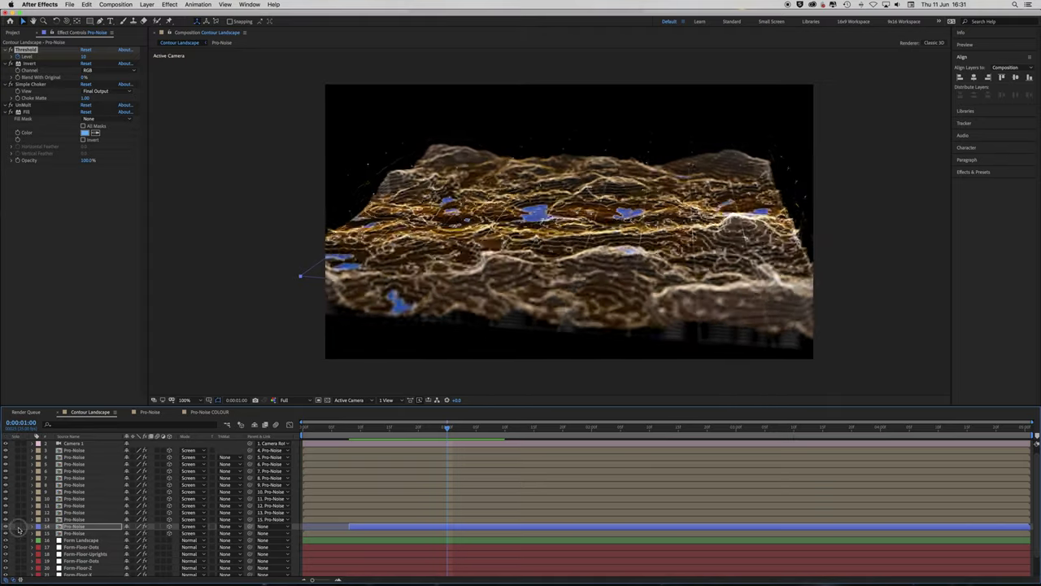